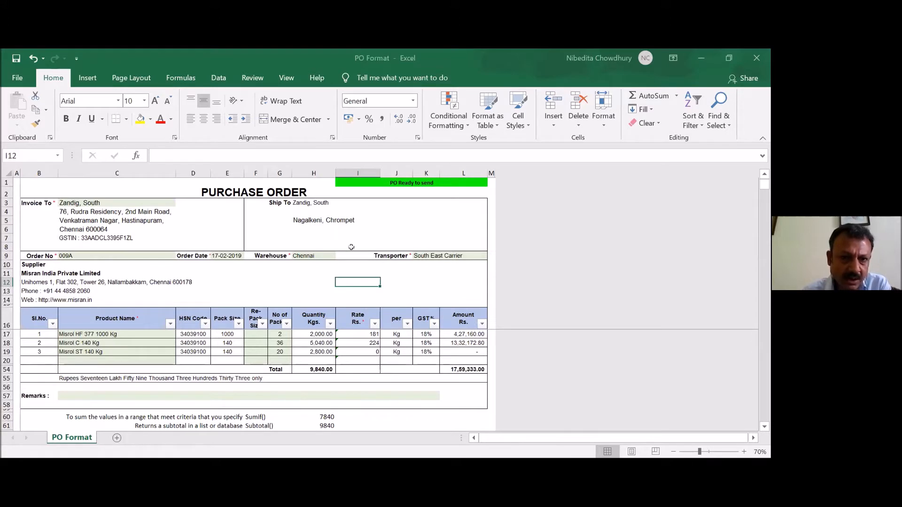
- Inspect the address lookup formula in C4 and set the Invoice To customer to Zandig, East
left_click(127, 212)
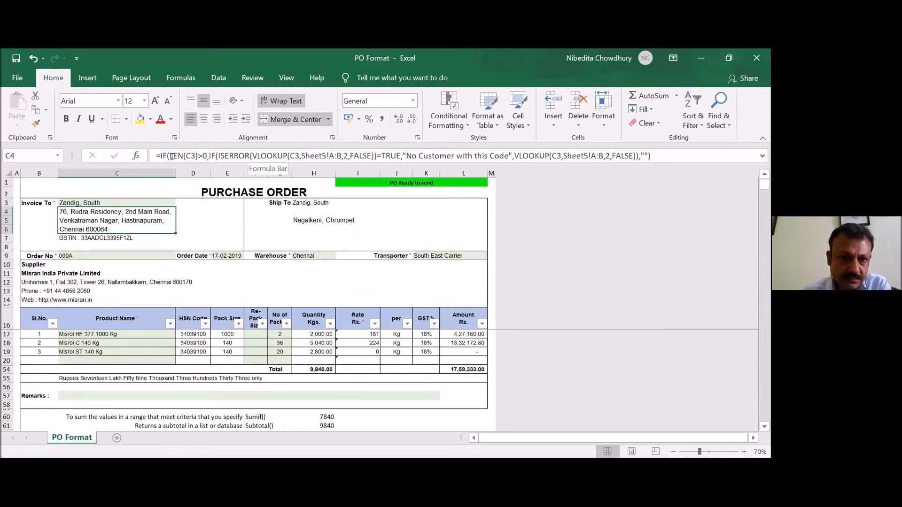
left_click(157, 202)
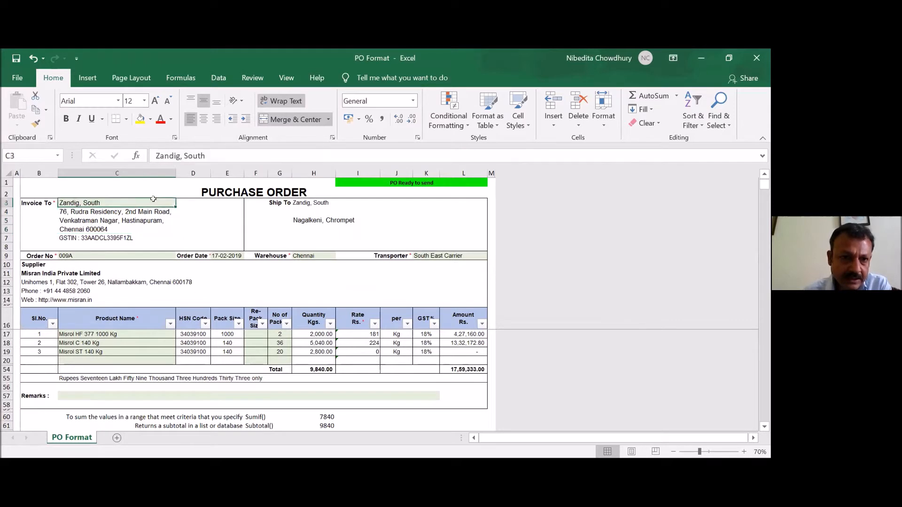
left_click(180, 205)
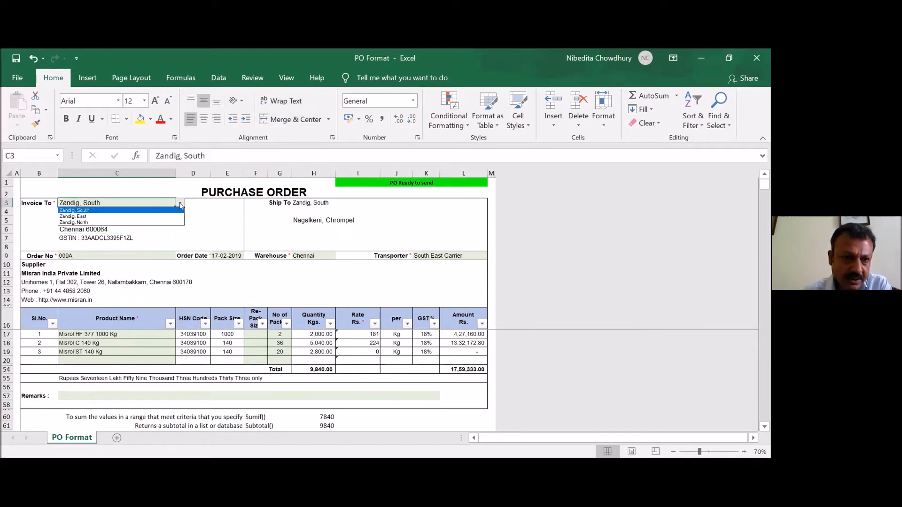
left_click(142, 216)
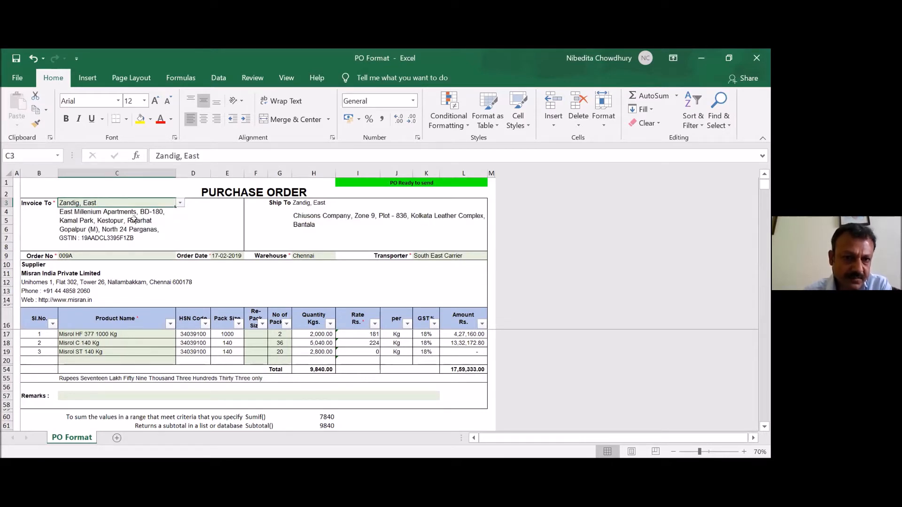
- Clear the order number in C9 to test the PO status banner, and undo the clearing
left_click(122, 255)
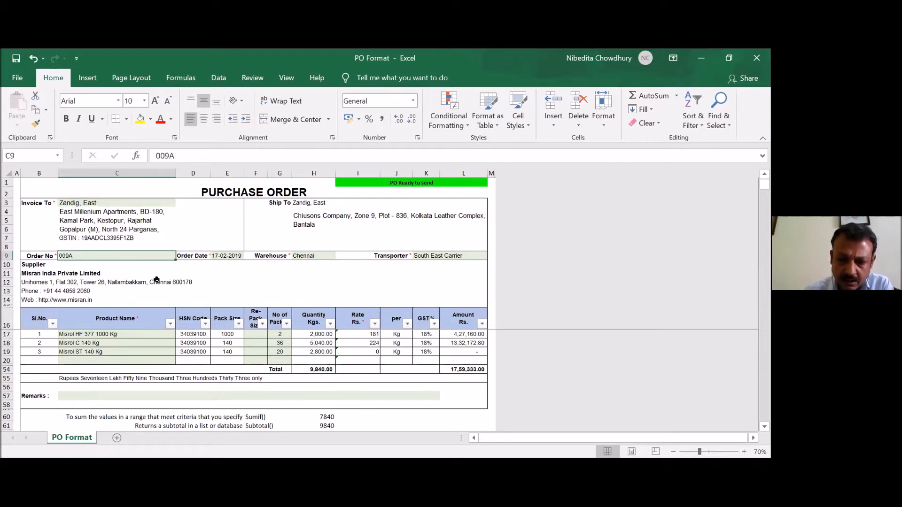
key("Delete")
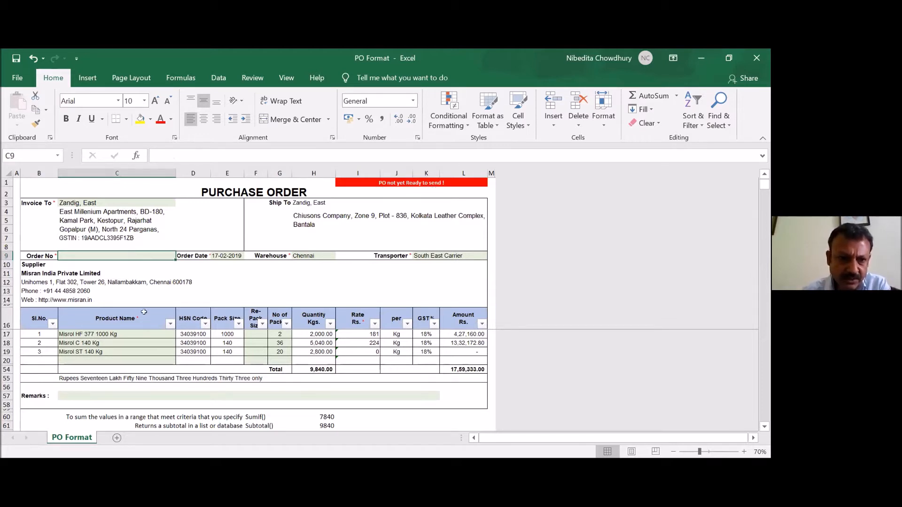
key("ctrl+z")
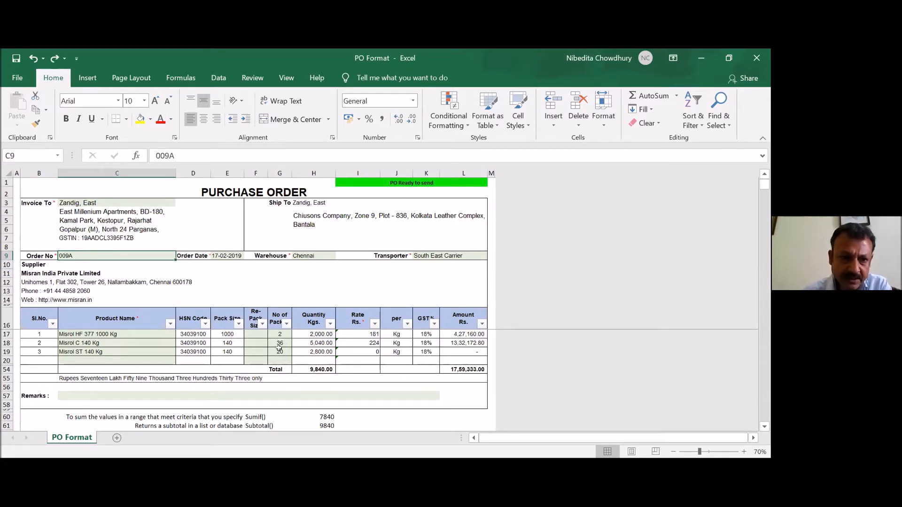
- Review the third product's pack count and the SUM formula behind the total quantity in H54
left_click(279, 350)
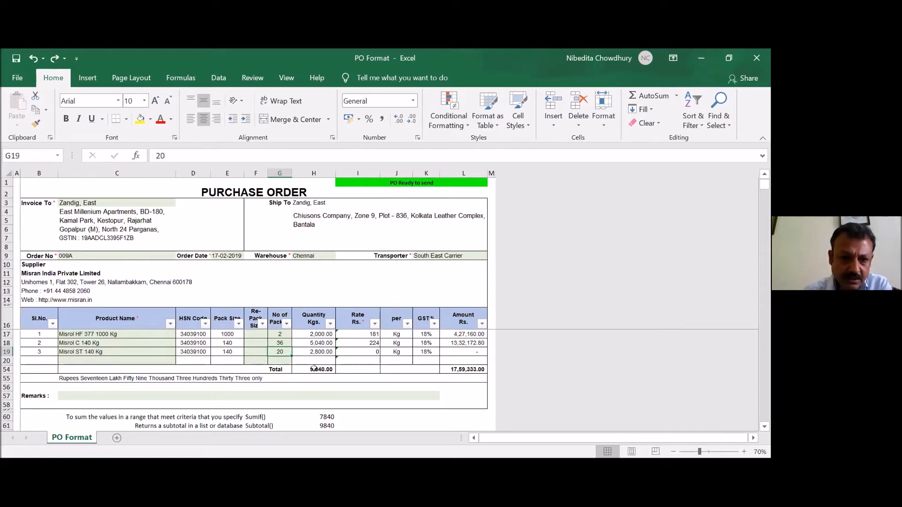
left_click(314, 369)
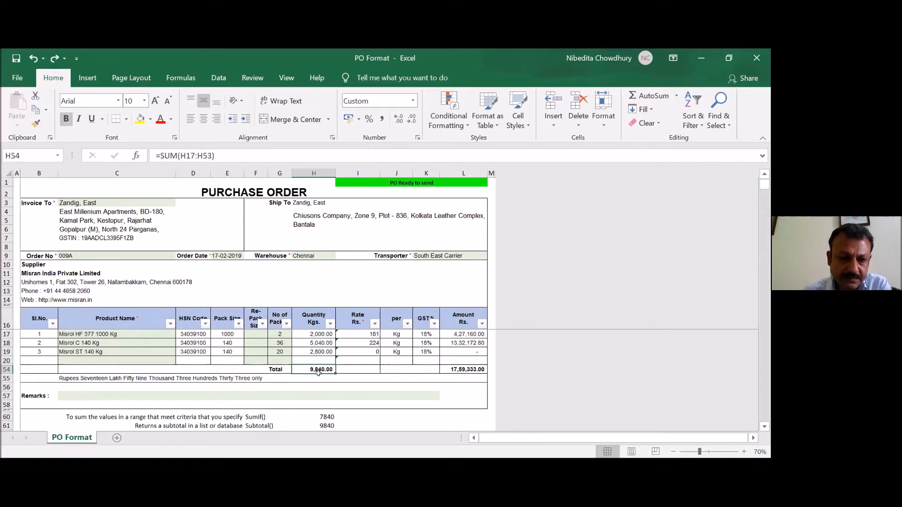
scroll(363, 388, "down", 2)
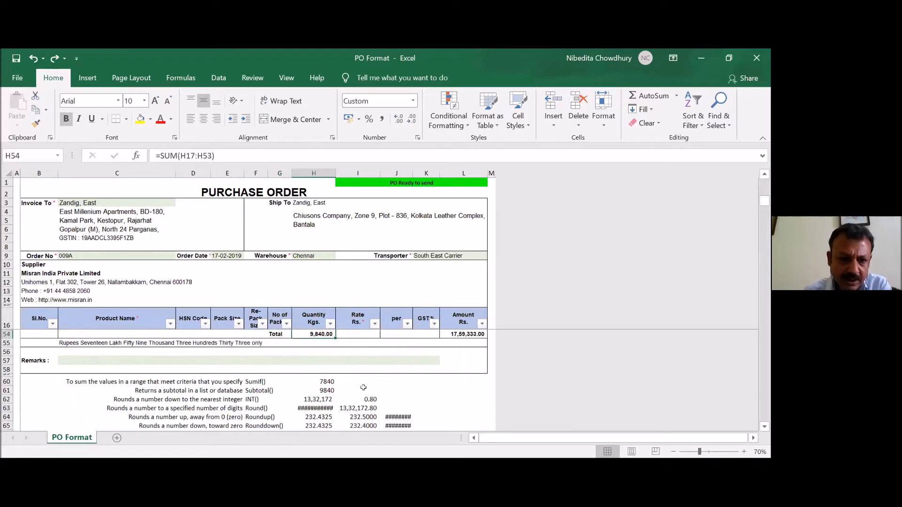
- Examine the SUMIF formula in H60 against the Pack Size column and the quantities of the 140 kg products
left_click(328, 380)
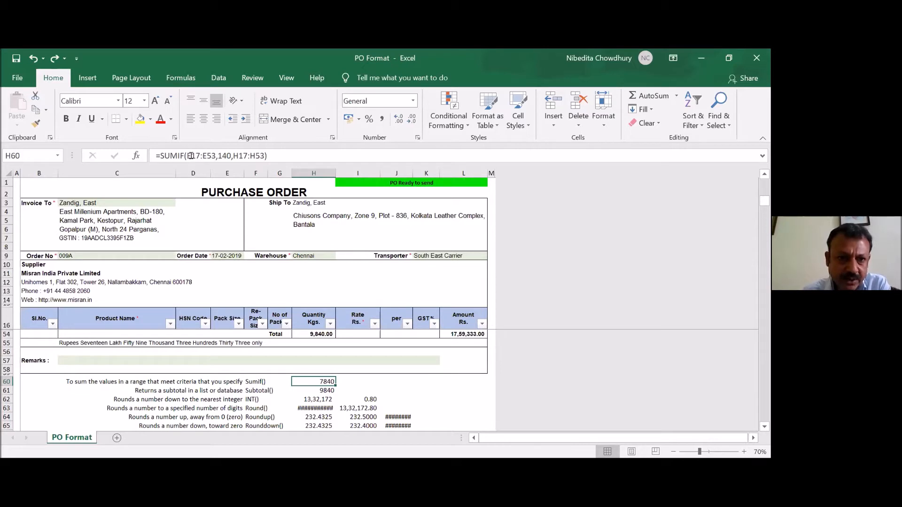
left_click(220, 318)
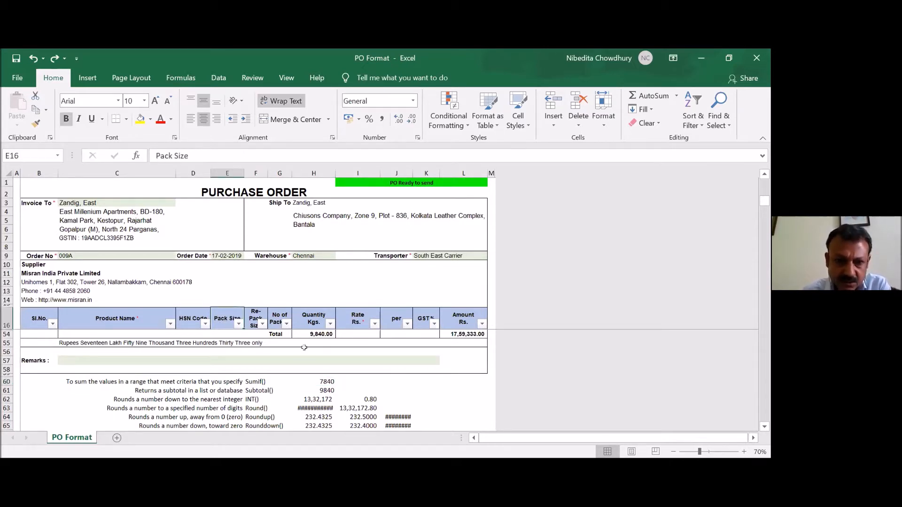
key("Down")
key("Down")
key("Down")
key("Up")
key("Up")
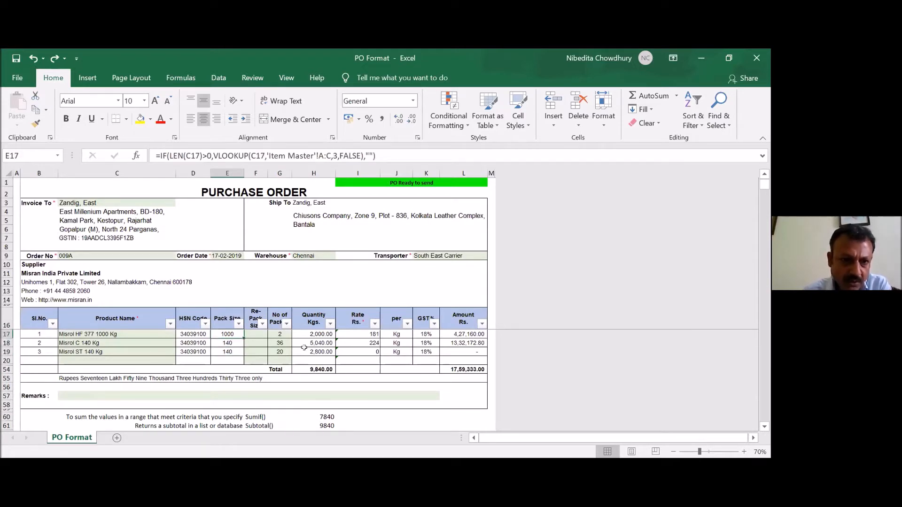
key("Down")
key("Down")
key("Down")
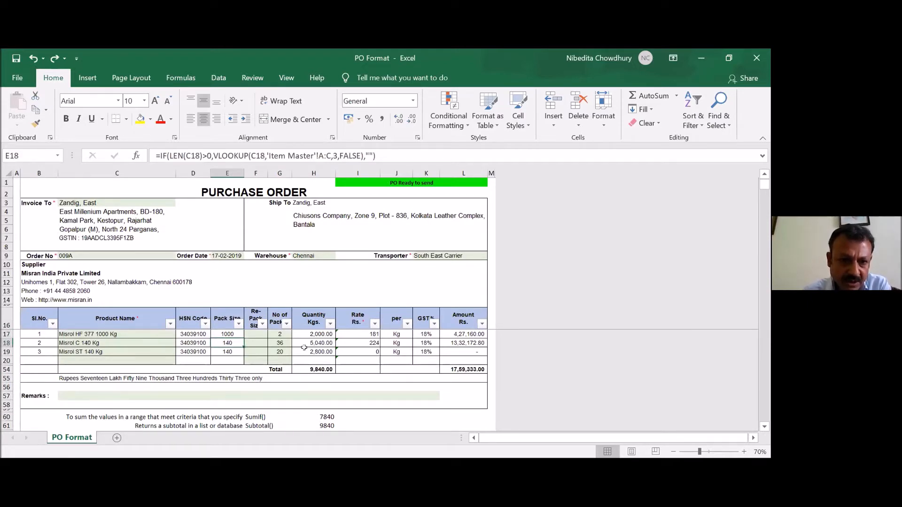
key("Down")
key("Down")
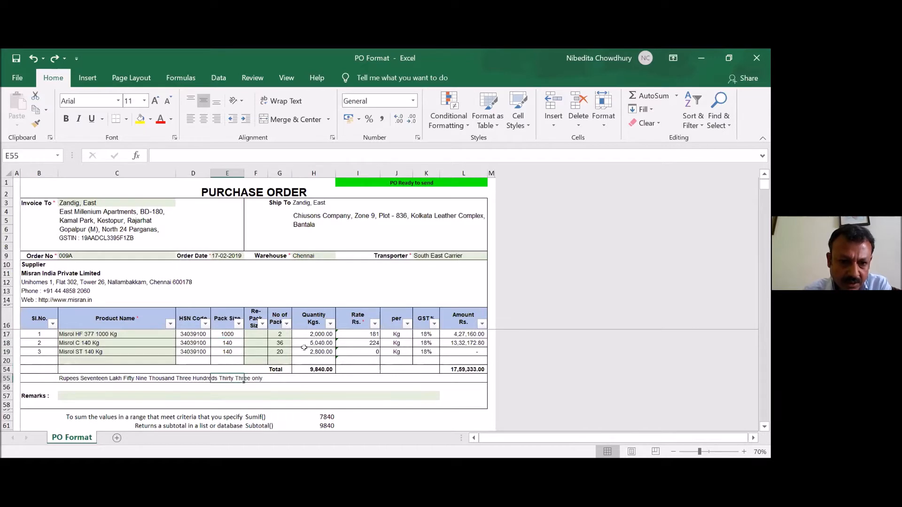
left_click(326, 415)
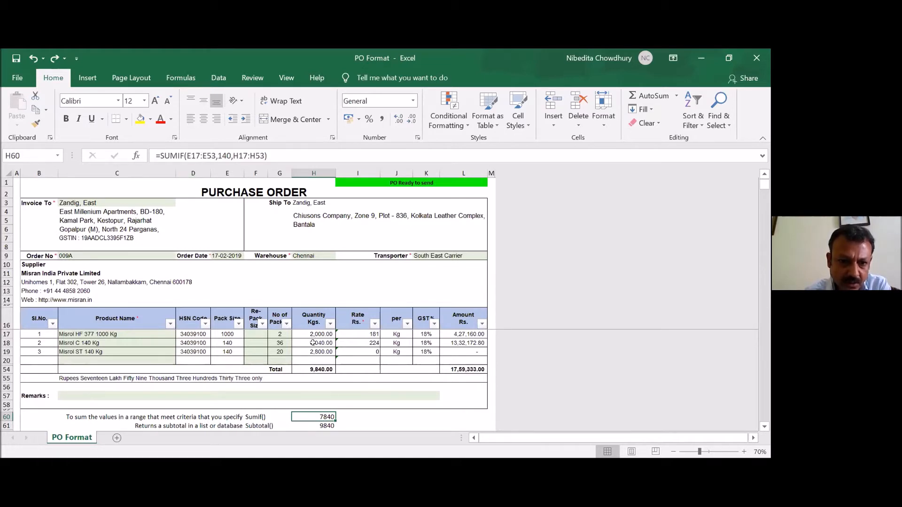
left_click_drag(313, 343, 313, 349)
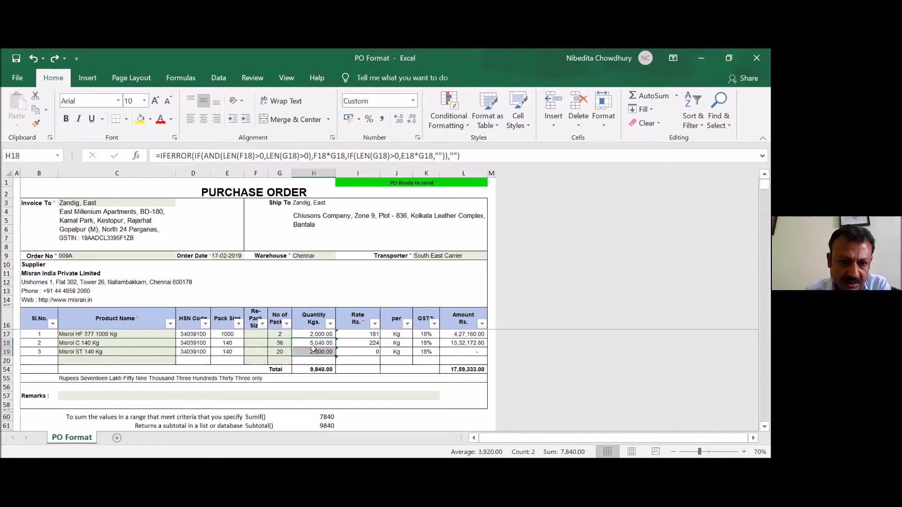
- Change the criterion of the SUMIF formula in H60 to 1000
left_click(312, 417)
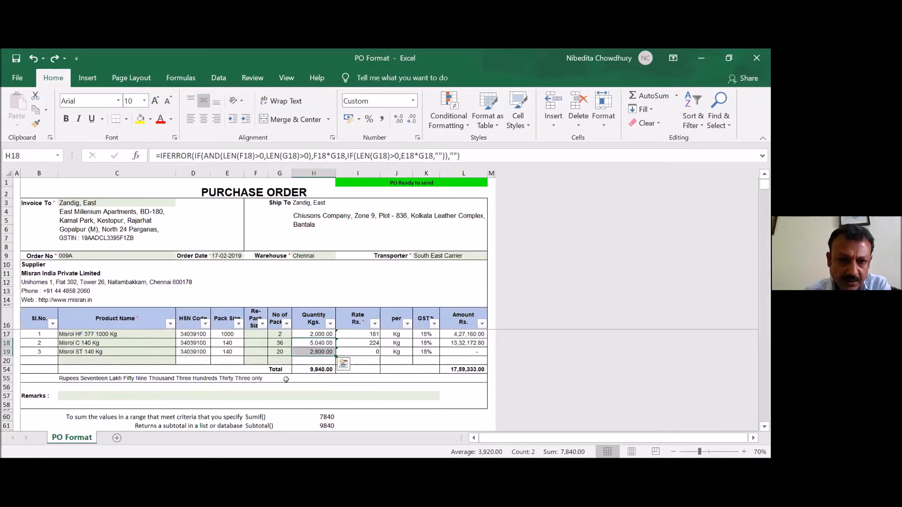
left_click(223, 153)
key("BackSpace")
type("0")
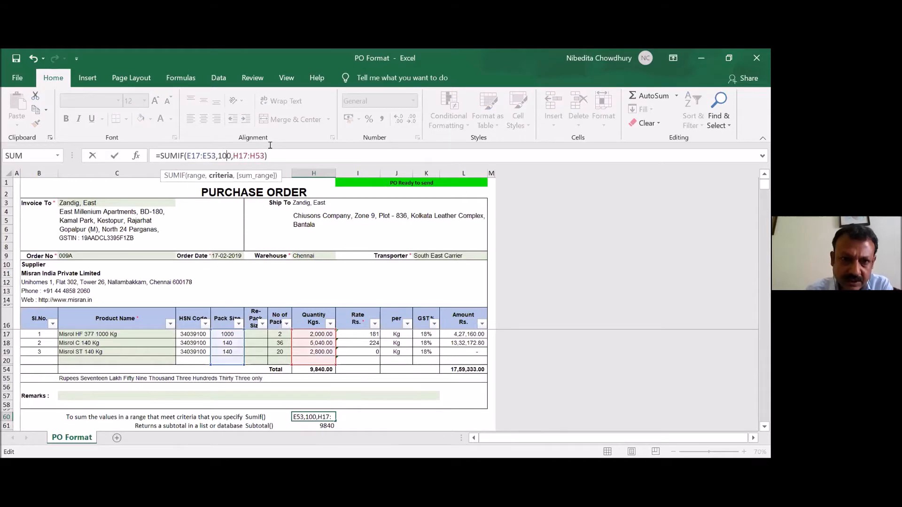
type("0")
key("ctrl+Return")
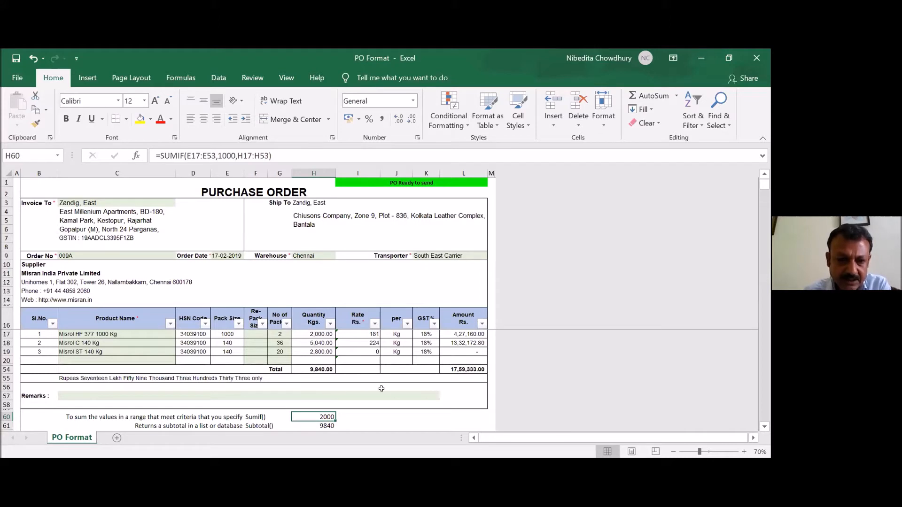
- Filter the Pack Size column to exclude 1000 and check the SUBTOTAL formula in H61 against the filtered rows
scroll(383, 388, "down", 1)
key("Down")
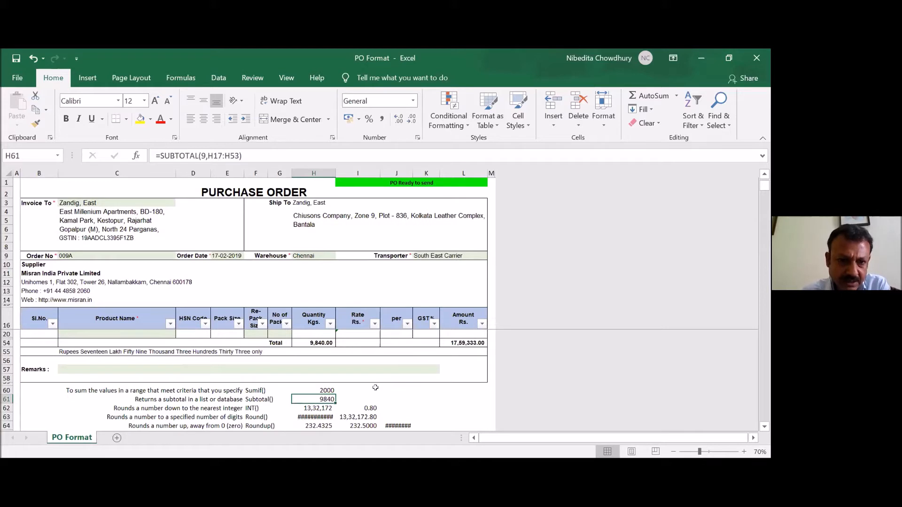
scroll(374, 387, "up", 1)
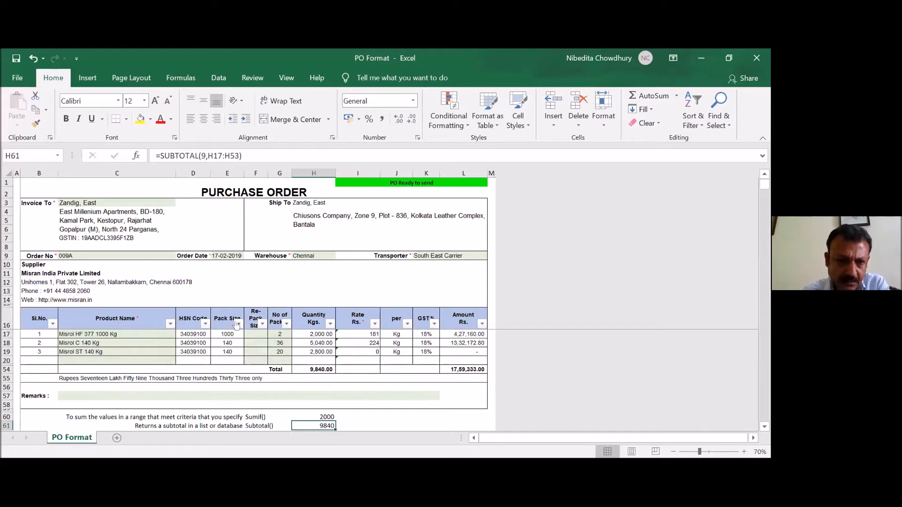
left_click(238, 324)
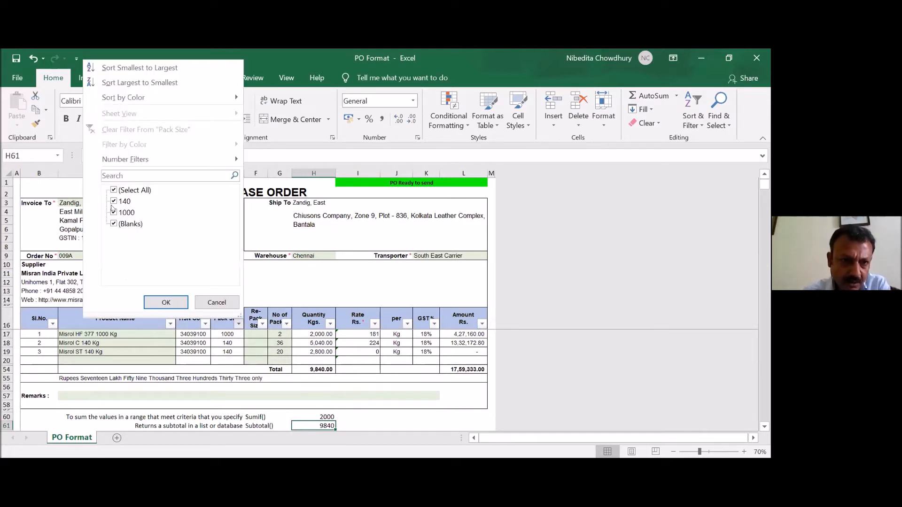
left_click(114, 212)
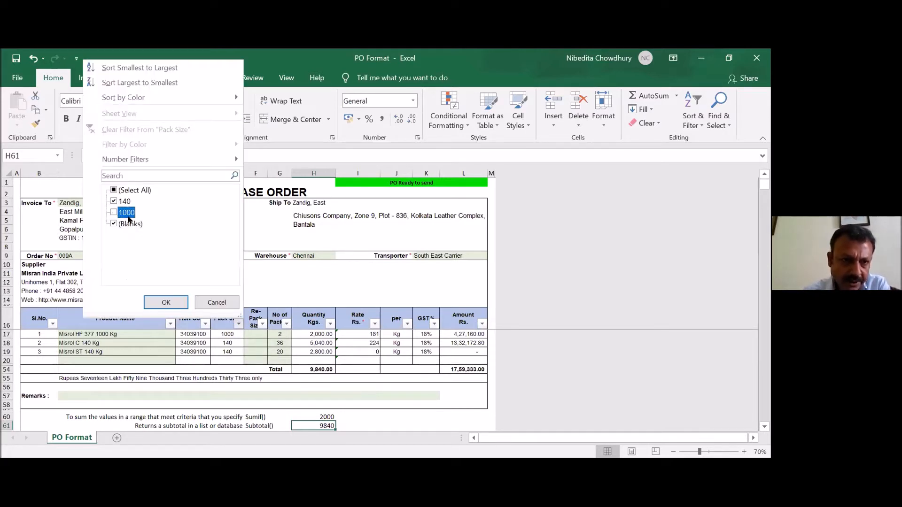
left_click(165, 303)
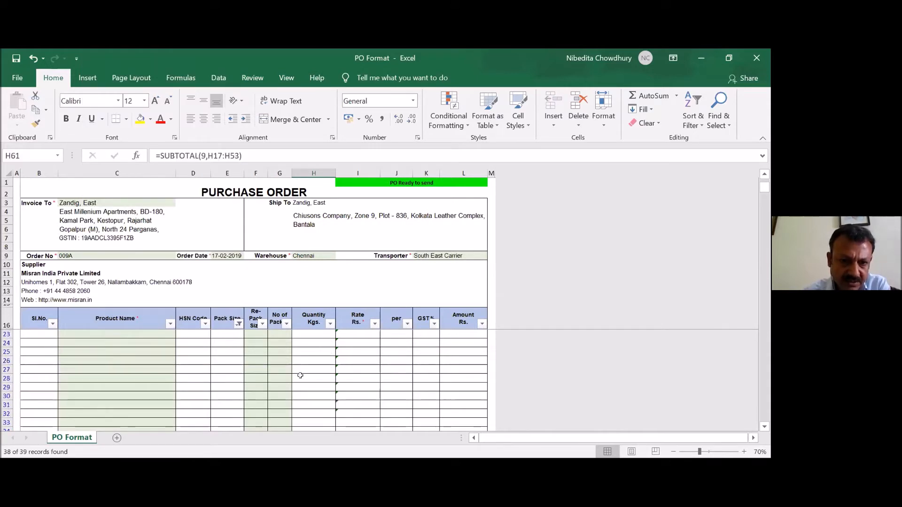
scroll(301, 375, "down", 5)
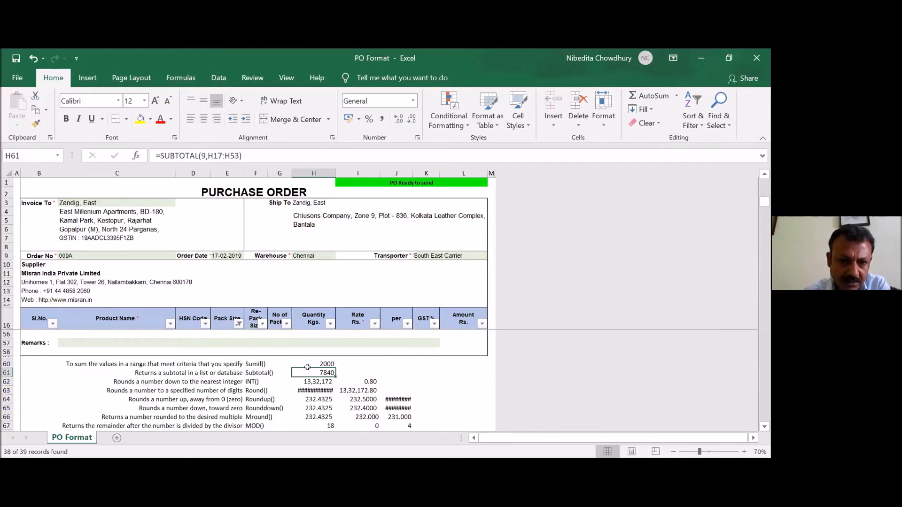
scroll(269, 369, "up", 10)
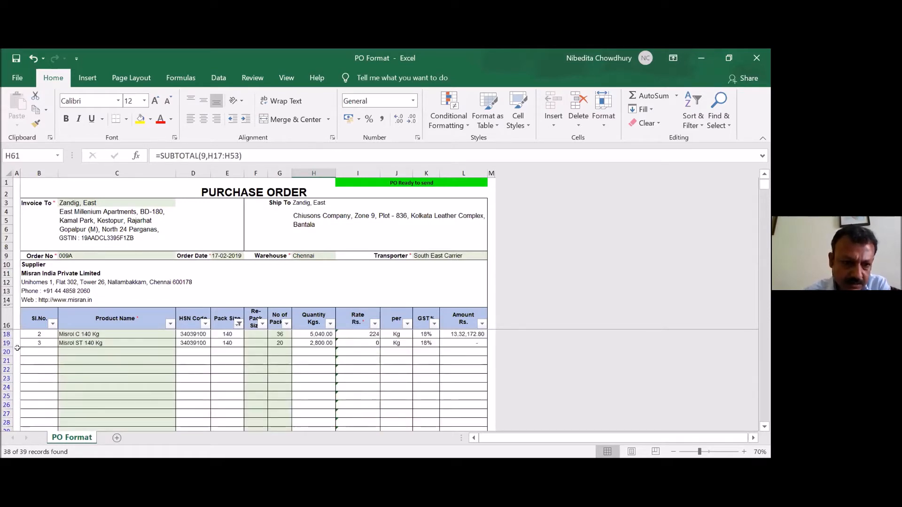
- Switch the Pack Size filter to exclude 140 and compare the SUBTOTAL in H61 with the SUMIF in H60
scroll(390, 349, "down", 10)
key("Up")
key("Down")
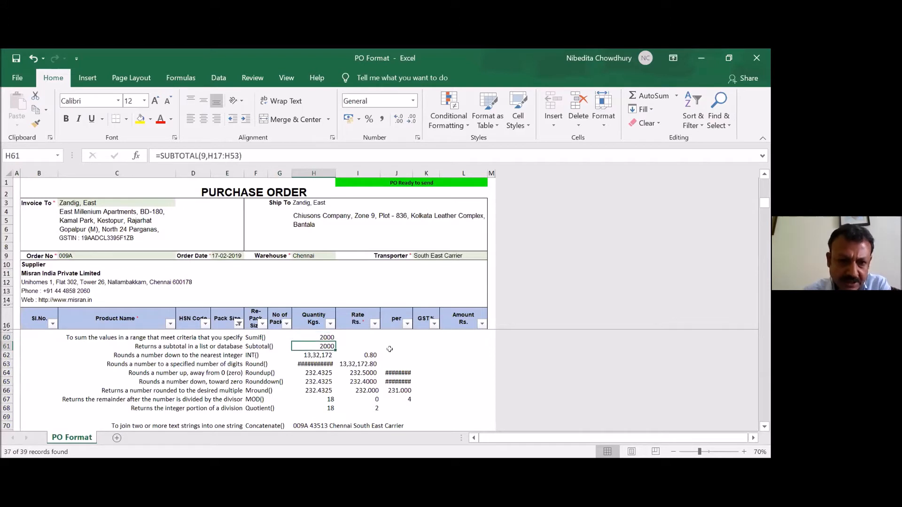
- View the INT formula in H62 and reset the Pack Size filter to include all values
key("Down")
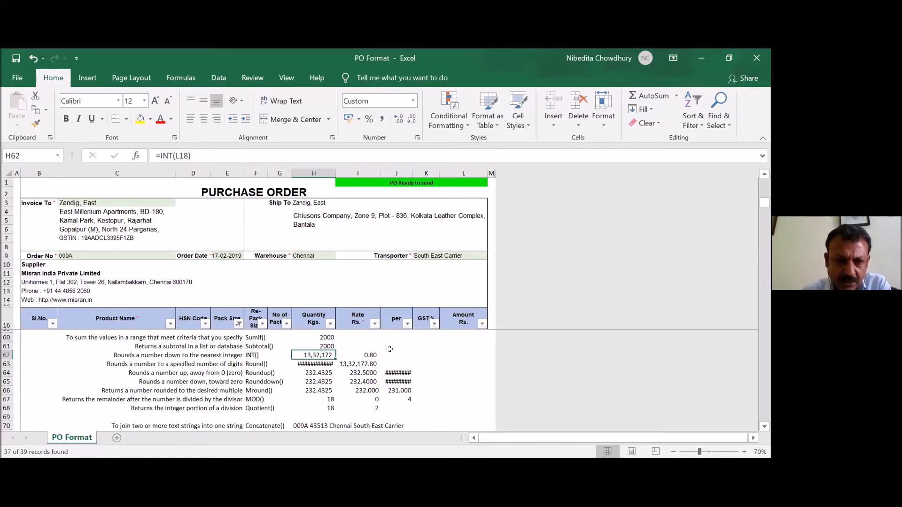
scroll(434, 362, "up", 6)
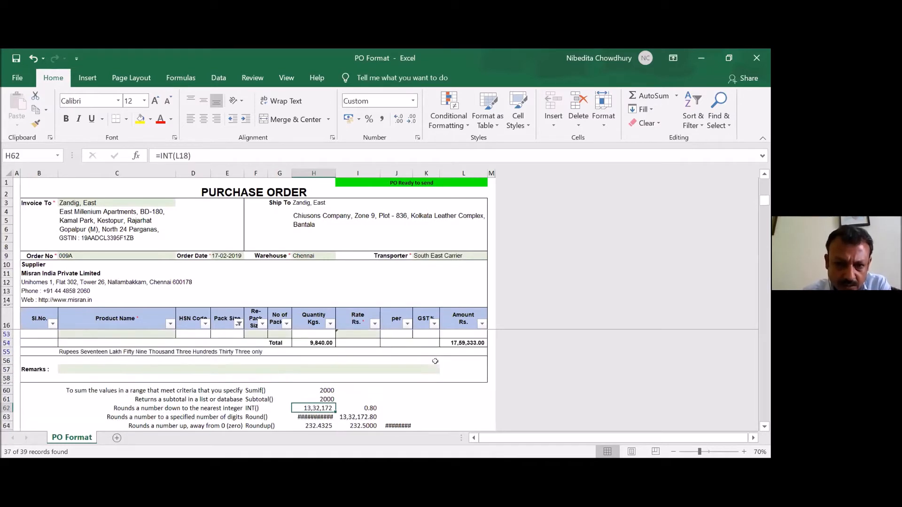
scroll(436, 361, "up", 8)
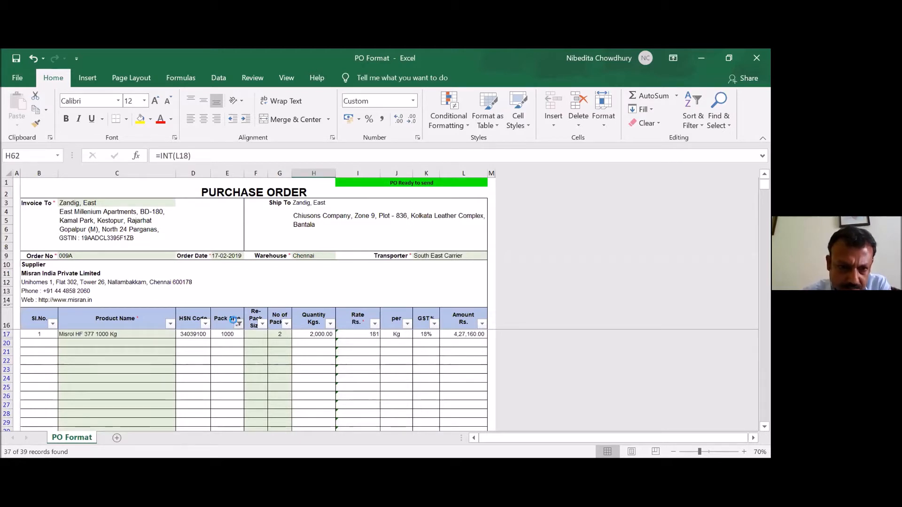
left_click(239, 324)
left_click(134, 190)
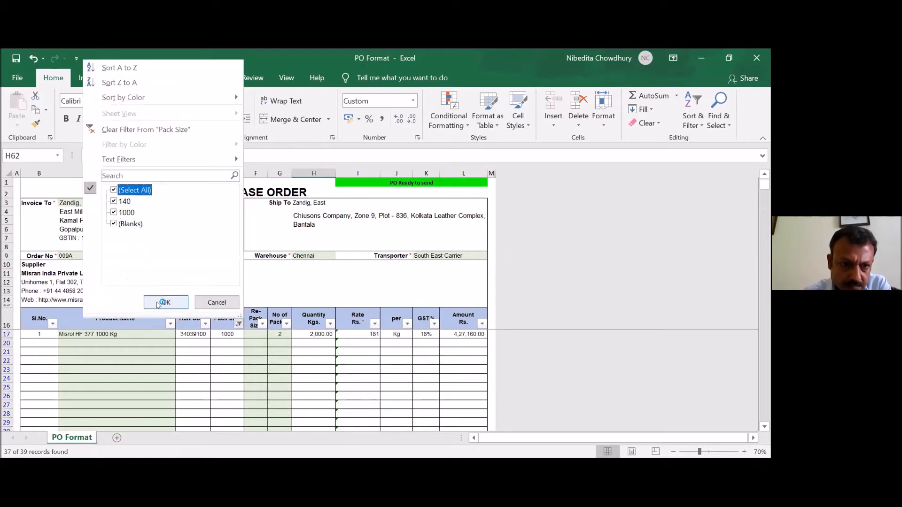
left_click(165, 302)
- Compare the amount formula in L18 with the INT formula in H62 that rounds it down
left_click(456, 342)
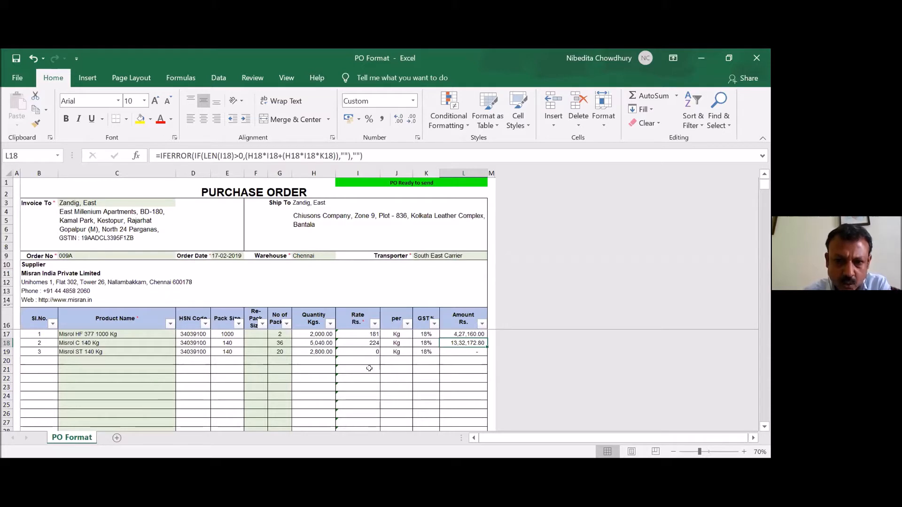
scroll(369, 368, "down", 11)
scroll(369, 363, "down", 2)
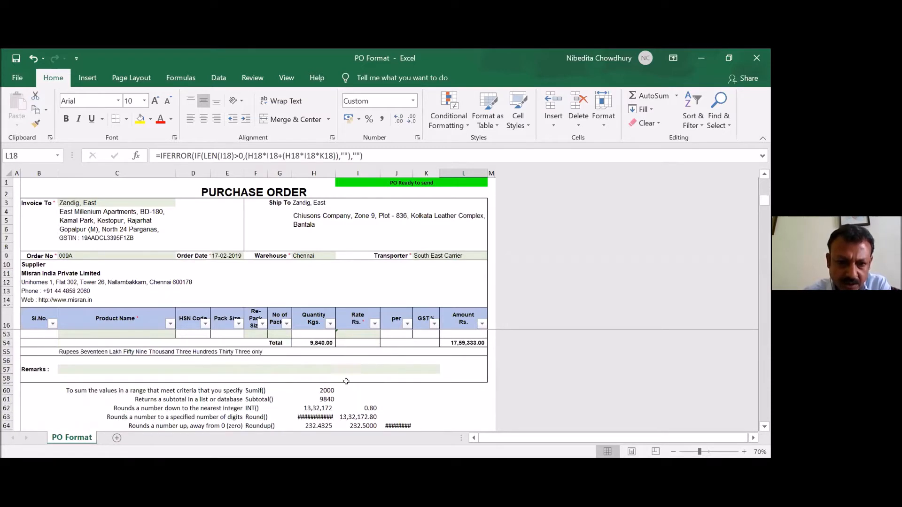
left_click(321, 381)
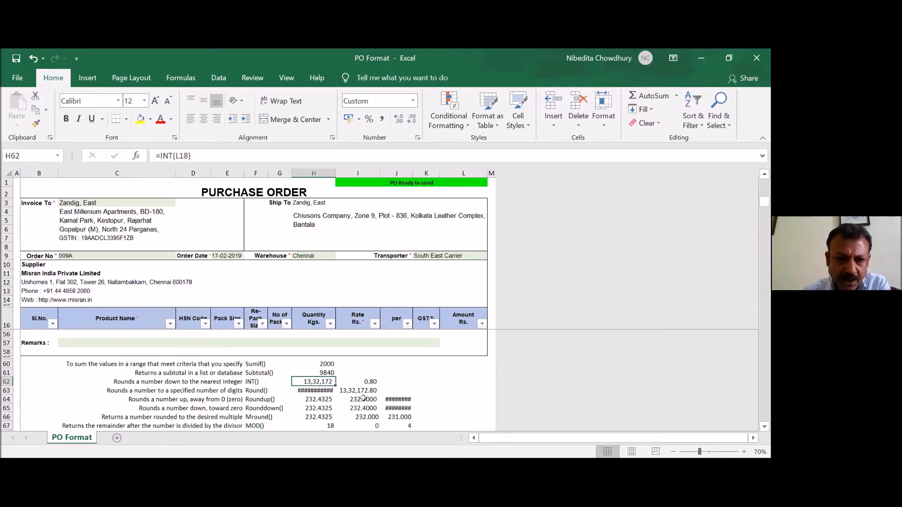
- Check the L18-INT(L18) formula in I62 against the amount in L18 and the INT formula in H62
left_click(359, 382)
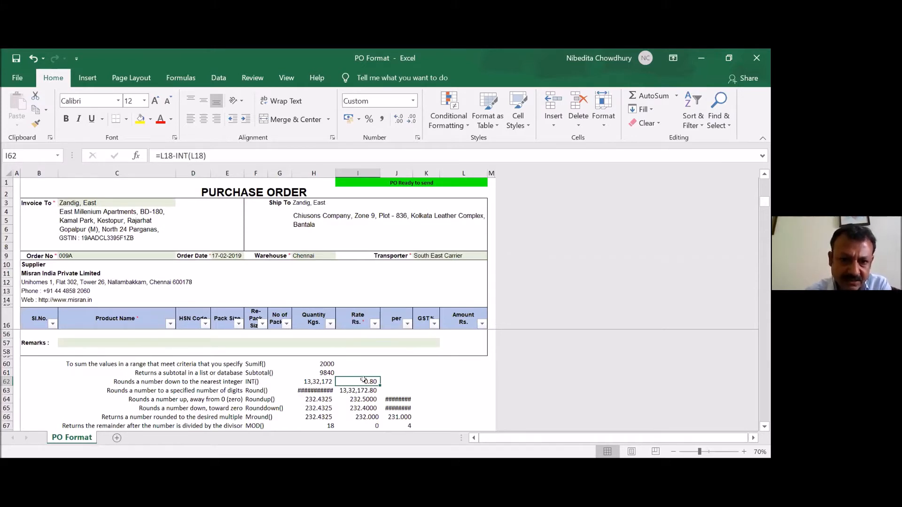
scroll(394, 383, "up", 13)
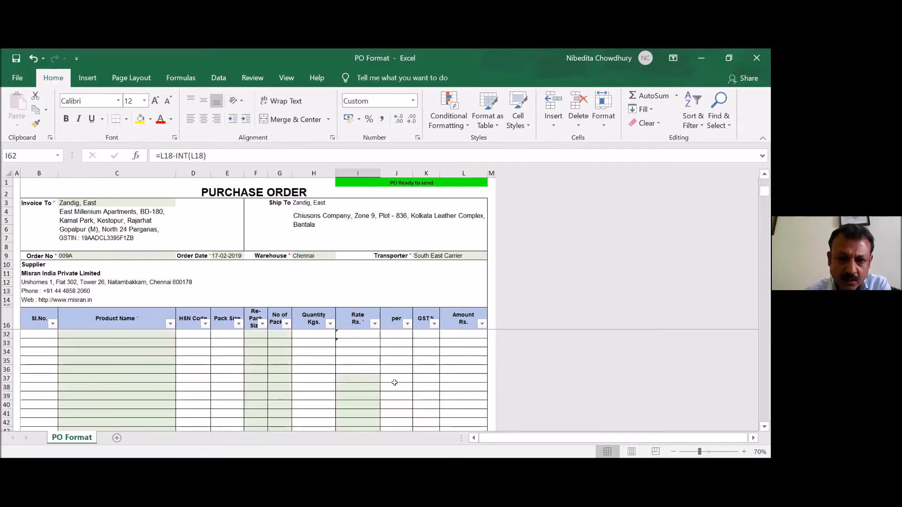
left_click(468, 343)
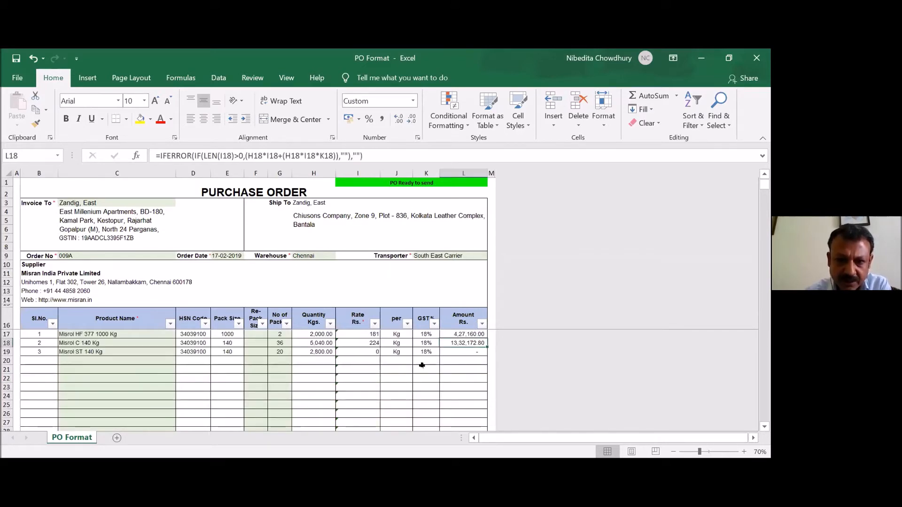
scroll(334, 383, "down", 6)
scroll(333, 386, "down", 7)
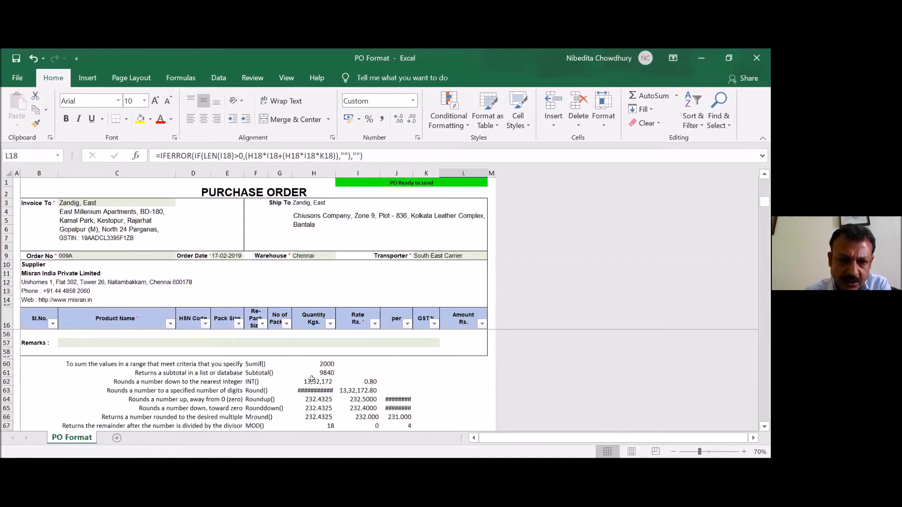
left_click(311, 382)
- Widen column H to show the ROUND result in H63 and compare its zero-digit formula with the one-digit formula in I63
left_click(319, 391)
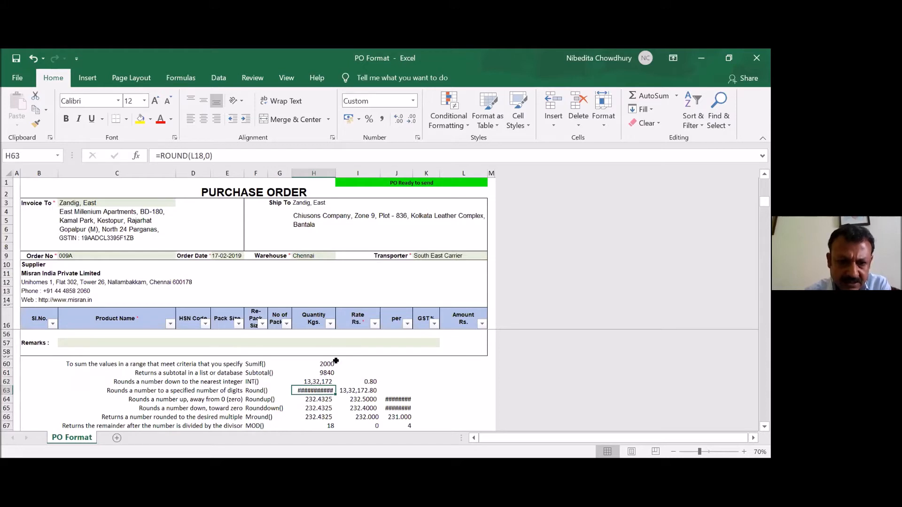
left_click_drag(334, 171, 339, 171)
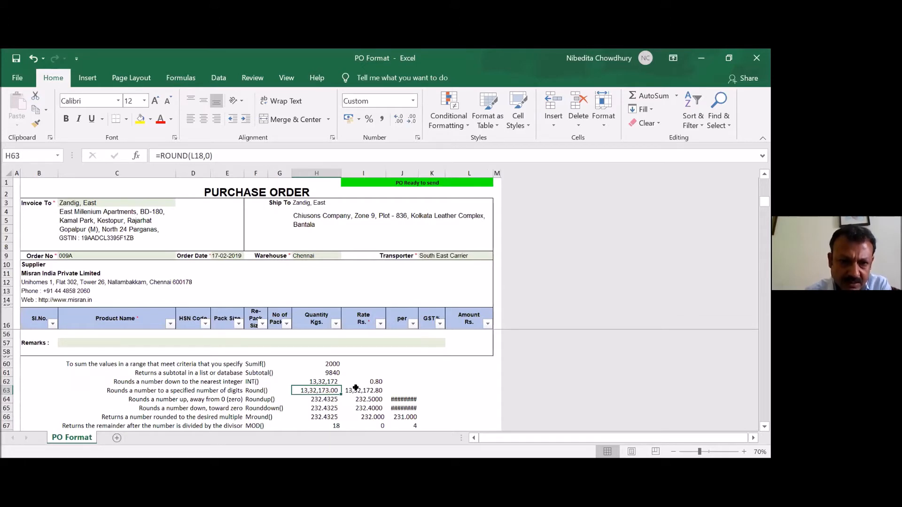
left_click(355, 388)
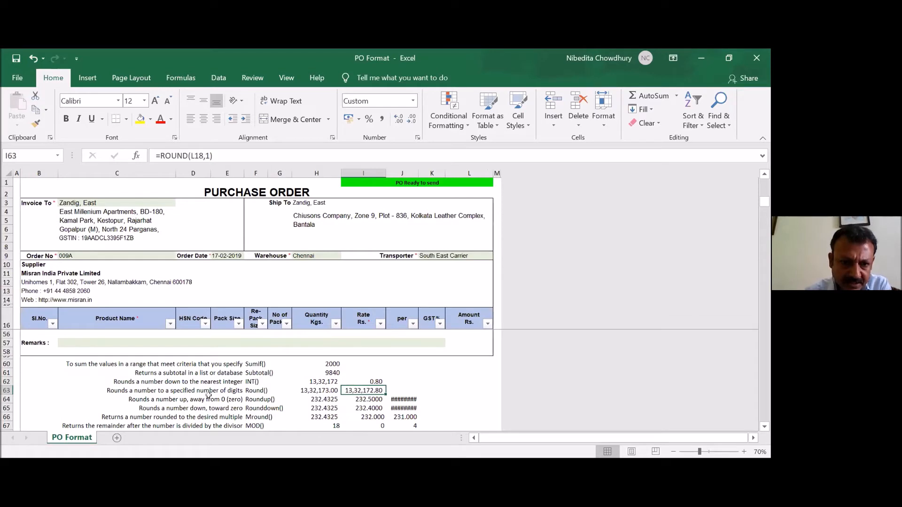
left_click(305, 389)
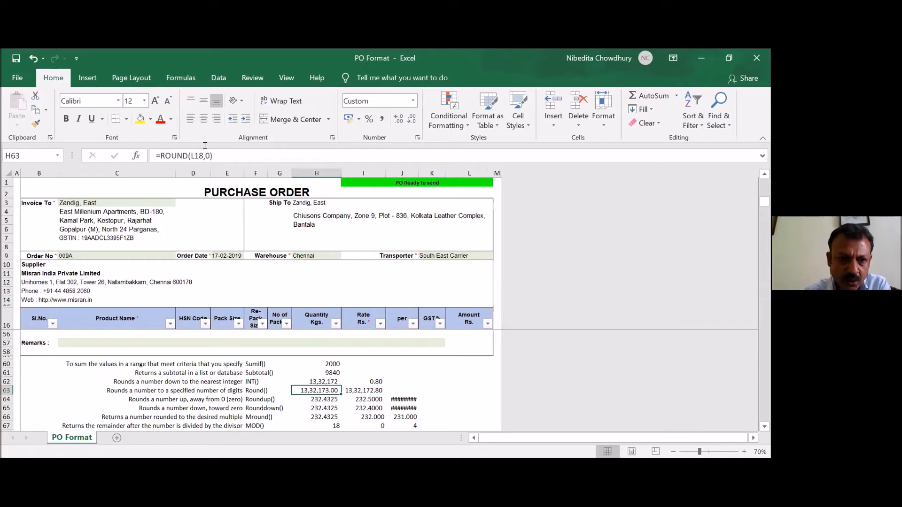
left_click(363, 389)
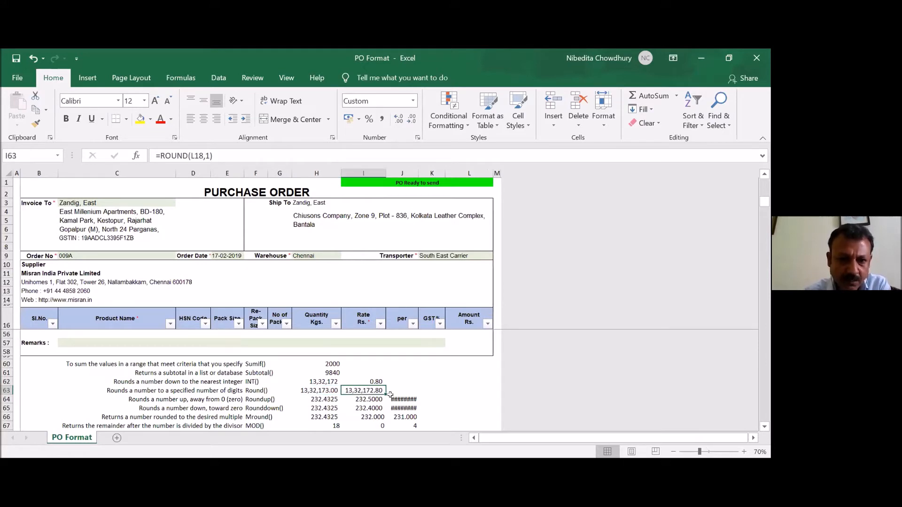
- View the ROUNDUP source number in H64 and the formulas in I64 and J64, widening column J to show its results
left_click(336, 400)
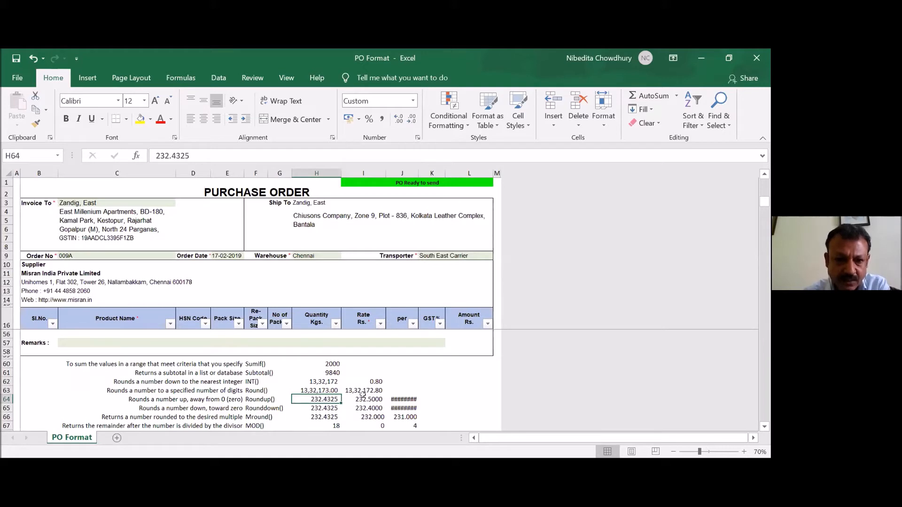
left_click(363, 396)
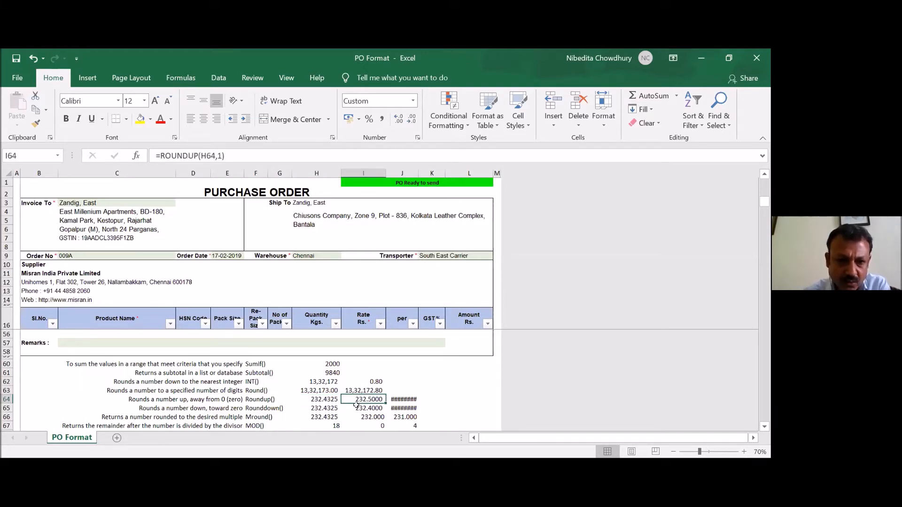
left_click(398, 396)
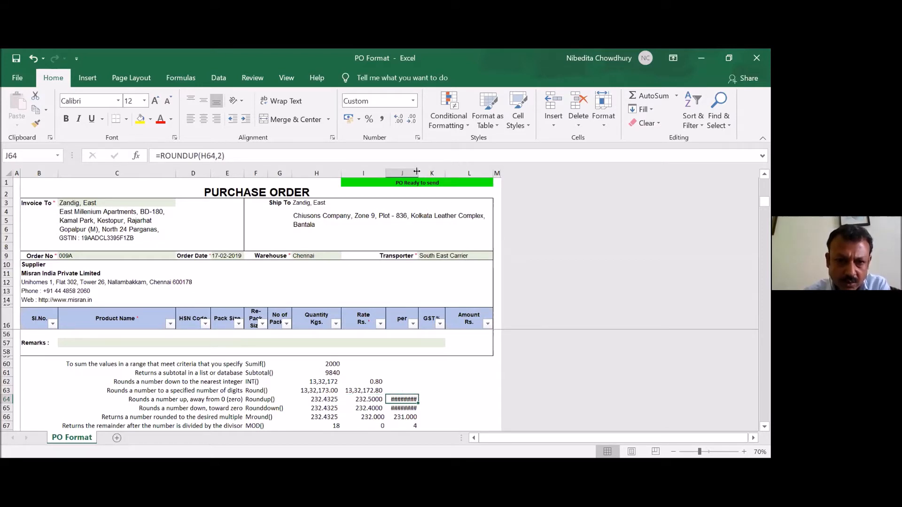
left_click_drag(417, 171, 427, 183)
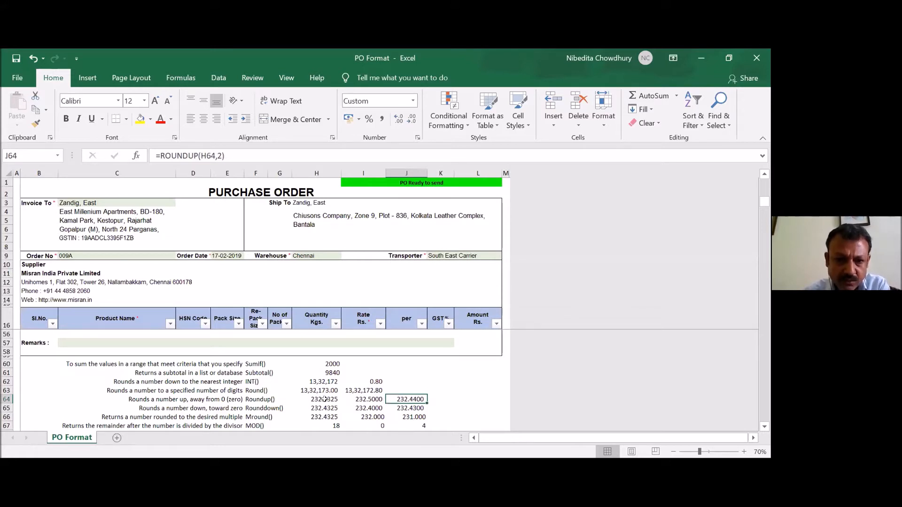
- View the ROUNDDOWN source number in H65 and compare the MROUND formulas in I66 and J66 with their source in H66
left_click(310, 407)
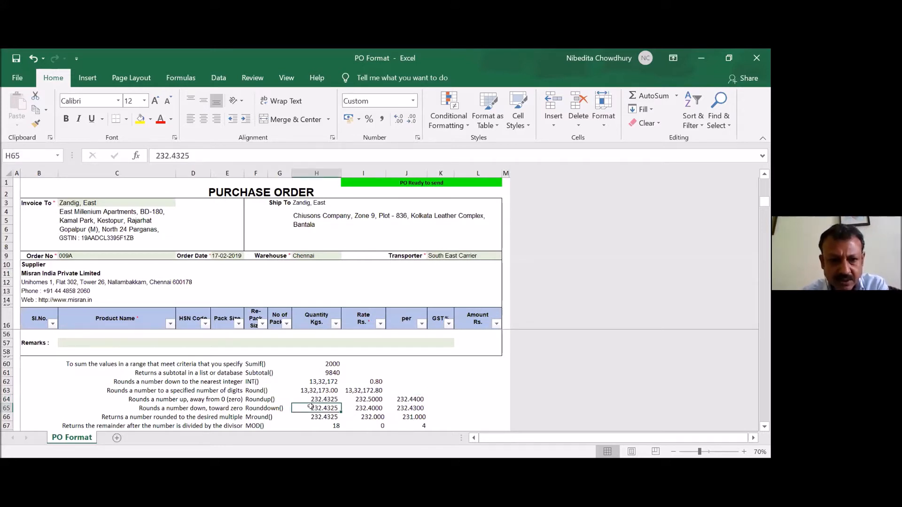
scroll(363, 389, "down", 1)
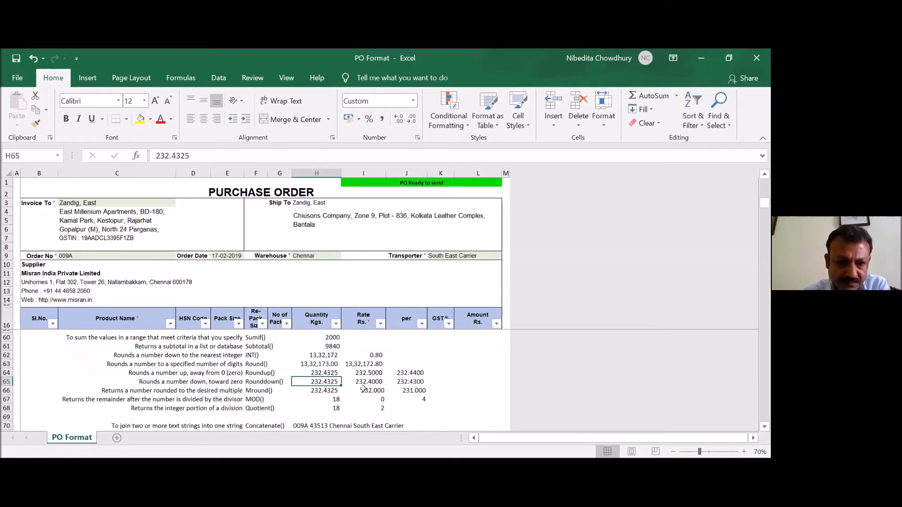
left_click(333, 389)
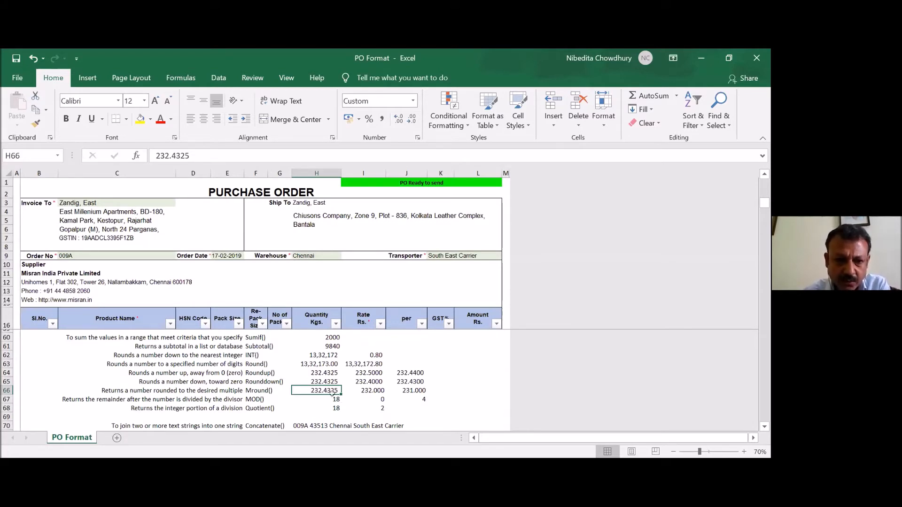
left_click(359, 389)
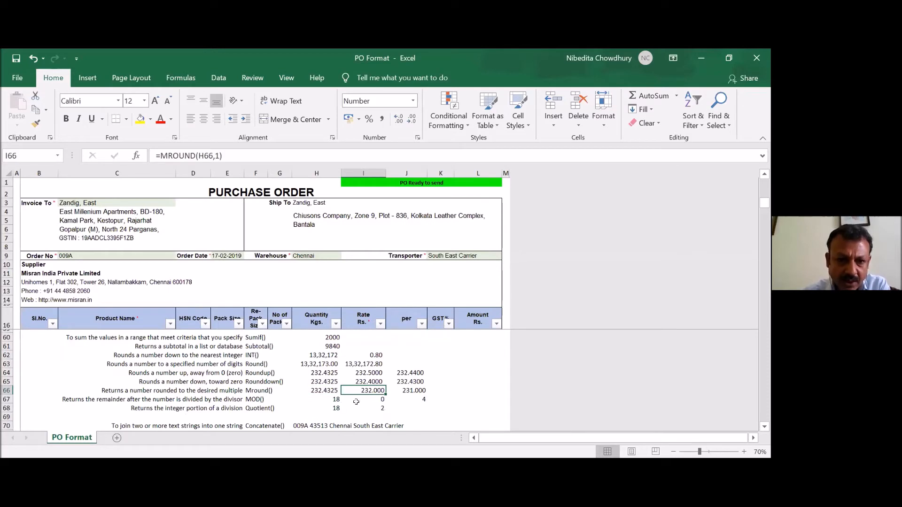
left_click(400, 387)
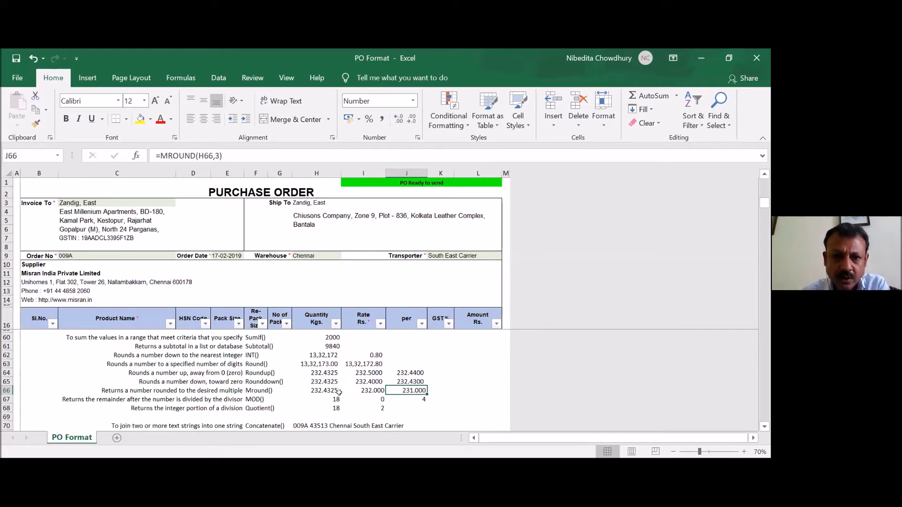
- Compare the MOD formulas in I67 and J67, which divide the number in H67 by 3 and 7
left_click(317, 398)
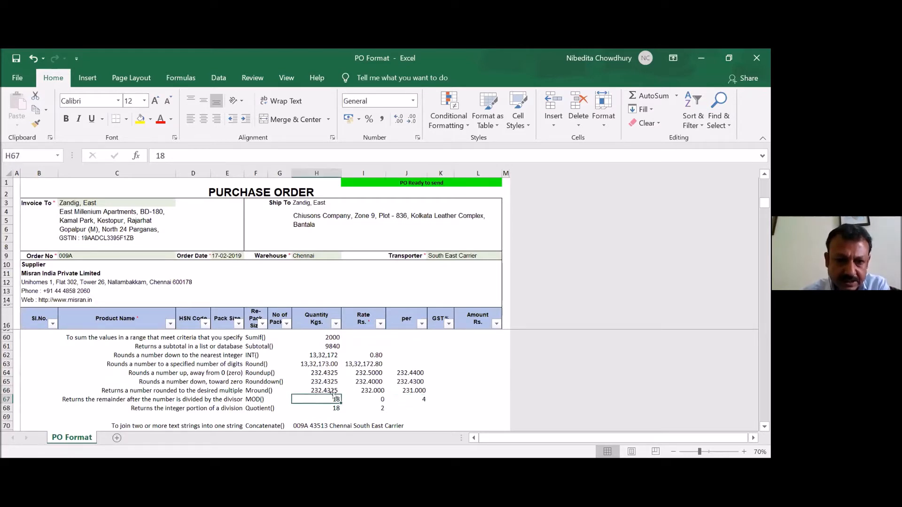
left_click(360, 399)
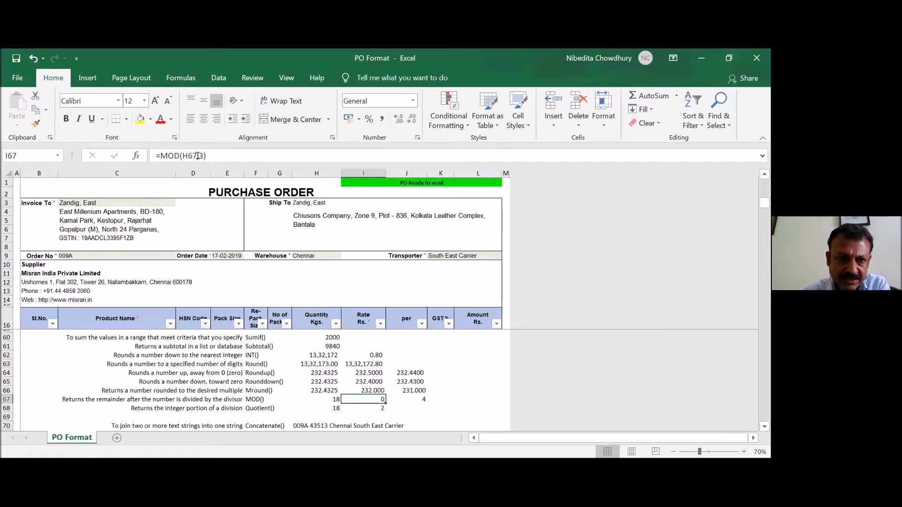
left_click(403, 395)
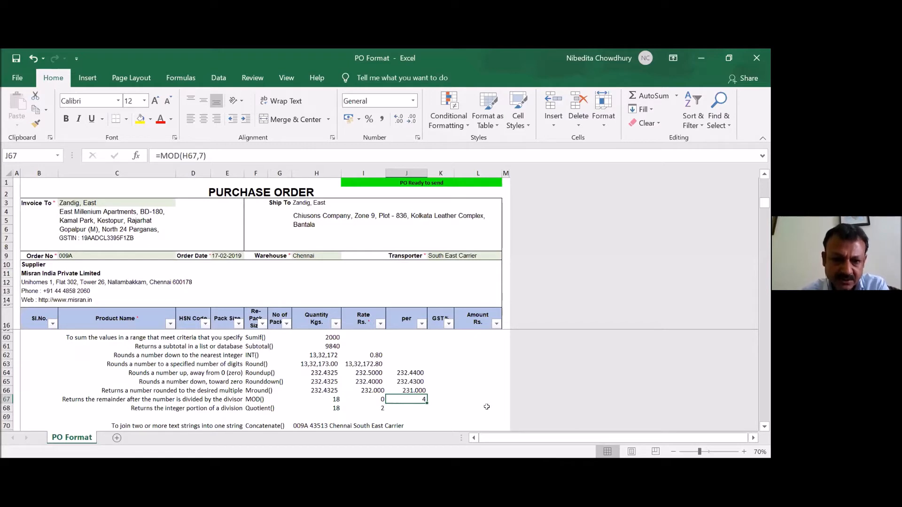
- Inspect the QUOTIENT formula in I68 and the references it uses, leaving it unedited, and return to its source number in H68
left_click(326, 405)
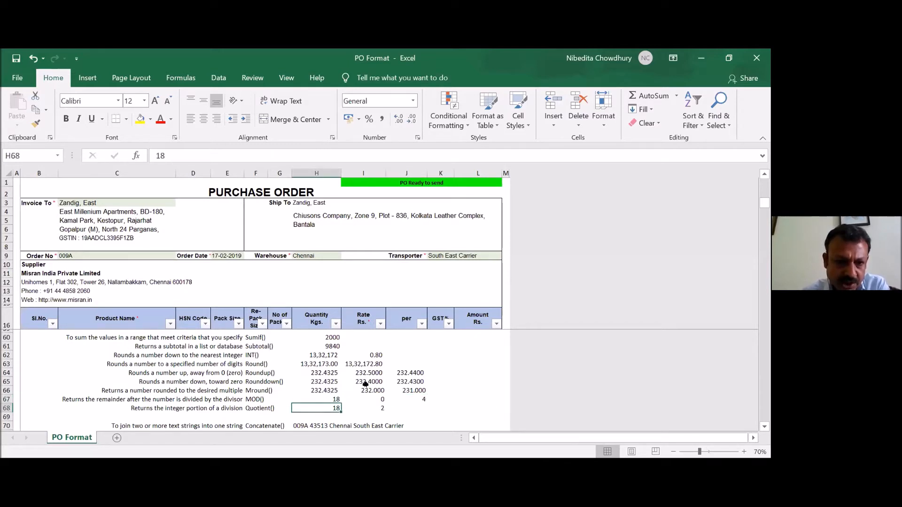
scroll(365, 385, "down", 1)
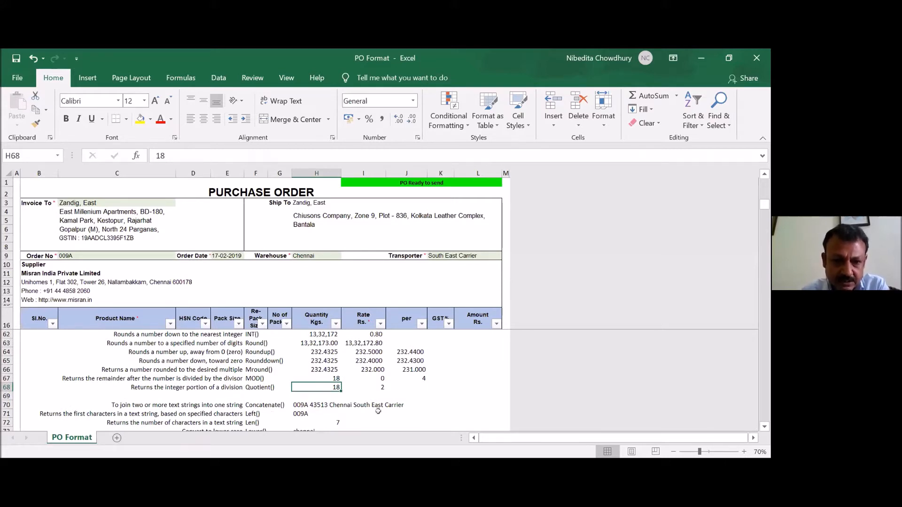
key("Right")
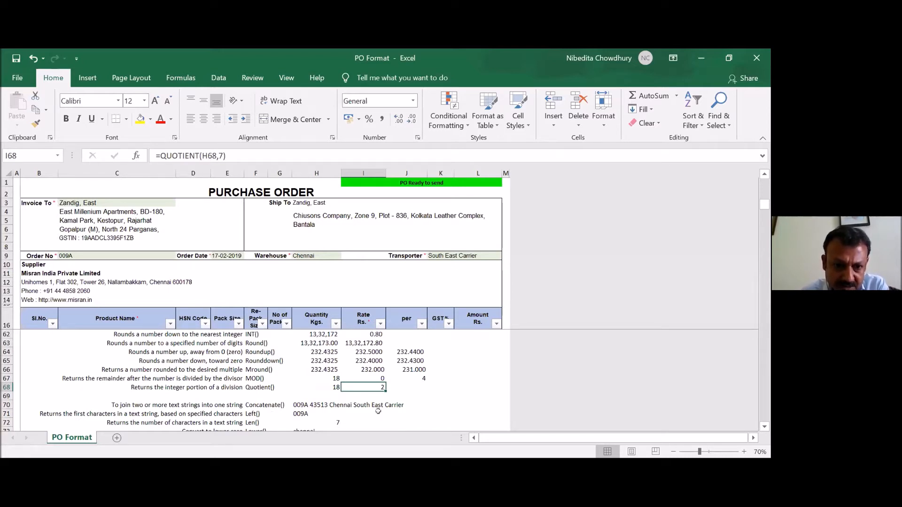
left_click(289, 155)
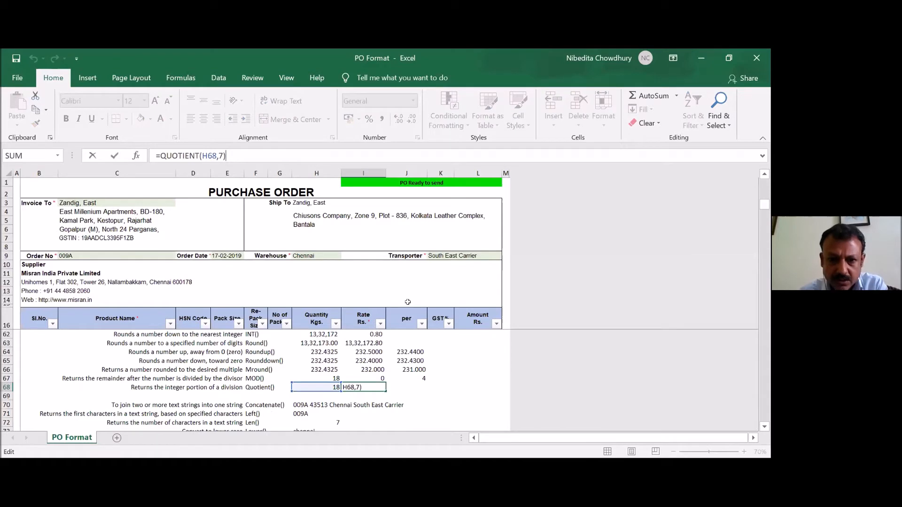
key("Return")
key("Up")
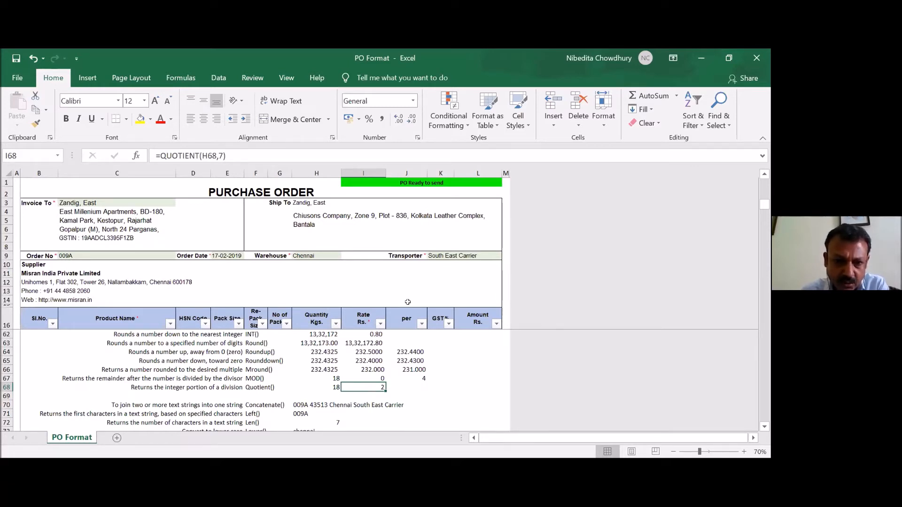
key("Left")
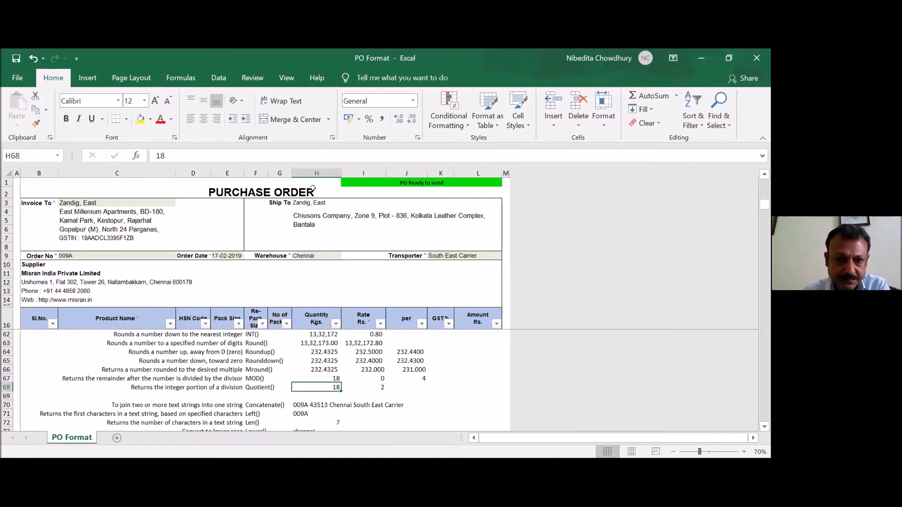
- Examine the CONCATENATE formula in H70 and compare it with the LEFT formula in H71
scroll(449, 381, "down", 1)
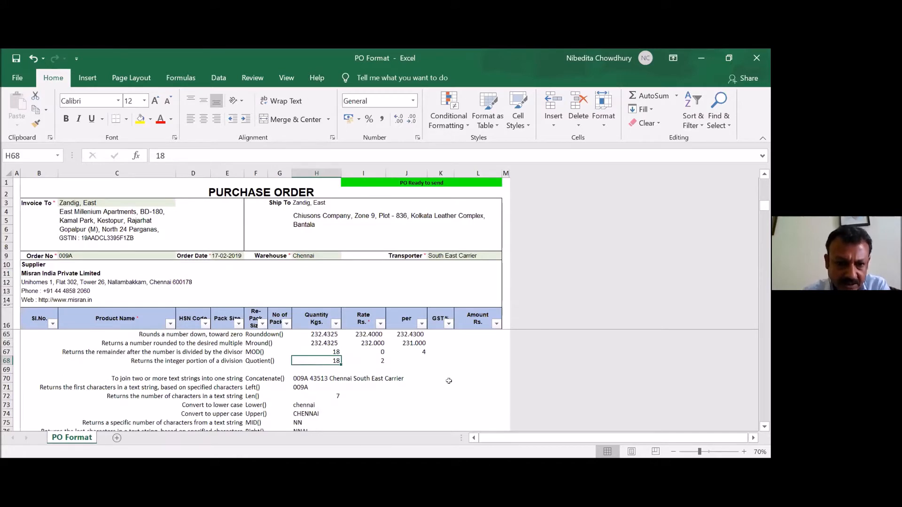
key("Down")
key("Down")
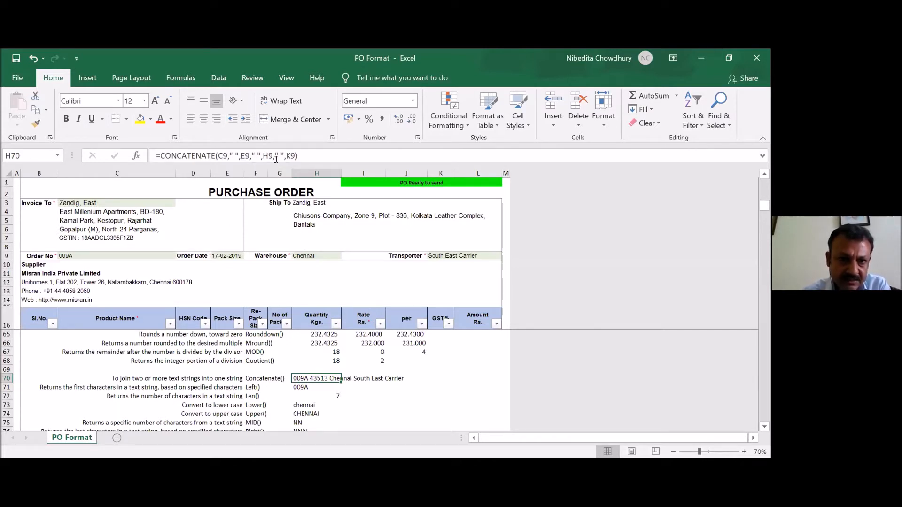
left_click(299, 386)
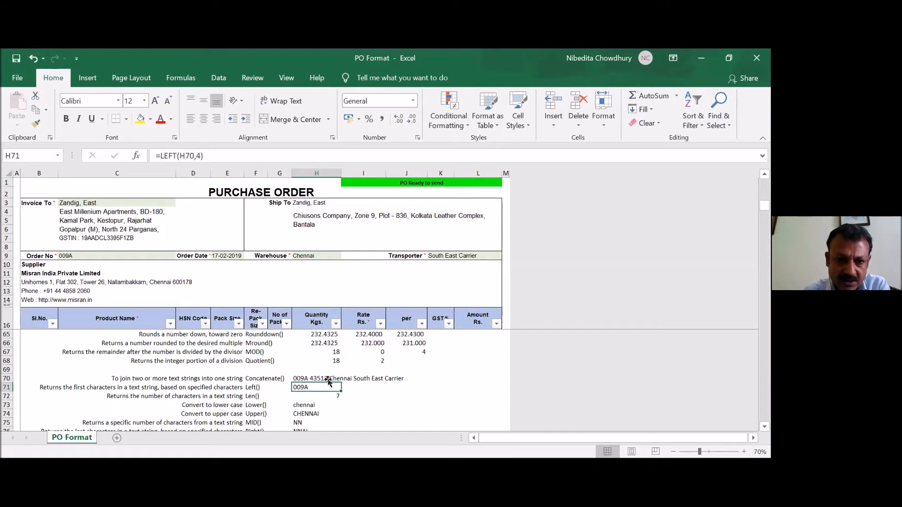
left_click(294, 376)
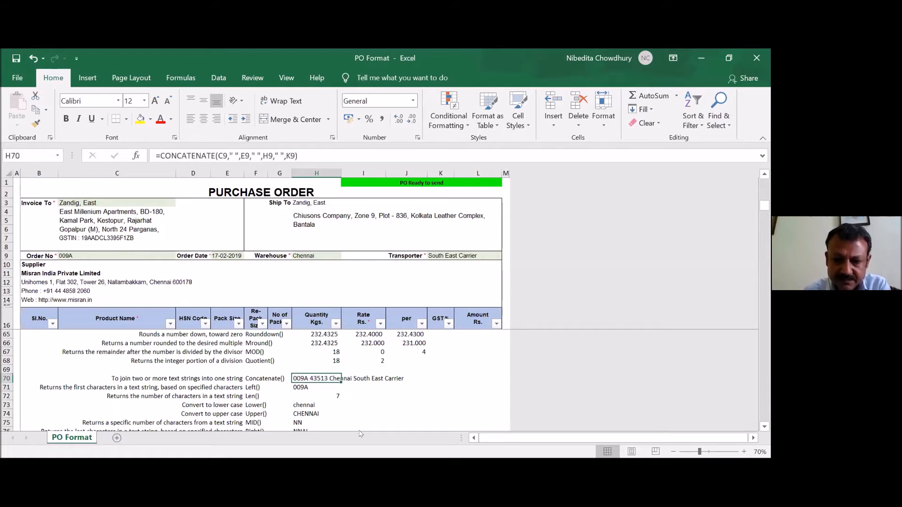
- Change the LEFT formula in H71 to return the first 2 characters of the text in H70
key("Down")
scroll(355, 394, "down", 1)
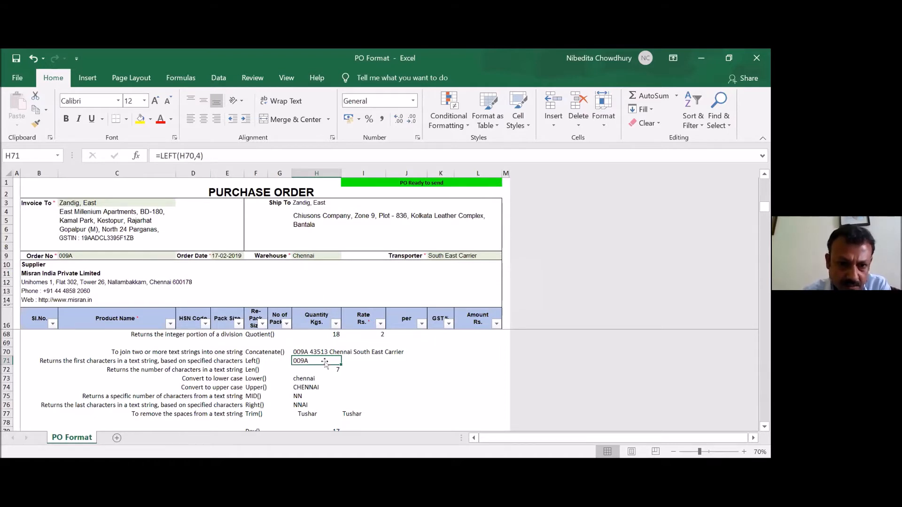
left_click(301, 347)
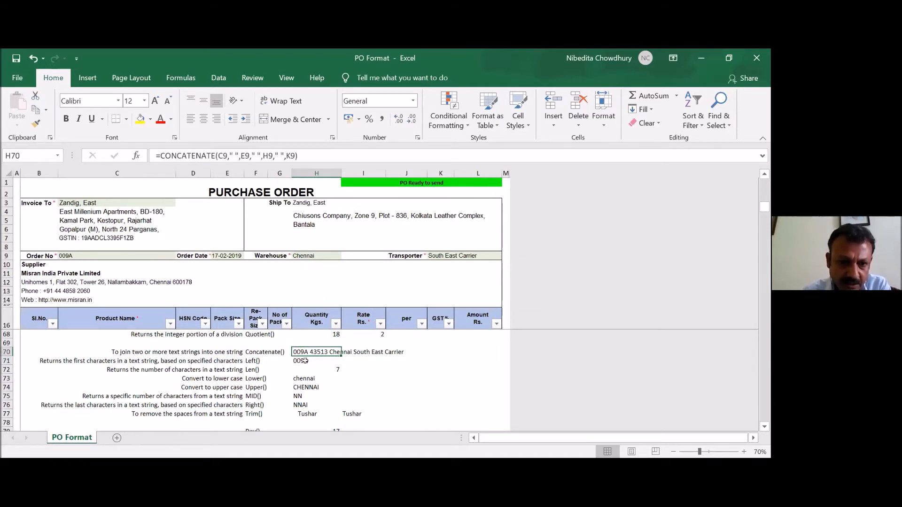
left_click(304, 360)
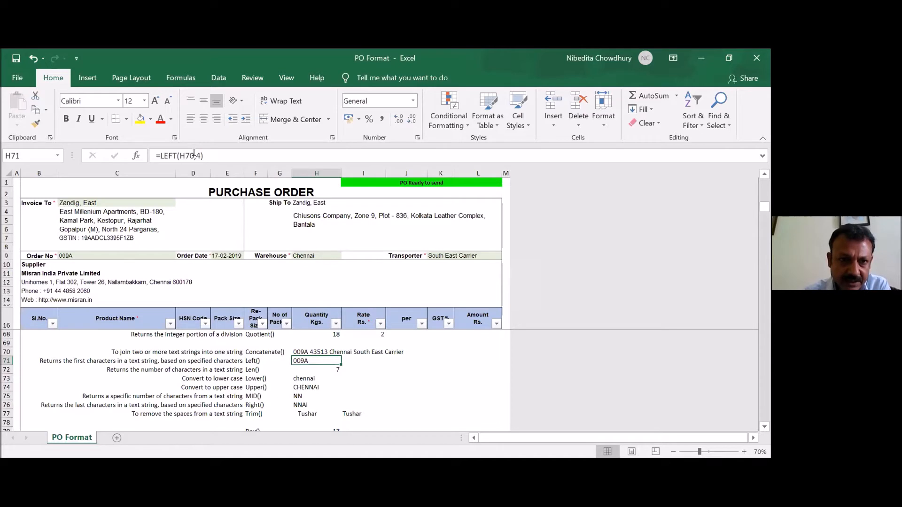
left_click(231, 158)
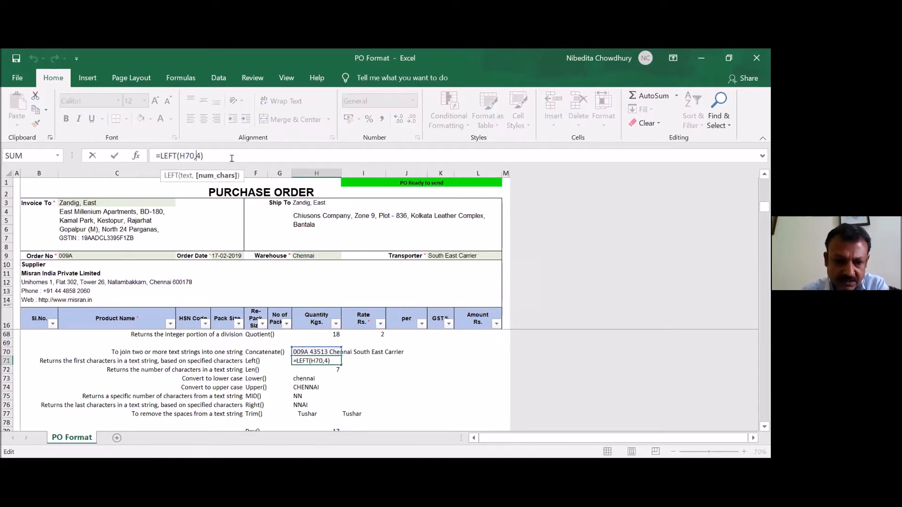
type("2")
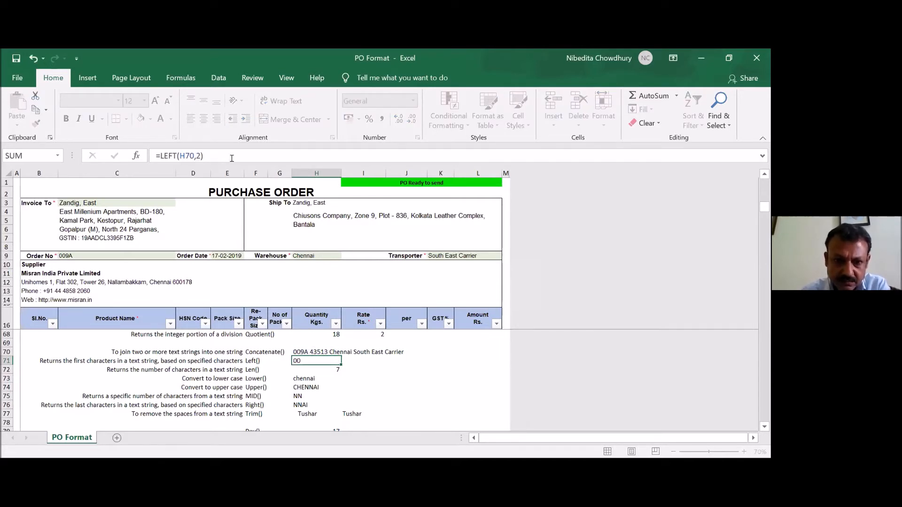
key("ctrl+Return")
- View the LEN, LOWER and UPPER formulas in H72 to H74 that refer to the warehouse name in H9
key("Down")
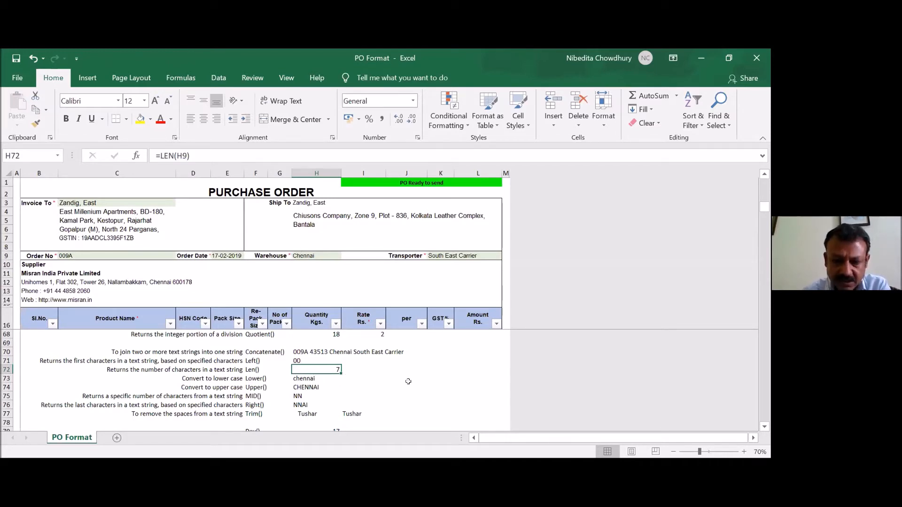
key("Down")
key("Down")
key("Up")
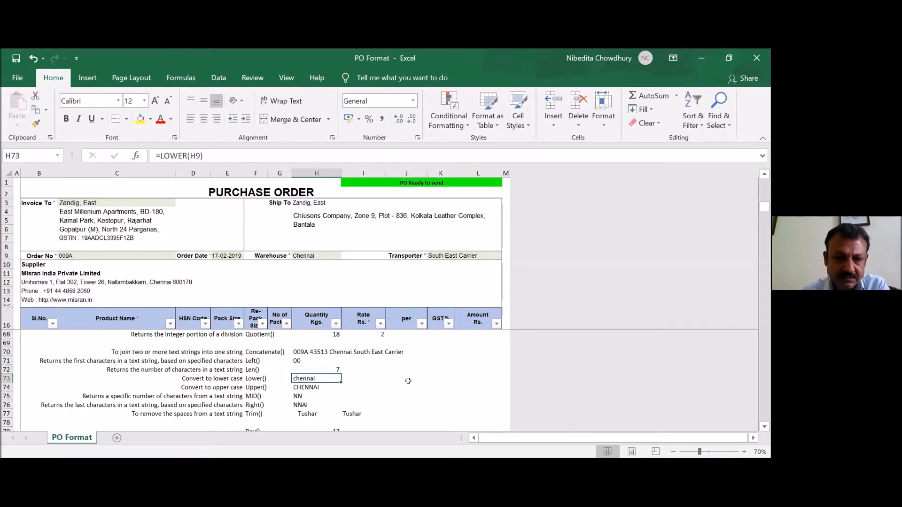
key("Down")
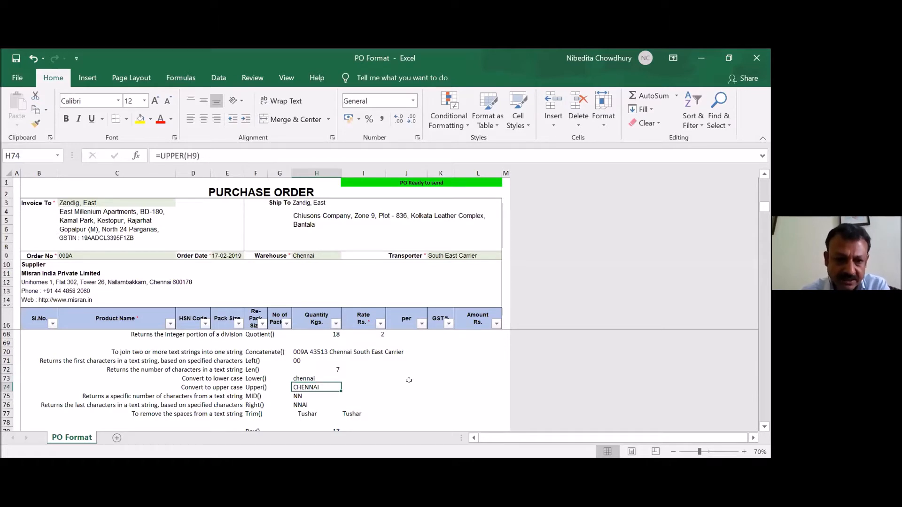
- Examine the MID and RIGHT formulas in H75 and H76, and the TRIM formula in I77 with its source text in H77
key("Down")
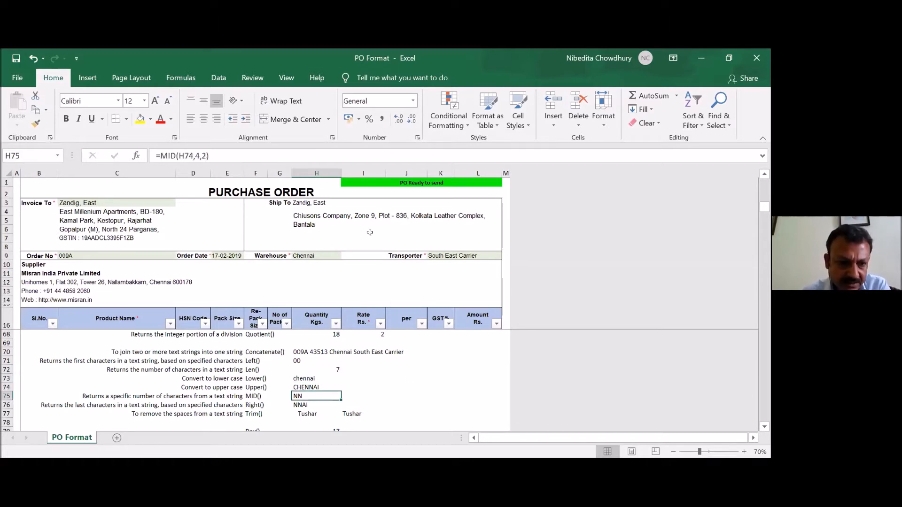
scroll(352, 391, "down", 1)
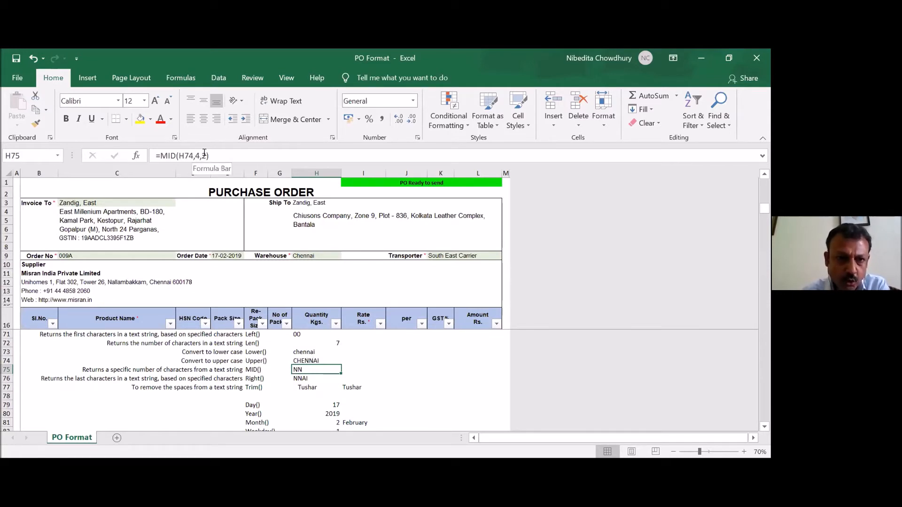
left_click(311, 376)
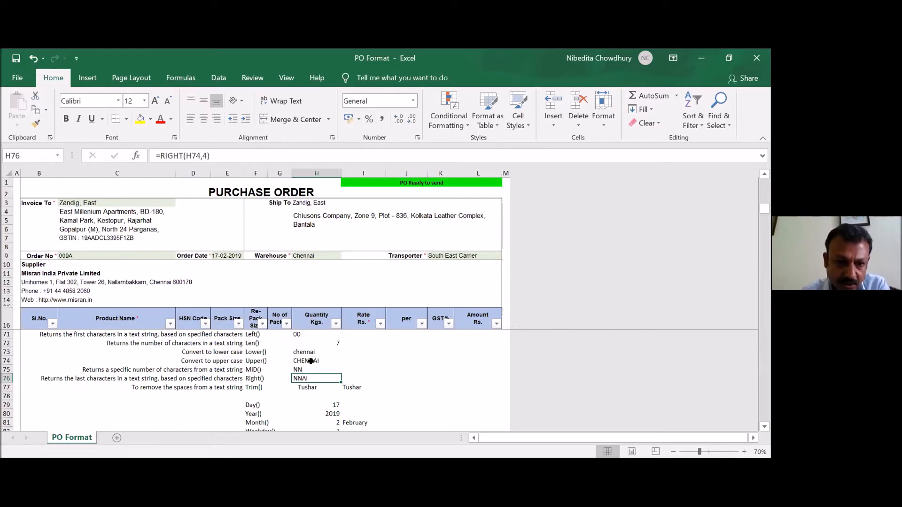
left_click(306, 386)
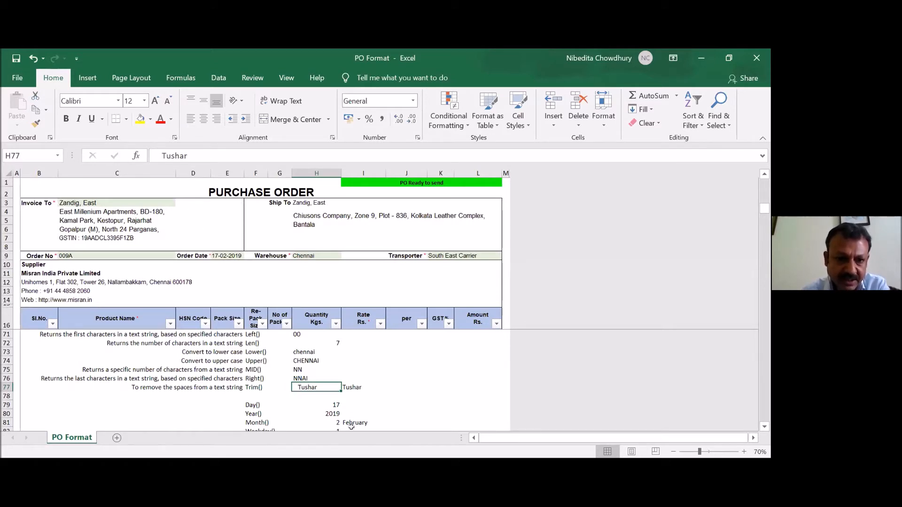
left_click(351, 385)
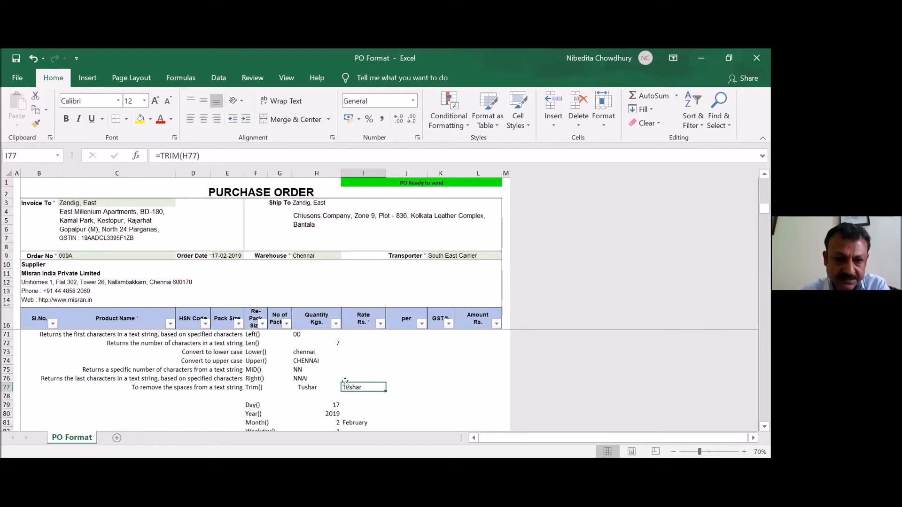
- Review the DAY, YEAR, MONTH and WEEKDAY formulas in H79 to H82 that are based on the order date in E9
scroll(369, 372, "down", 2)
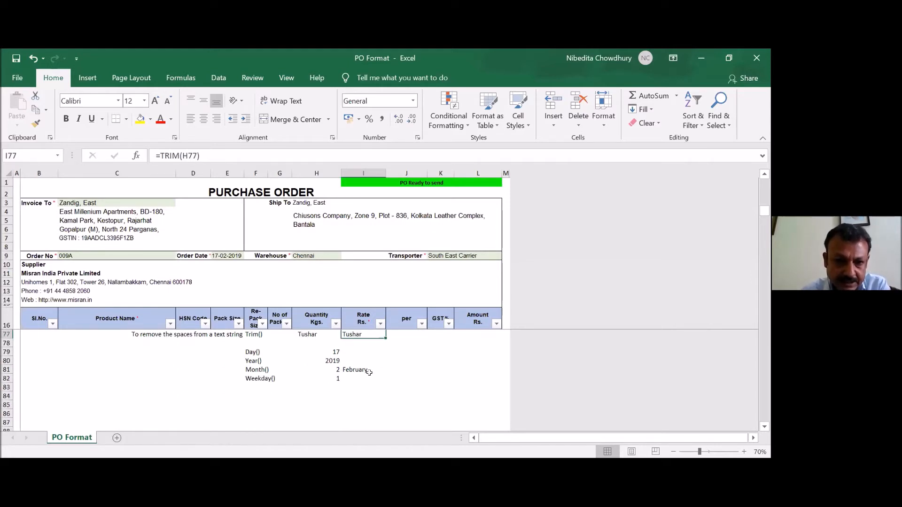
left_click(333, 351)
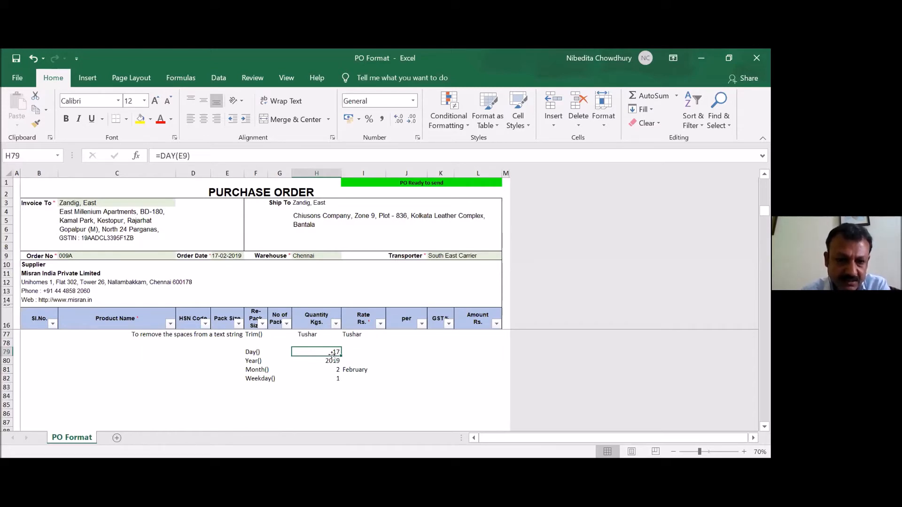
left_click(315, 357)
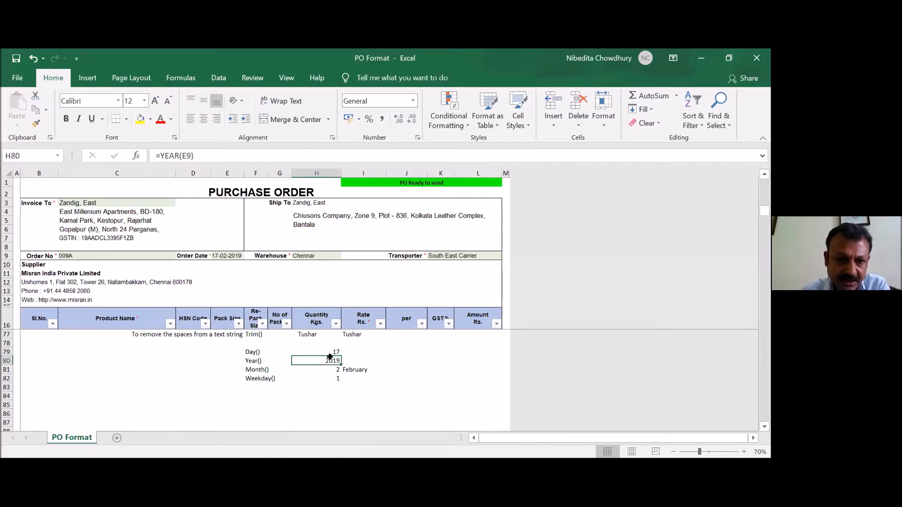
left_click(313, 367)
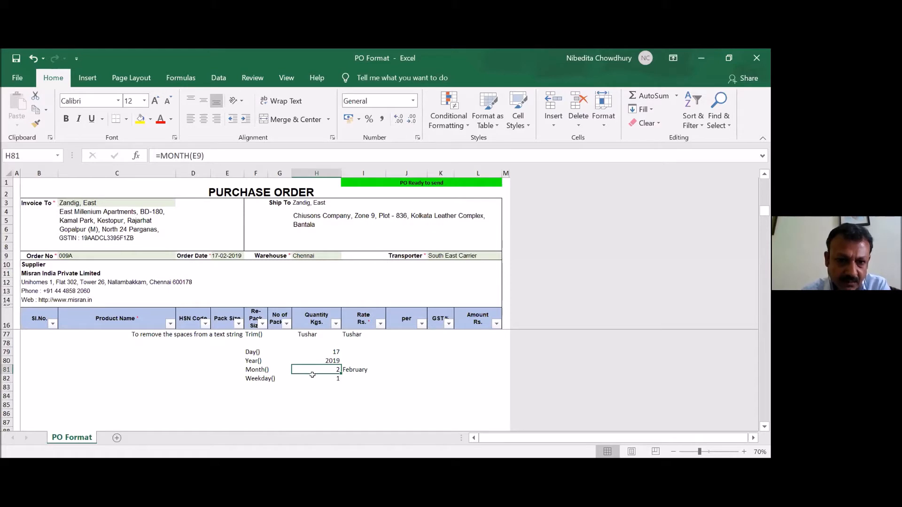
left_click(312, 375)
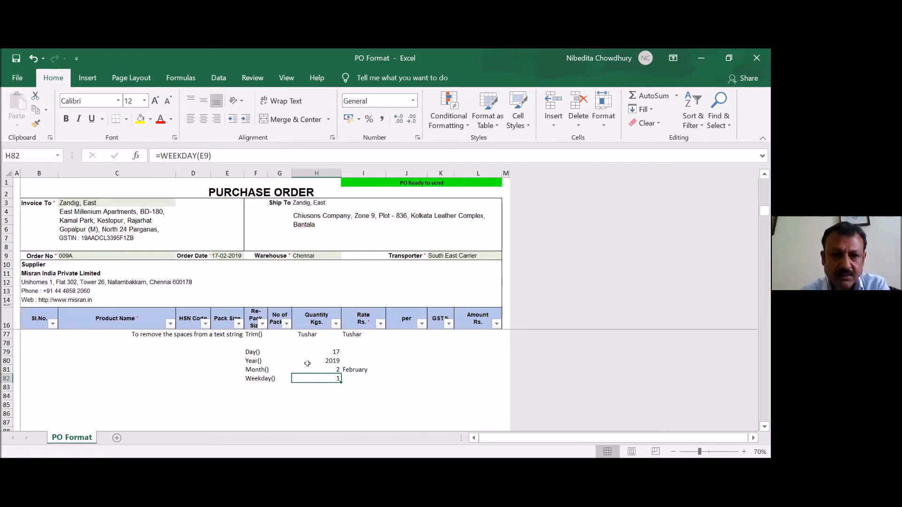
- Compare the nested IF formula for the month name in I81 with the MONTH formula in H81
left_click(362, 367)
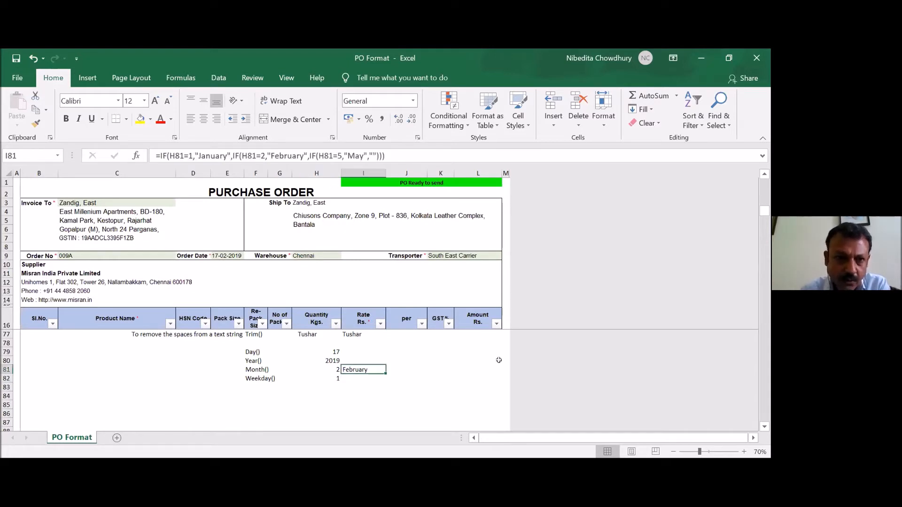
key("Left")
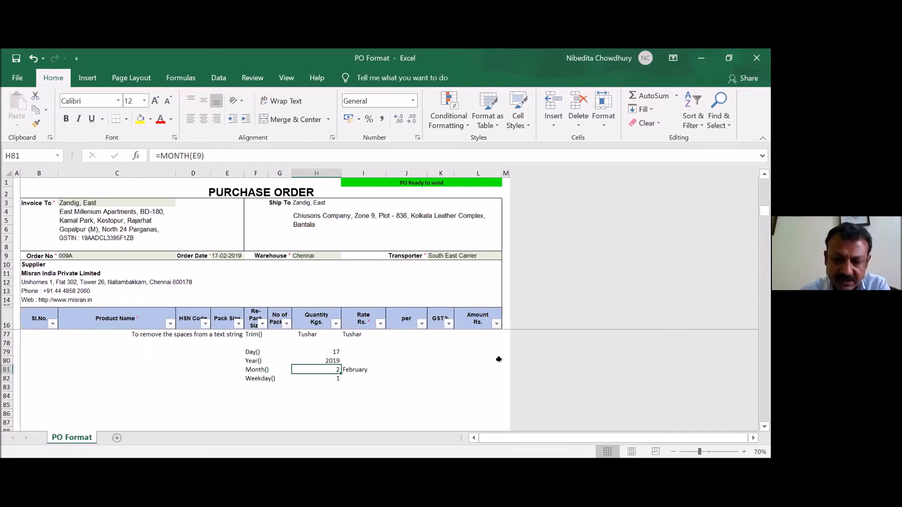
key("Right")
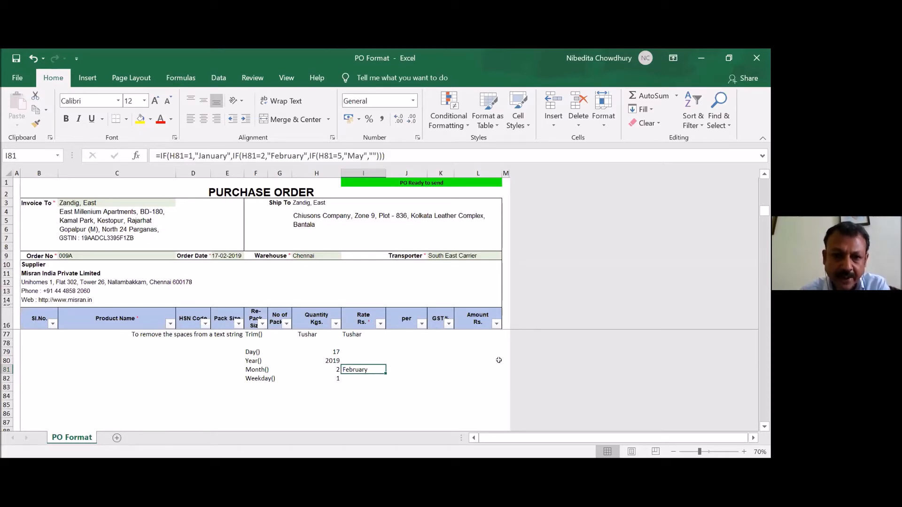
key("Left")
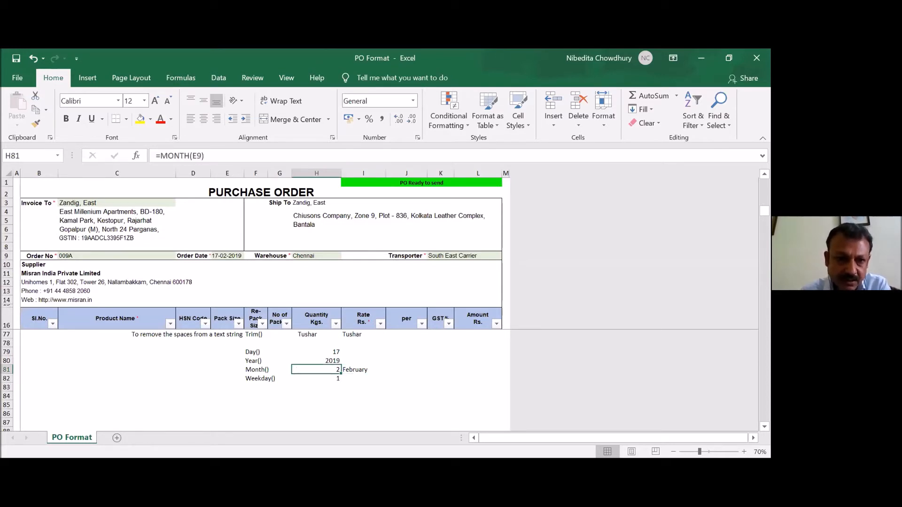
- Set the order date in E9 to 17-01-2019 and check the month name in I81 and the weekday in H82
double_click(226, 256)
key("BackSpace")
type("1")
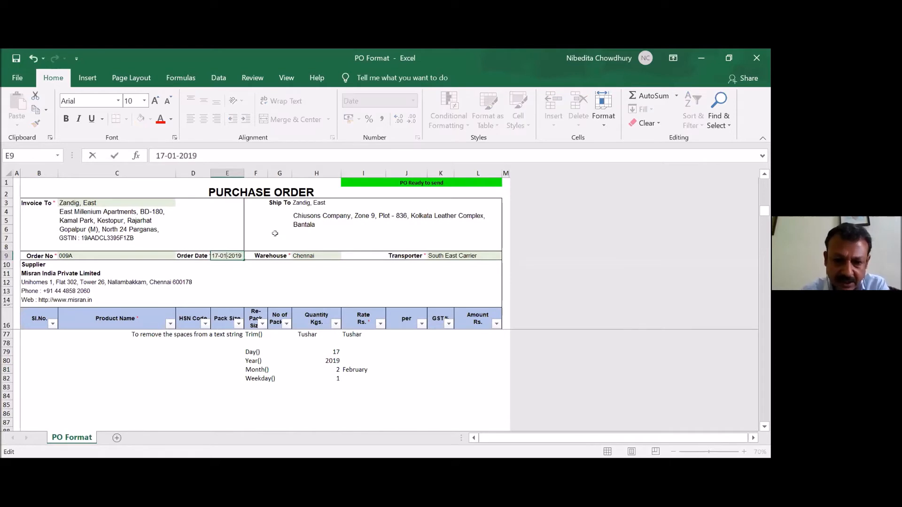
key("Return")
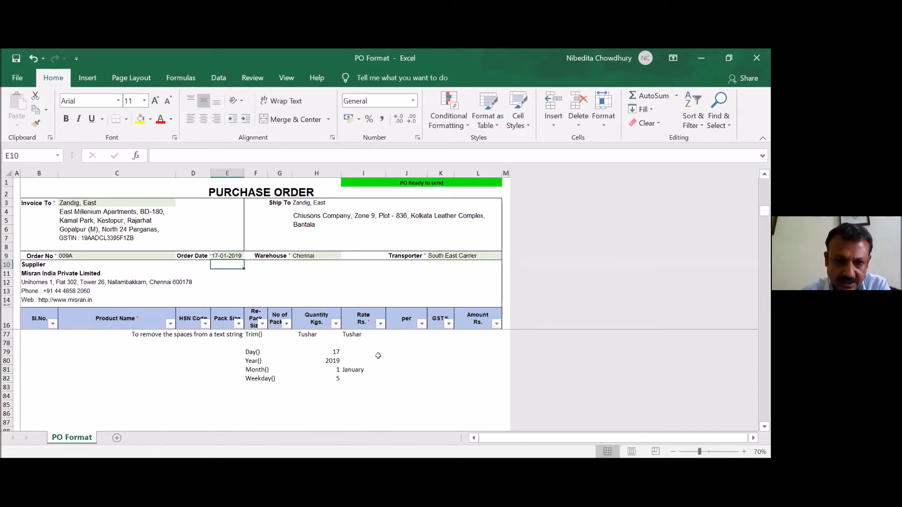
left_click(351, 369)
left_click(315, 380)
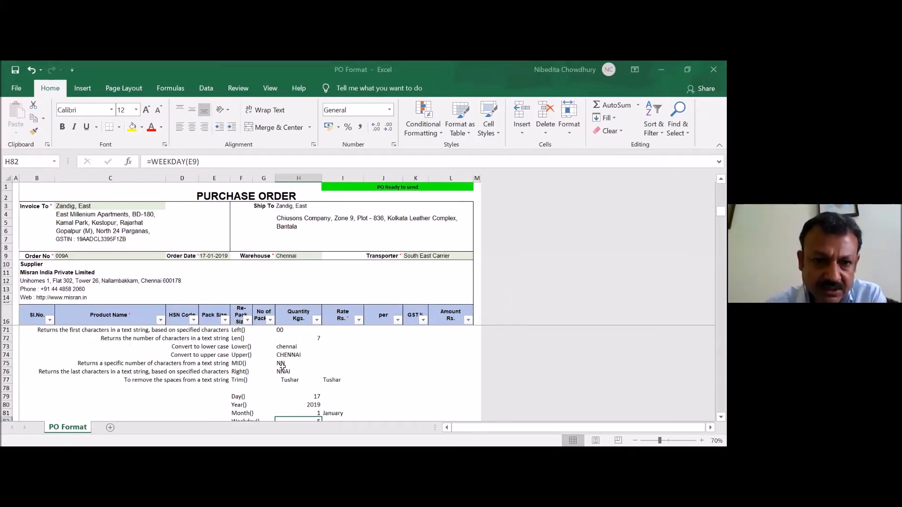
- Hide the empty item rows 20 to 52 between the product lines and the total
scroll(283, 364, "up", 4)
scroll(283, 366, "up", 2)
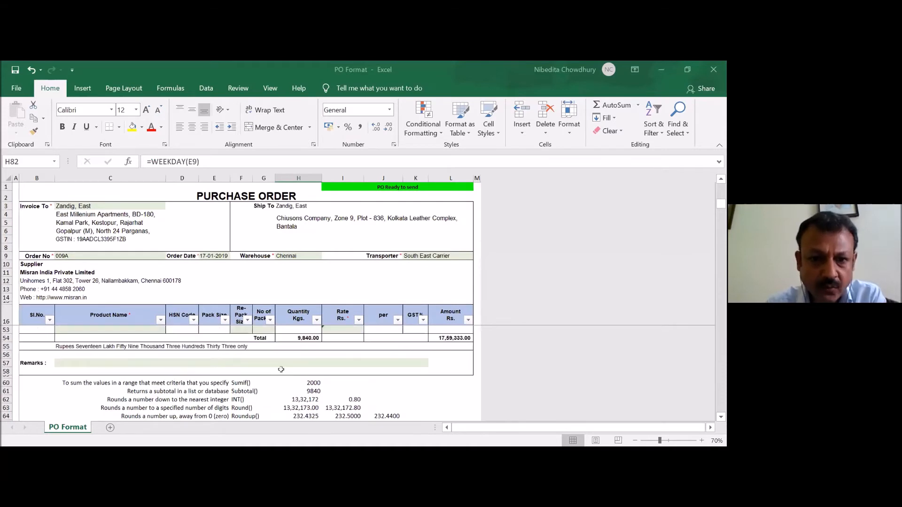
scroll(281, 369, "up", 12)
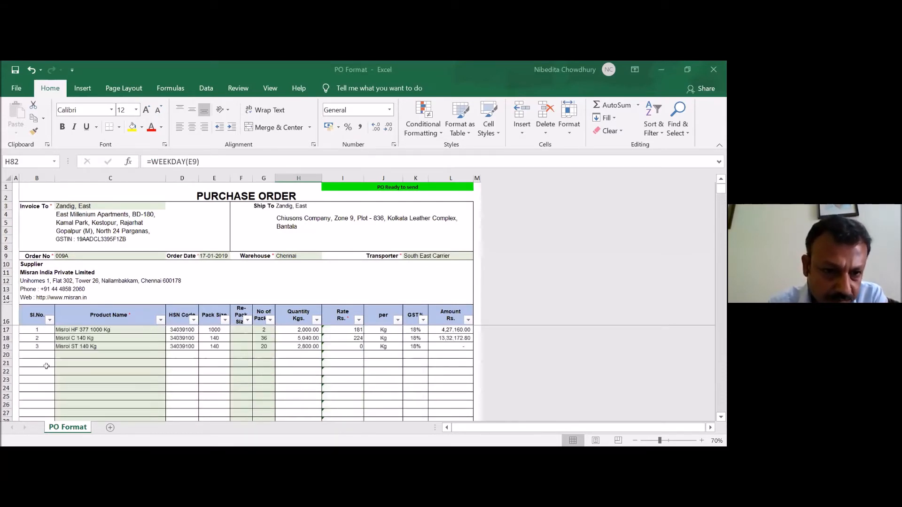
left_click_drag(7, 356, 20, 376)
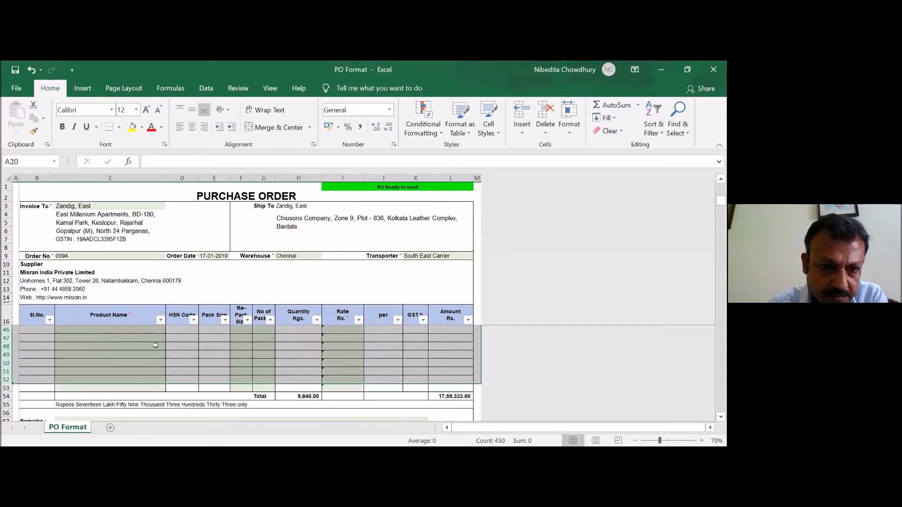
key("ctrl+9")
scroll(156, 346, "up", 1)
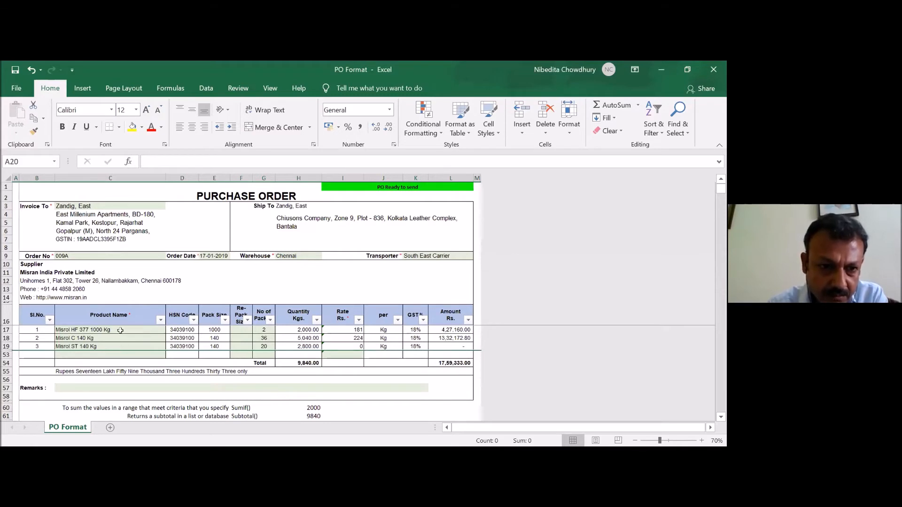
- View the product name in C19, the pack count in G17 and the Amount formula in L17
left_click(141, 347)
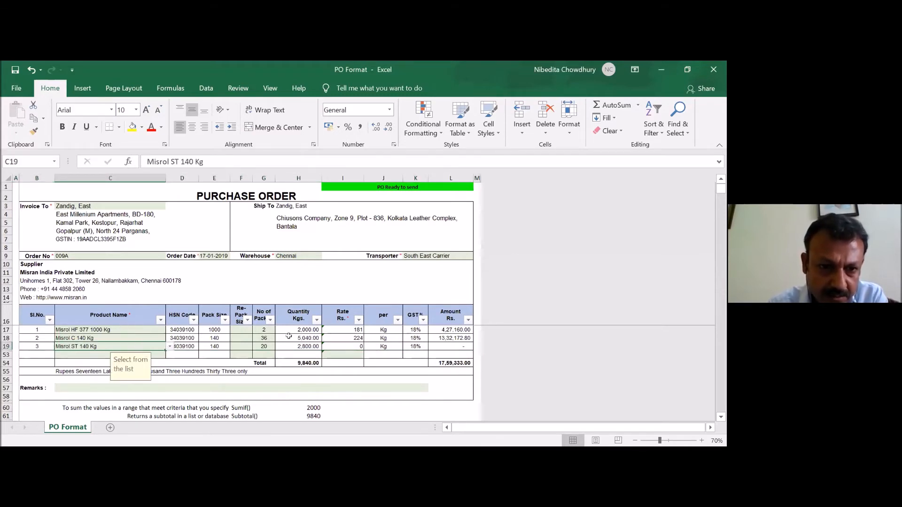
left_click(254, 330)
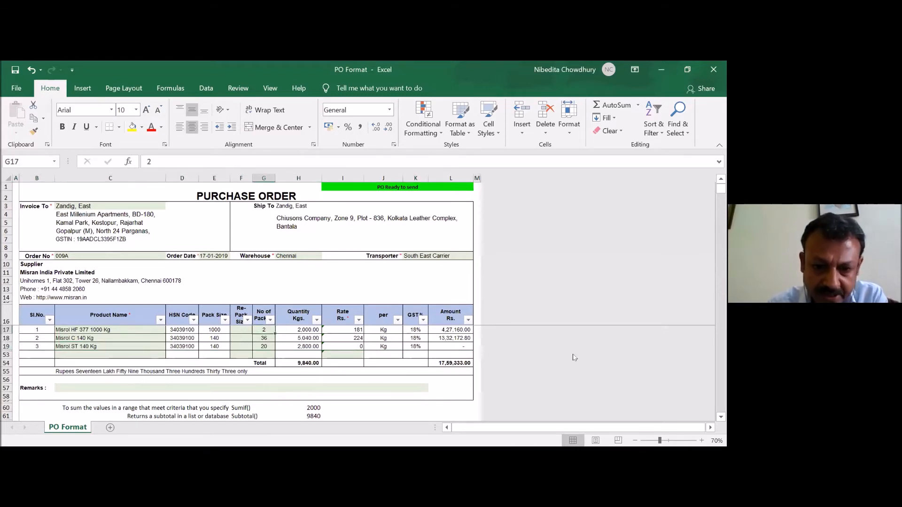
key("Right")
key("Right")
key("Right")
key("Right")
key("Right")
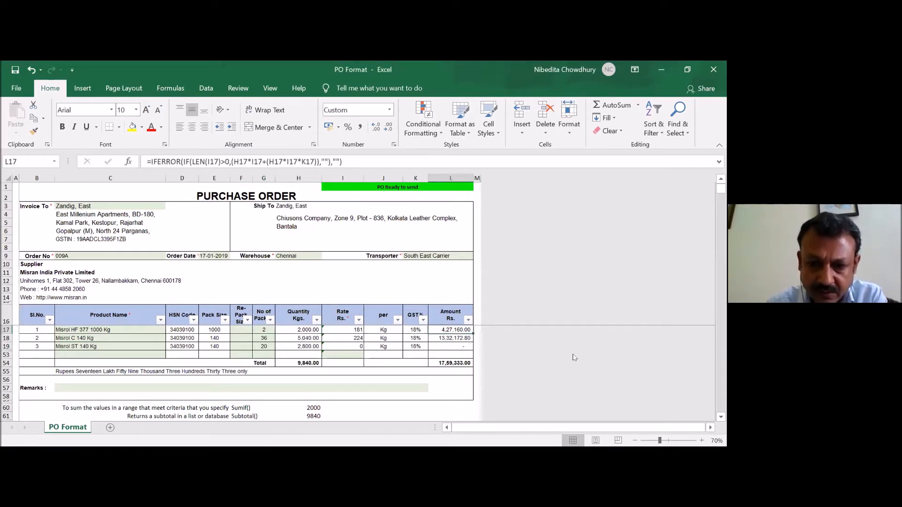
- Compare the rounded total formula in L54 with the amount-in-words formula in C55
key("Down")
key("Down")
key("Down")
key("Down")
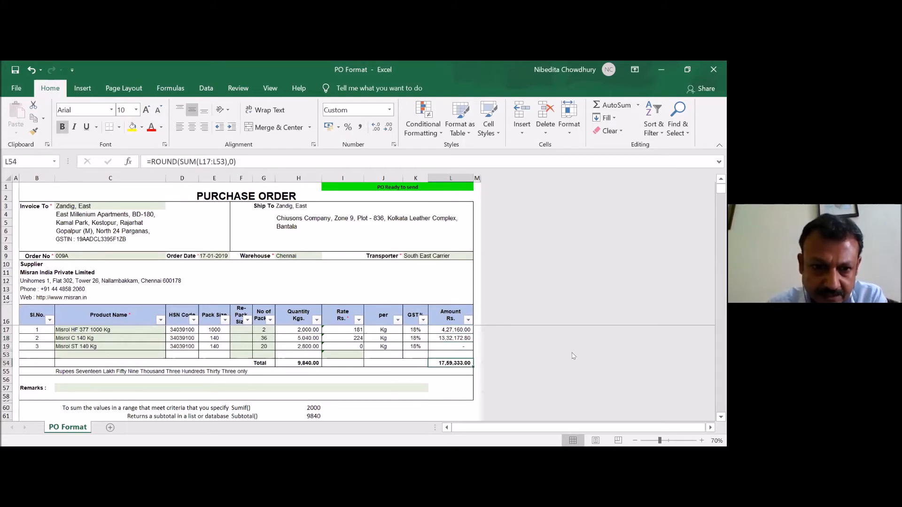
left_click(76, 371)
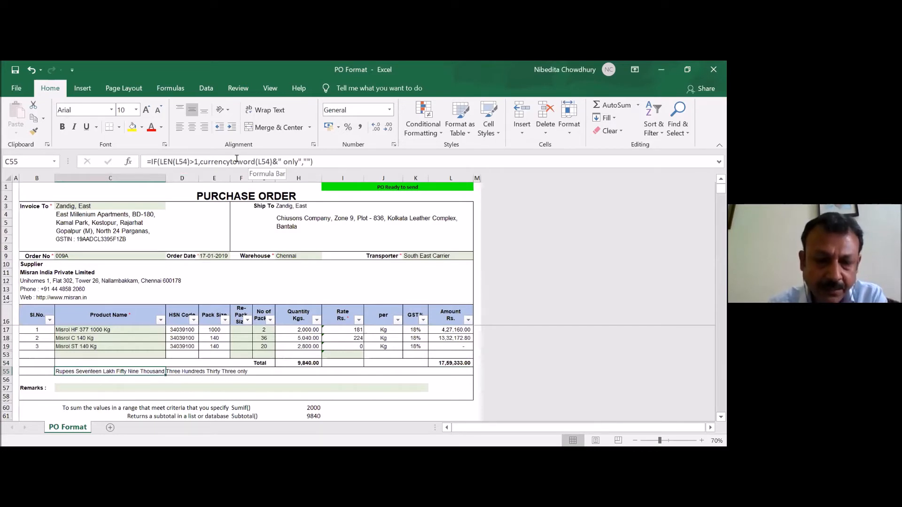
left_click(446, 361)
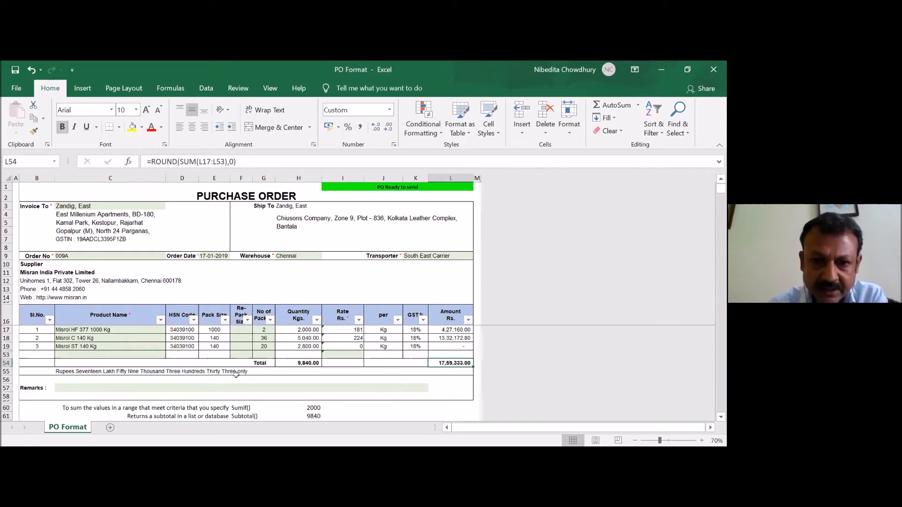
- Set the number of packs for Misrol C 140 Kg in G18 to 12
left_click(261, 337)
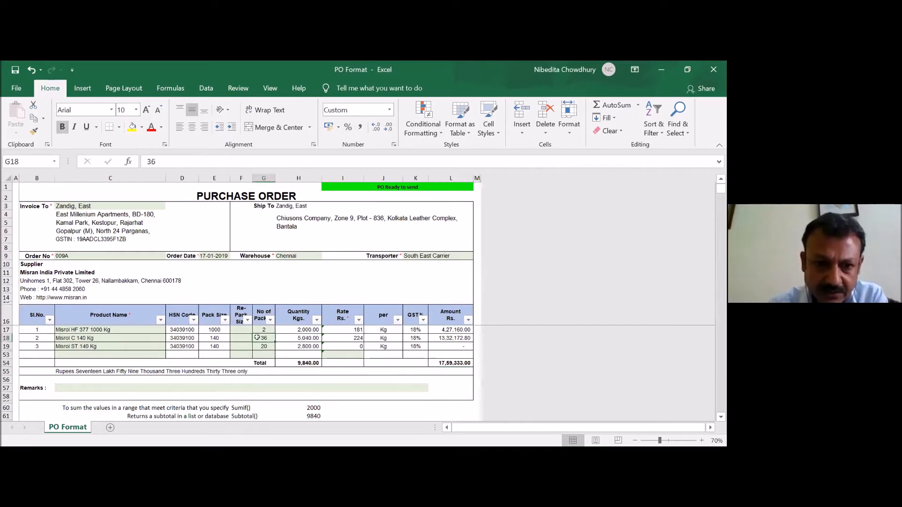
type("12")
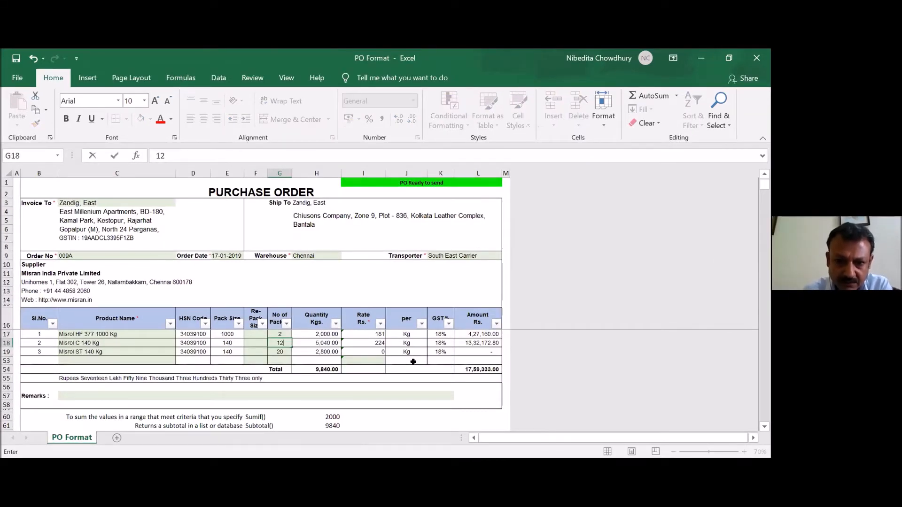
key("Return")
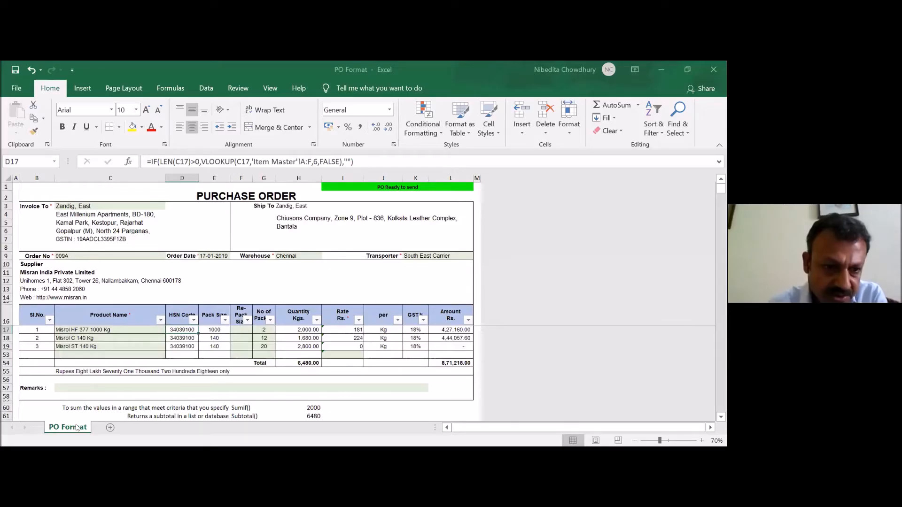
- Unhide the Item Master sheet
right_click(78, 428)
left_click(107, 402)
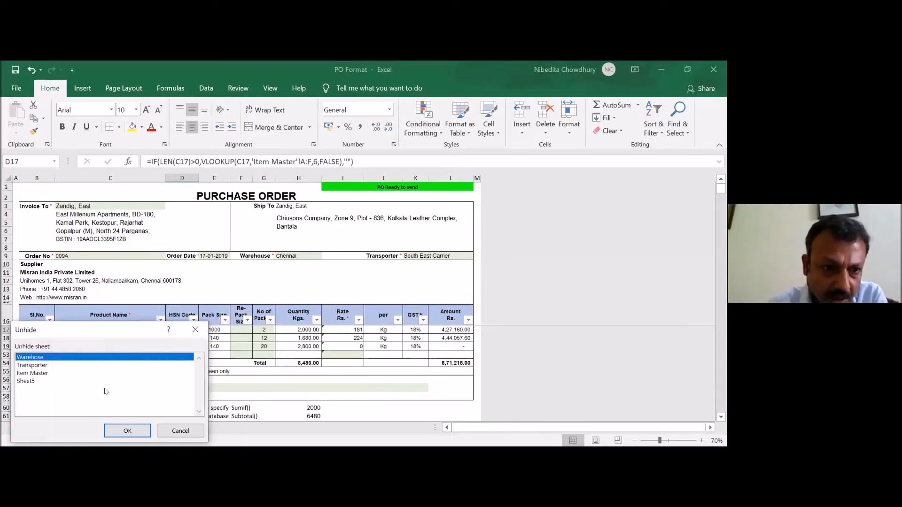
left_click(40, 372)
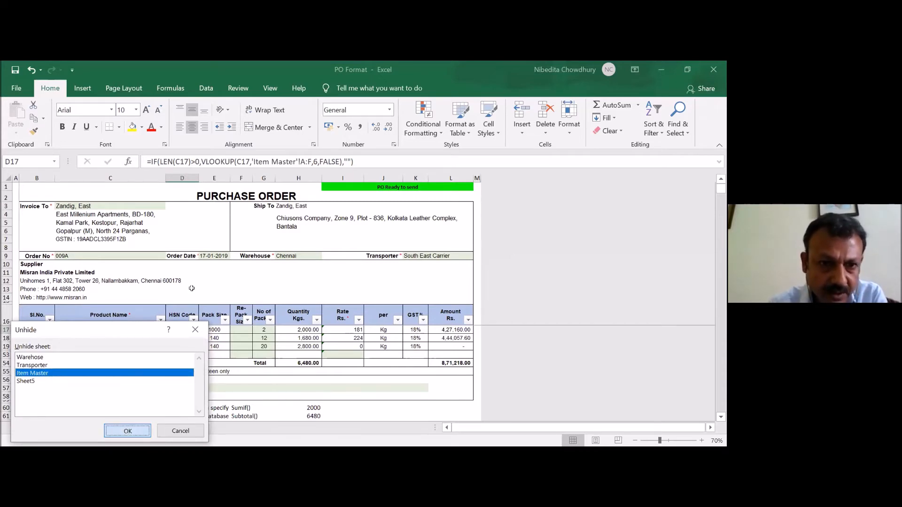
key("Return")
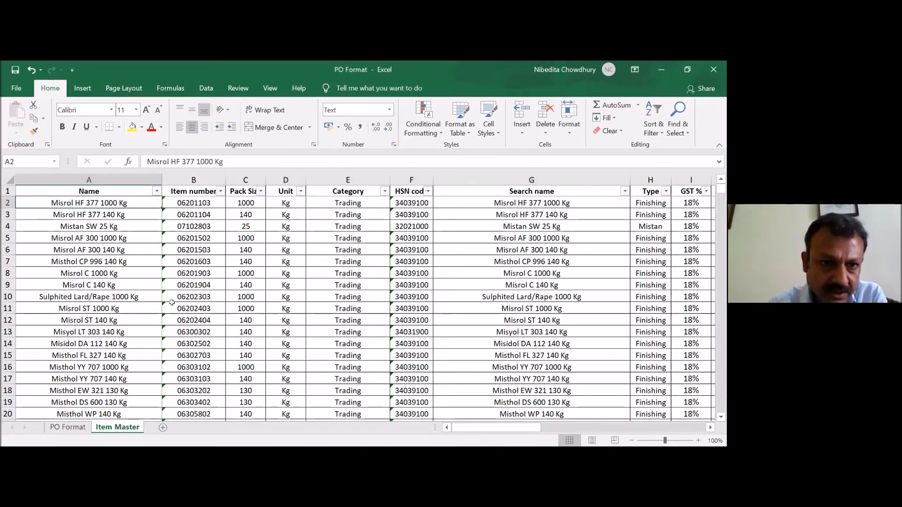
- Look across the first item's columns from Name to Unit on the Item Master sheet, and return to the PO Format sheet
key("Right")
key("Right")
key("Right")
key("Right")
key("Right")
key("Right")
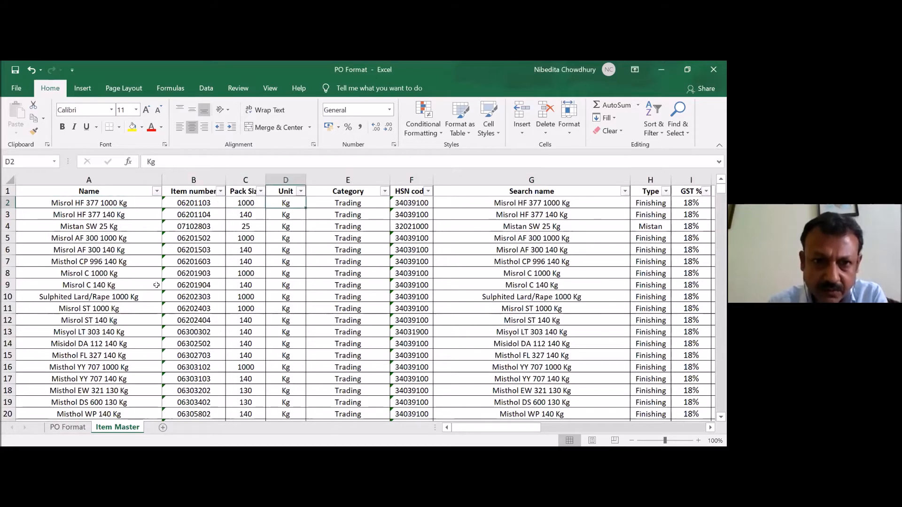
key("Left")
key("Left")
key("Left")
key("Left")
key("Left")
key("Left")
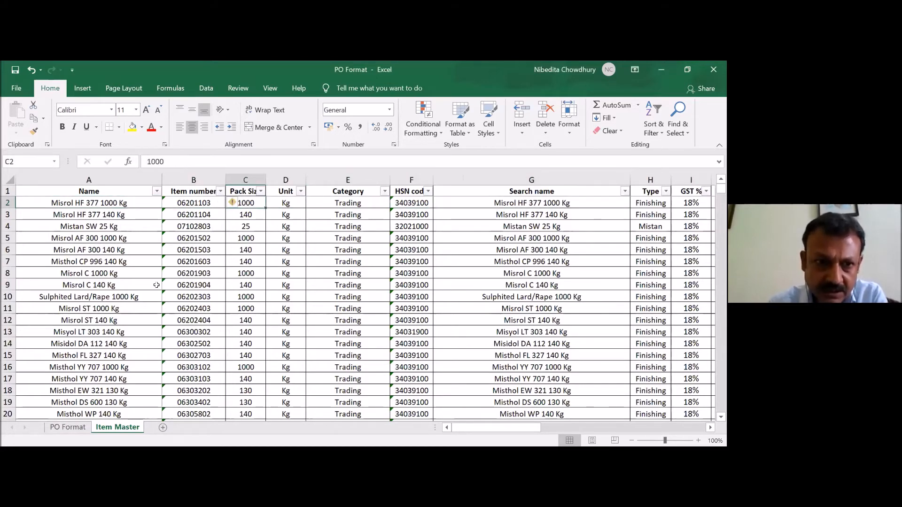
left_click(66, 427)
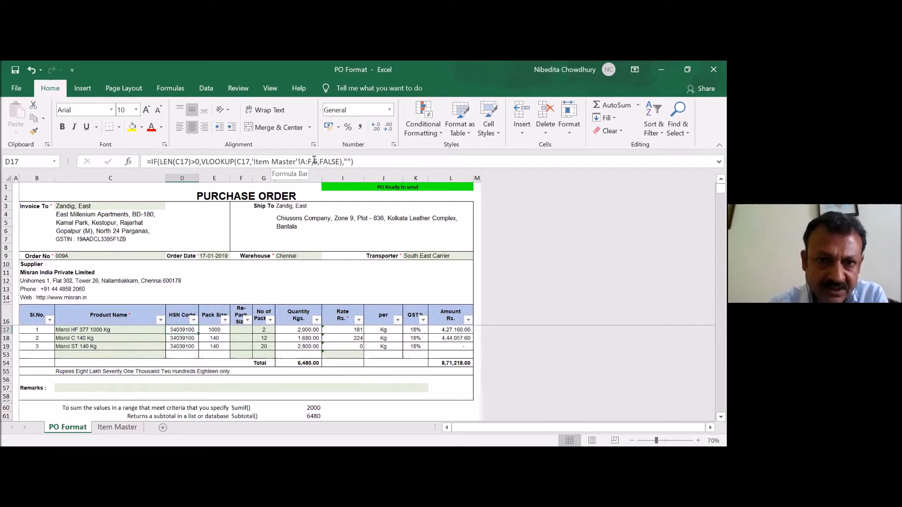
- Compare the HSN code lookup in D17 of PO Format with the product's Name and HSN code columns on Item Master
left_click(118, 428)
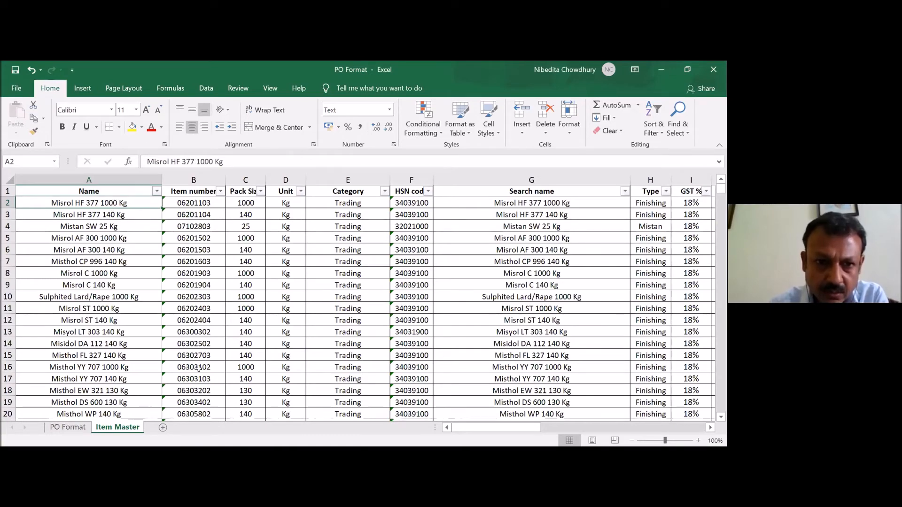
left_click(67, 427)
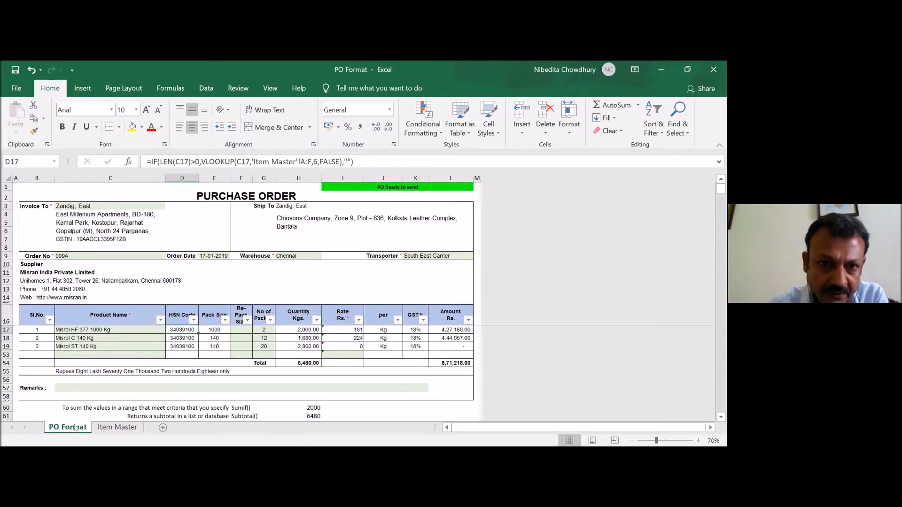
left_click(101, 428)
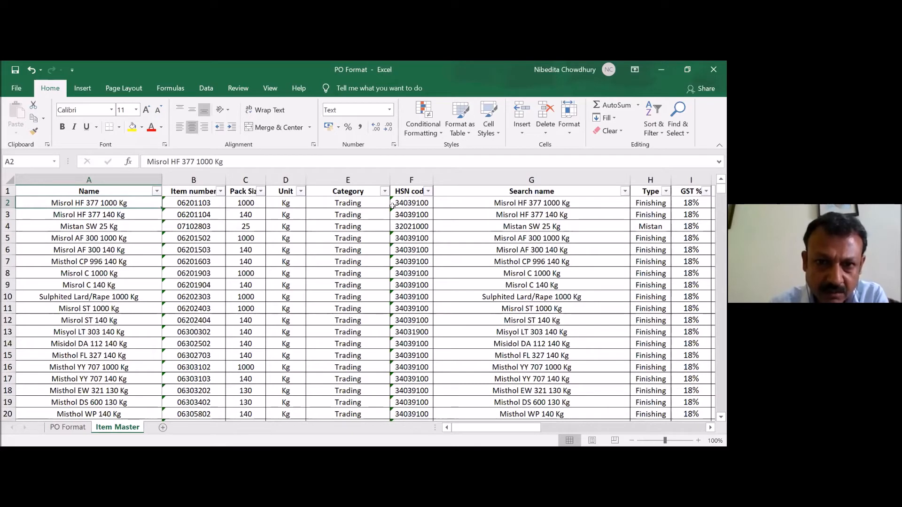
left_click(68, 427)
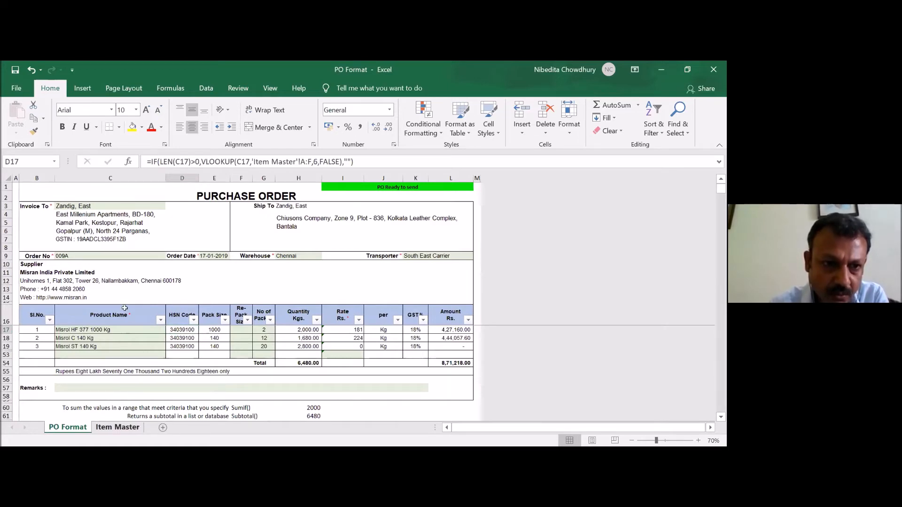
key("ctrl+Page_Down")
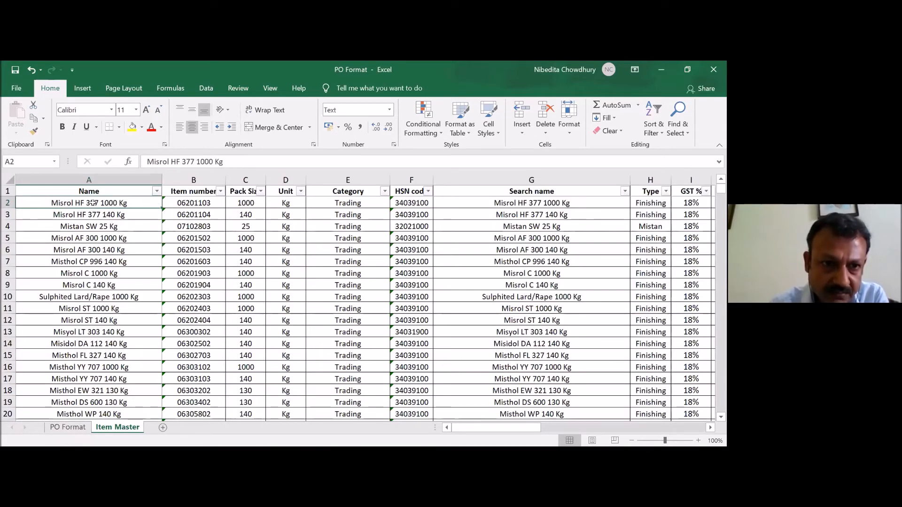
left_click(402, 203)
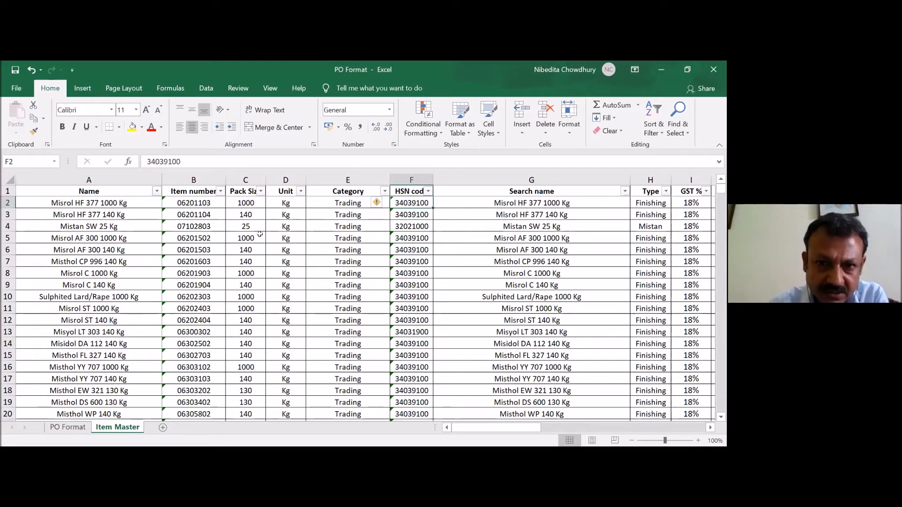
left_click(67, 427)
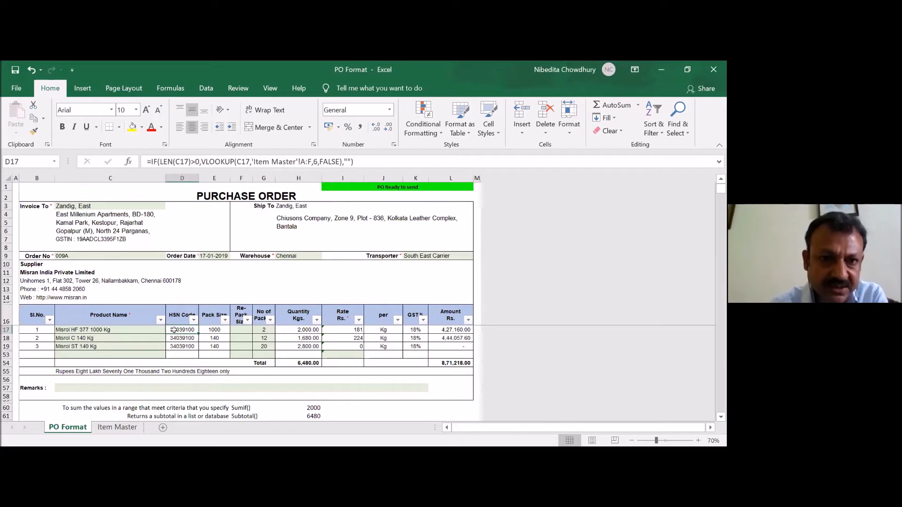
- Test the blank check of the D17 formula by clearing the product name in C17, and undo the deletion
left_click(143, 331)
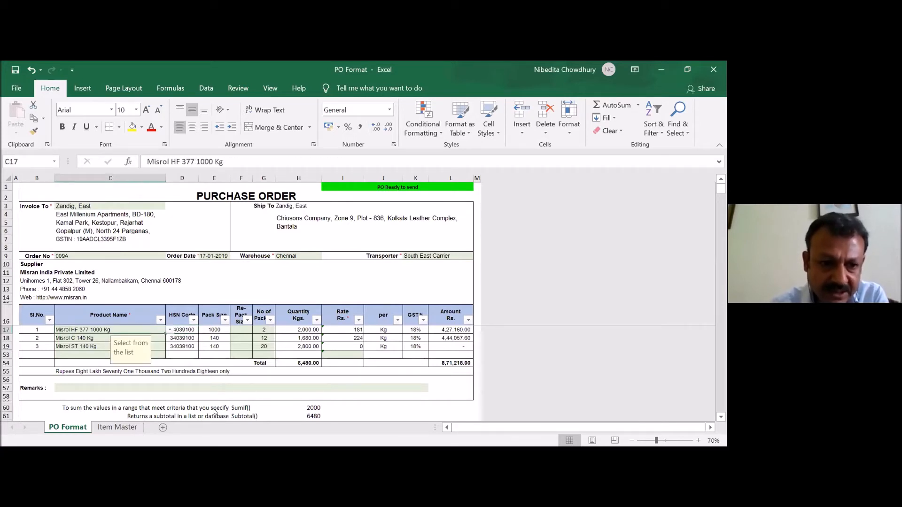
key("Delete")
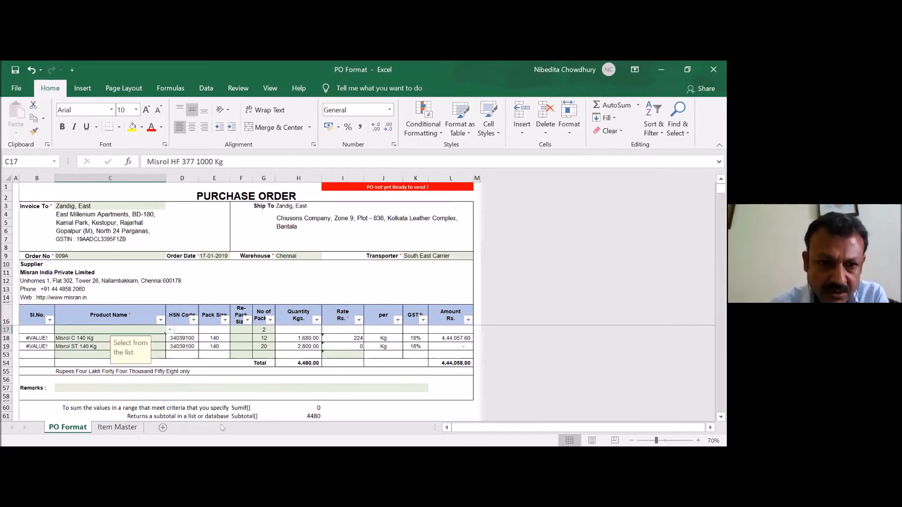
left_click(182, 327)
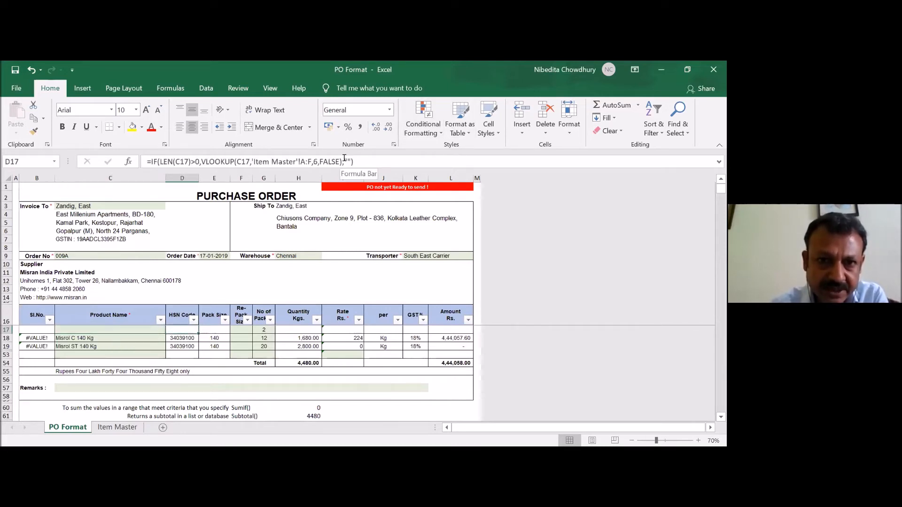
left_click(118, 330)
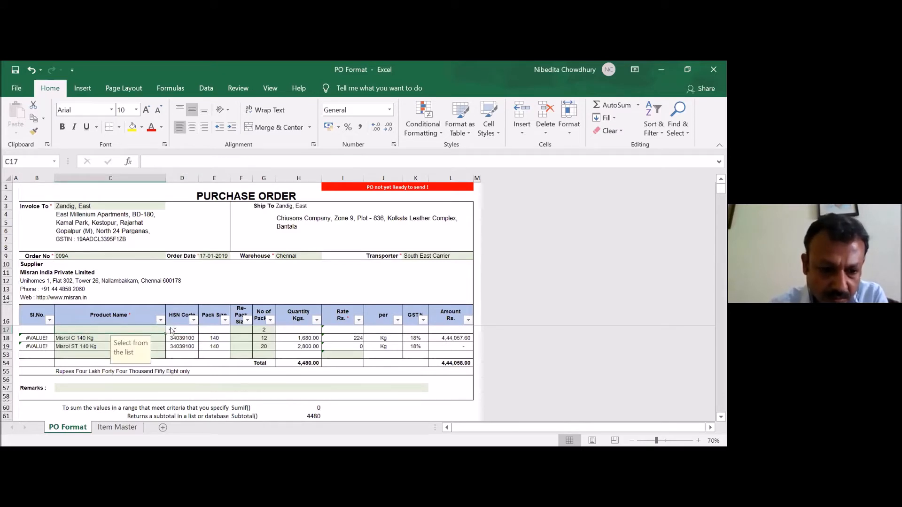
key("ctrl+z")
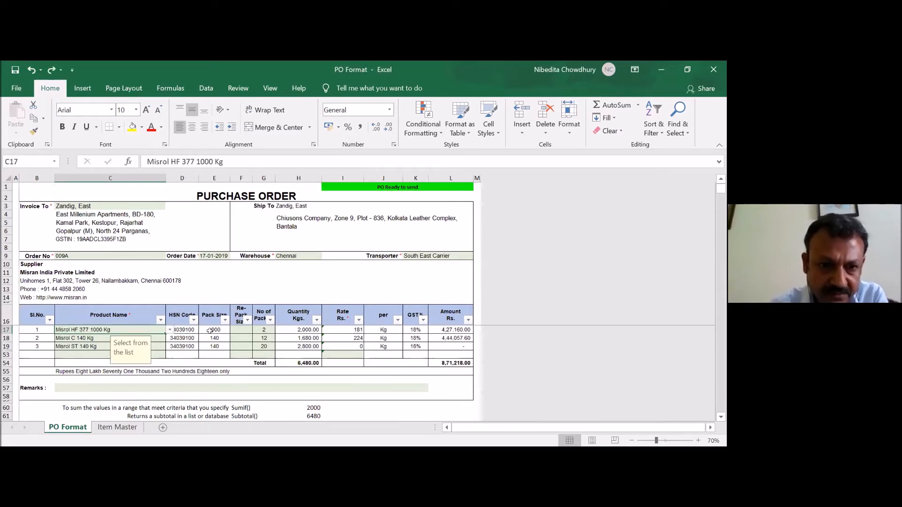
- Compare the pack size lookup formula in E17 with the HSN code lookup formula in D17
left_click(209, 330)
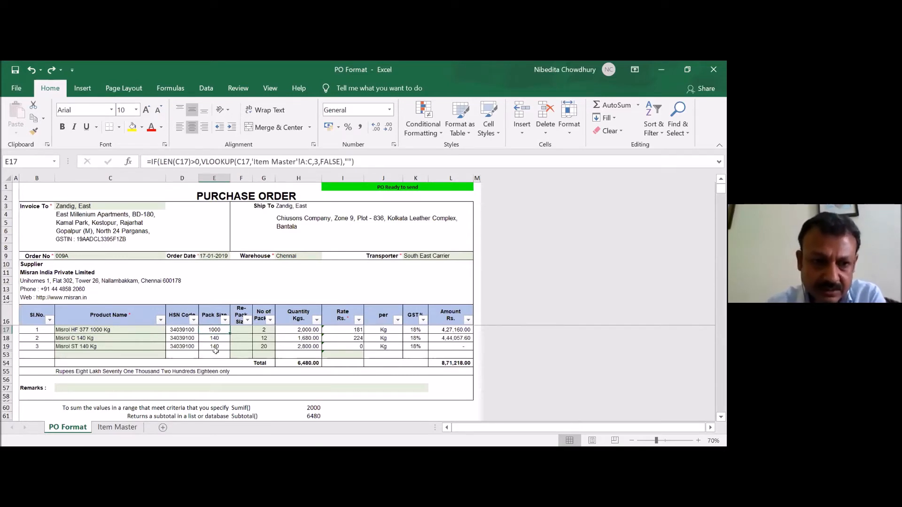
key("Left")
key("Left")
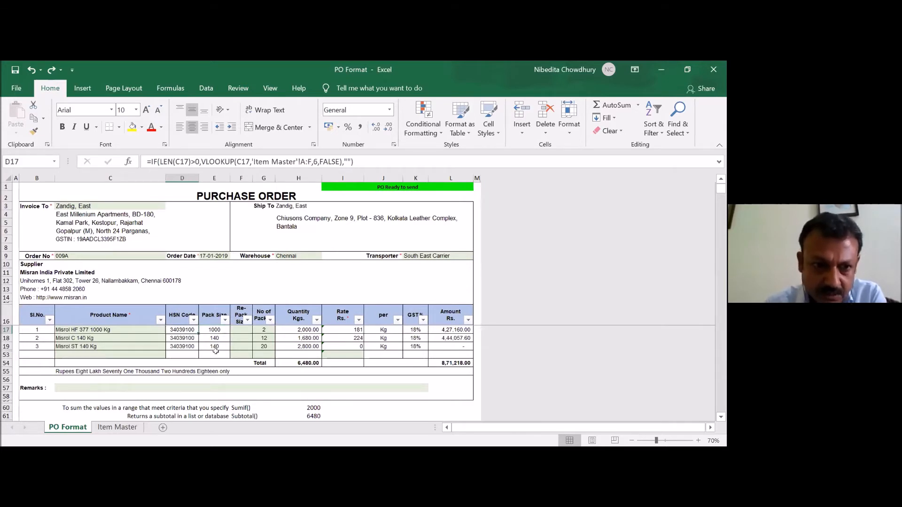
key("Down")
key("Down")
key("Down")
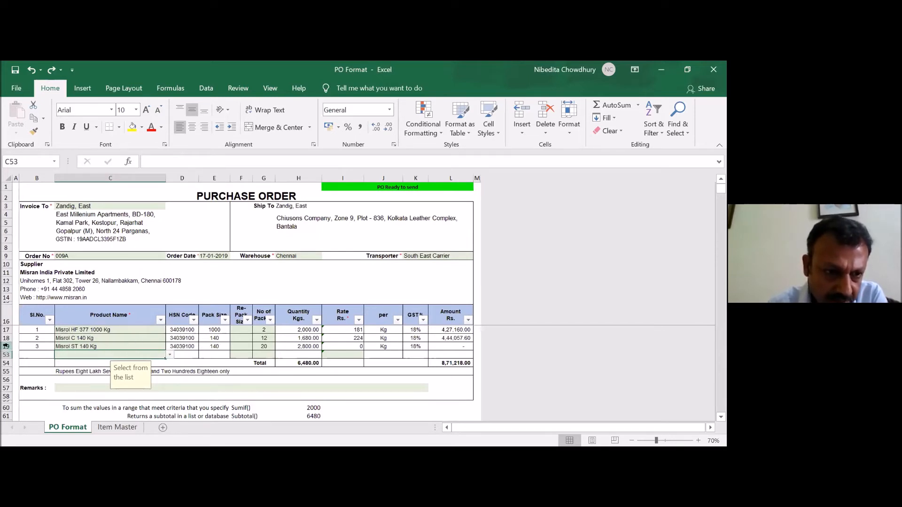
- Unhide the item rows between row 19 and row 53
left_click(4, 348)
left_click_drag(5, 348, 4, 355)
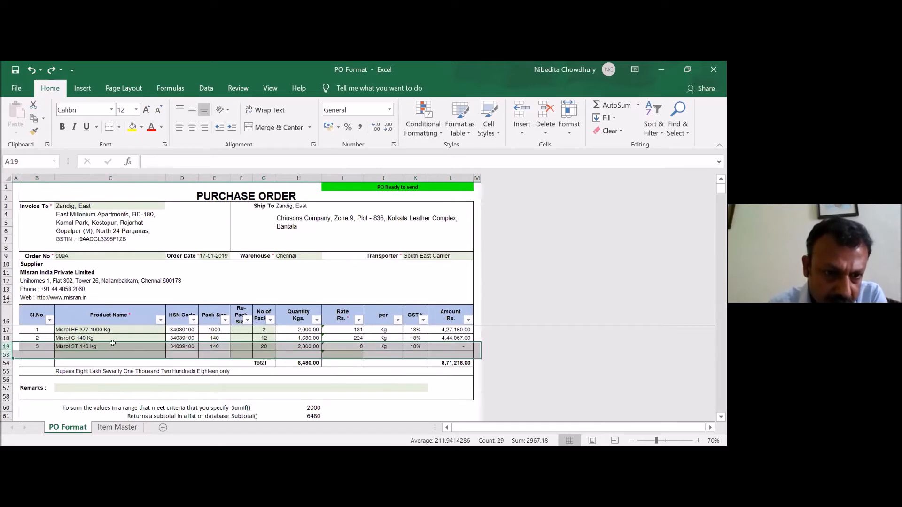
key("ctrl+shift+9")
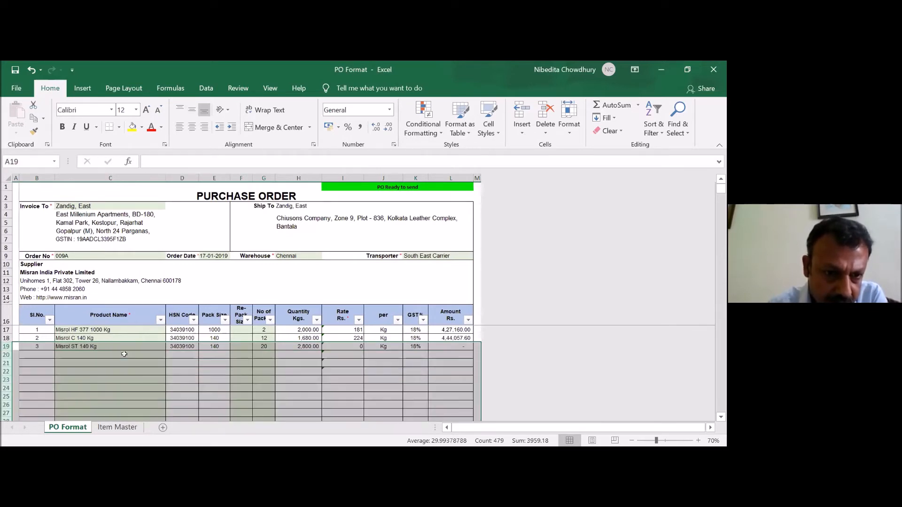
- Enter misrol as the product name in C20 and replace it with Misrol C 140 Kg from the product list
left_click(144, 354)
left_click(170, 355)
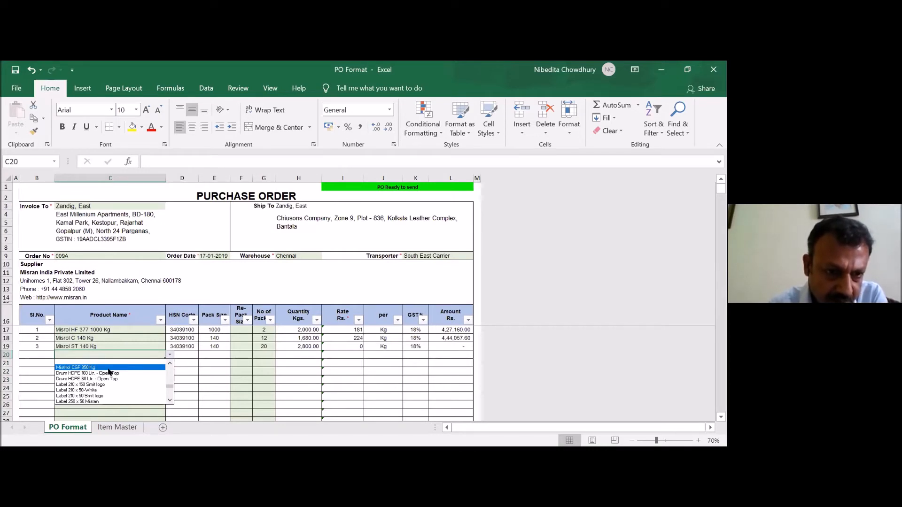
left_click(105, 355)
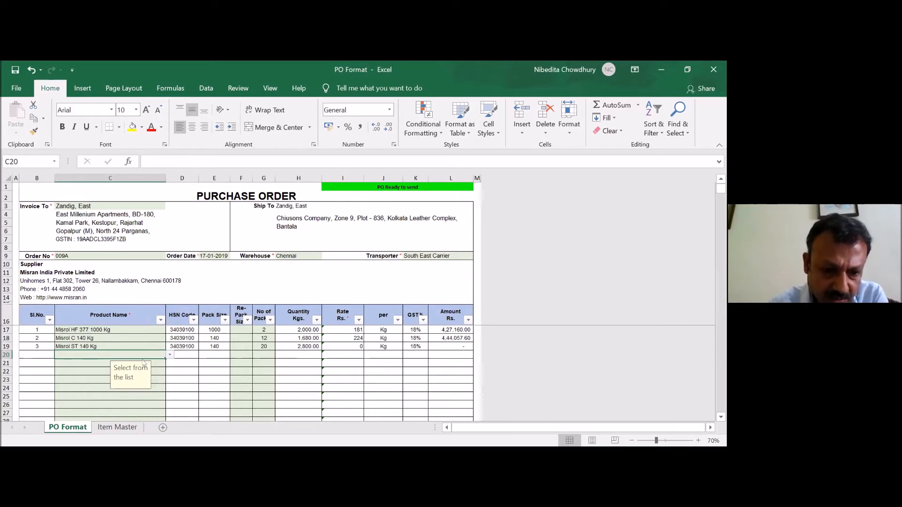
type("misrol")
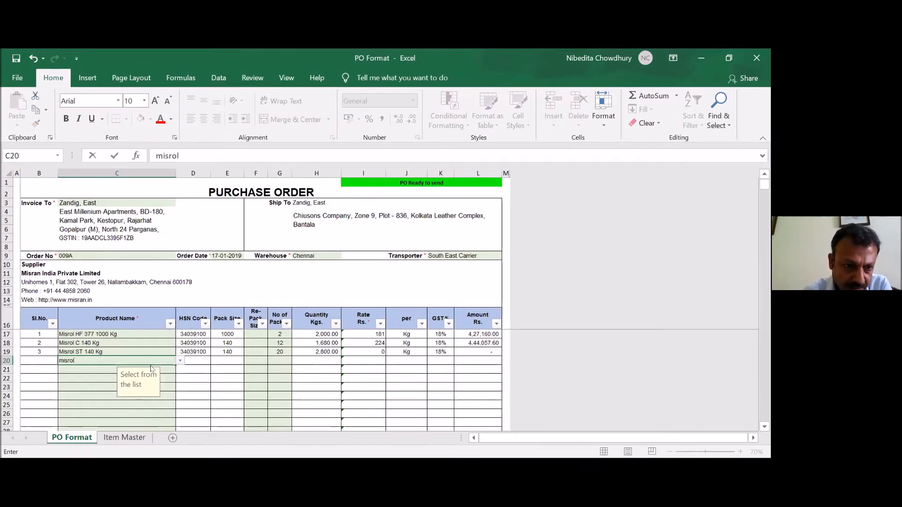
left_click(180, 360)
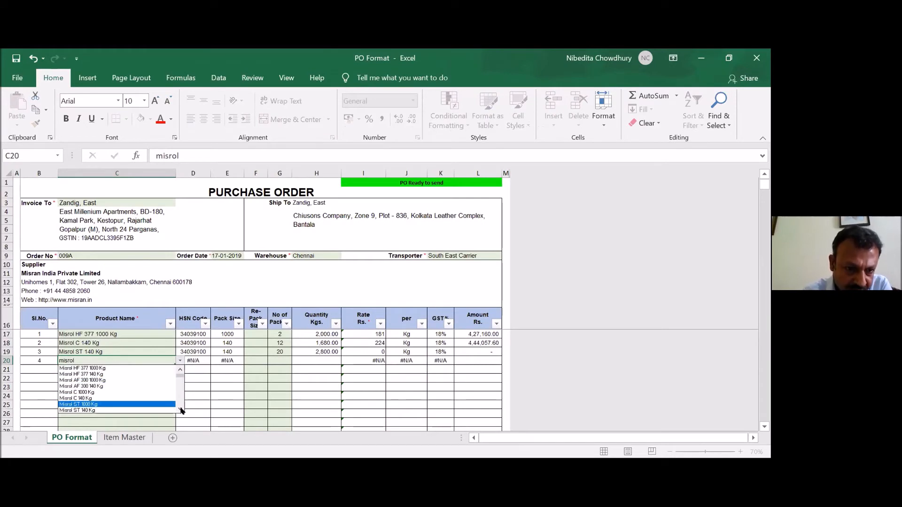
left_click(180, 410)
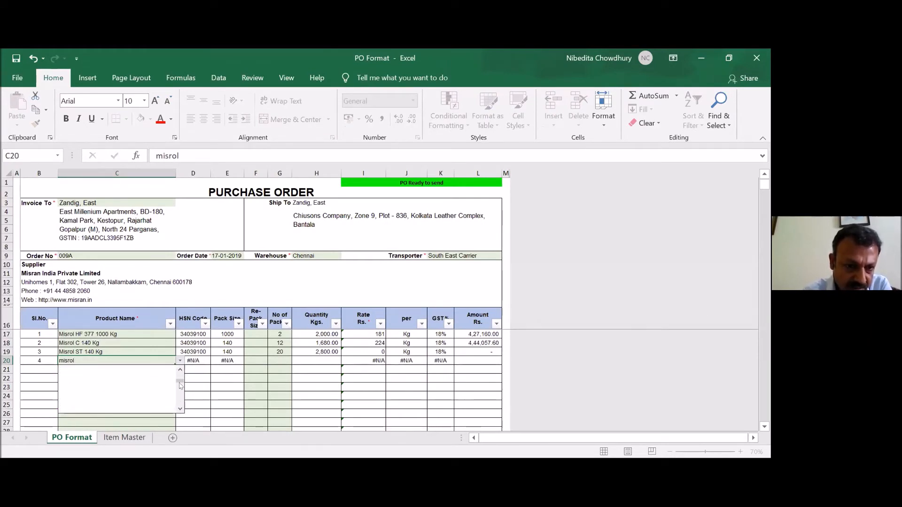
left_click(180, 370)
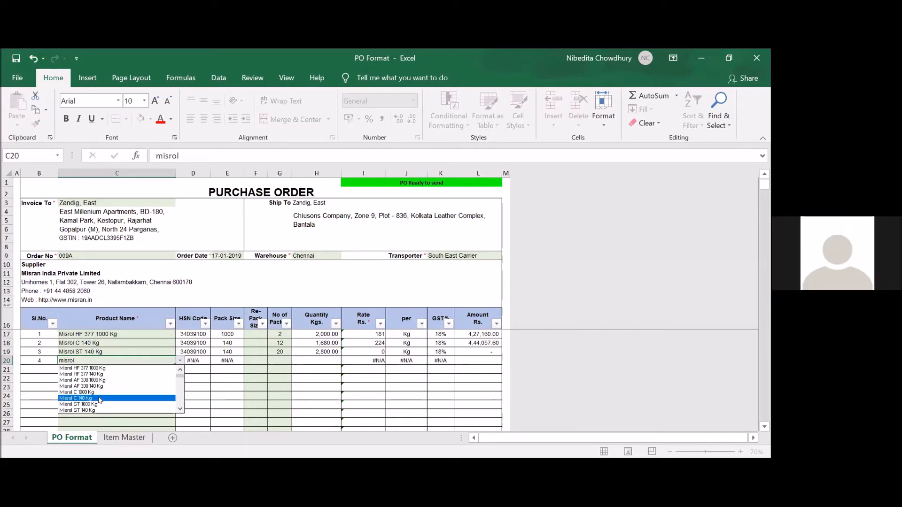
left_click(100, 398)
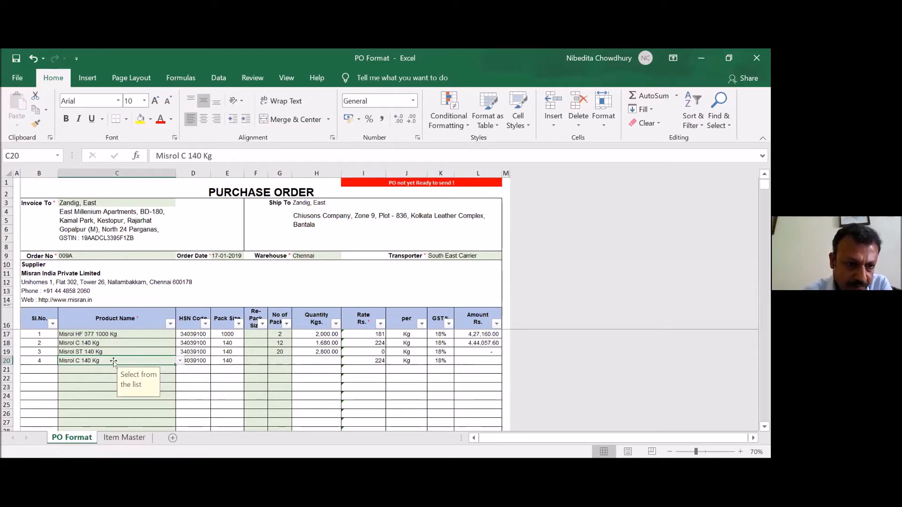
- Clear the product name in C20 and view the serial number formula in B20
key("Delete")
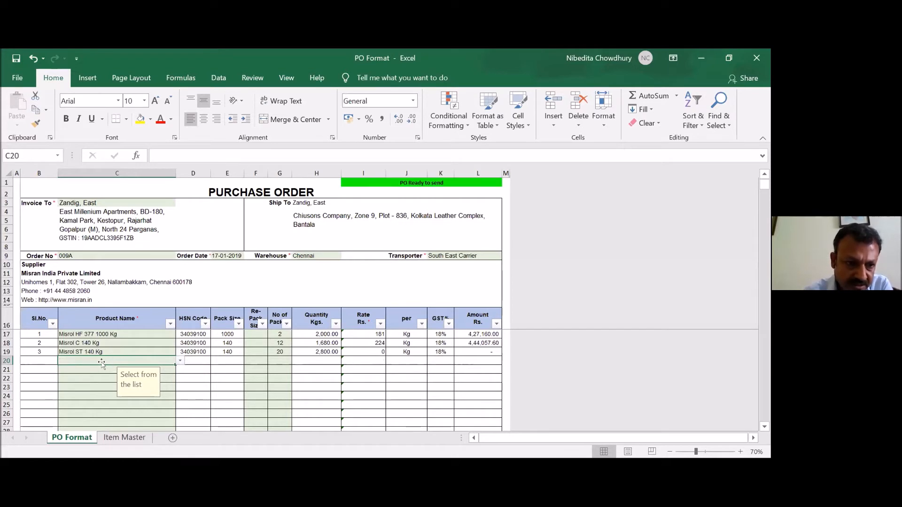
left_click(31, 361)
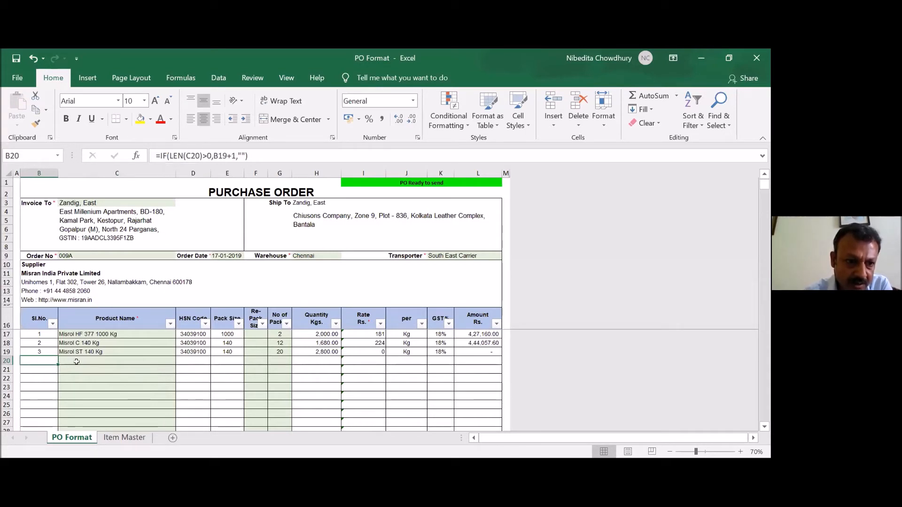
- Choose Misthol CSF 850 Kg from the product list in C20 and view the HSN code and pack size formulas in row 20
left_click(86, 361)
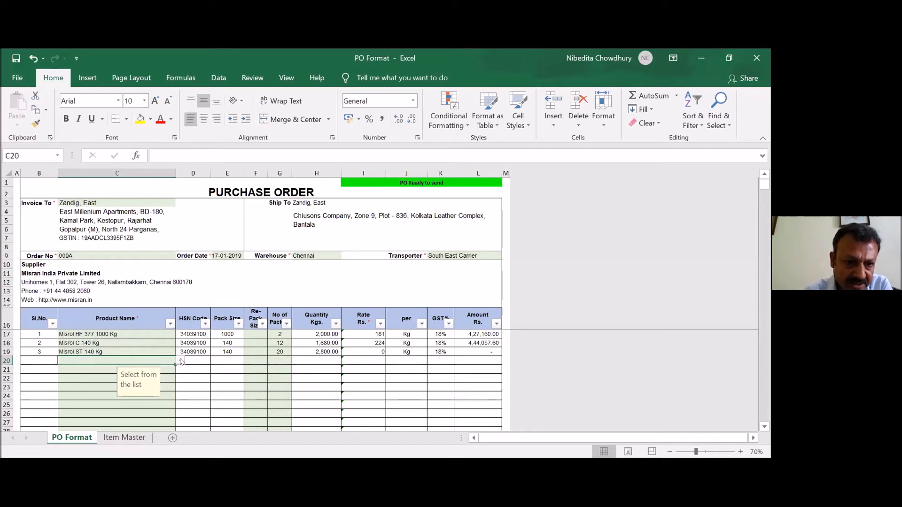
left_click(179, 361)
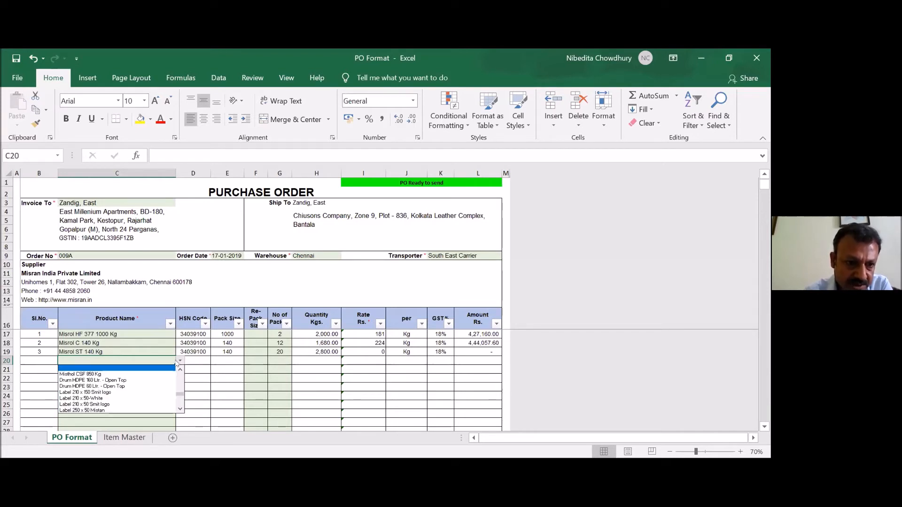
scroll(131, 399, "down", 3)
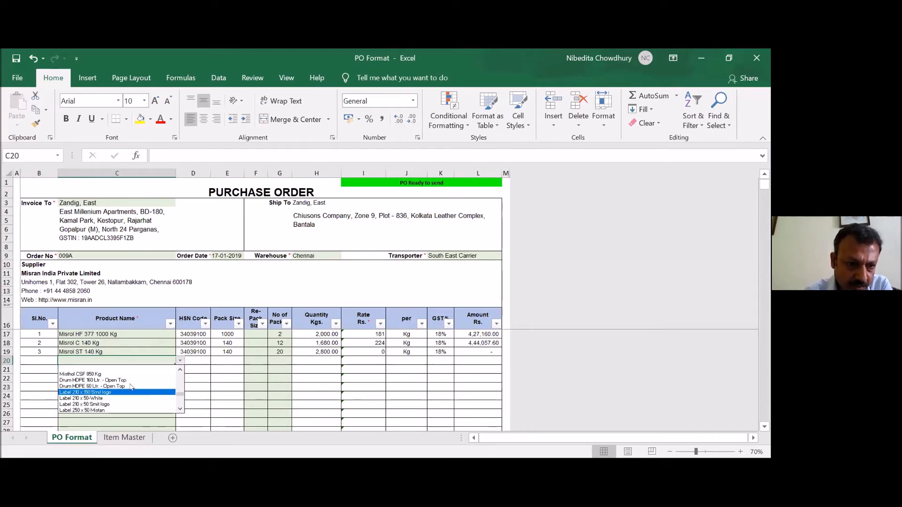
left_click(130, 374)
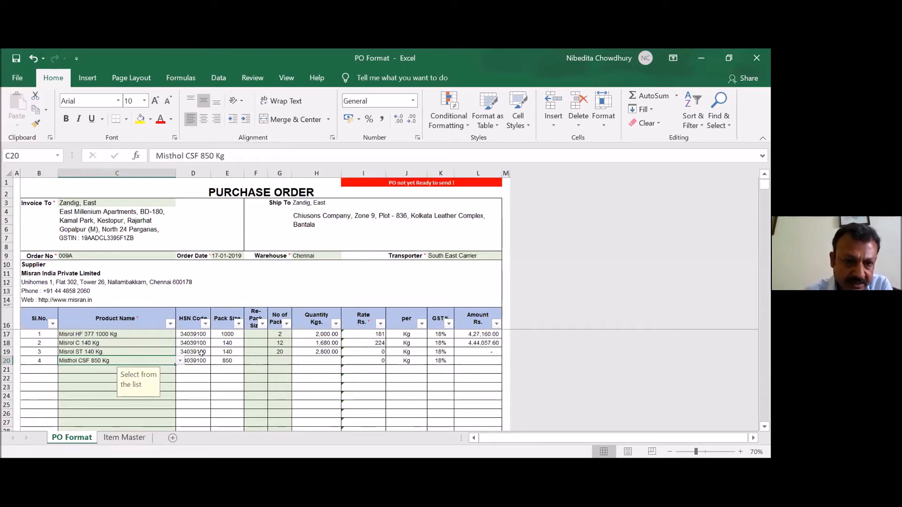
left_click(194, 360)
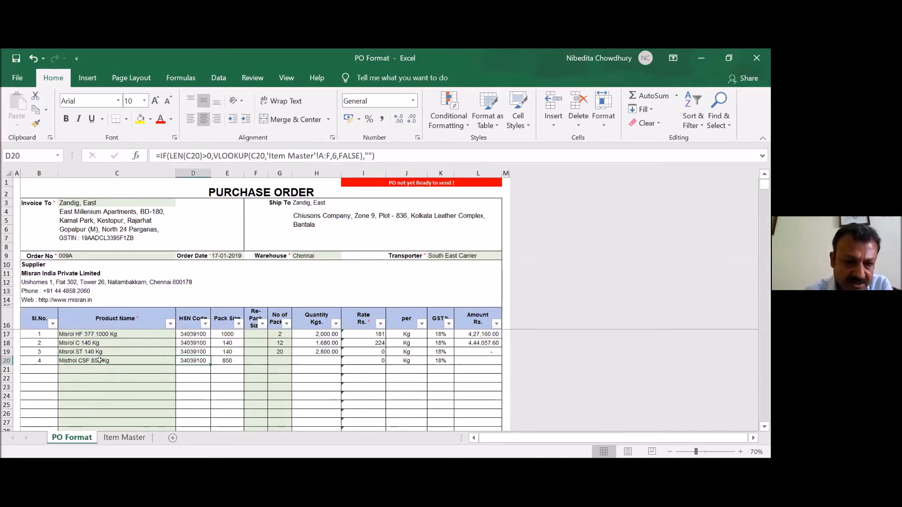
left_click(225, 357)
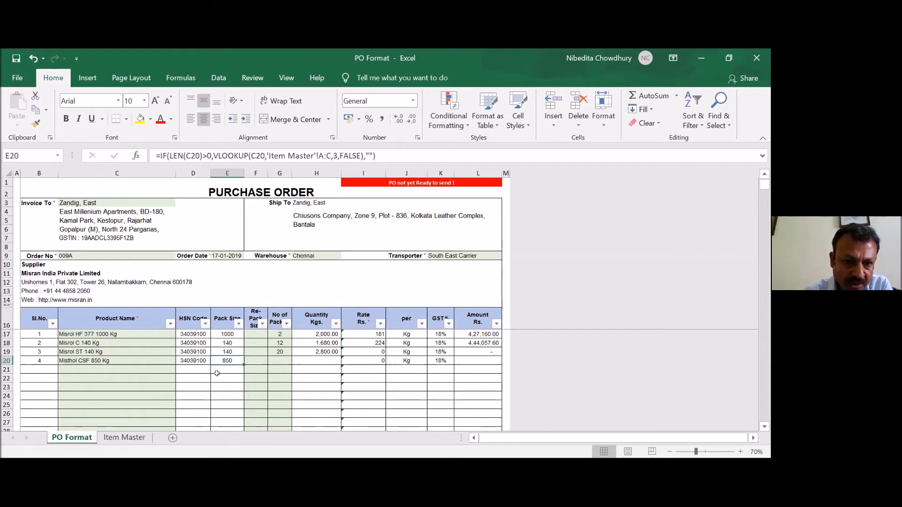
- Enter 4 as the number of packs in G20 for the Misthol CSF 850 Kg item
left_click(278, 361)
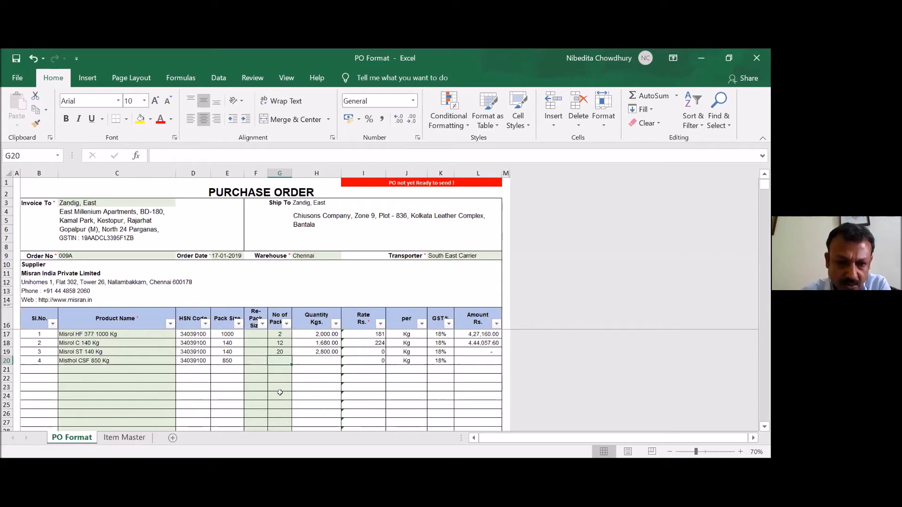
type("4")
key("Tab")
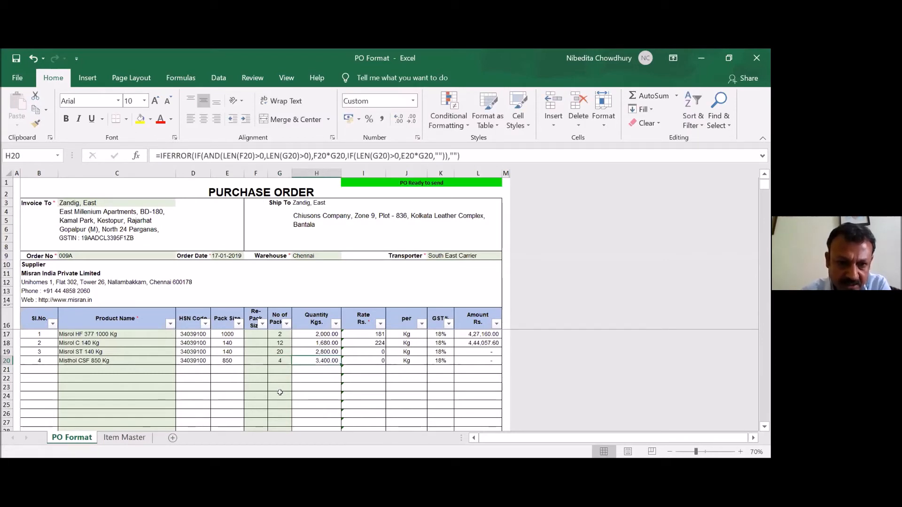
- Examine the rate lookup formula in I20 and the amount formula in L20
key("Right")
key("Right")
key("Right")
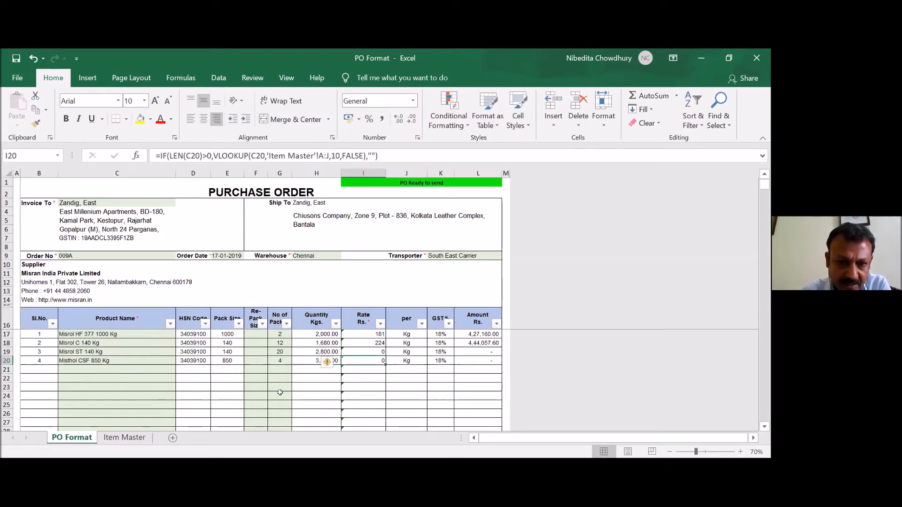
key("Left")
key("Left")
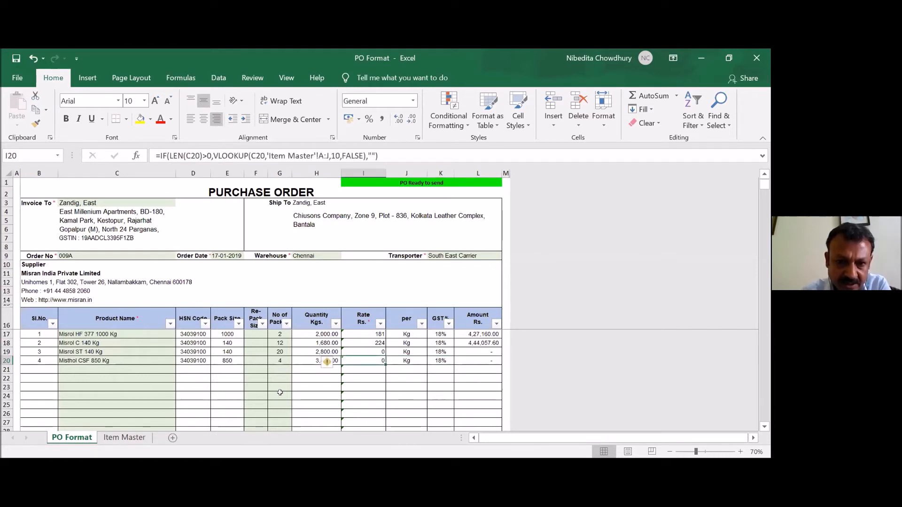
key("Right")
key("Right")
key("Right")
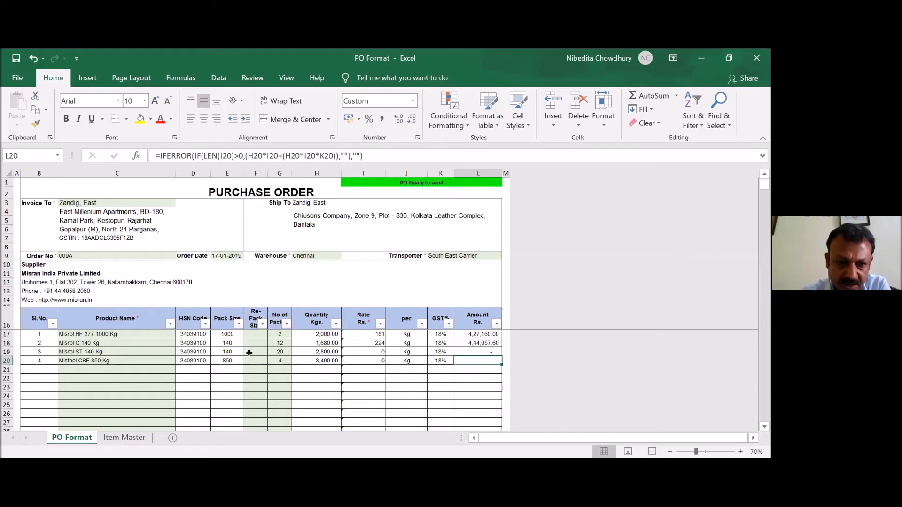
- Enter a re-pack size of 20 in F19 and set the number of packs in G19 to 2
left_click(252, 359)
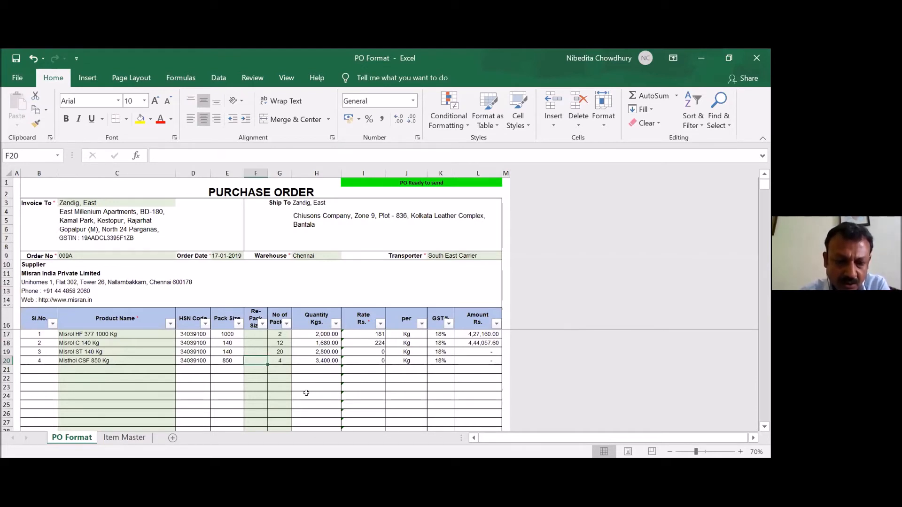
key("Up")
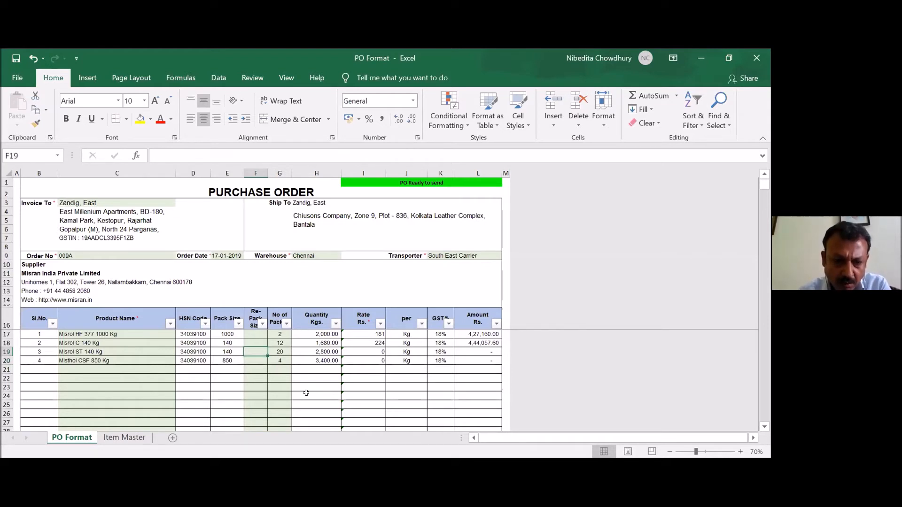
type("20")
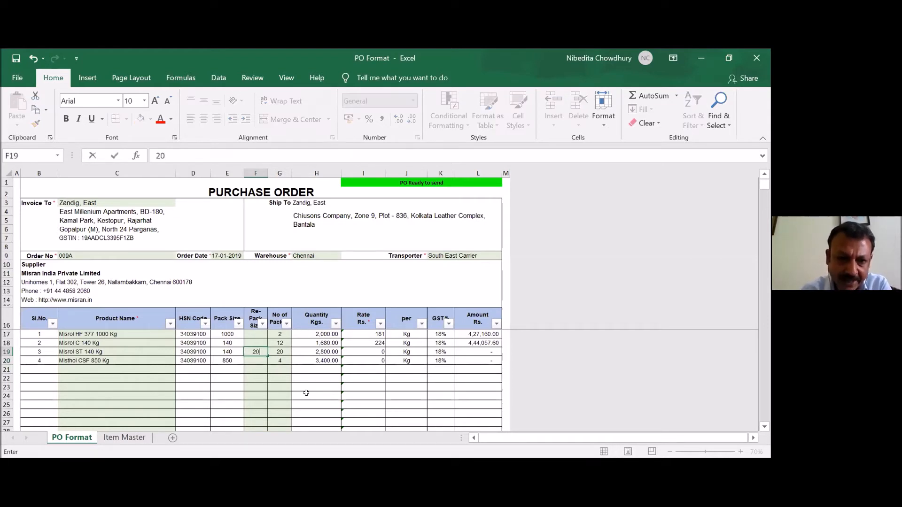
key("Tab")
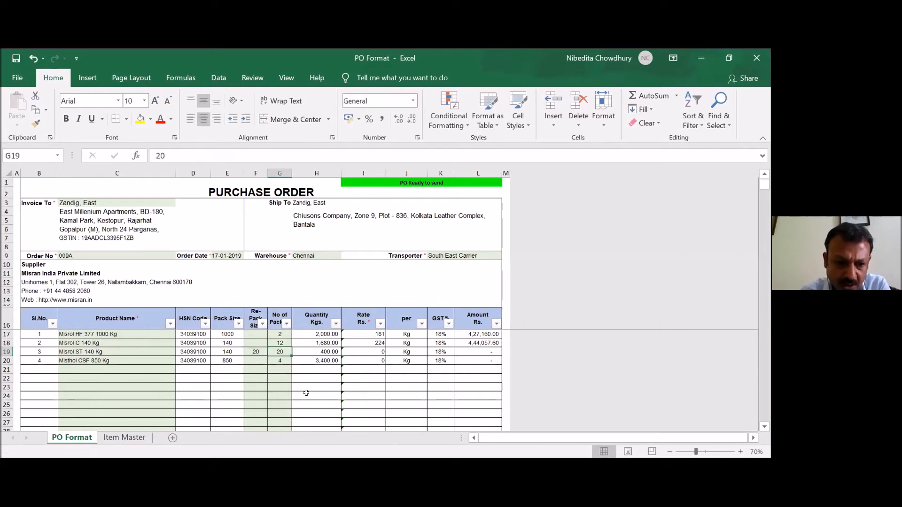
type("2")
key("Tab")
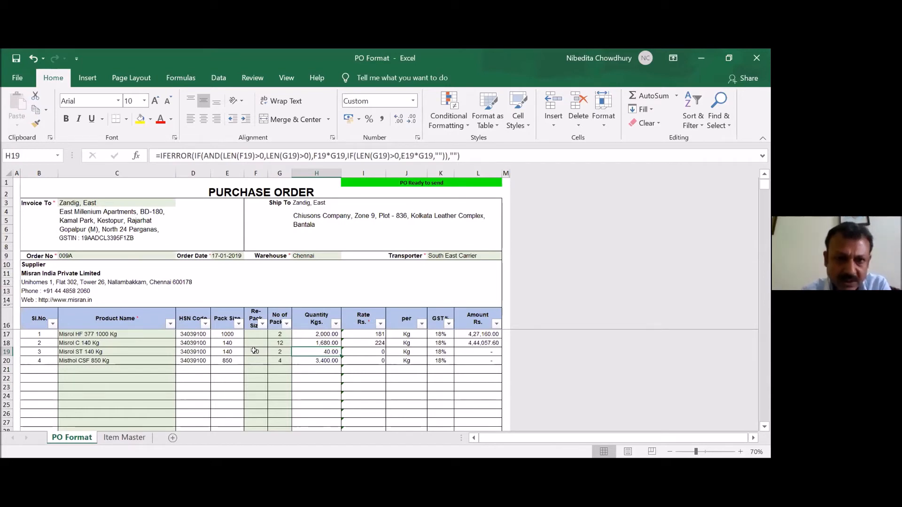
- Clear the re-pack size in F19 for the Misrol ST 140 Kg item
left_click(255, 352)
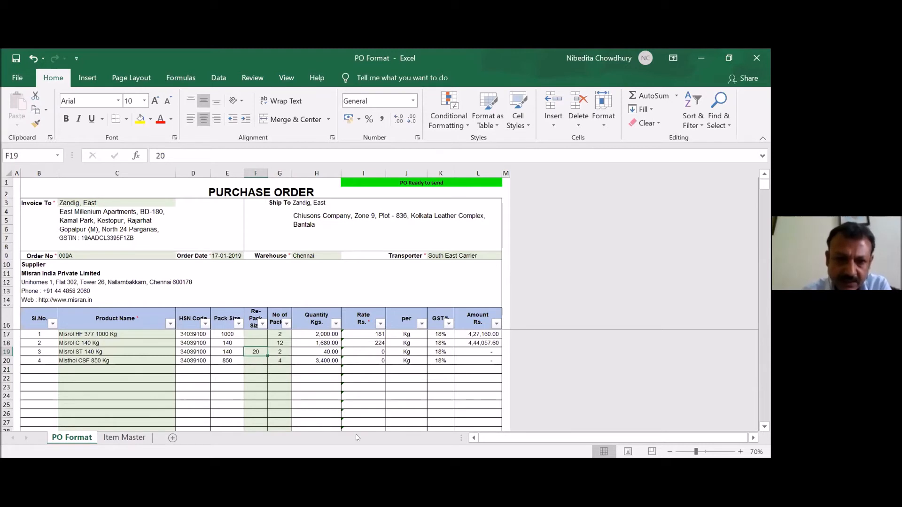
key("Delete")
key("Right")
key("Right")
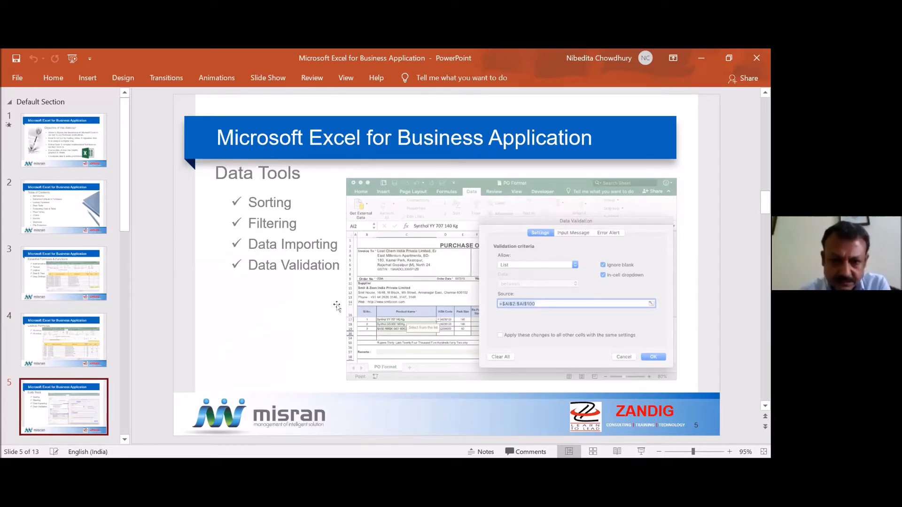
- Switch to the PO Format workbook in Excel and set up a sort of the item table by Product Name, cell values, A to Z
left_click(456, 69)
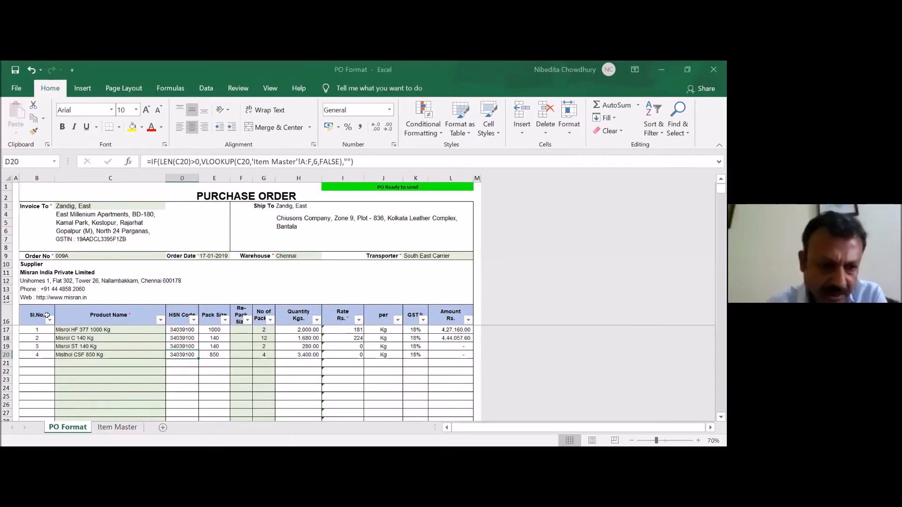
left_click(33, 315)
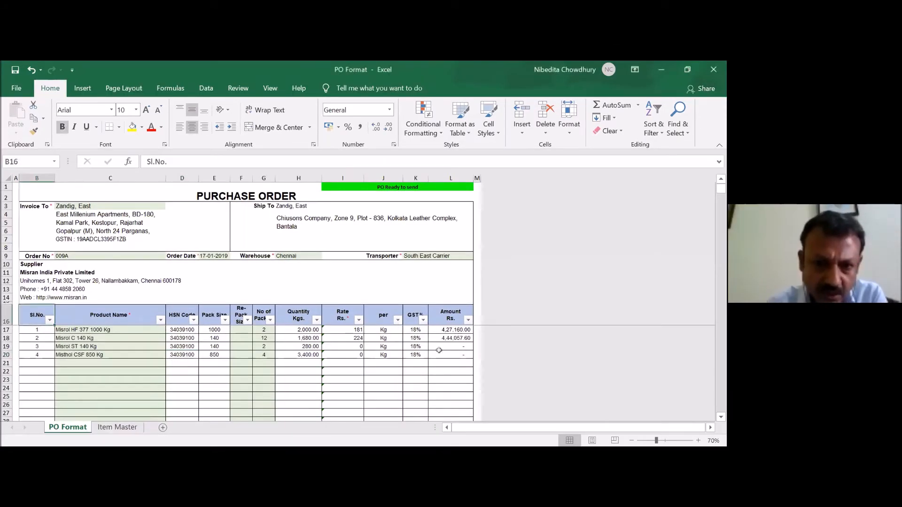
key("ctrl+a")
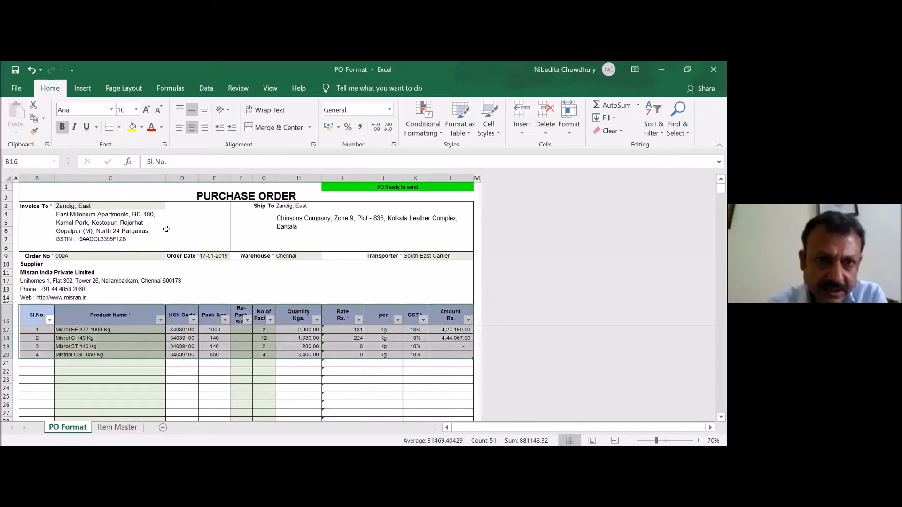
left_click(206, 89)
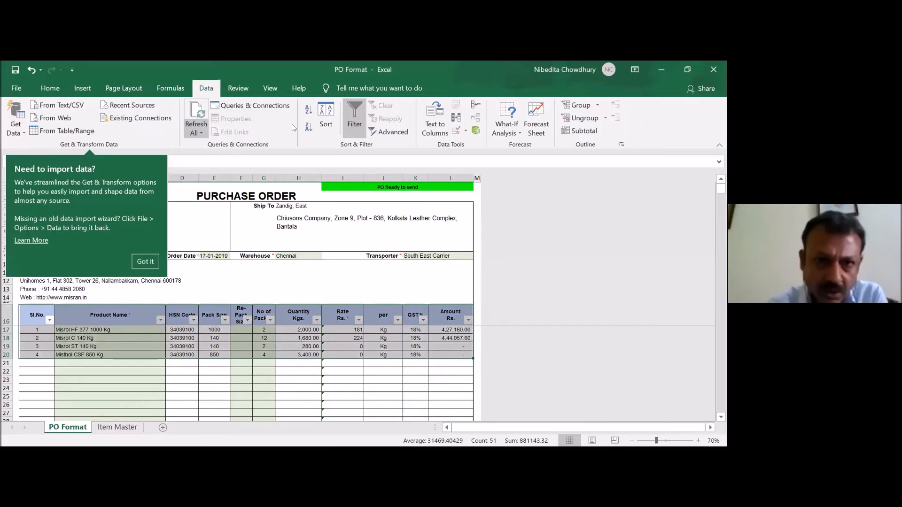
left_click(330, 124)
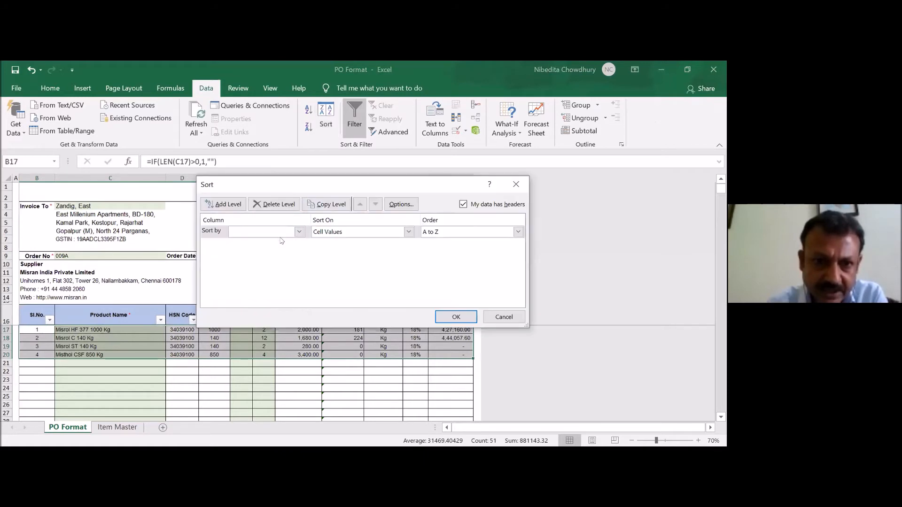
left_click(296, 233)
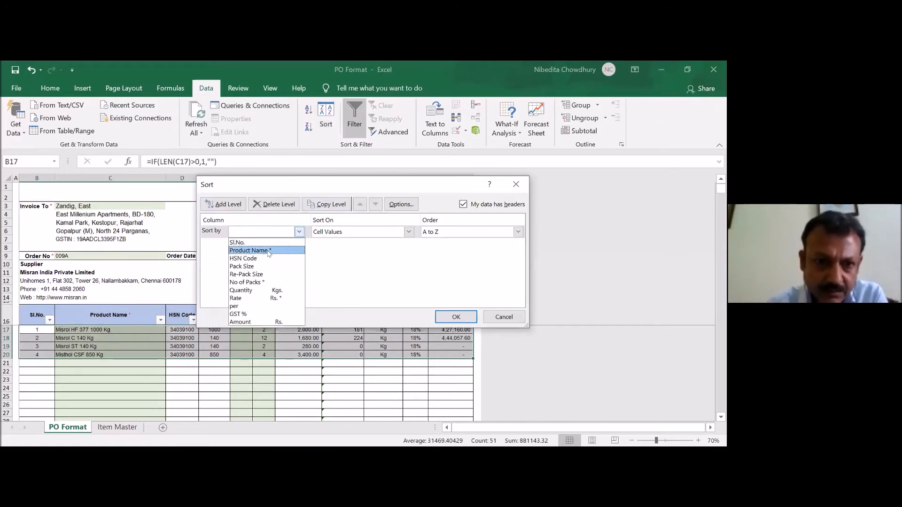
left_click(269, 251)
left_click(362, 233)
left_click(433, 234)
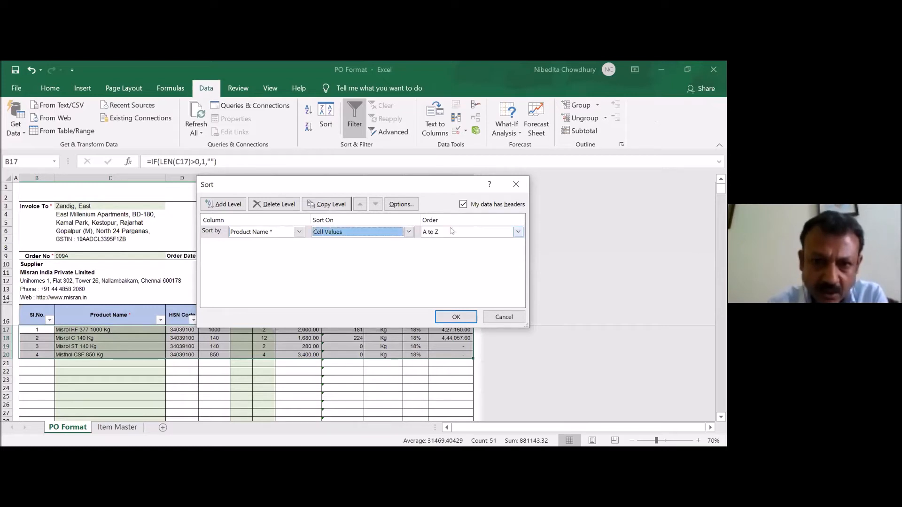
left_click(452, 231)
left_click(452, 231)
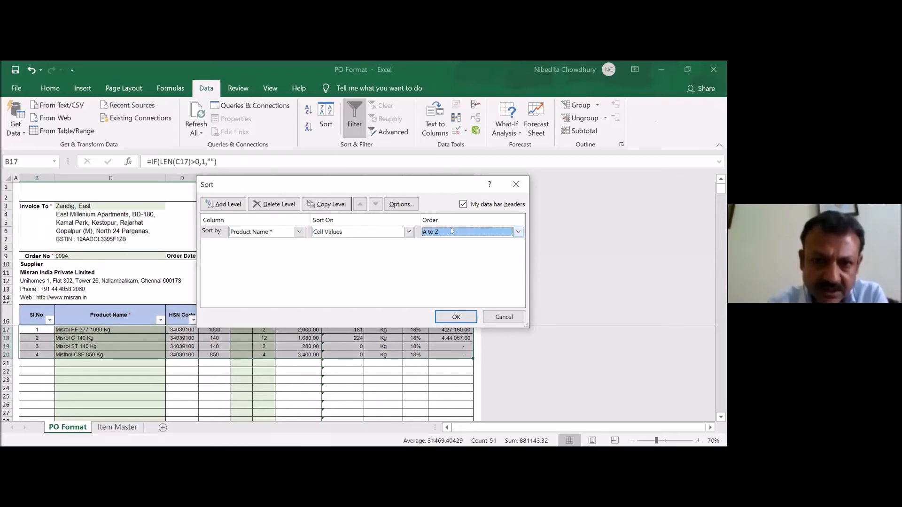
- Add HSN Code as a second sort level and apply the sort, treating anything that looks like a number as a number
left_click(221, 204)
left_click(298, 245)
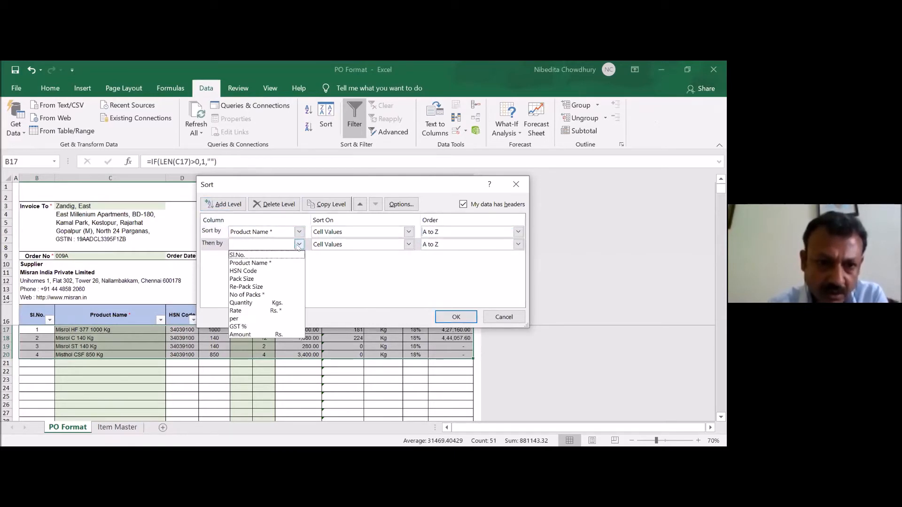
left_click(258, 271)
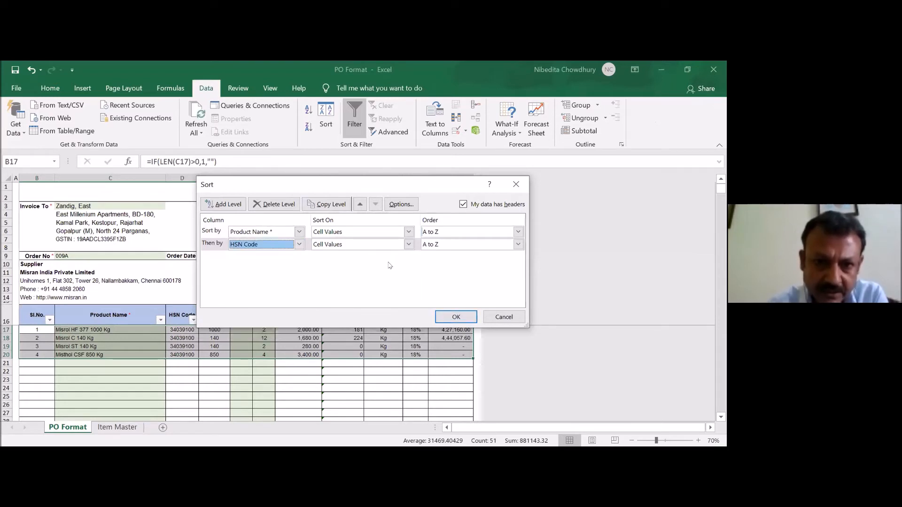
left_click(453, 314)
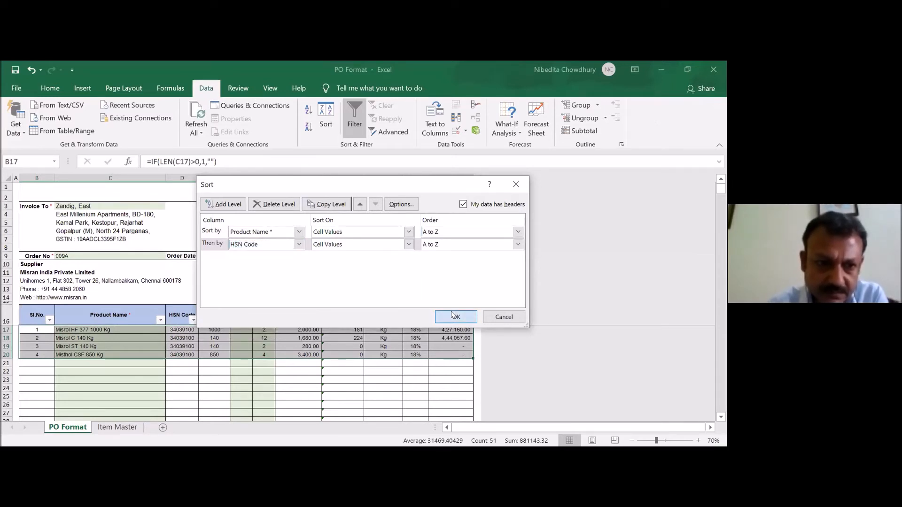
left_click(454, 316)
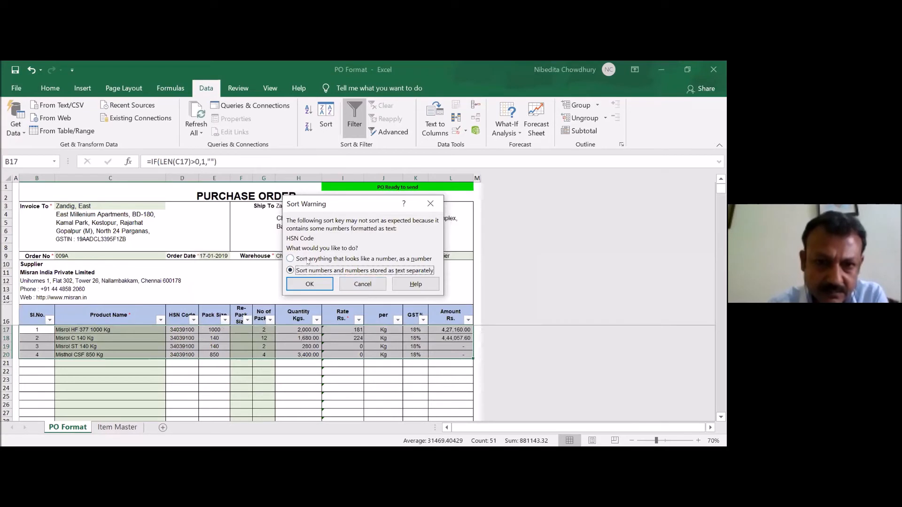
left_click(289, 259)
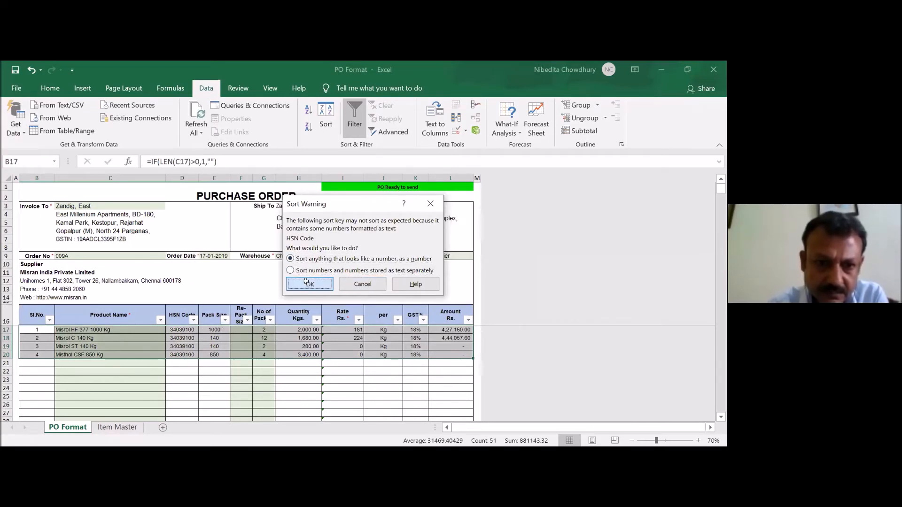
left_click(308, 284)
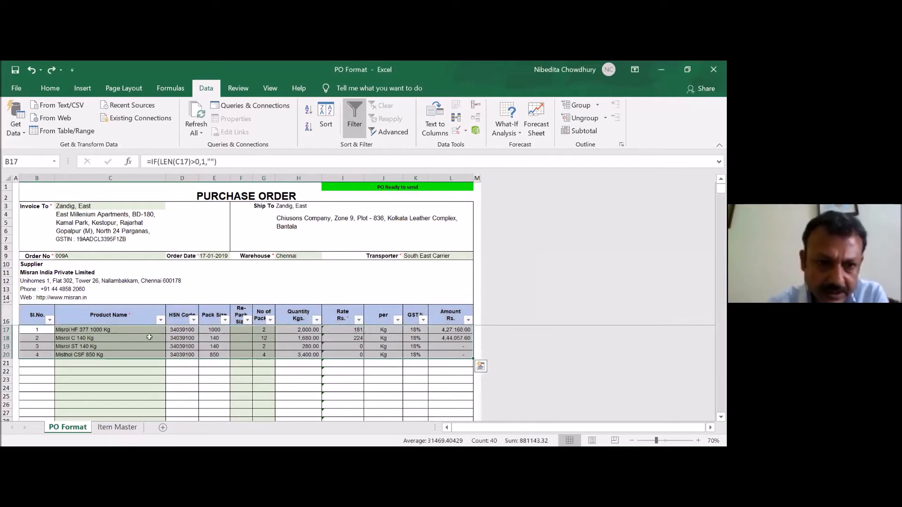
- View the sort and filter options of the Product Name column, then close them without filtering
left_click(118, 314)
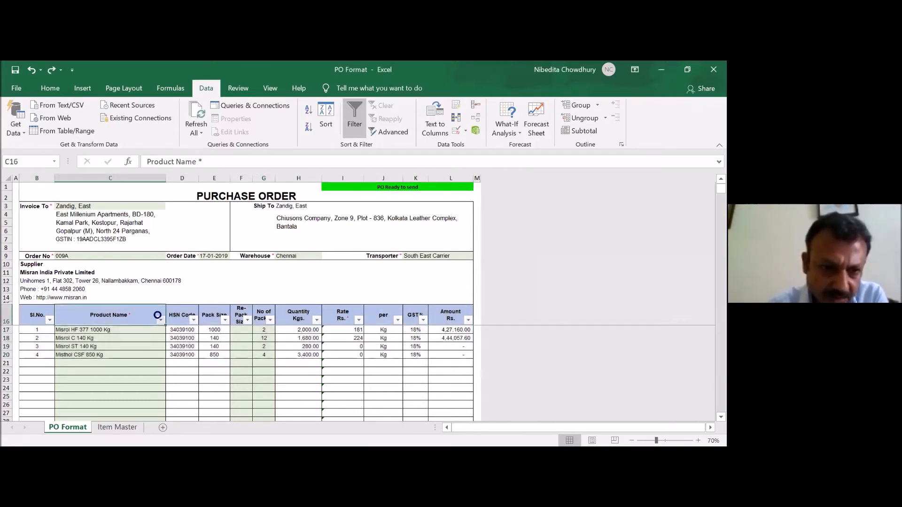
left_click(159, 319)
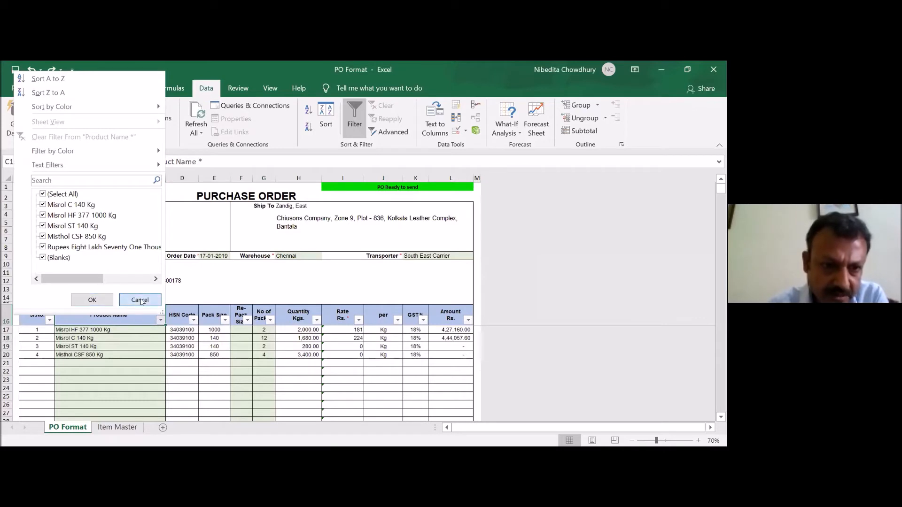
left_click(140, 300)
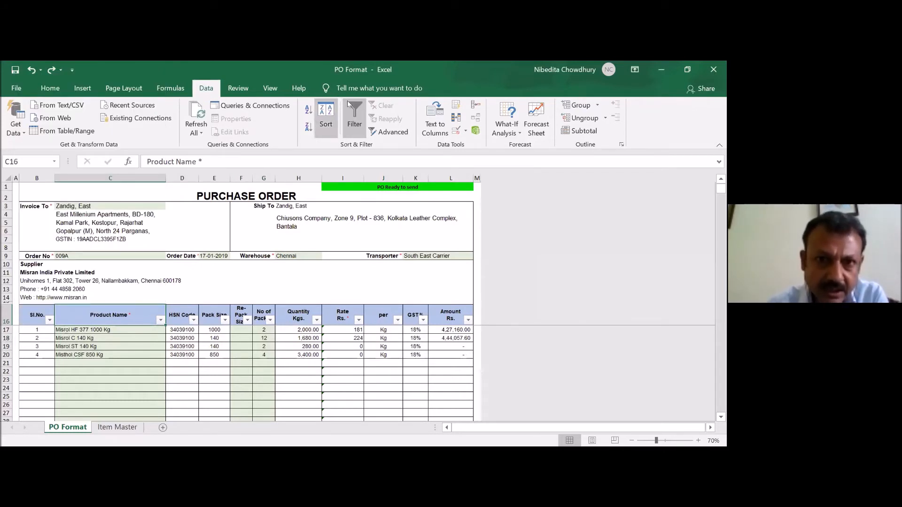
- Turn the item table's filters off and on again, view the Product Name filter list and close it without filtering
left_click(353, 125)
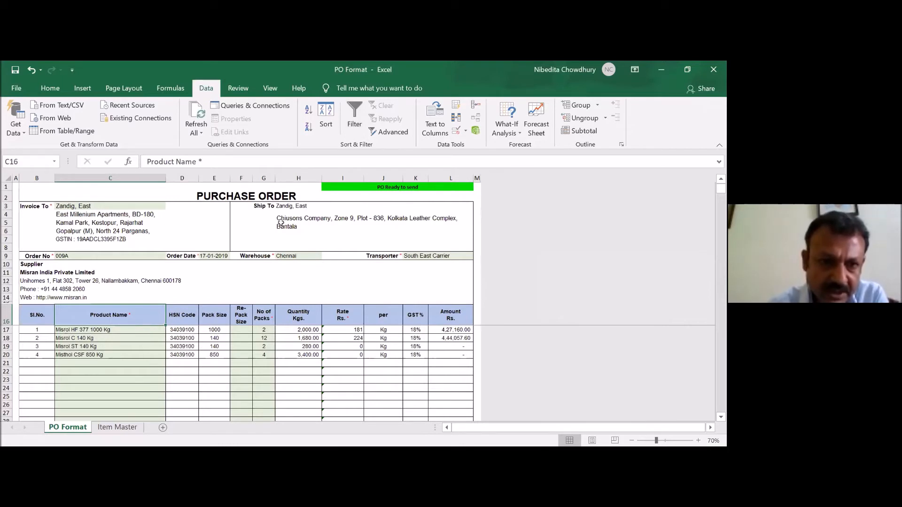
left_click(354, 118)
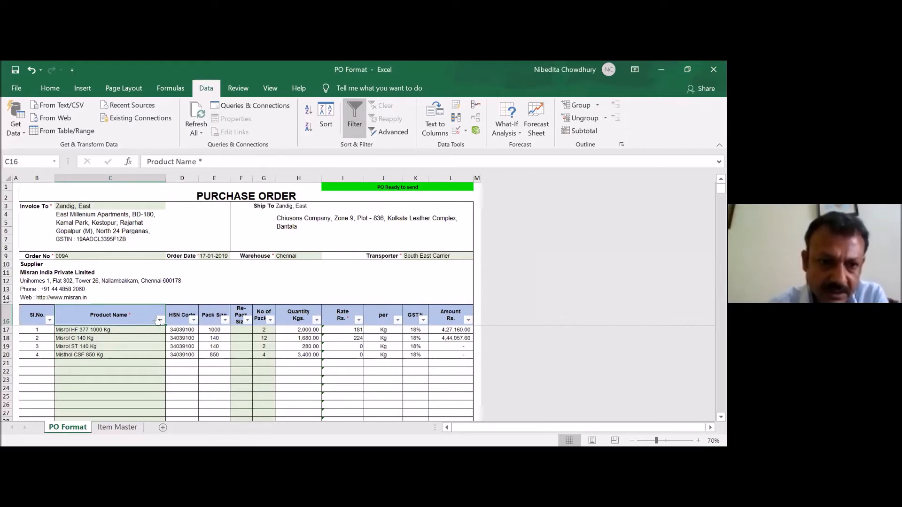
left_click(160, 320)
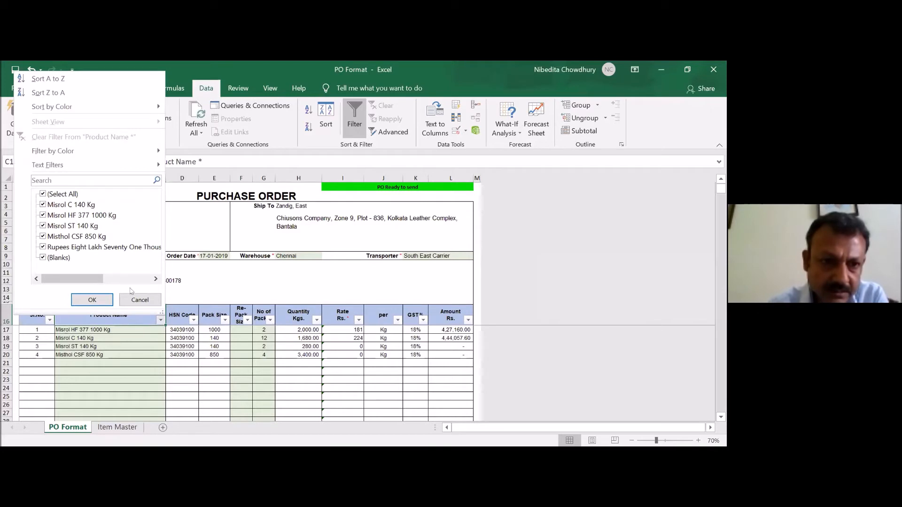
left_click(132, 298)
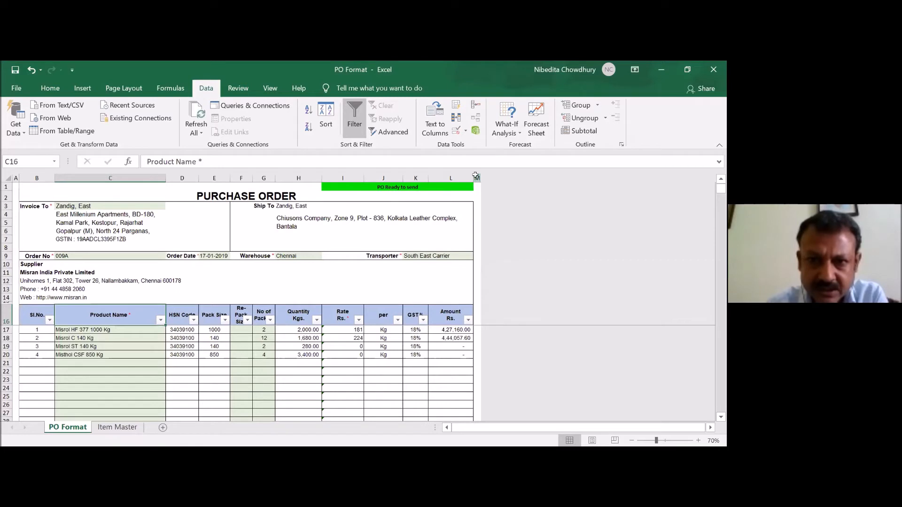
- Unhide the hidden helper columns beyond column M on the PO Format sheet
left_click(477, 178)
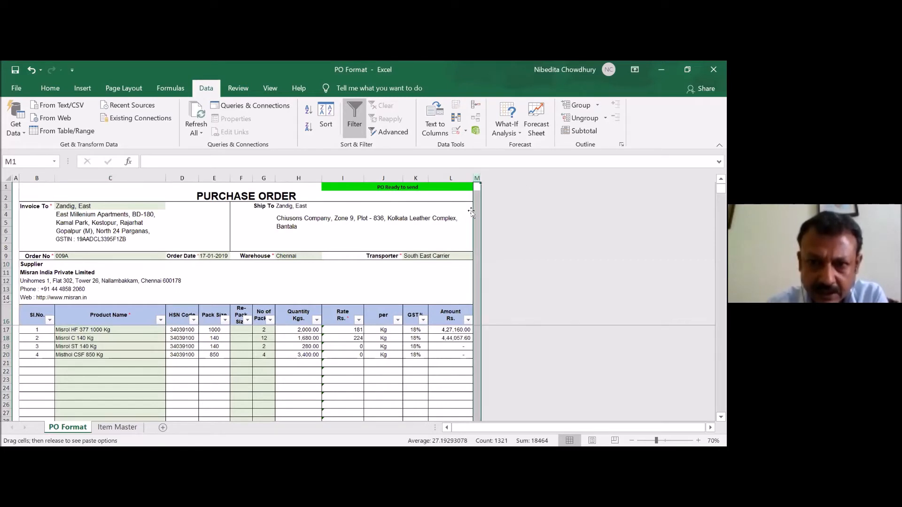
right_click(476, 212)
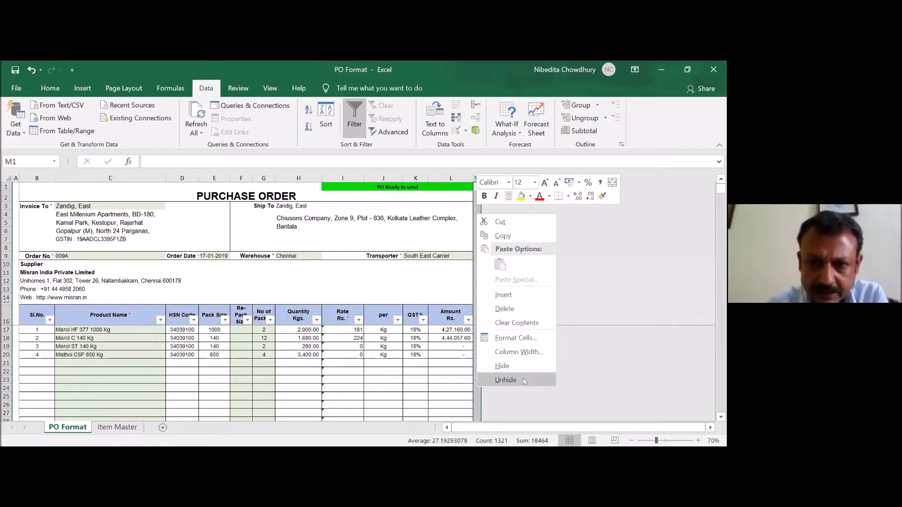
key("Return")
left_click(542, 231)
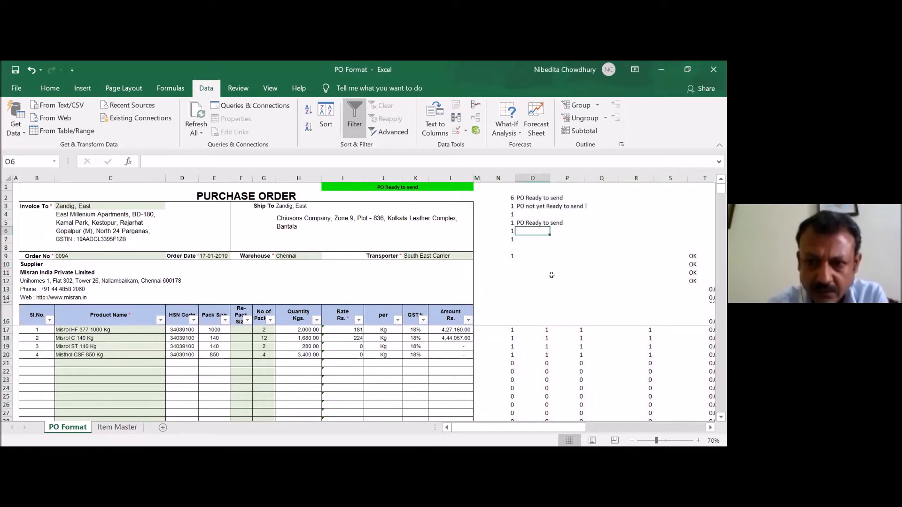
scroll(630, 366, "up", 1)
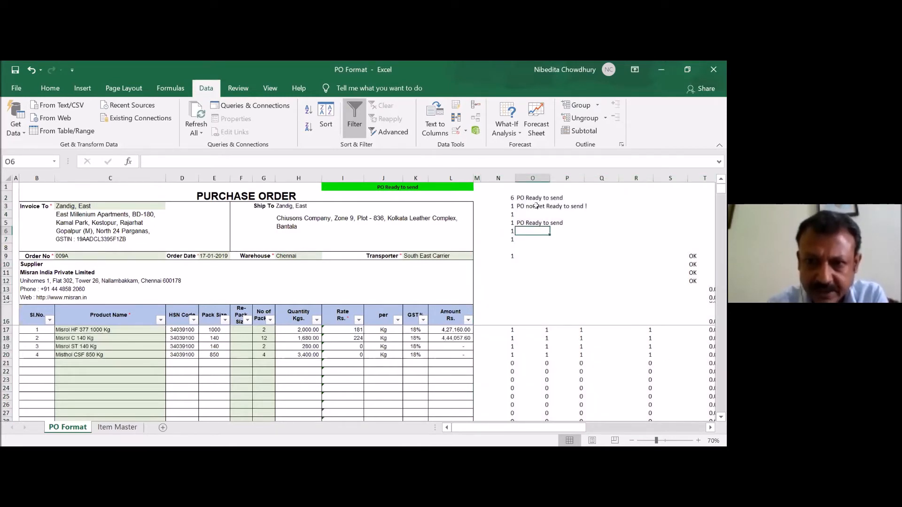
- Examine the status text in O2, the total in N2 and the IF formula in the PO status cell I1
left_click(526, 194)
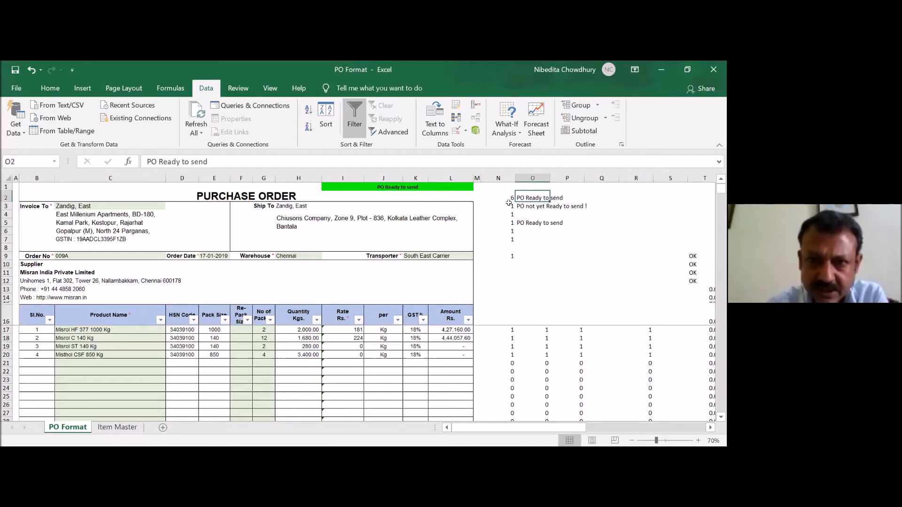
left_click(505, 195)
left_click(427, 197)
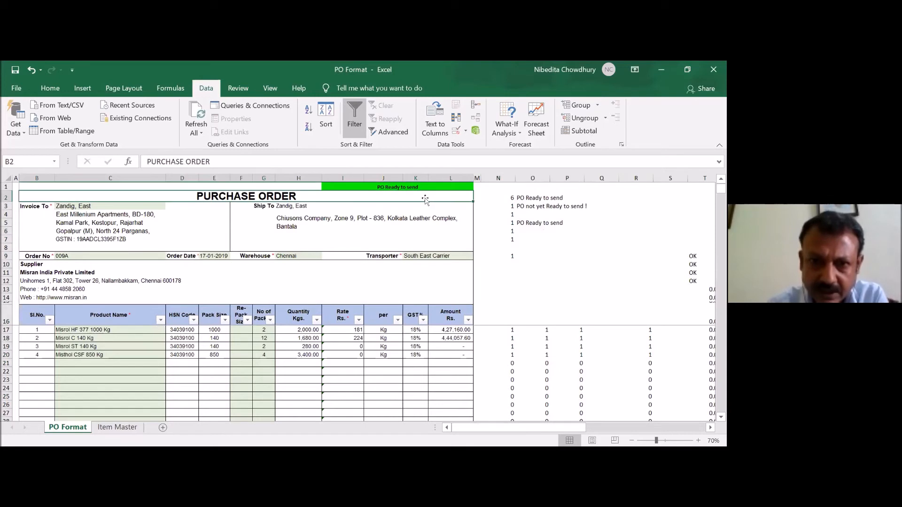
key("Up")
key("Right")
key("Right")
key("Right")
key("Right")
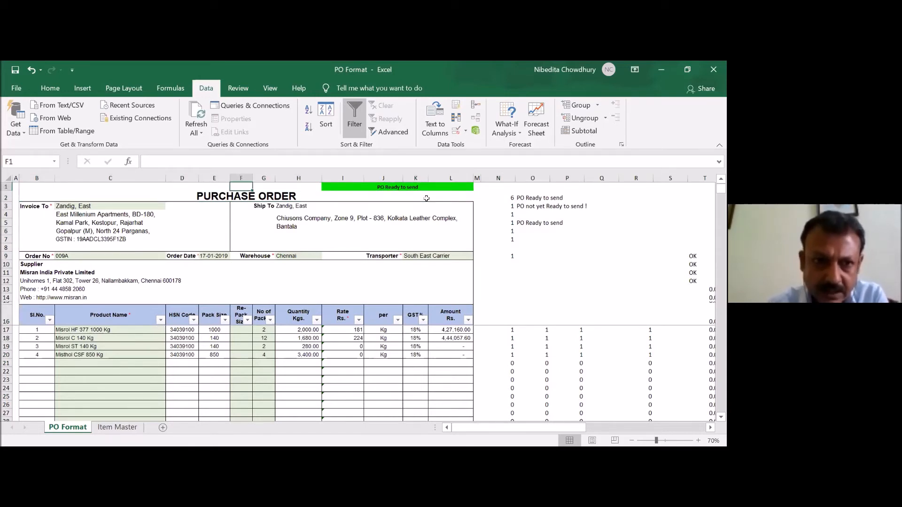
key("Right")
key("Right")
key("Right")
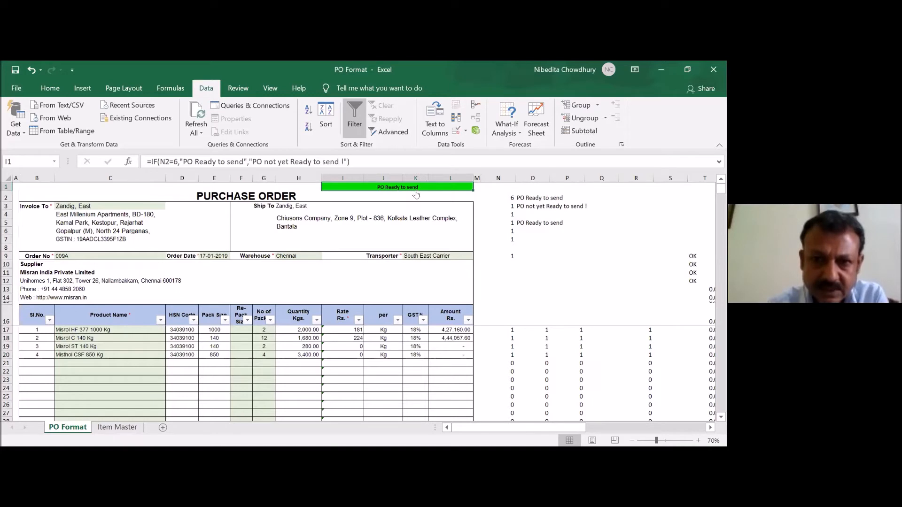
- Examine the SUM formula in N2 and the check formulas below it in N3 to N9 that feed the PO status
left_click(501, 197)
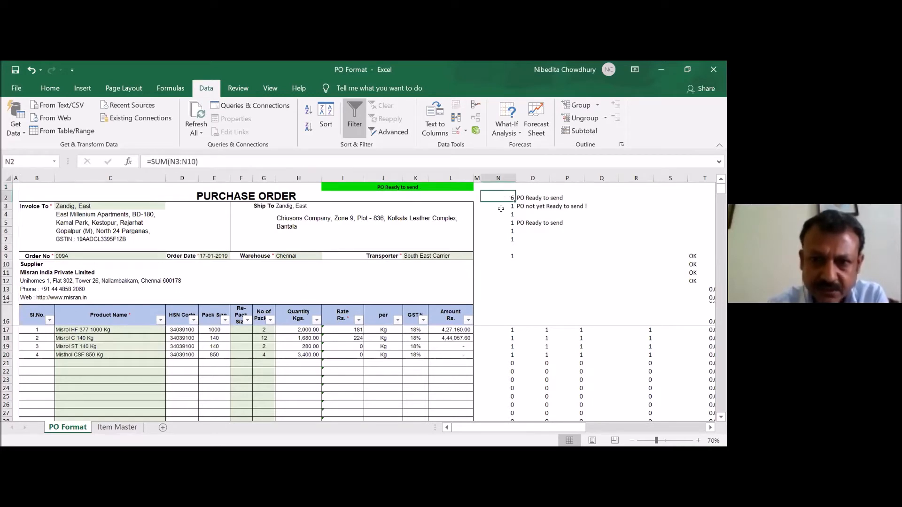
left_click(501, 206)
left_click(500, 214)
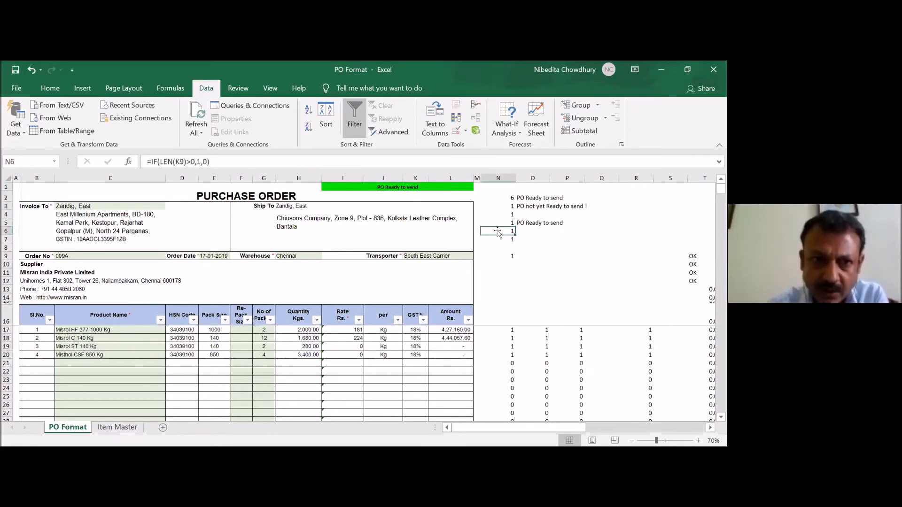
left_click(499, 232)
left_click(499, 244)
left_click(501, 254)
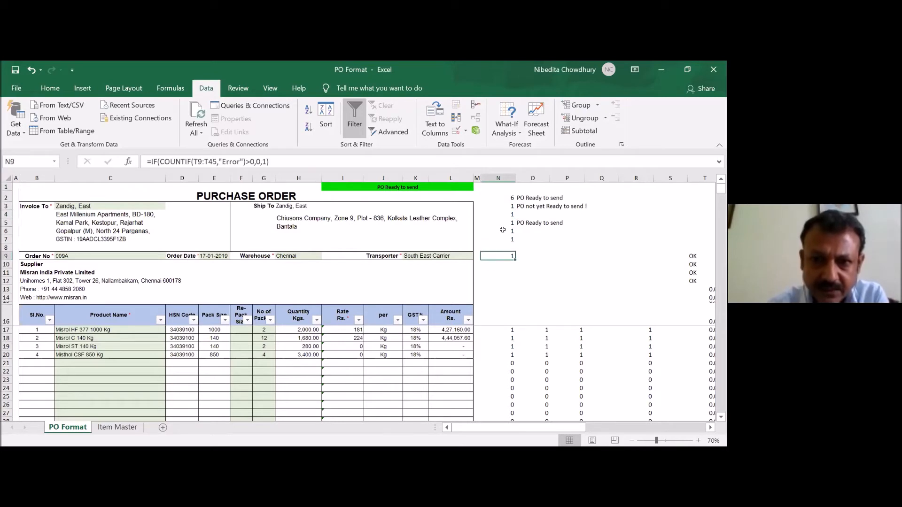
left_click(502, 230)
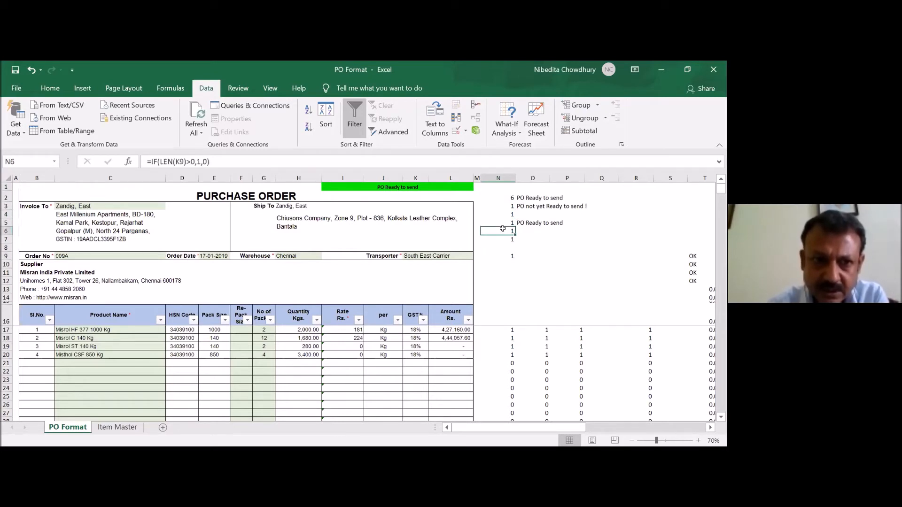
left_click(502, 222)
left_click(502, 212)
left_click(500, 205)
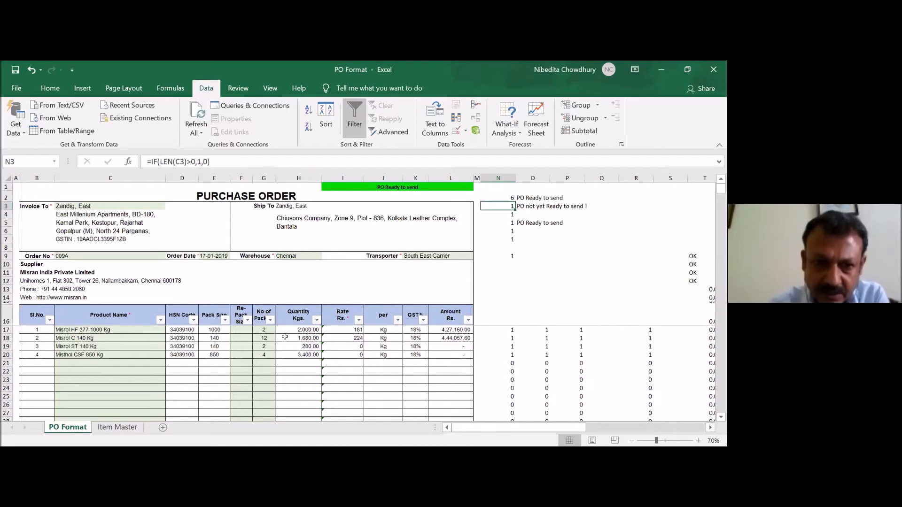
- Clear the number of packs in G20 for the Misthol CSF 850 Kg item
left_click(267, 352)
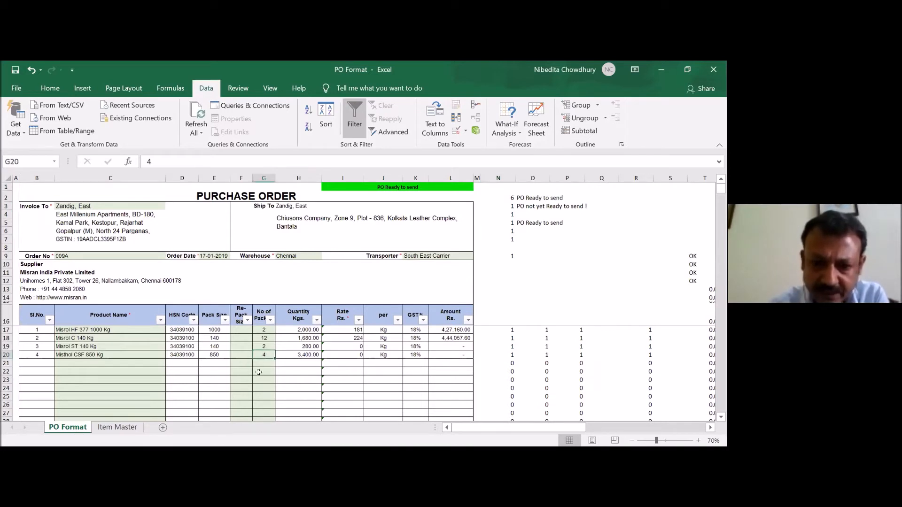
key("Delete")
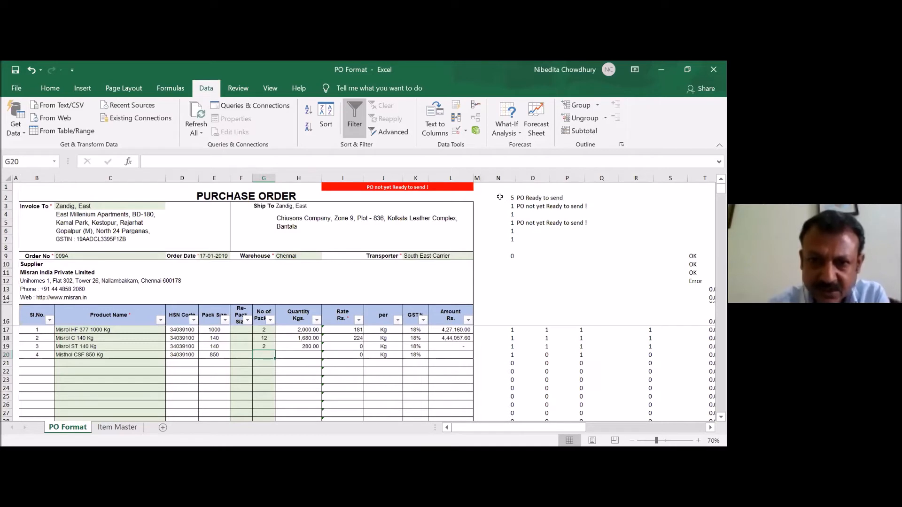
- Select the PO status cell I1 and open its conditional formatting rules for review
left_click(387, 194)
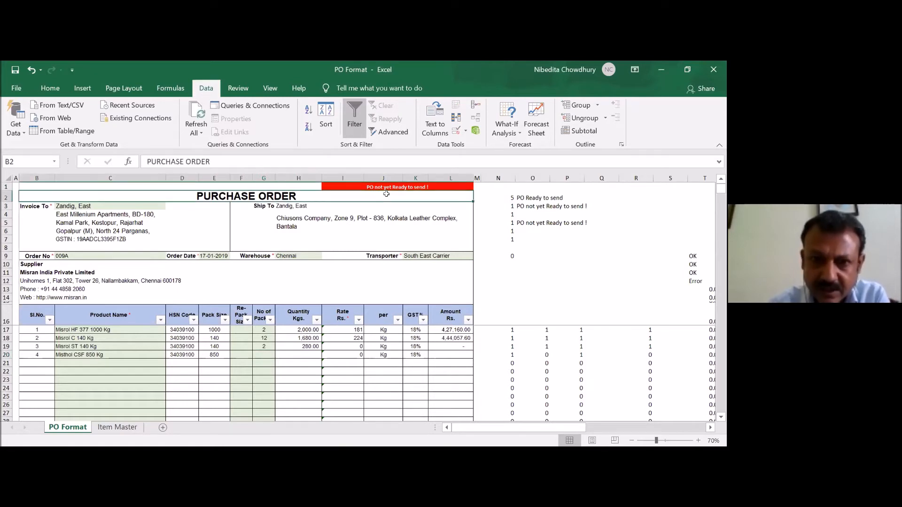
key("Up")
key("Right")
key("Right")
key("Right")
key("Right")
key("Right")
key("Right")
key("Right")
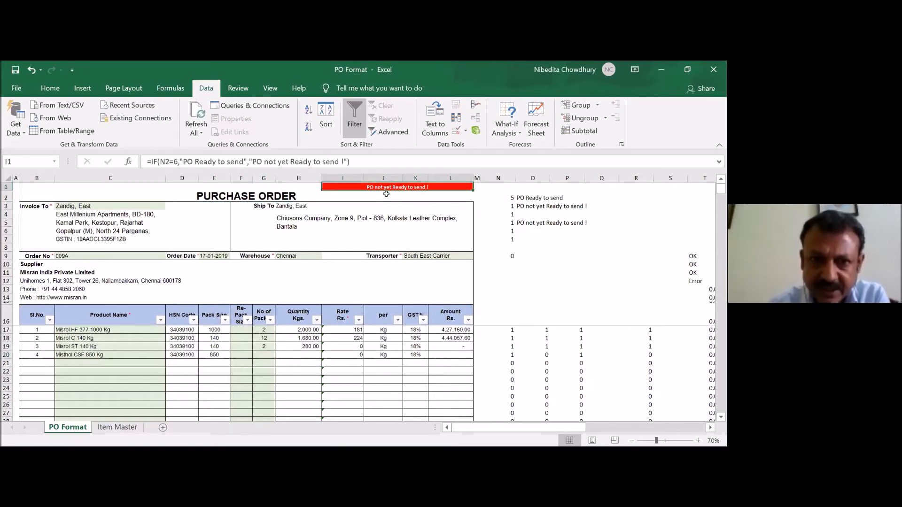
left_click(51, 88)
left_click(440, 137)
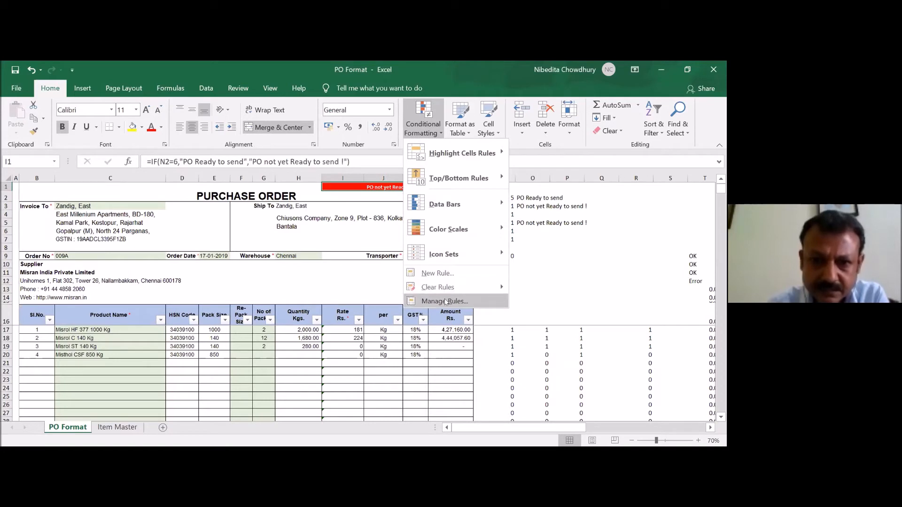
left_click(444, 301)
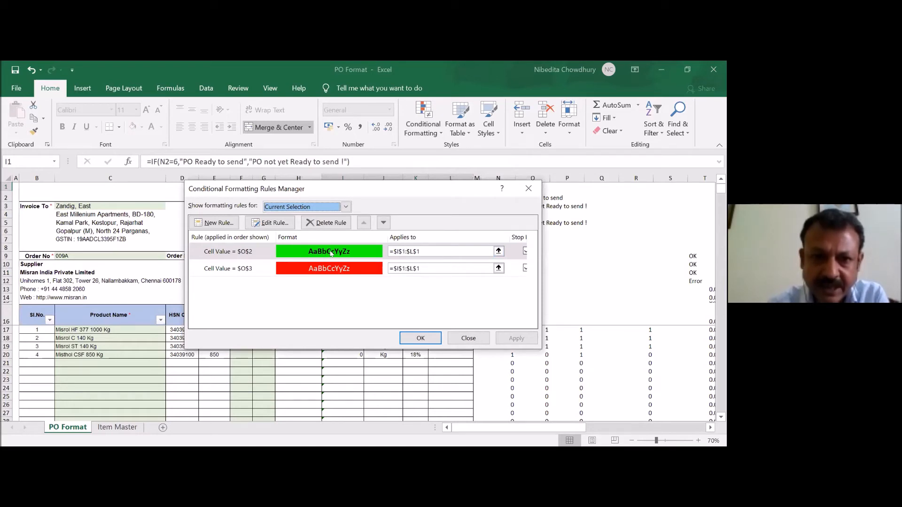
- Try $O$2 as the range the green status rule applies to, then cancel the rule changes
left_click(491, 251)
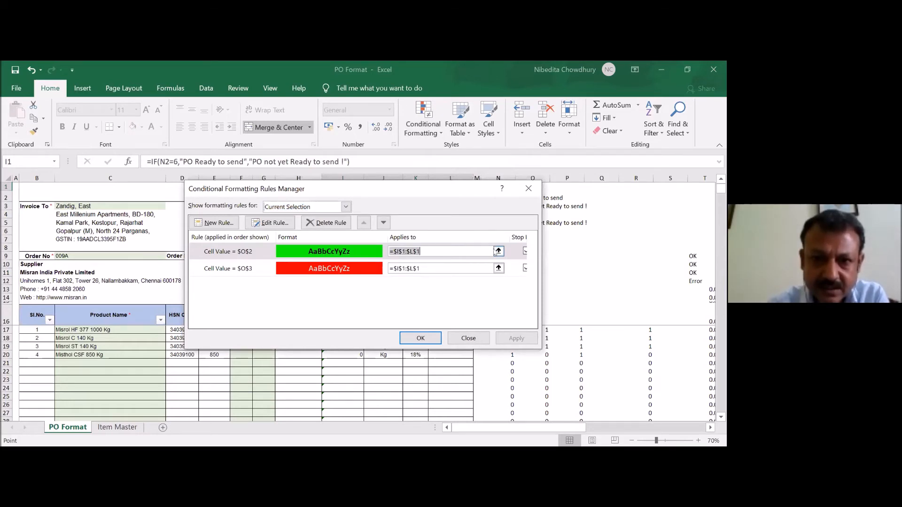
left_click(498, 250)
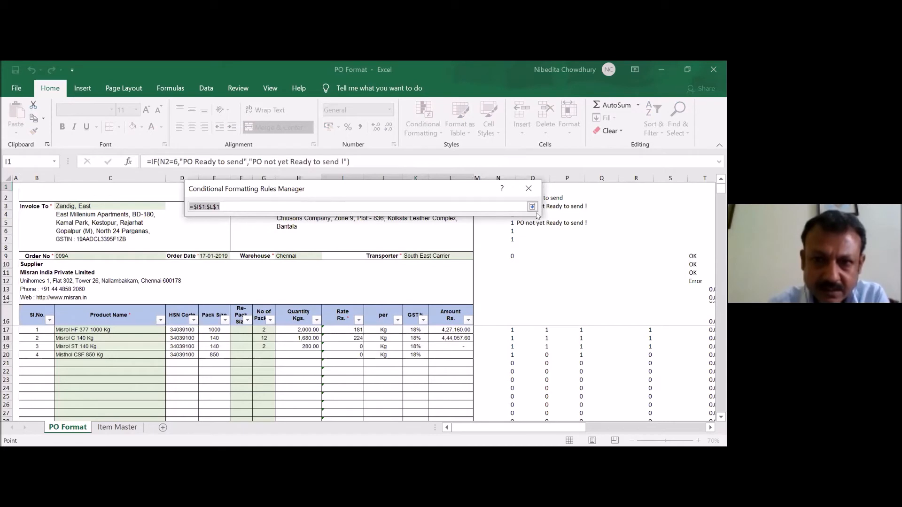
left_click(531, 207)
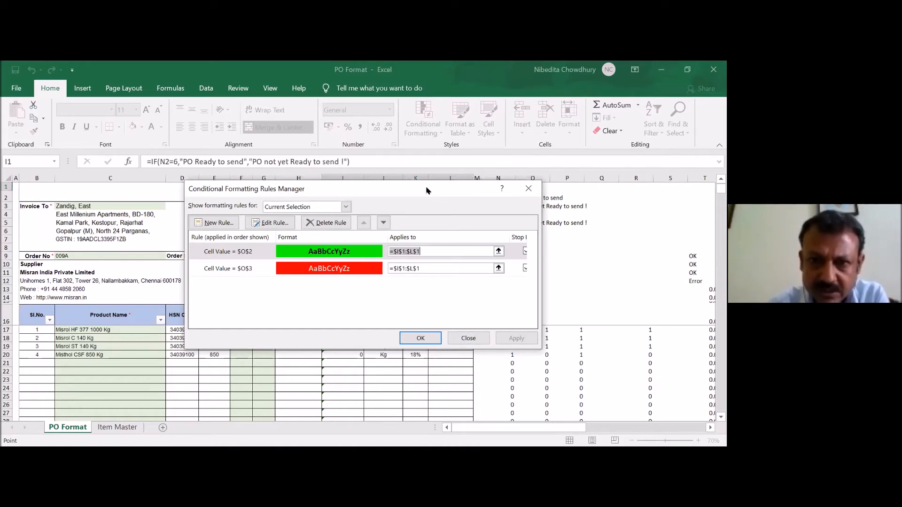
left_click_drag(426, 186, 426, 267)
left_click(532, 197)
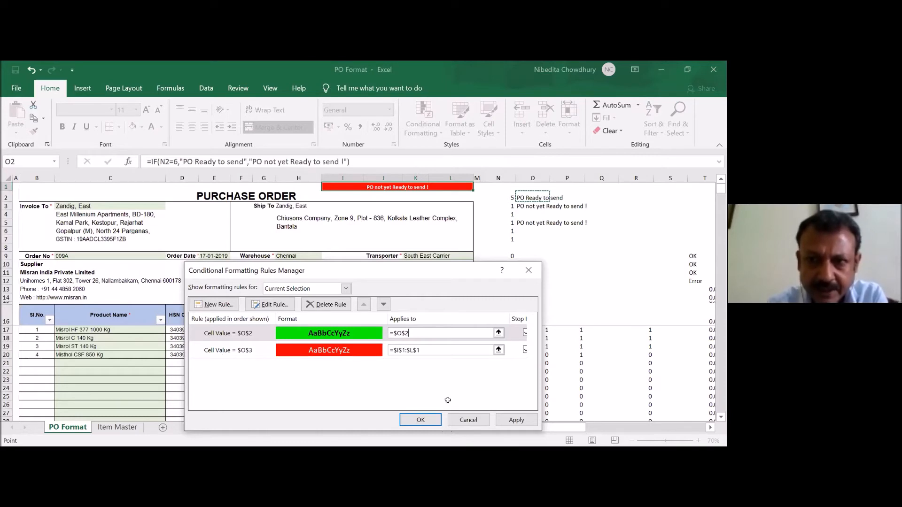
key("Escape")
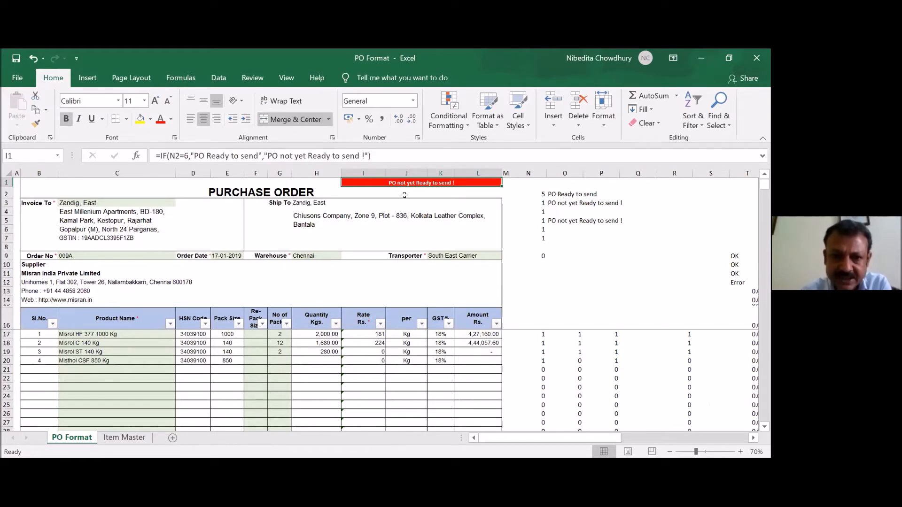
- Enter 4 as the number of packs in G20 for the Misthol CSF 850 Kg item
left_click(276, 360)
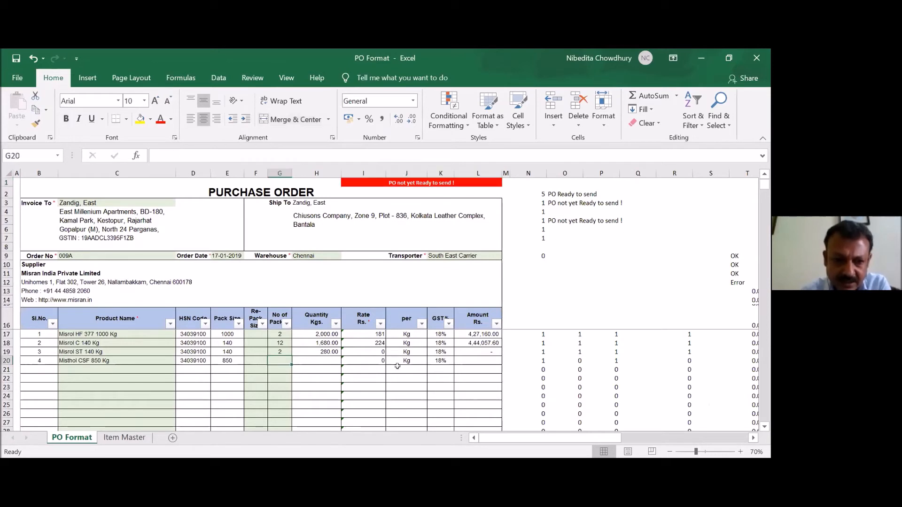
type("4")
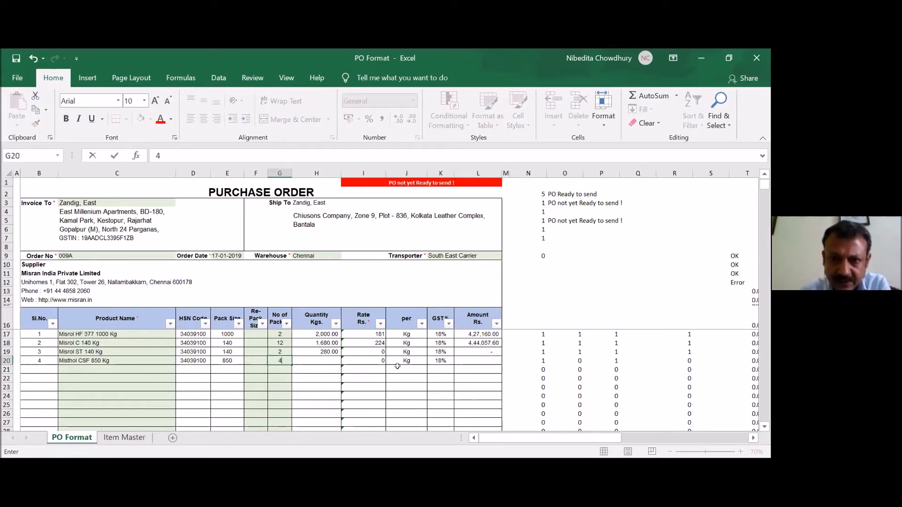
key("Tab")
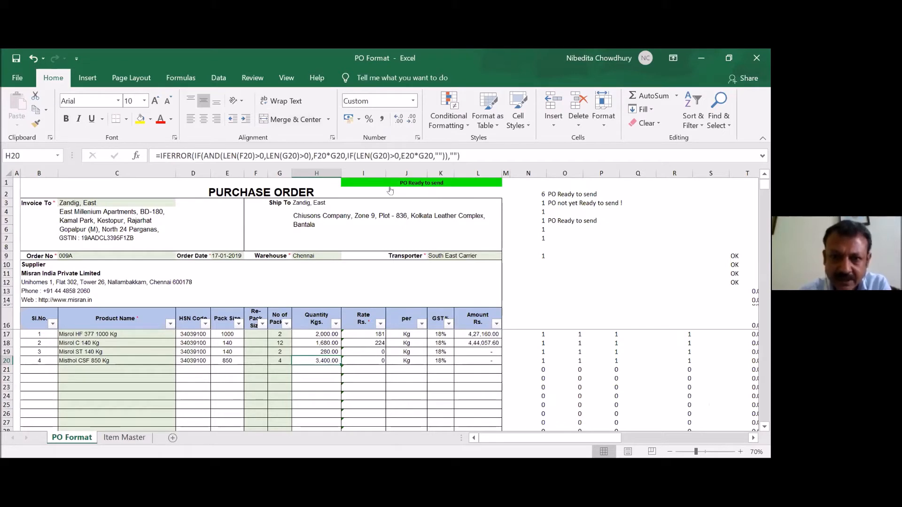
- Return to the PO status cell I1 and view its green and red conditional formatting rules again
left_click(519, 182)
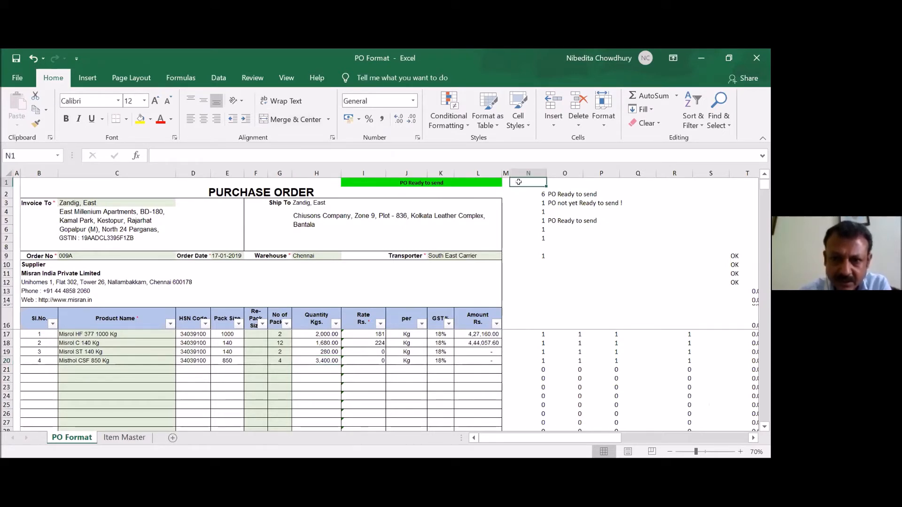
key("Left")
key("Left")
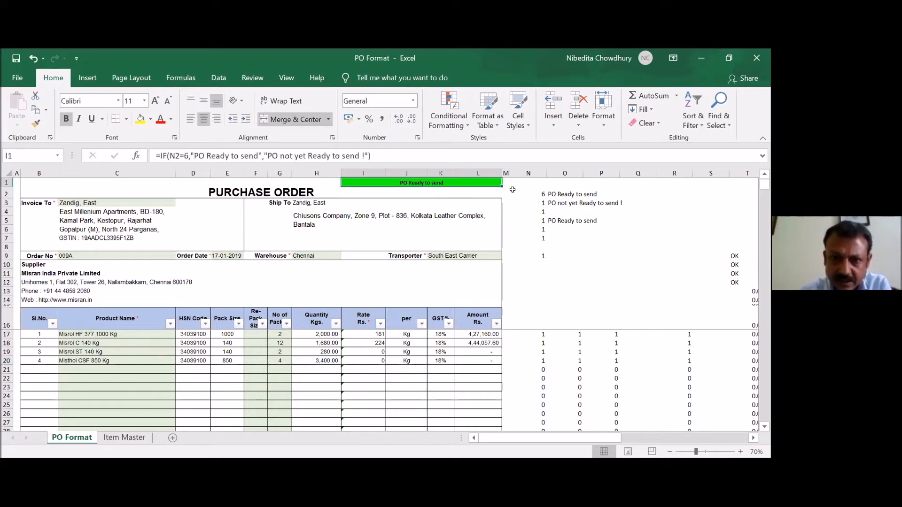
left_click(467, 127)
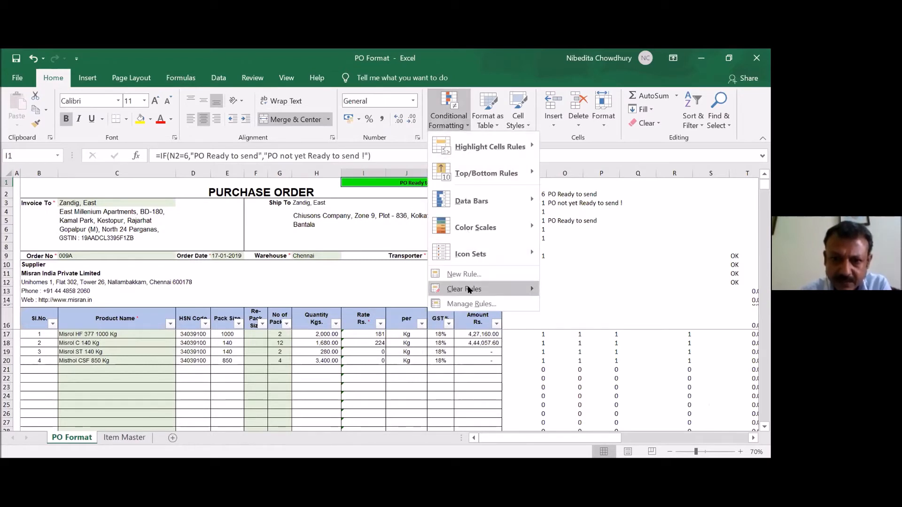
left_click(472, 304)
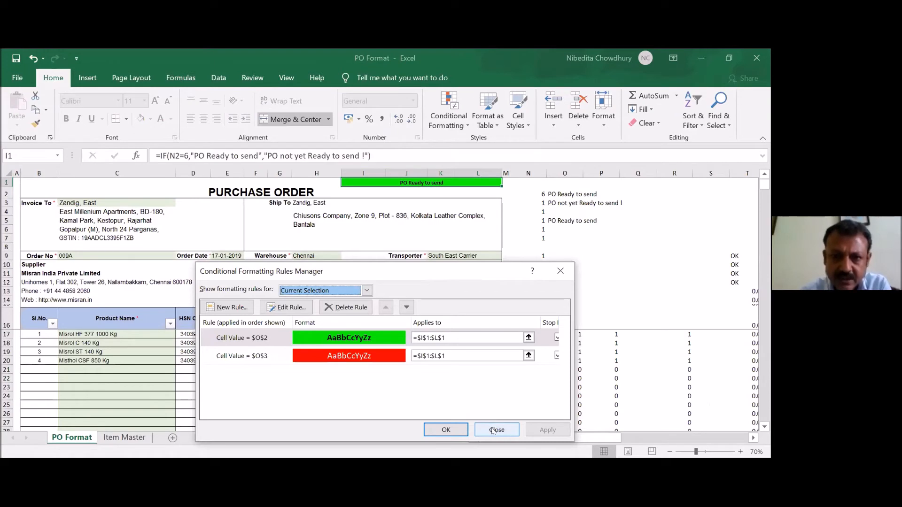
- Close and reopen the conditional formatting rules of the PO status cell I1 to review both rules, then dismiss them without changes
left_click(492, 431)
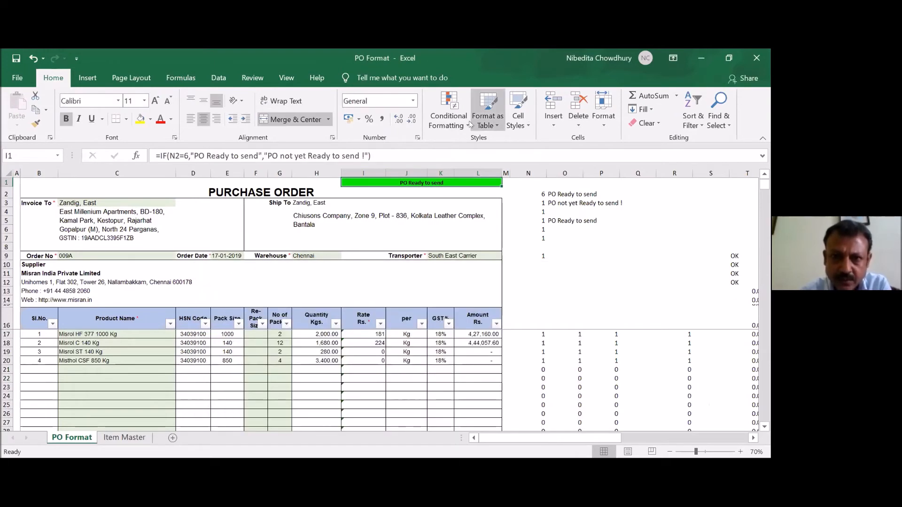
left_click(469, 126)
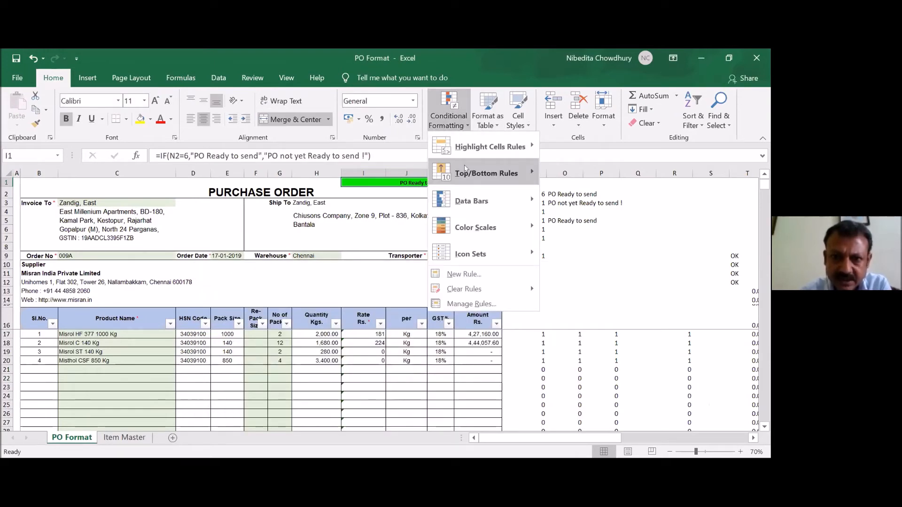
left_click(473, 304)
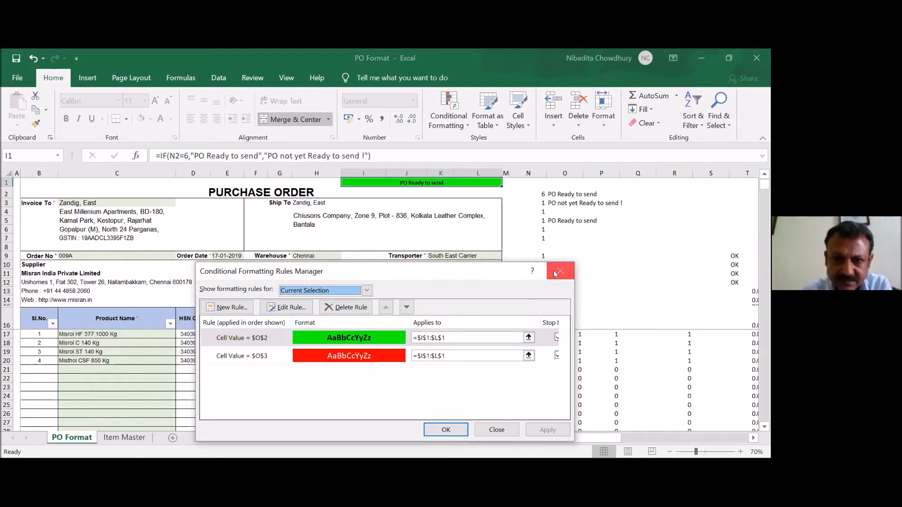
left_click(497, 430)
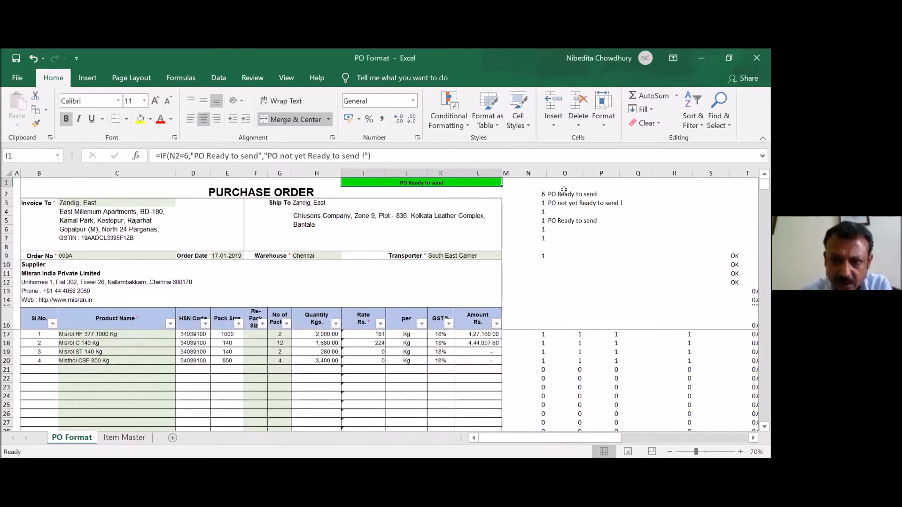
- Examine the status texts in O2 and O3, the IF formula in O5 and the SUM formula in N2 behind the PO status
left_click(564, 189)
key("Down")
key("Down")
key("Down")
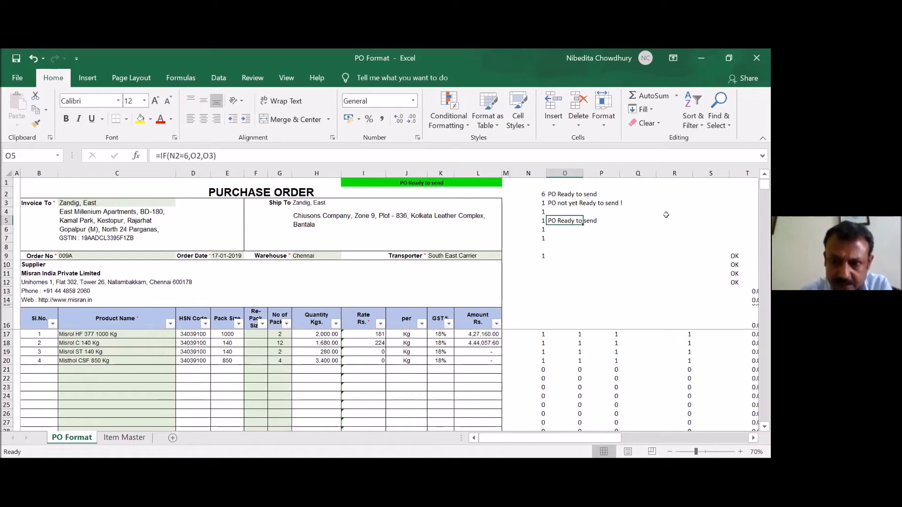
key("Up")
key("Up")
key("Up")
key("Left")
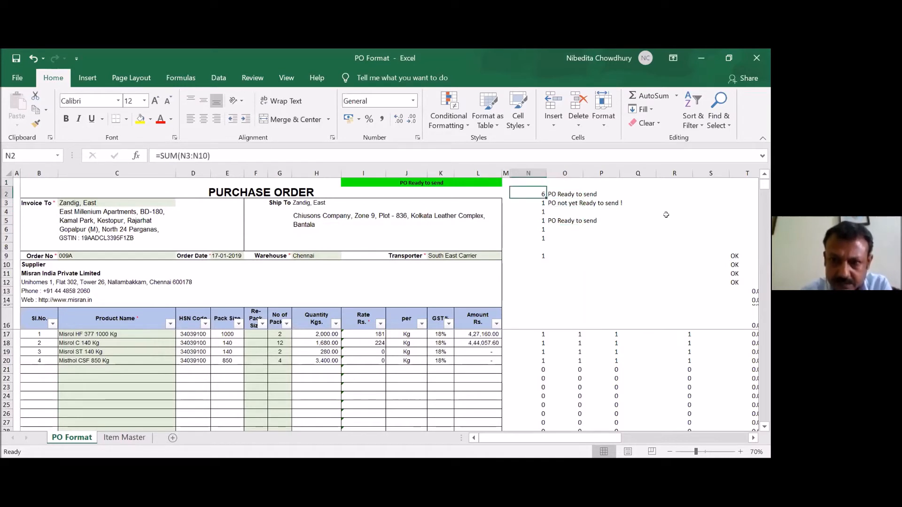
key("Right")
key("Left")
key("Left")
key("Left")
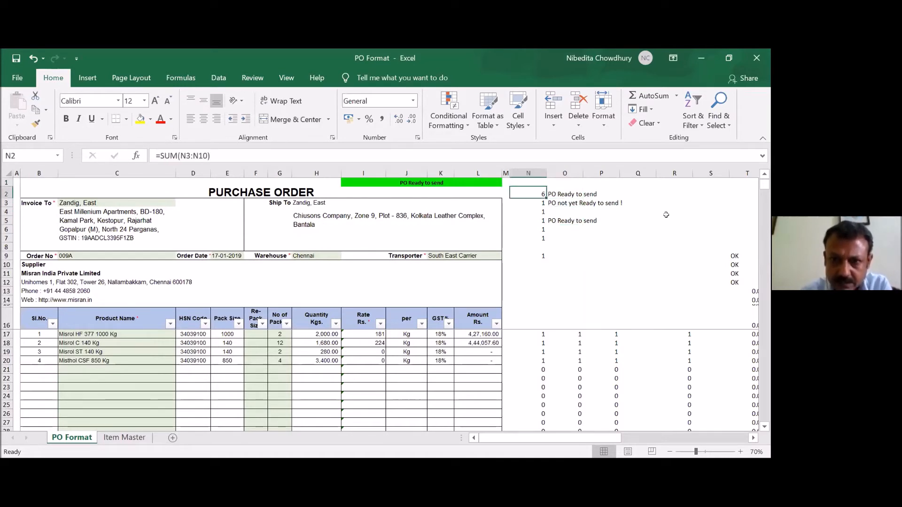
key("Up")
key("Right")
key("Right")
key("Left")
key("Left")
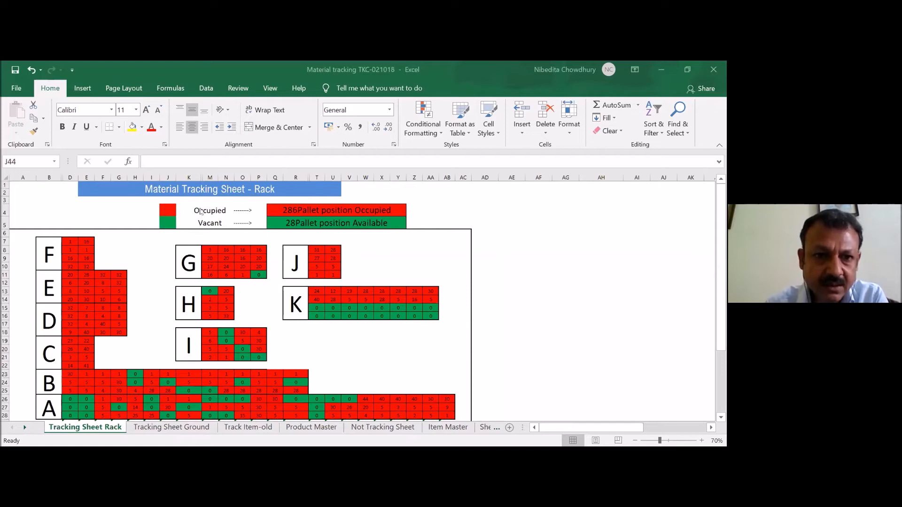
- In the Material tracking TKC-021018 workbook, compare the COUNTIFS formulas for occupied and available pallet positions in Q4 and Q5
left_click(292, 212)
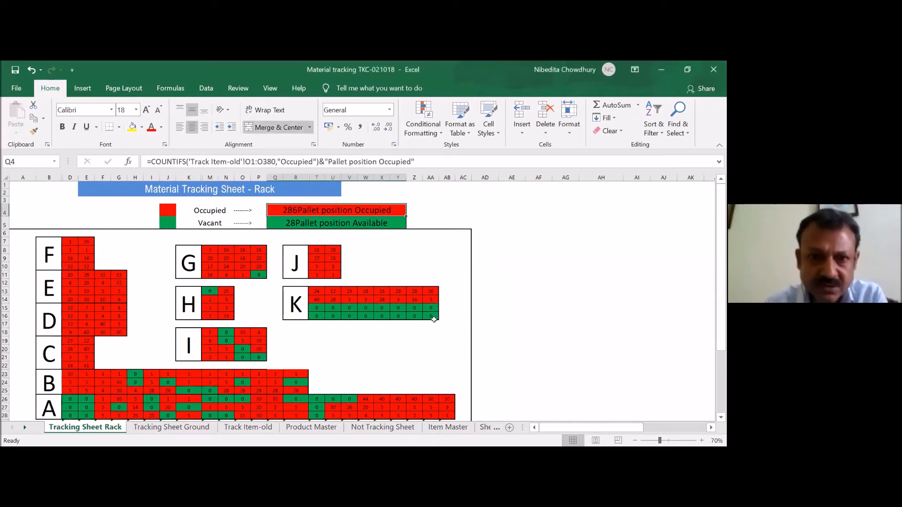
key("Down")
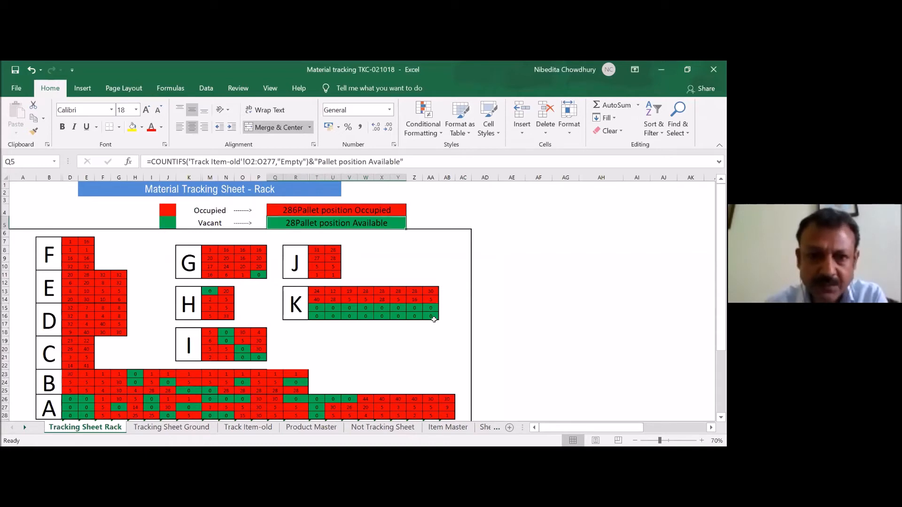
key("Up")
key("Down")
key("Up")
key("Down")
key("Up")
key("Down")
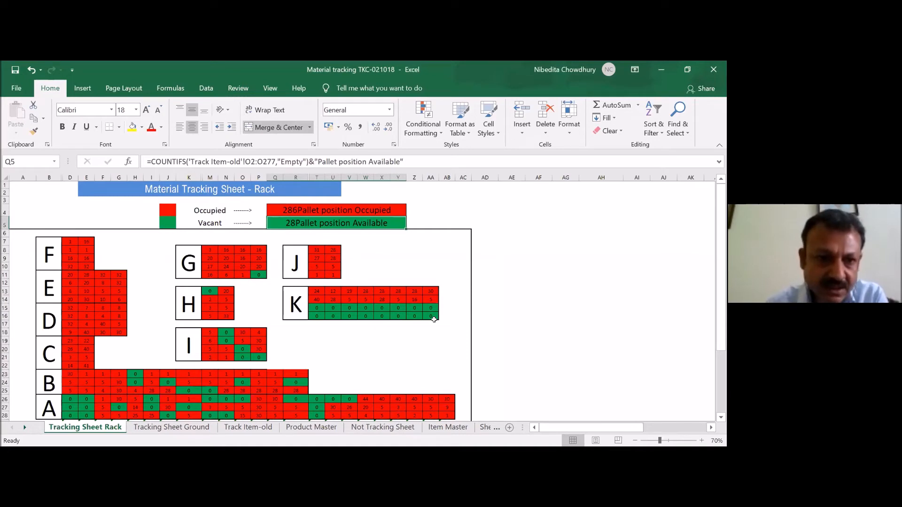
- Examine the SUMIF formulas in the pallet position cells of racks F and E on the Tracking Sheet Rack
left_click(45, 247)
key("Right")
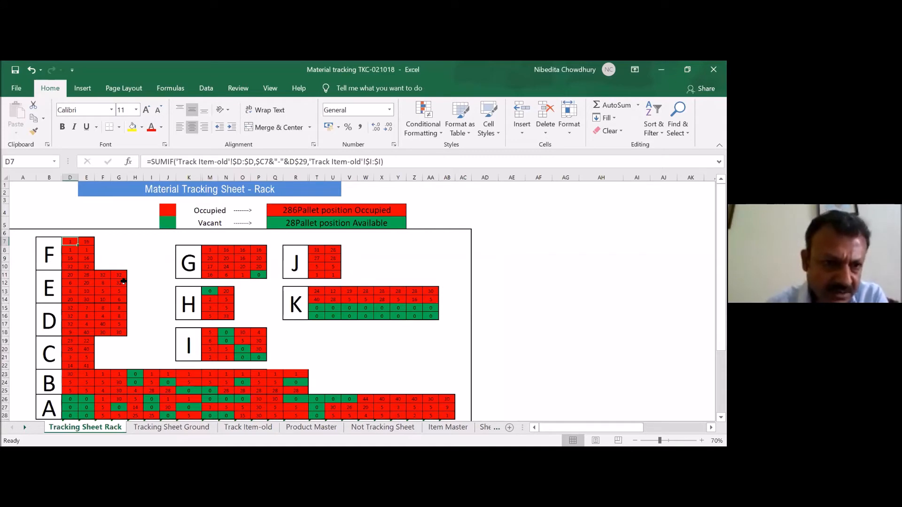
key("Down")
key("Down")
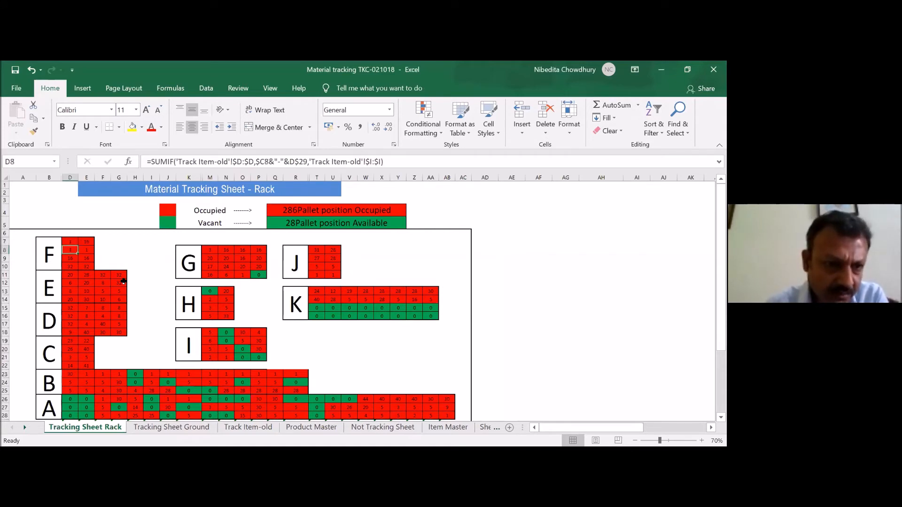
key("Down")
key("Up")
key("Up")
key("Up")
key("Right")
key("Down")
key("Down")
key("Left")
key("Up")
key("Up")
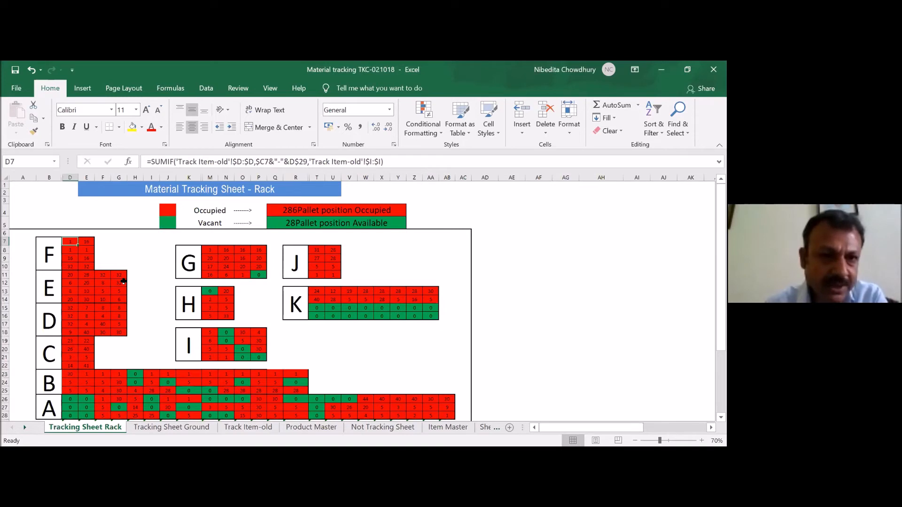
key("Down")
key("Down")
key("Down")
key("Down")
key("Down")
key("Down")
key("Down")
key("Down")
key("Down")
key("Down")
key("Down")
key("Down")
key("Down")
key("Down")
key("Down")
key("Down")
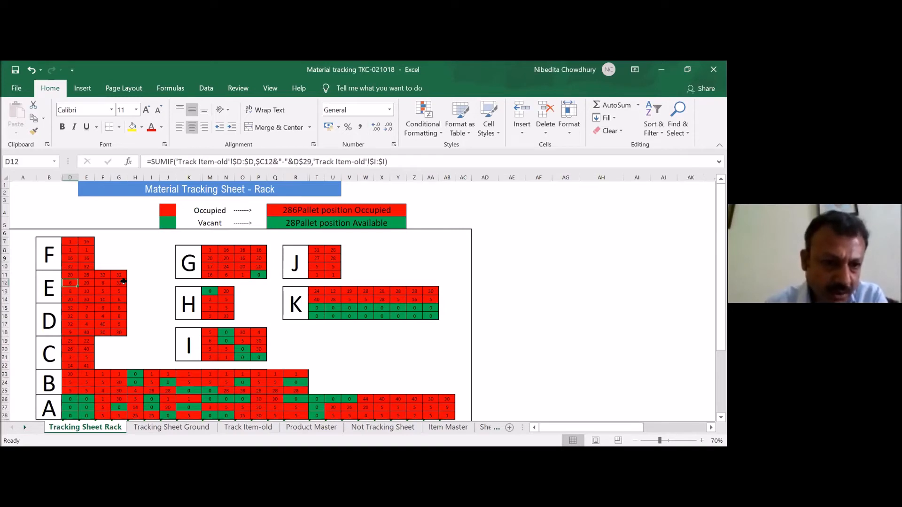
- Inspect the SUMIF formulas of the vacant green and occupied red cells in rack B, rows 23 and 24
key("Right")
key("Right")
key("Right")
key("Right")
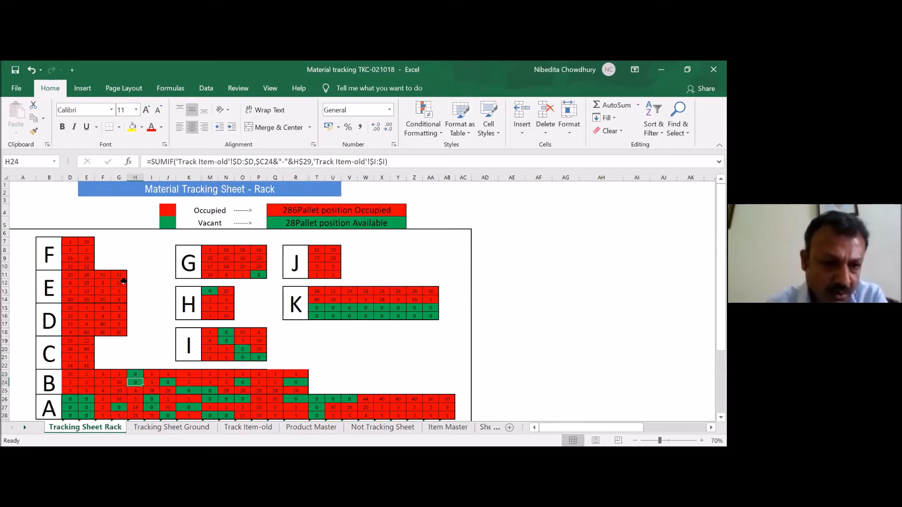
key("Down")
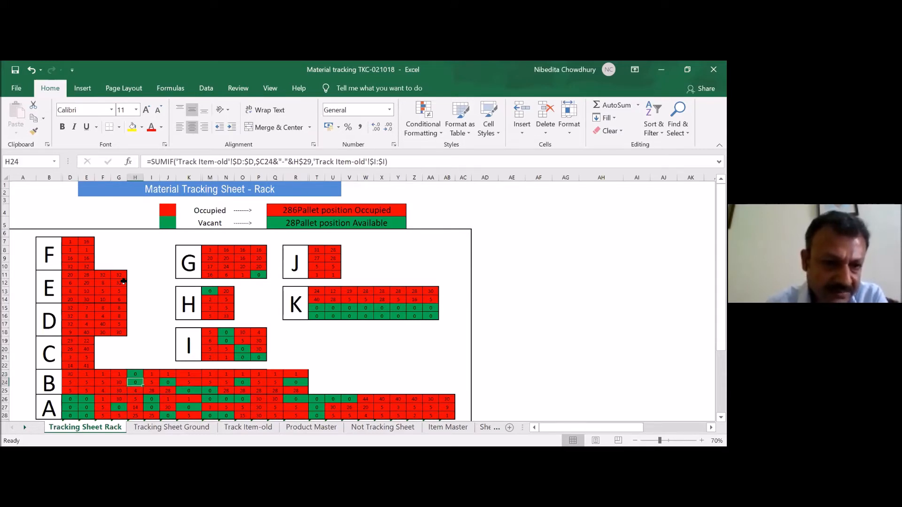
key("Left")
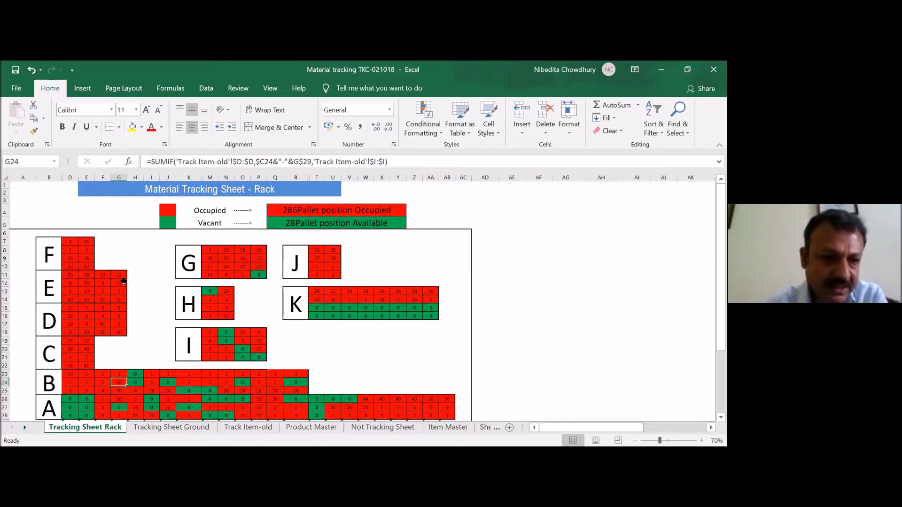
key("Left")
key("Left")
key("Left")
key("Up")
key("Right")
key("Right")
key("Right")
key("Right")
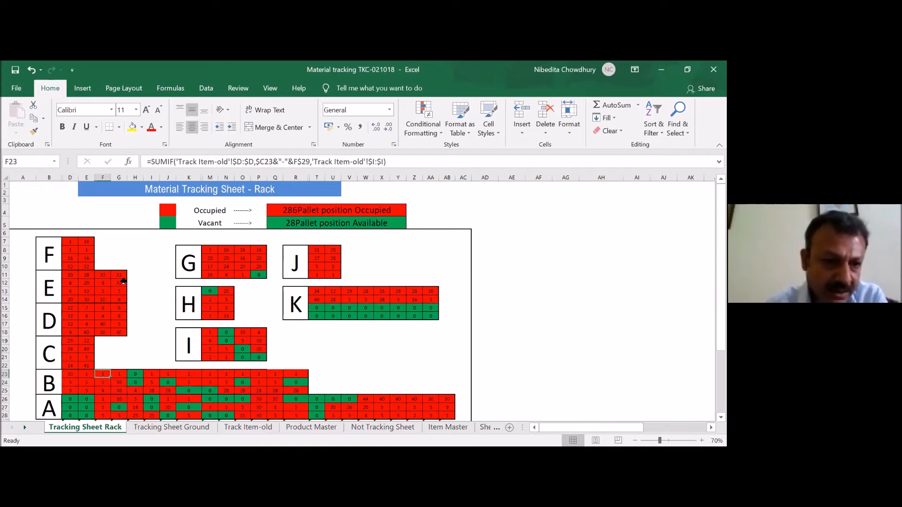
key("Left")
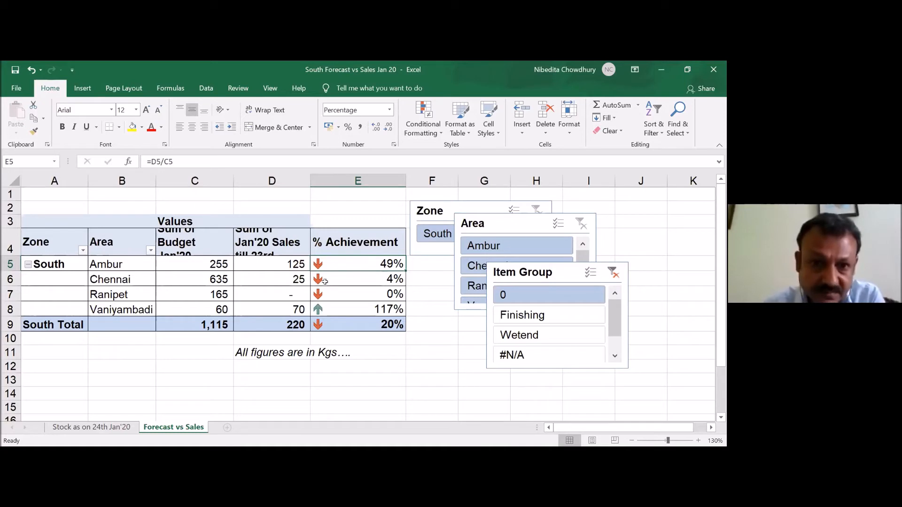
- In the South Forecast vs Sales Jan 20 workbook, check the % Achievement formulas for Chennai and Vaniyambadi in E6 and E8
left_click(344, 282)
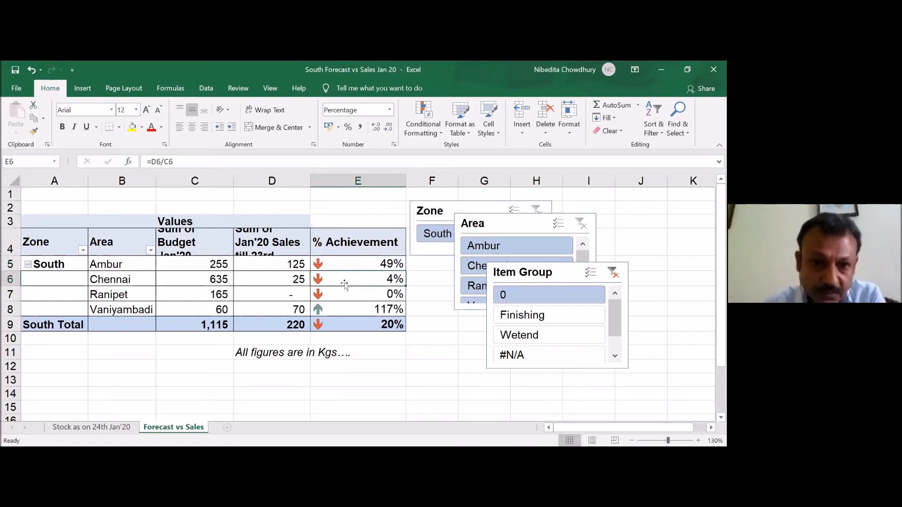
left_click(338, 312)
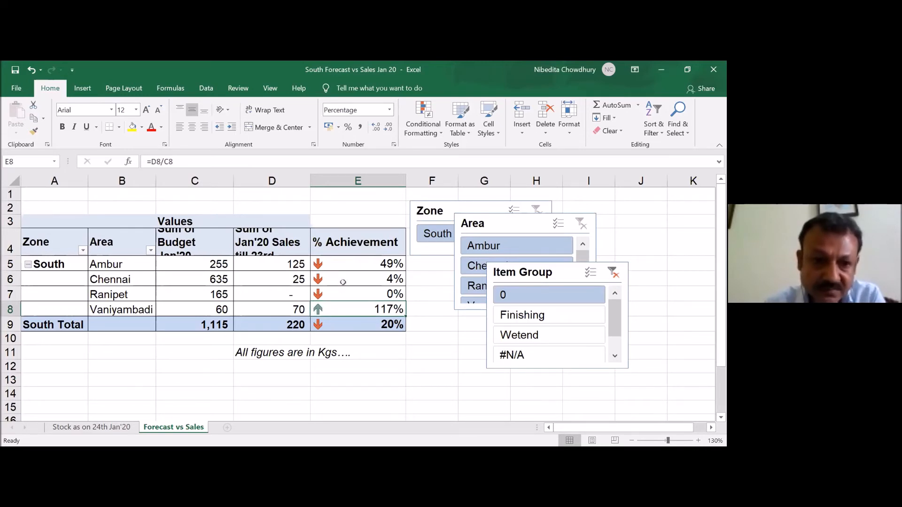
- On the Stock as on 24th Jan'20 sheet, examine the sales total and icon formula for LUXOCOLOR BLACK 25 KG in O105 and P105
left_click(103, 427)
left_click(511, 267)
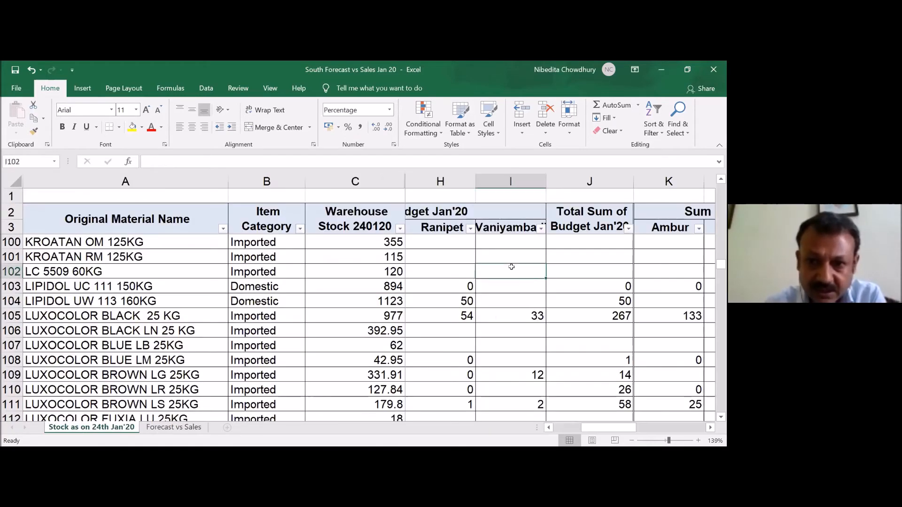
key("Right")
key("Right")
key("Right")
key("Right")
key("Right")
key("Right")
key("Right")
key("Right")
key("Right")
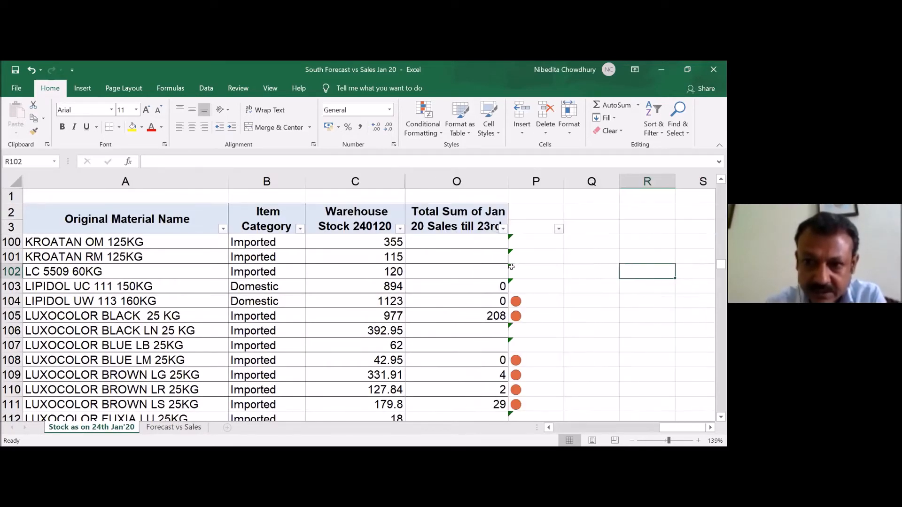
left_click(440, 316)
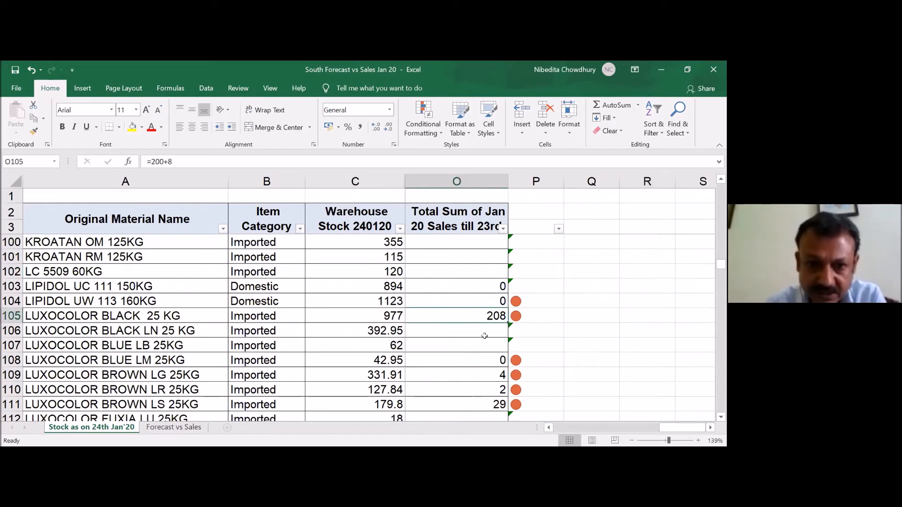
key("Left")
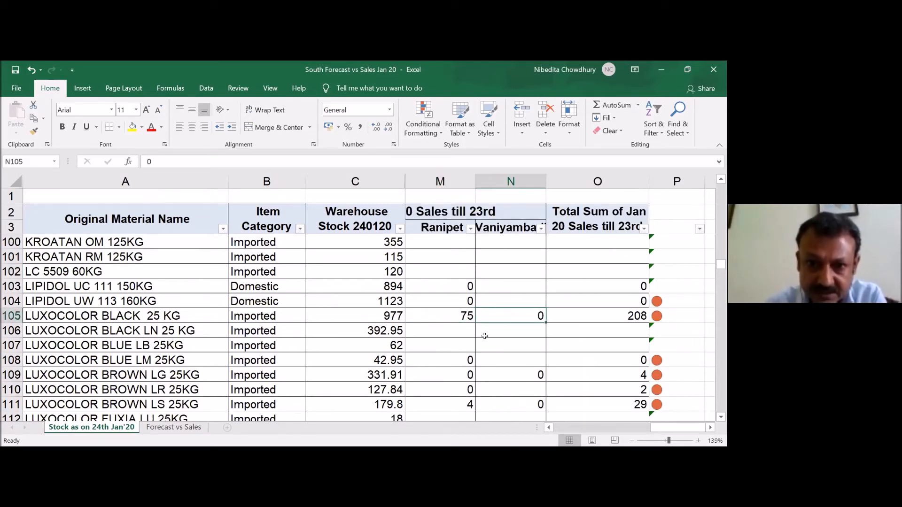
key("Right")
key("Right")
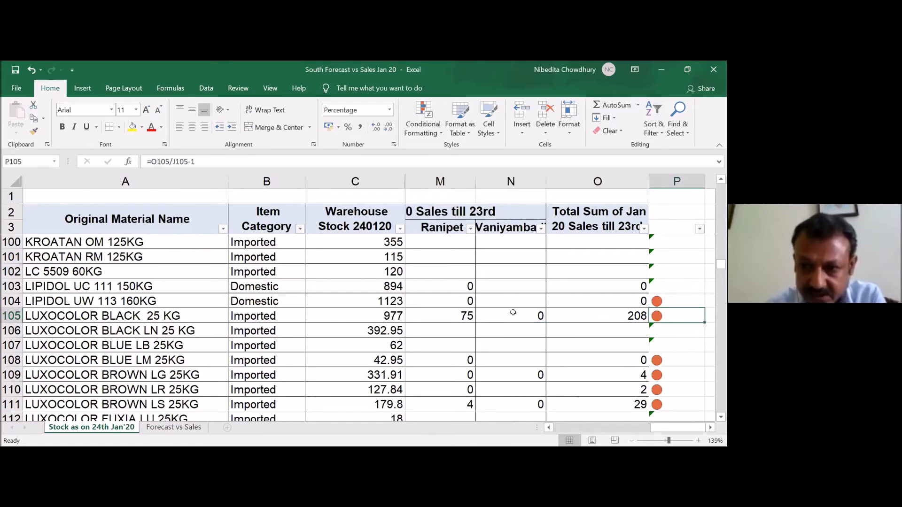
- Examine the sales figures and the icon formula in P114 for LUXOCOLOR ORANGE LA 25KG
scroll(592, 302, "down", 3)
left_click(660, 314)
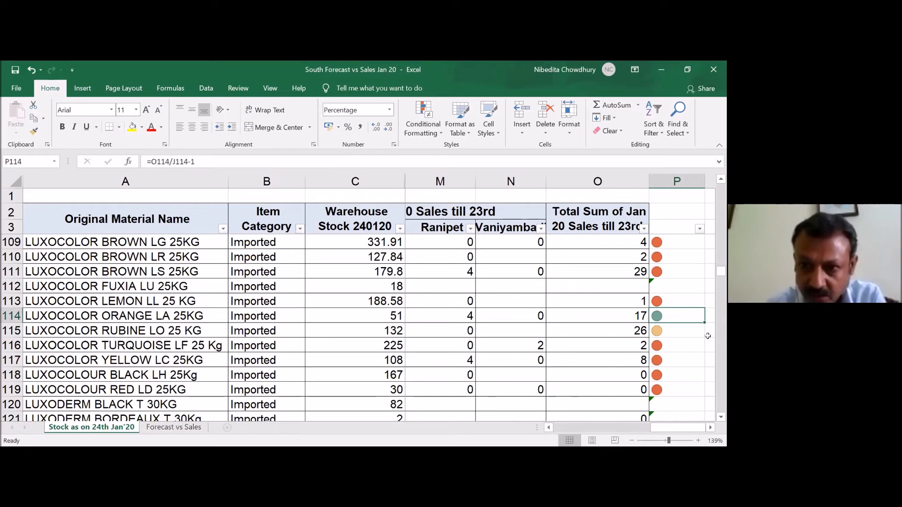
key("Left")
key("Left")
key("Left")
key("Right")
key("Right")
key("Right")
key("Left")
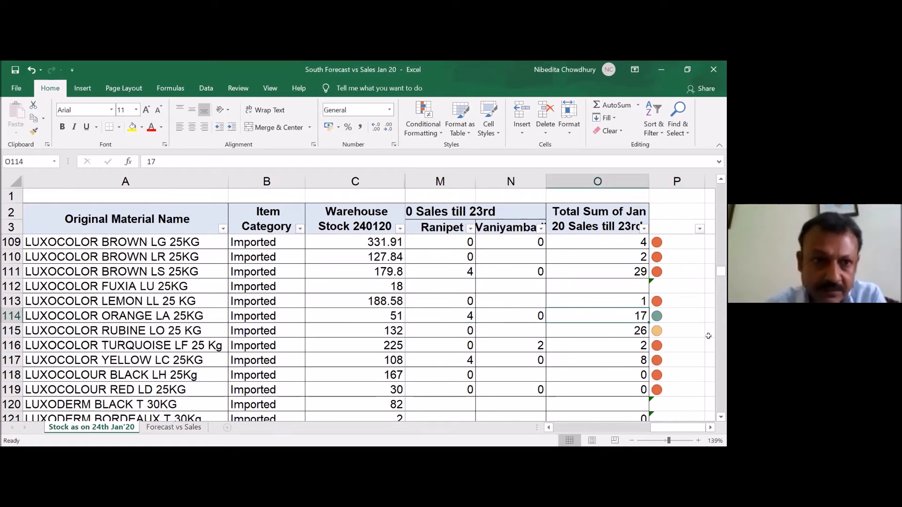
key("Right")
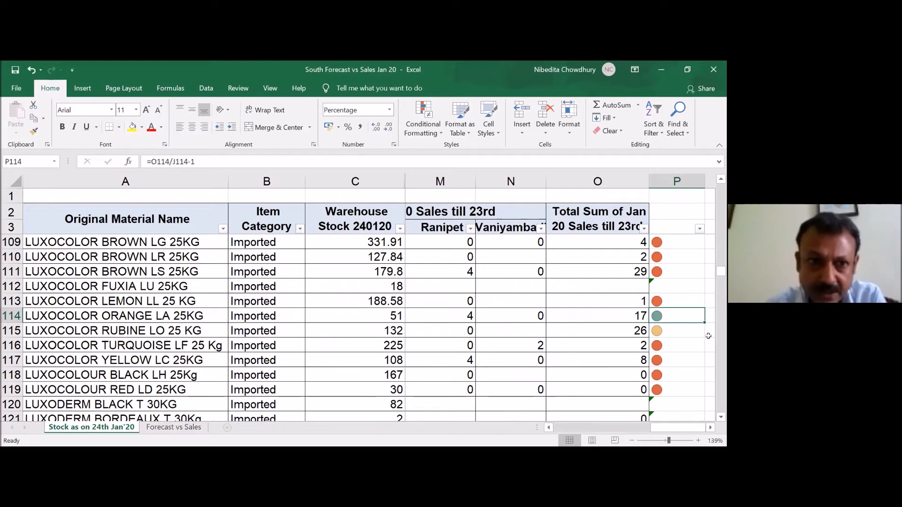
- Compare the January budget total in J114 with the sales total in O114 and its icon in P114
key("Left")
key("Left")
key("Left")
key("Left")
key("Left")
key("Left")
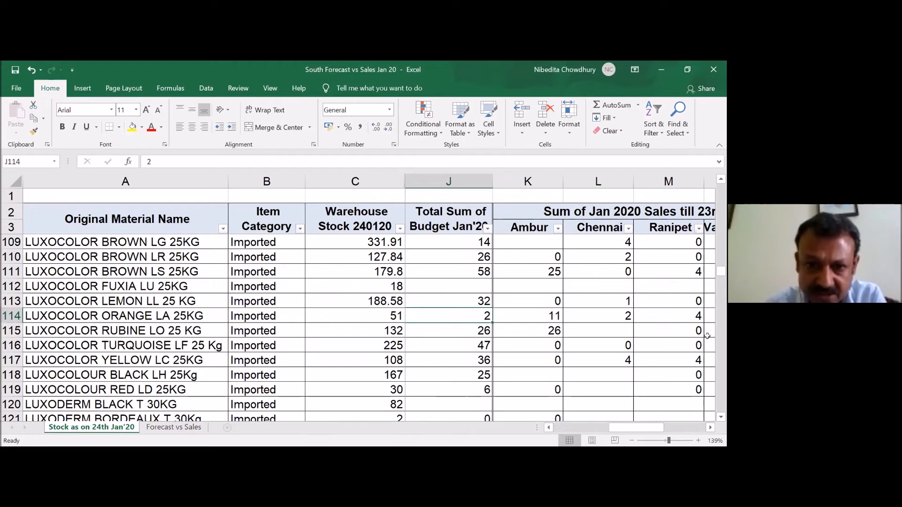
key("Right")
key("Right")
key("Right")
key("Right")
key("Right")
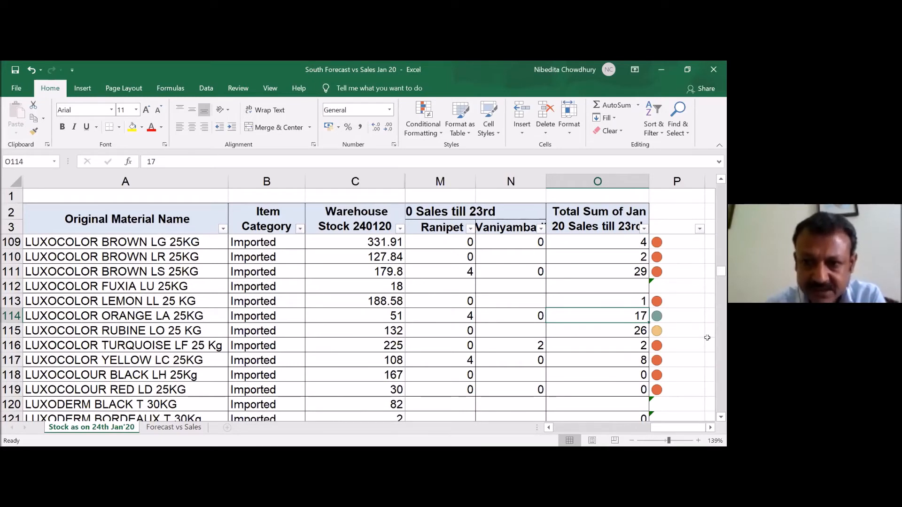
key("Right")
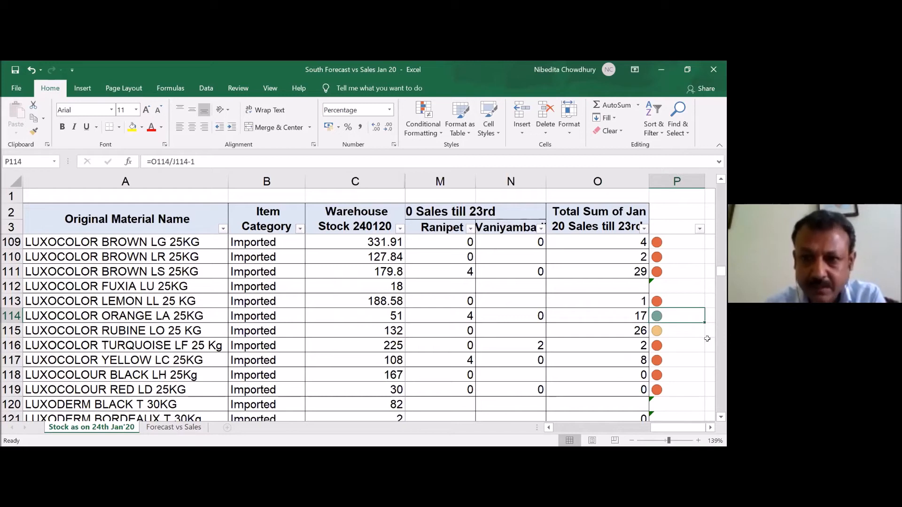
- Check the sales and budget totals behind the icon for LUXOCOLOR RUBINE LO 25 KG in row 115
key("Down")
key("Left")
key("Left")
key("Left")
key("Left")
key("Left")
key("Left")
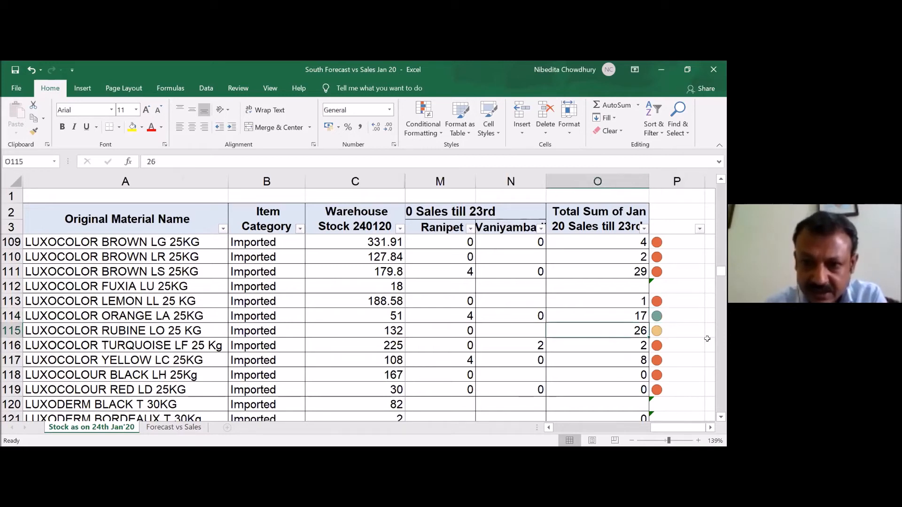
key("Left")
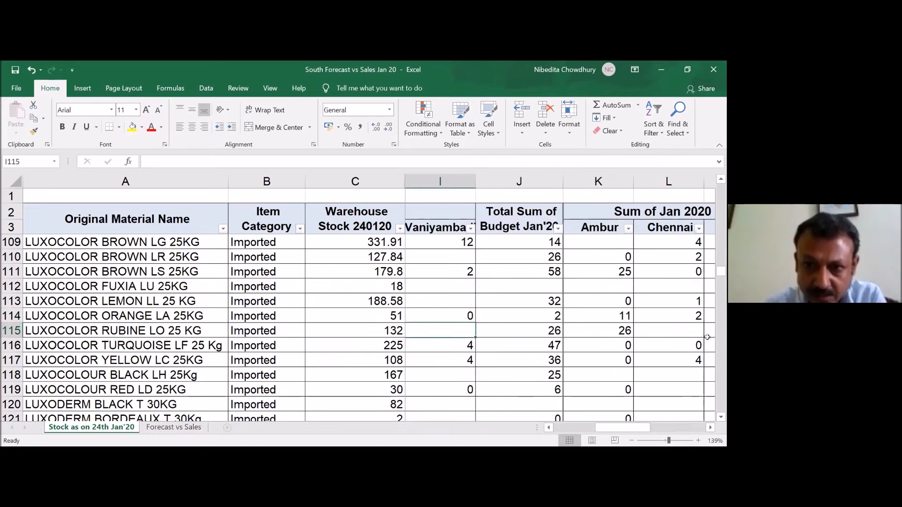
- Go through the January sales figures by city in row 115 up to the sales total and the icon in P115
key("Right")
key("Right")
key("Right")
key("Right")
key("Right")
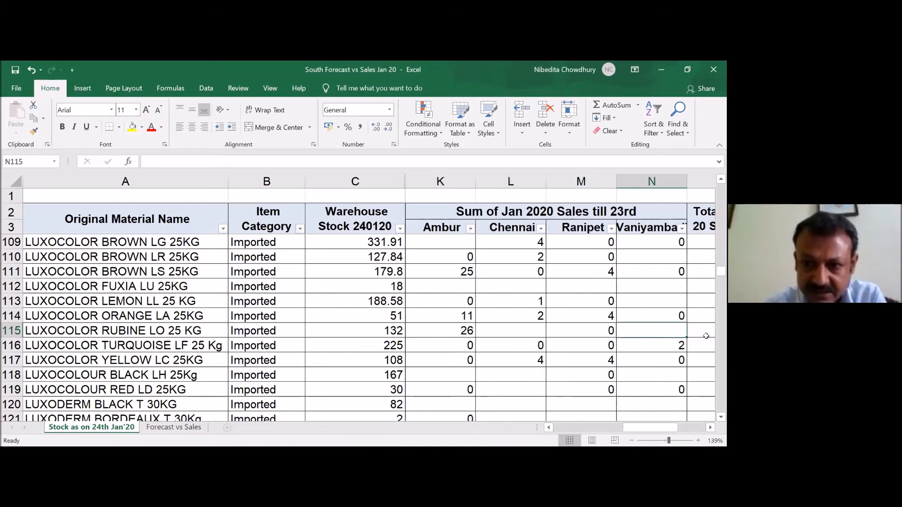
key("Right")
key("Right")
key("Left")
key("Right")
- Compare the budget total in J117 with the sales total in O117 and the icon formula in P117 for LUXOCOLOR YELLOW LC 25KG
key("Down")
key("Down")
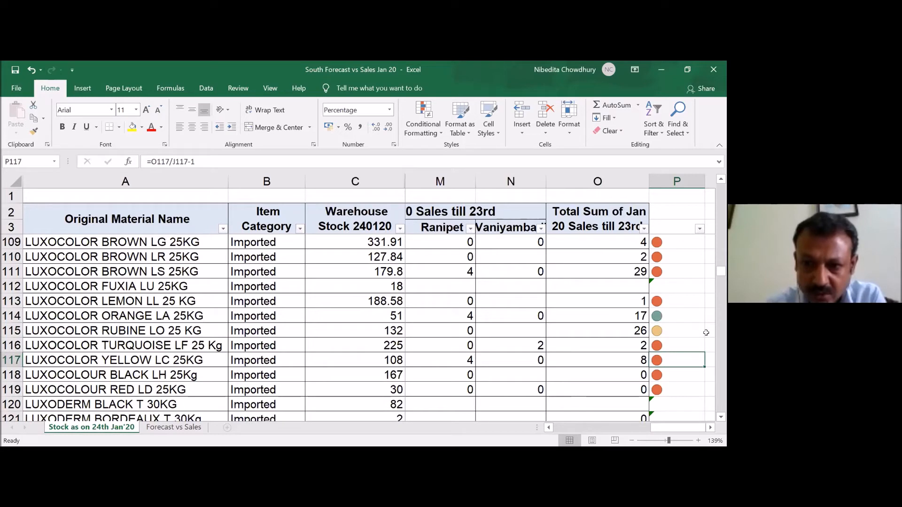
key("Left")
key("Left")
key("Left")
key("Left")
key("Left")
key("Left")
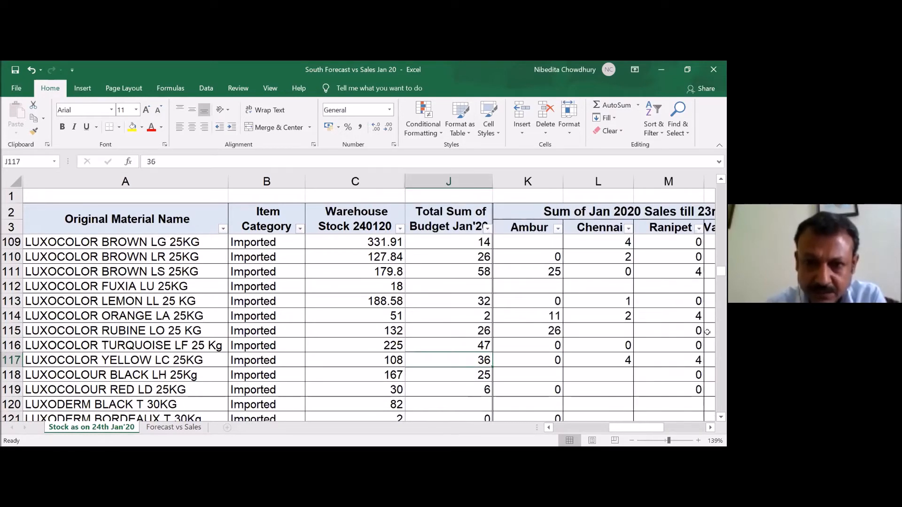
key("Right")
key("Right")
key("Right")
key("Right")
key("Right")
key("Right")
key("Left")
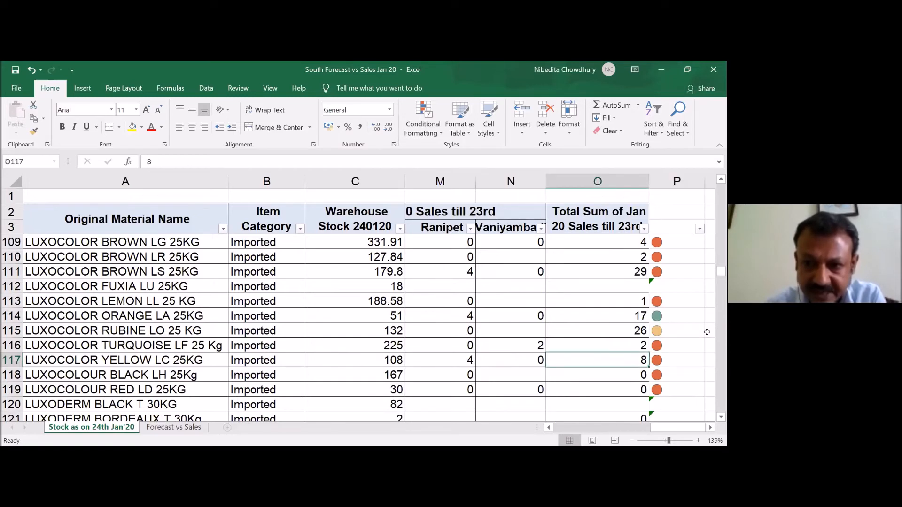
key("Right")
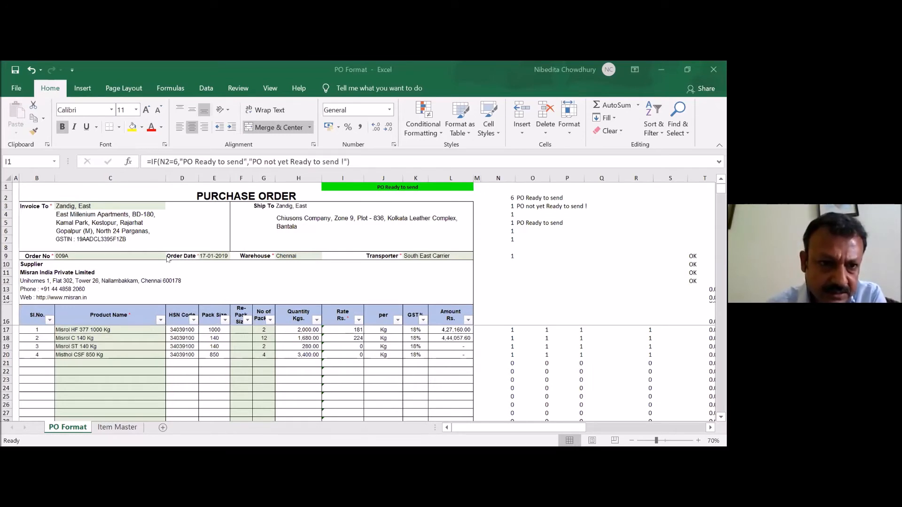
- In the PO Format workbook, check the lookup formula in C4, clear the Invoice To cell C3 to test it, and undo the deletion
left_click(95, 215)
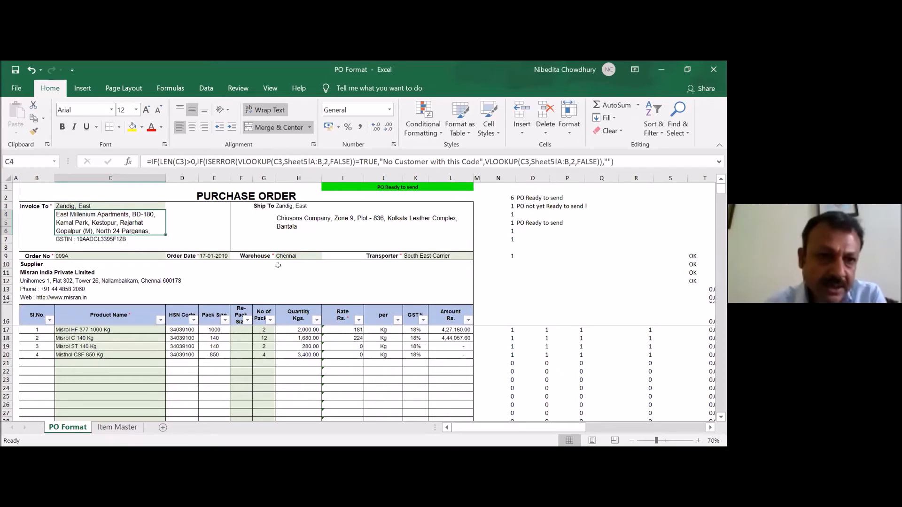
key("Up")
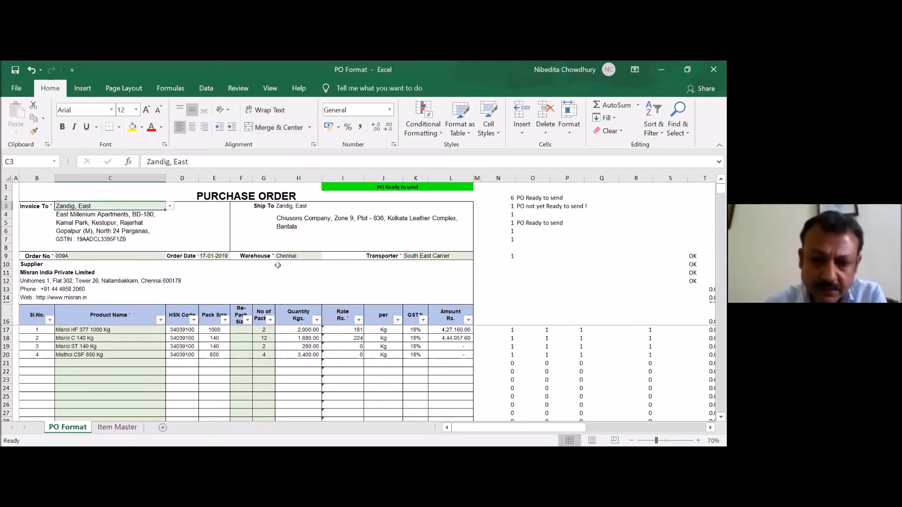
key("Delete")
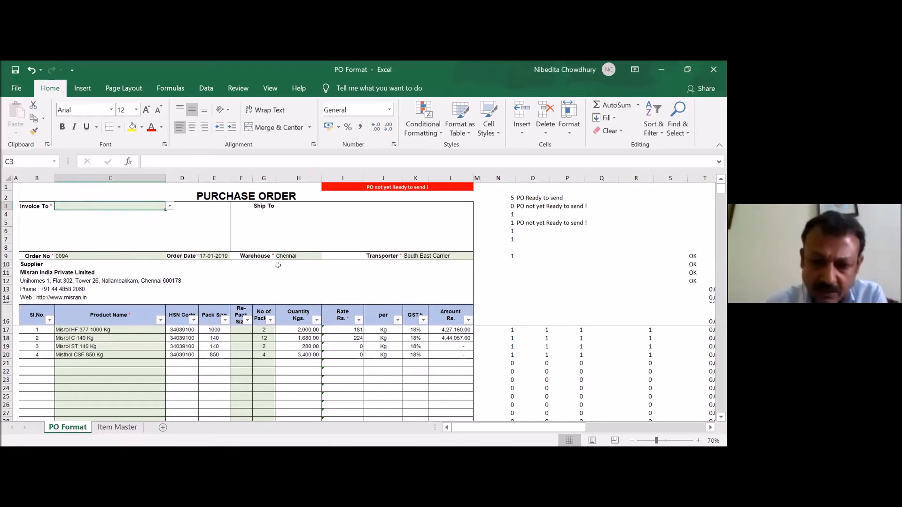
key("Down")
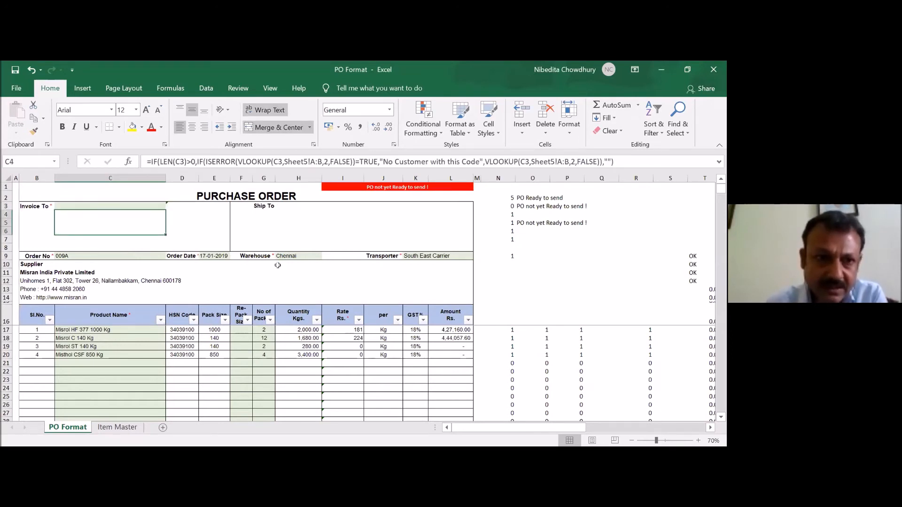
key("Up")
key("ctrl+z")
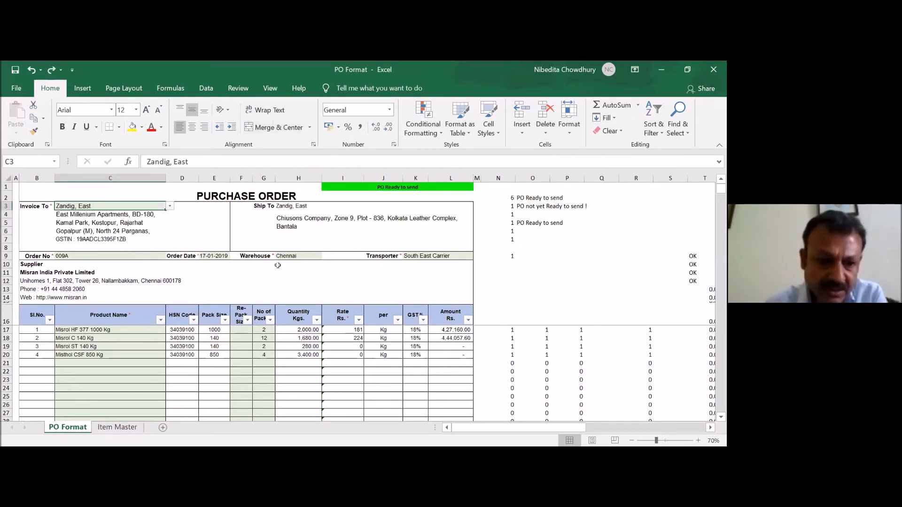
- Try to enter a person's name and the text "Lerr" in the Invoice To cell C3, cancelling each entry
key("F2")
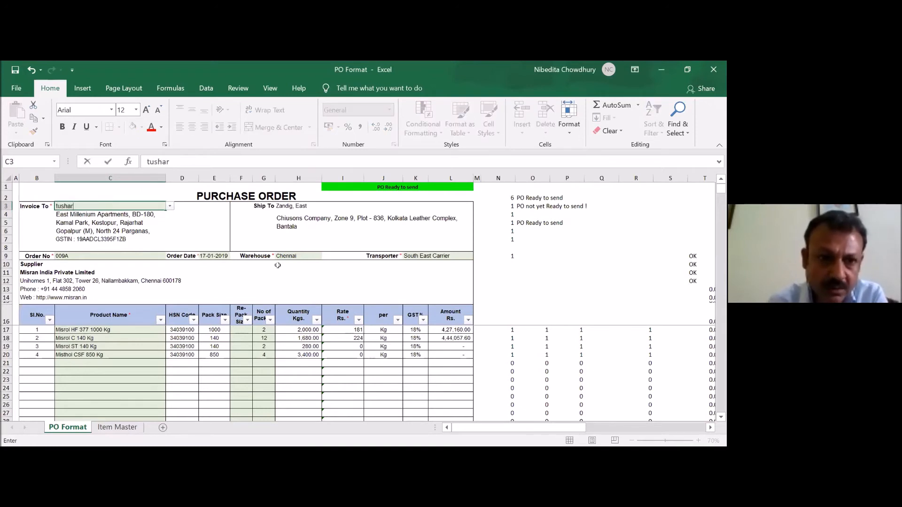
key("Return")
key("Tab")
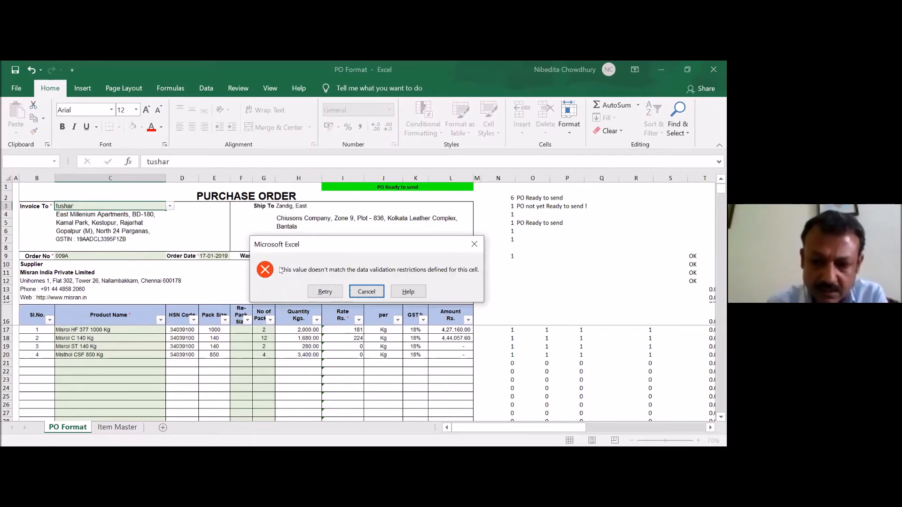
left_click(367, 292)
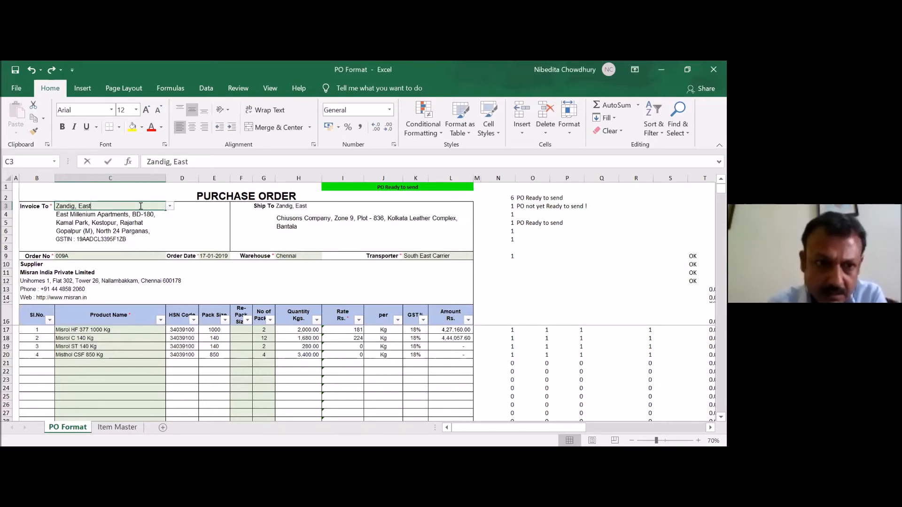
type("Lerr")
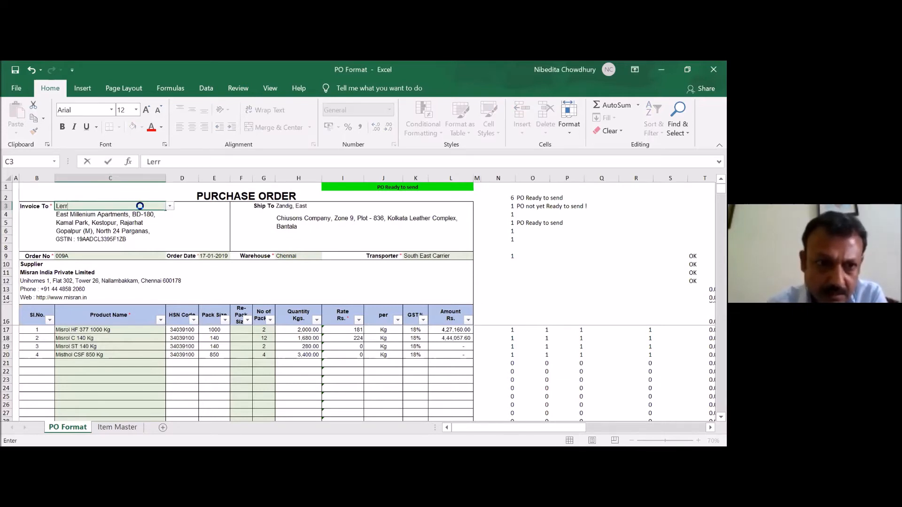
key("Return")
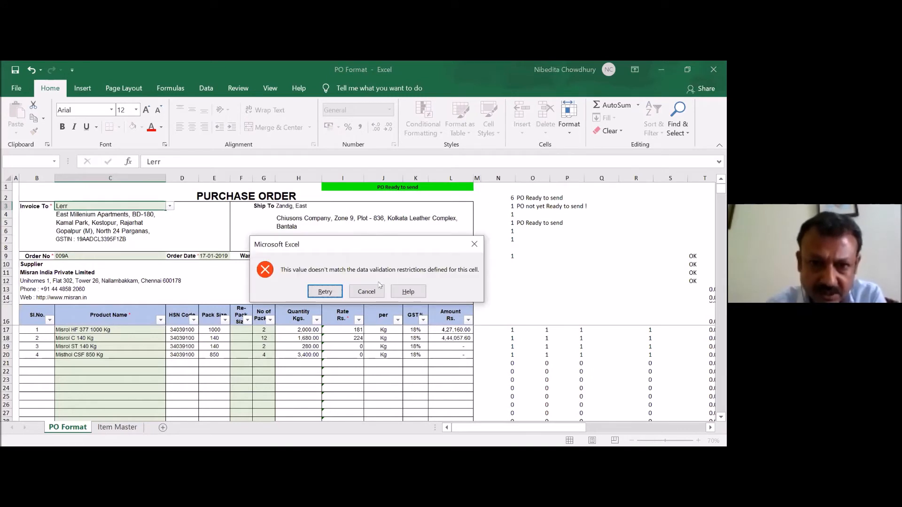
left_click(367, 292)
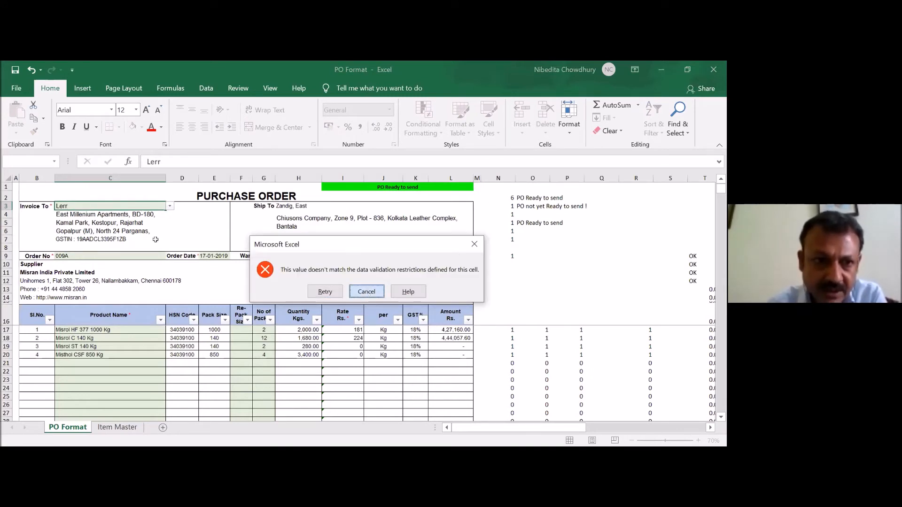
left_click(440, 133)
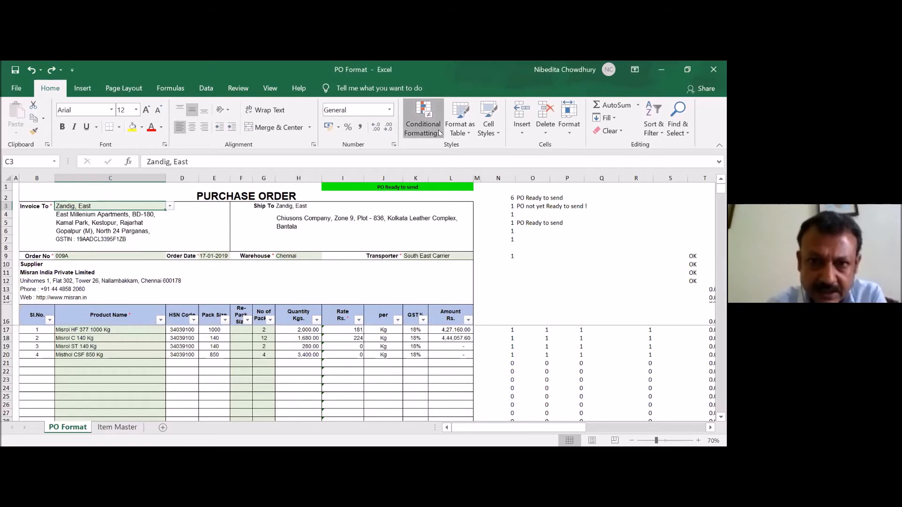
mouse_move(441, 141)
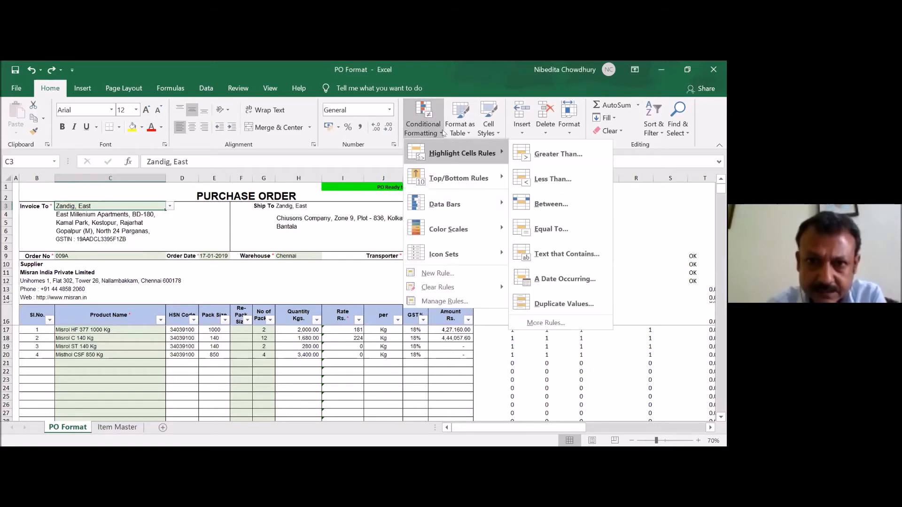
left_click(442, 135)
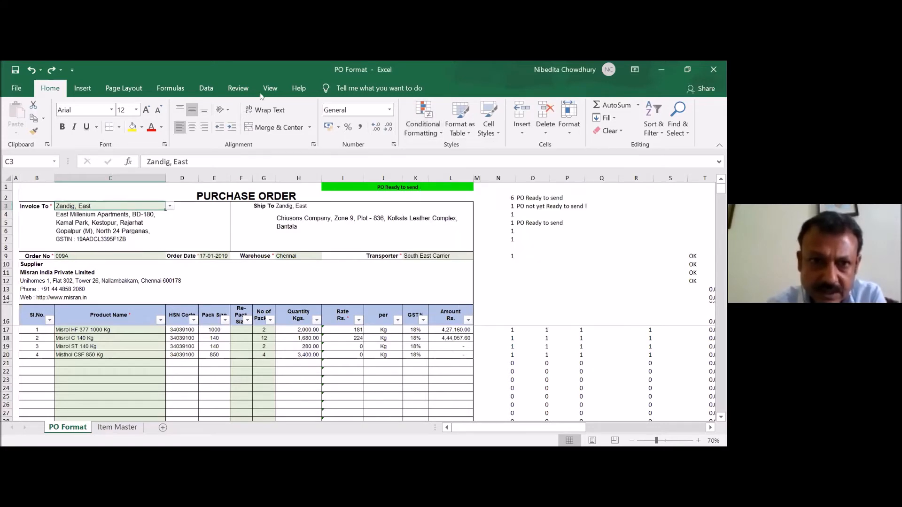
- Examine the data validation criteria of the Invoice To cell C3, including the allowed types and the list source, and discard any changes
left_click(205, 88)
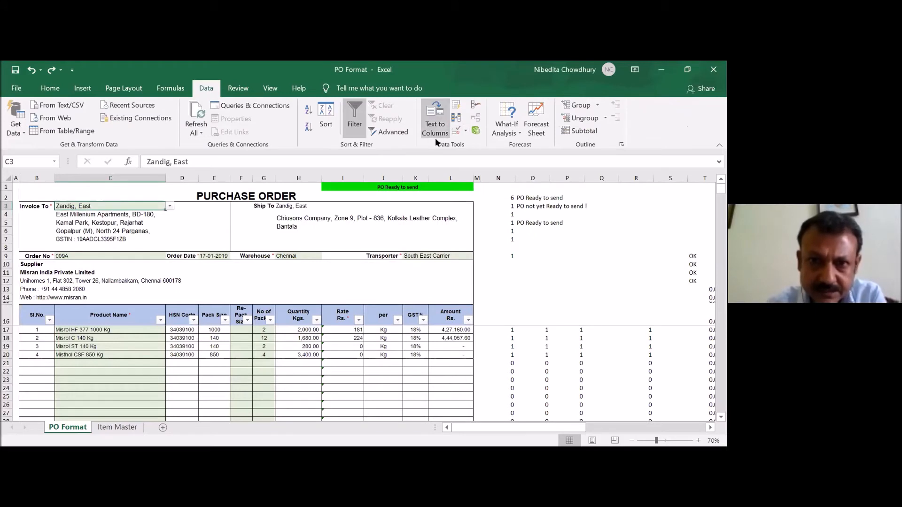
left_click(454, 131)
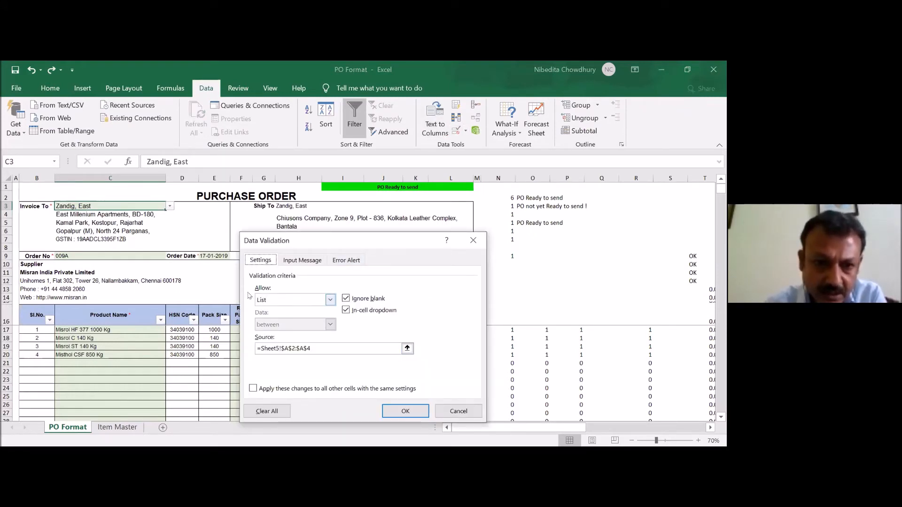
left_click(330, 300)
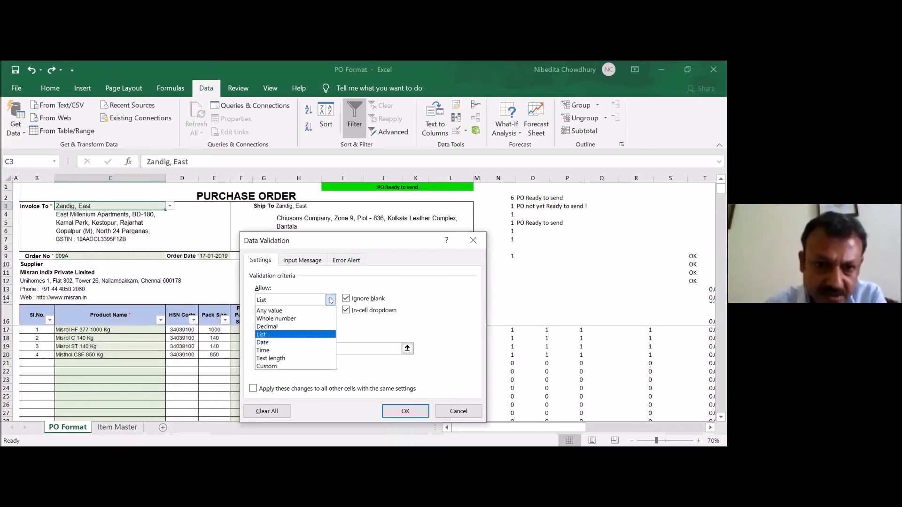
left_click(291, 335)
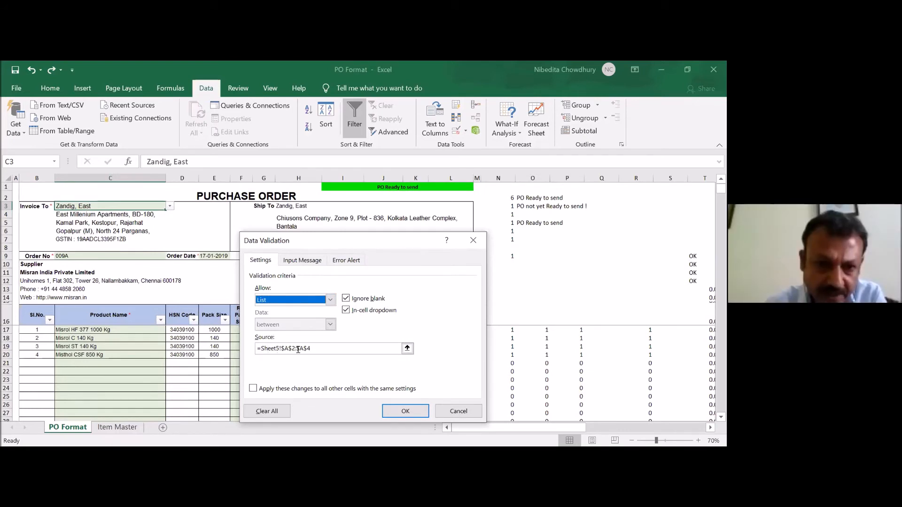
left_click(459, 411)
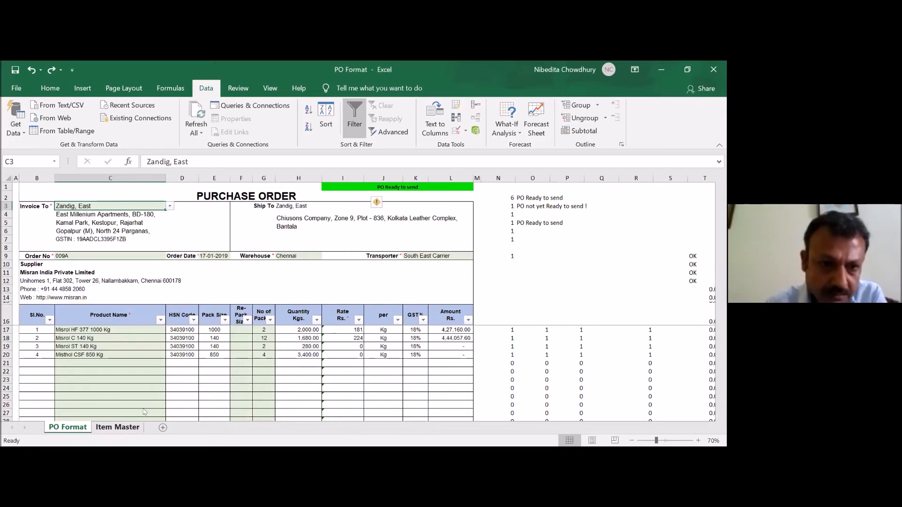
- Unhide Sheet5 in the PO Format workbook
right_click(118, 427)
left_click(143, 410)
left_click(75, 373)
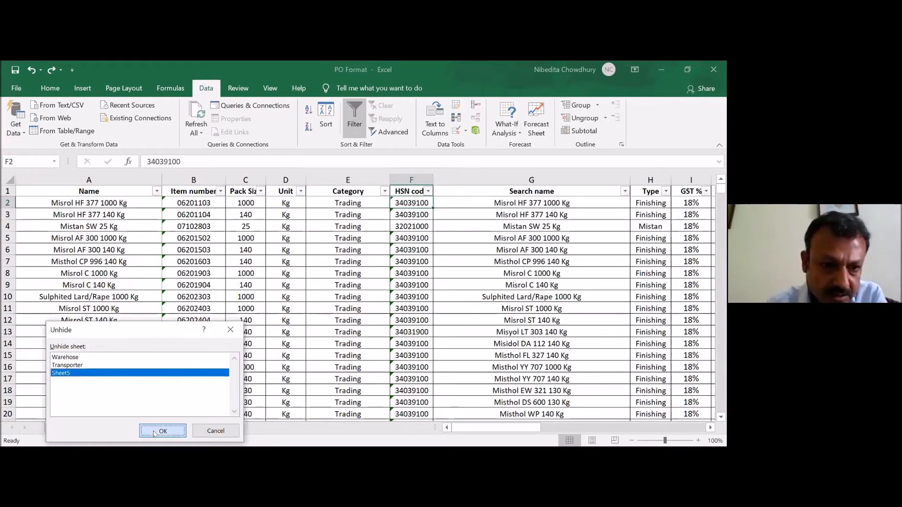
left_click(155, 433)
- Examine the source names in A2:A4 of Sheet5 and compare them with the choices offered in C3 of the PO Format sheet
left_click(89, 202)
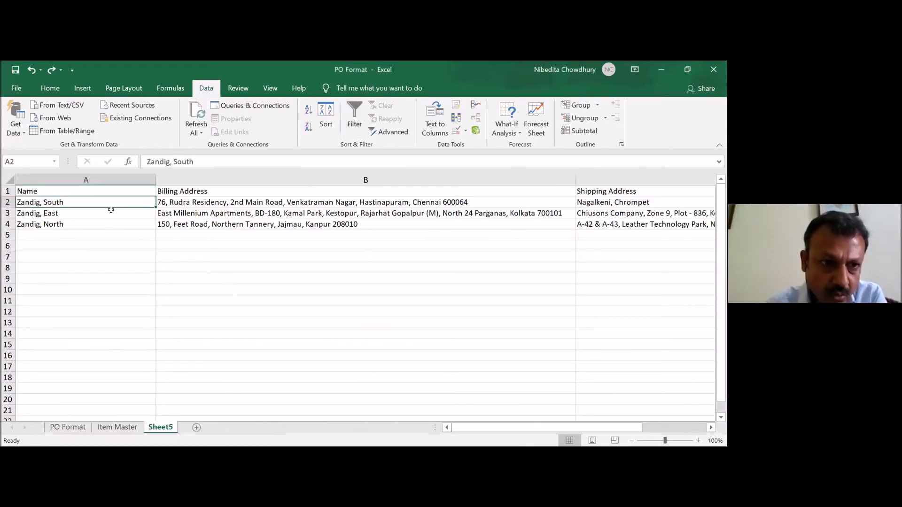
key("Down")
key("Down")
key("Up")
key("Up")
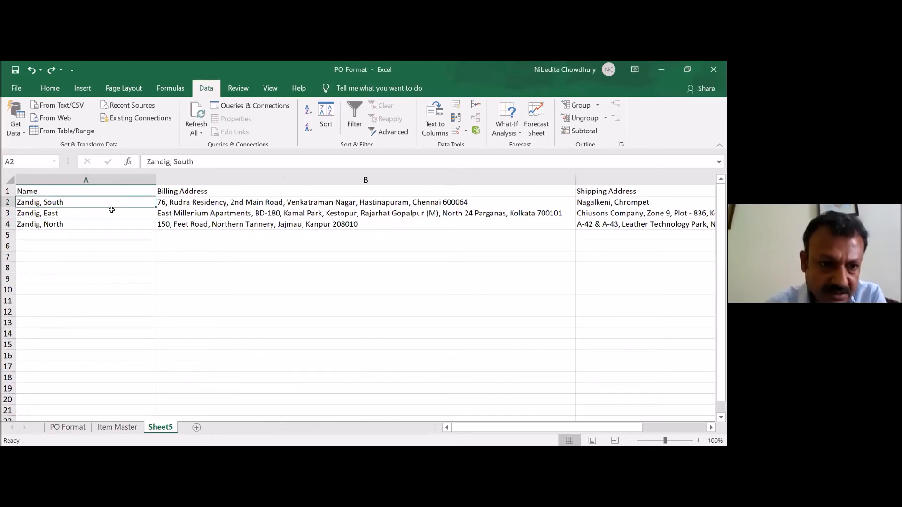
left_click(67, 428)
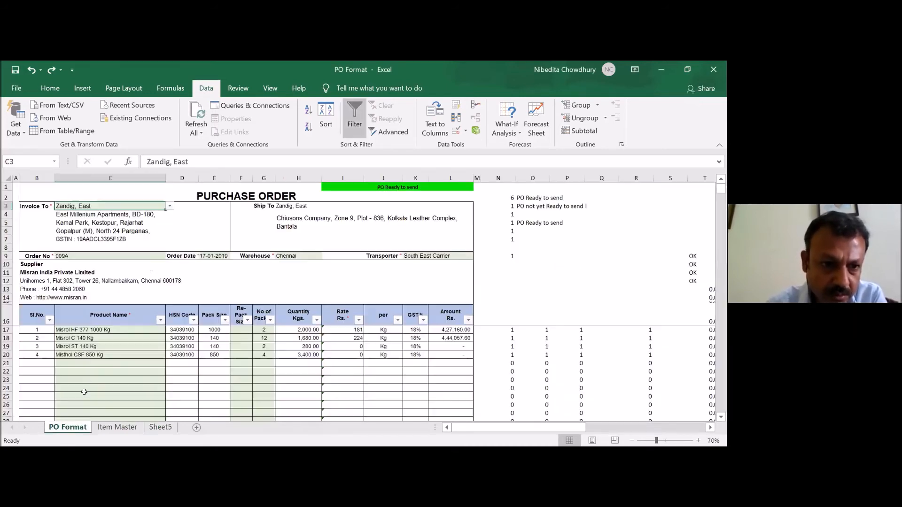
left_click(169, 206)
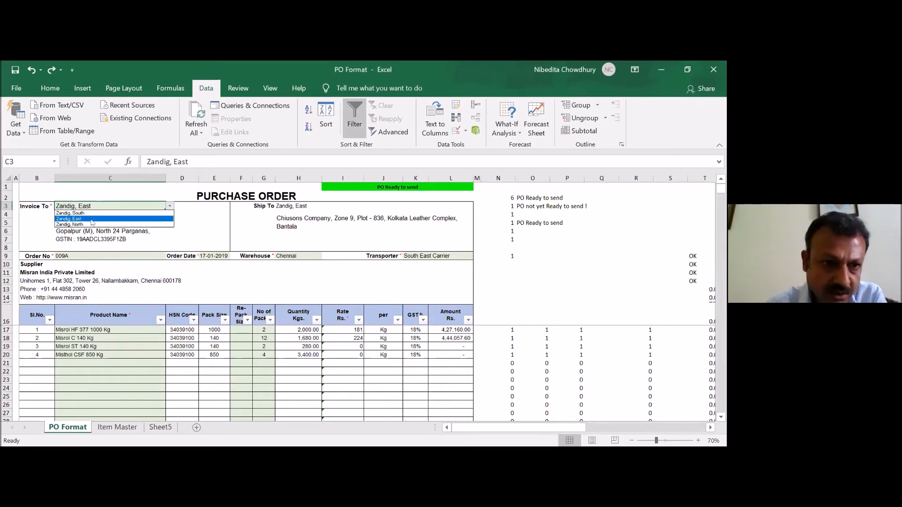
- Examine the list source, input message and error alert options of C3's data validation, and close them without changes
left_click(465, 133)
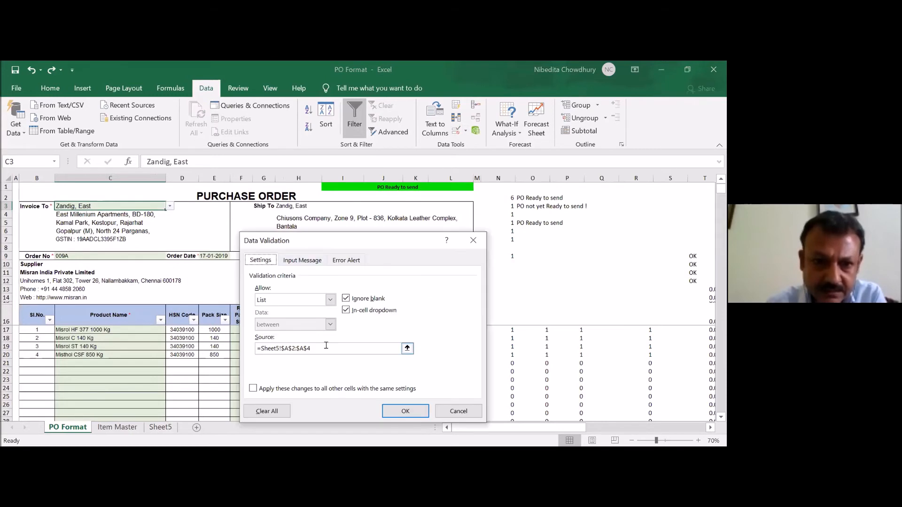
left_click(310, 262)
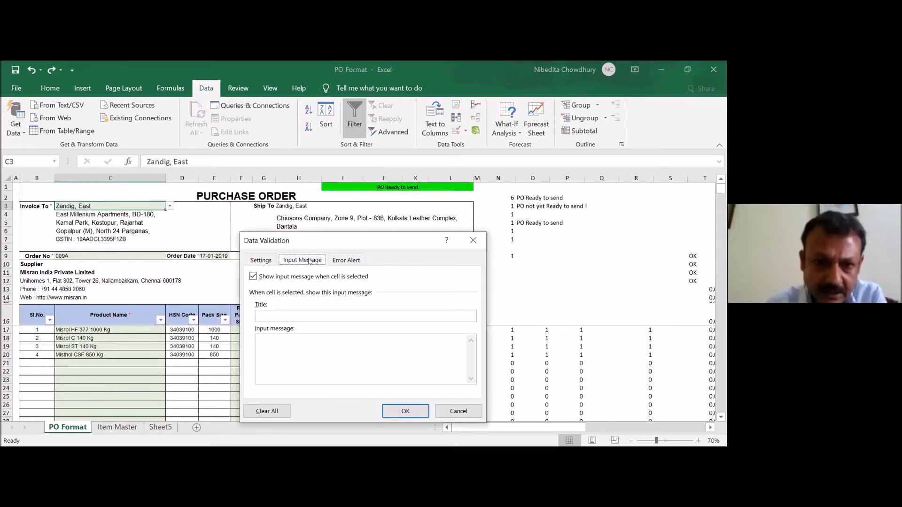
left_click(343, 263)
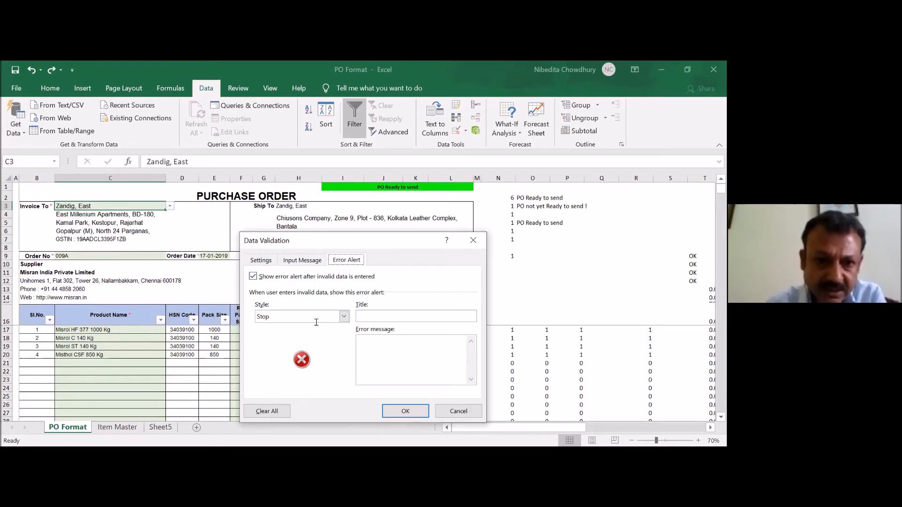
left_click(460, 412)
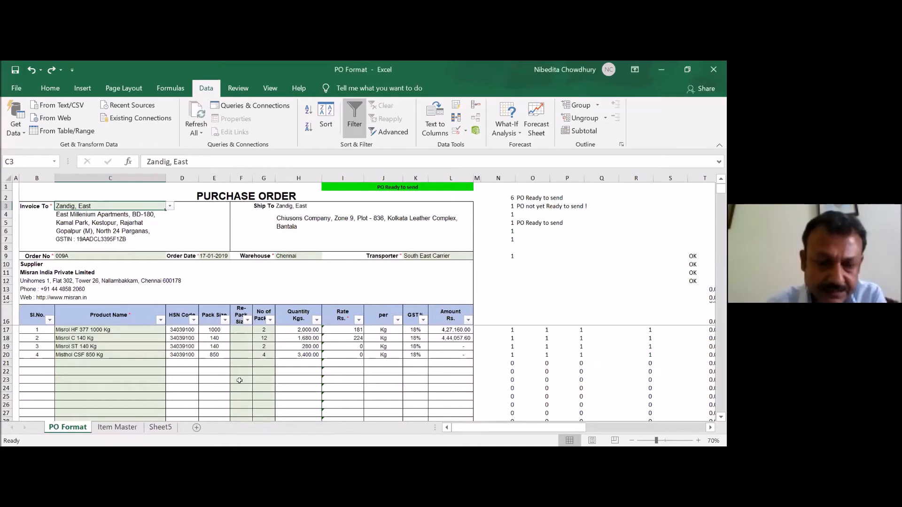
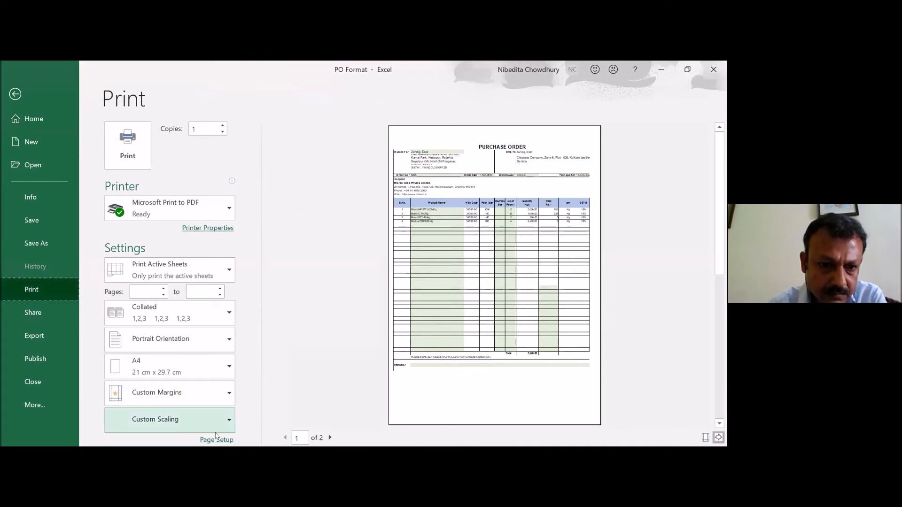
- Add a custom footer reading "Page : &[Page]/&[Pages]" in the centre section of the purchase order's page setup
left_click(216, 440)
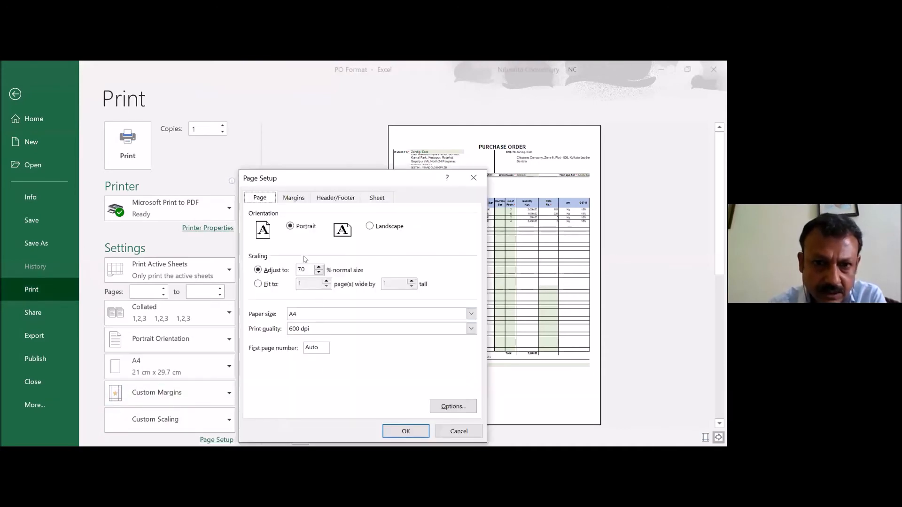
left_click(293, 197)
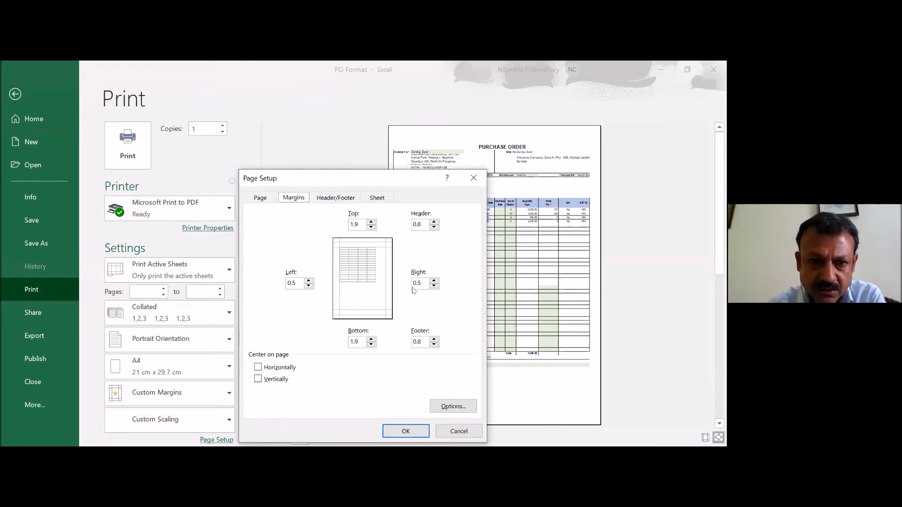
left_click(336, 198)
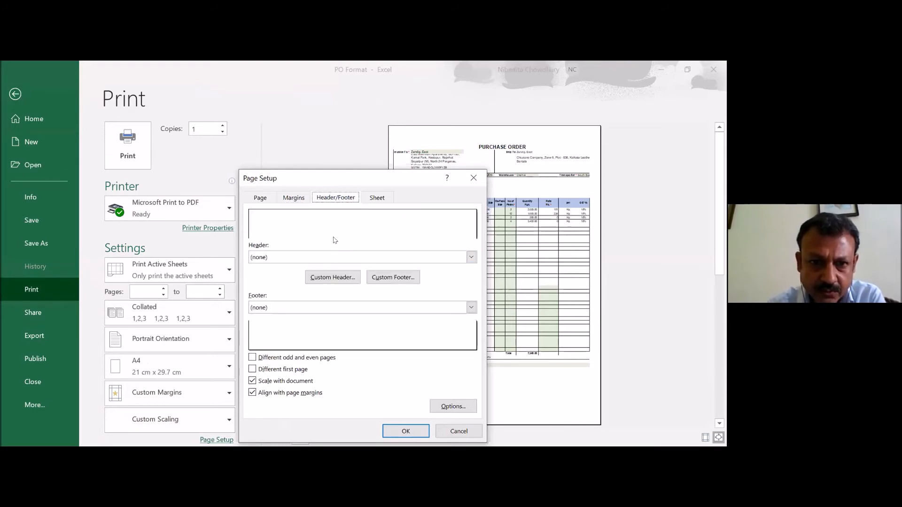
left_click(384, 279)
left_click(331, 353)
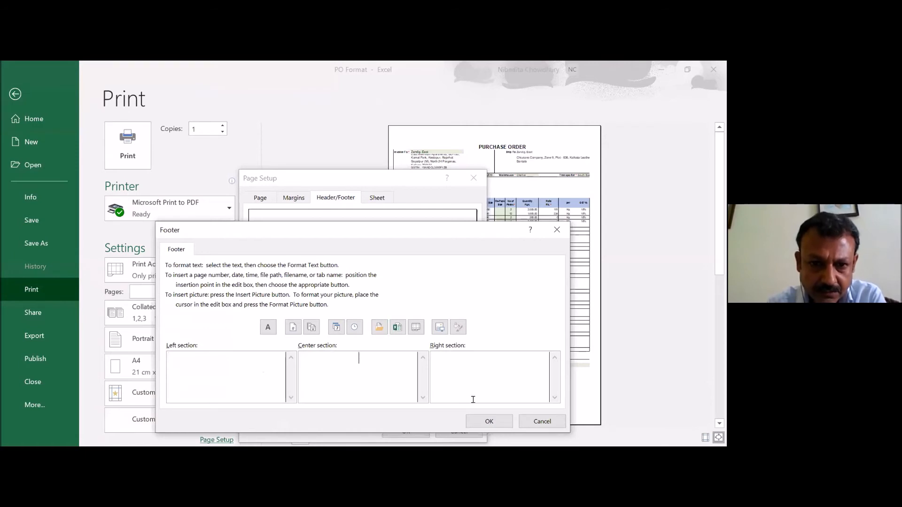
type("Page :")
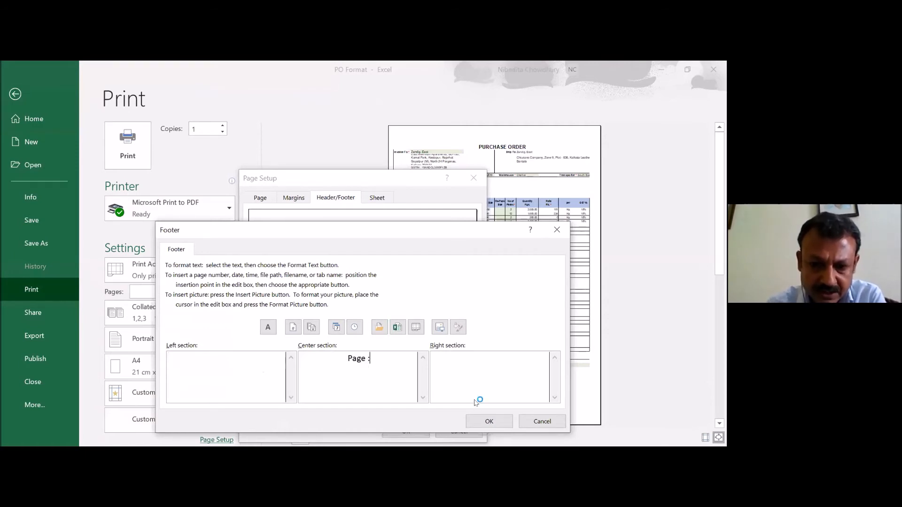
left_click(292, 328)
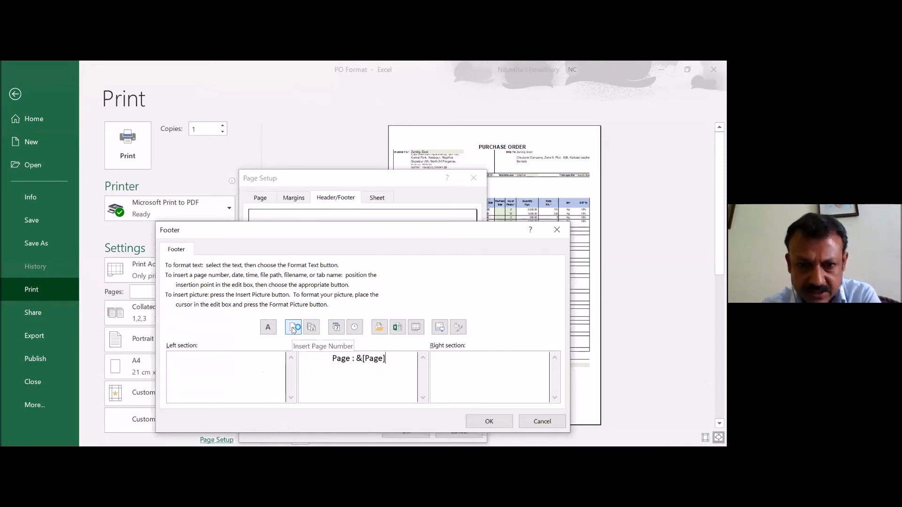
type("/")
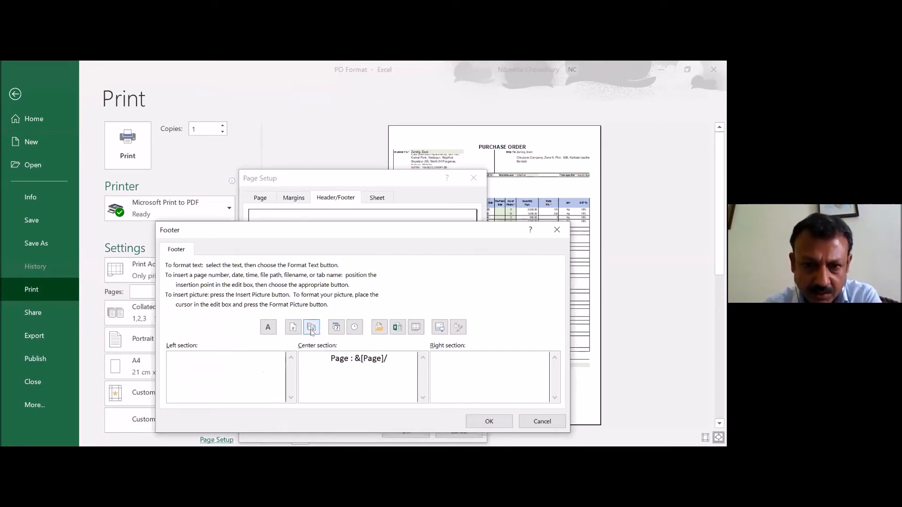
left_click(311, 329)
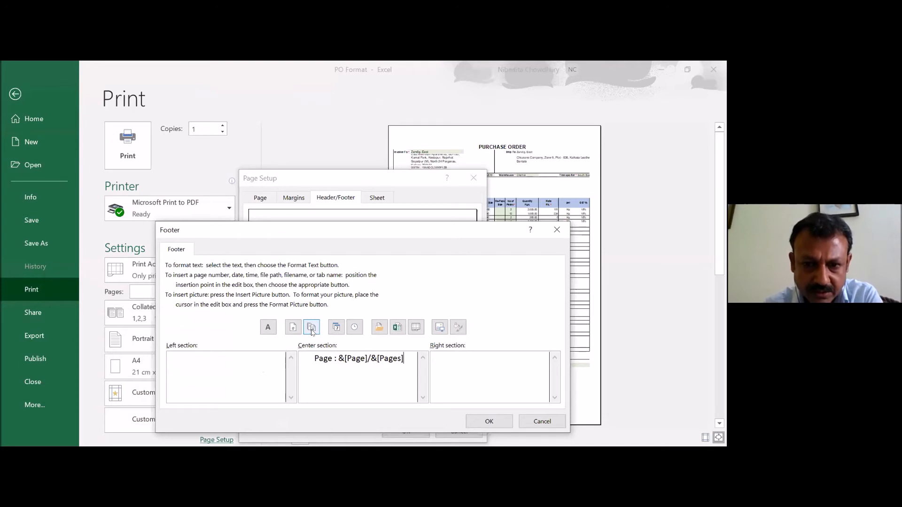
left_click(489, 422)
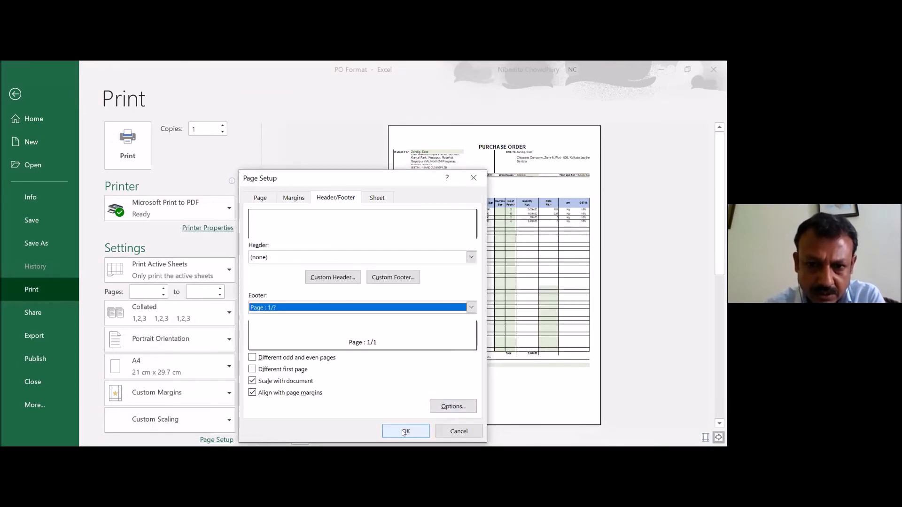
left_click(403, 431)
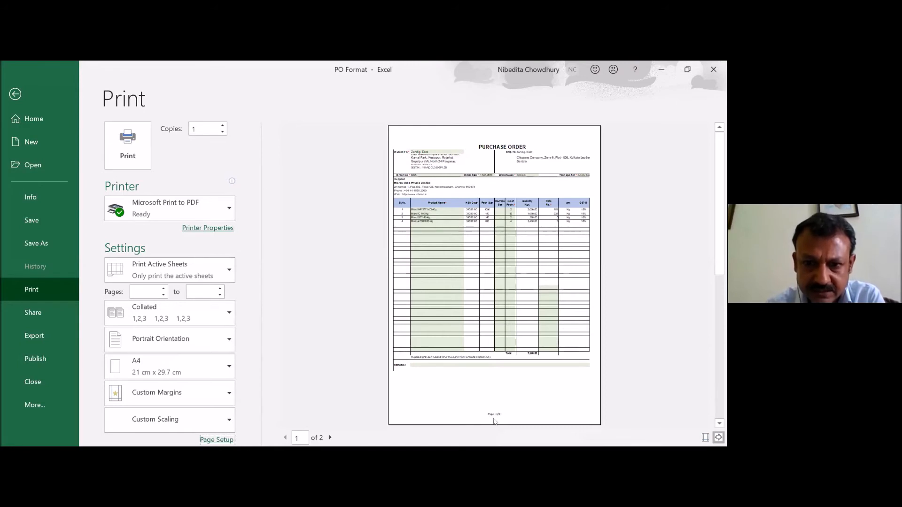
- Examine the page scaling, sheet and header/footer options of the page setup, close them without changes and leave the print view
left_click(217, 439)
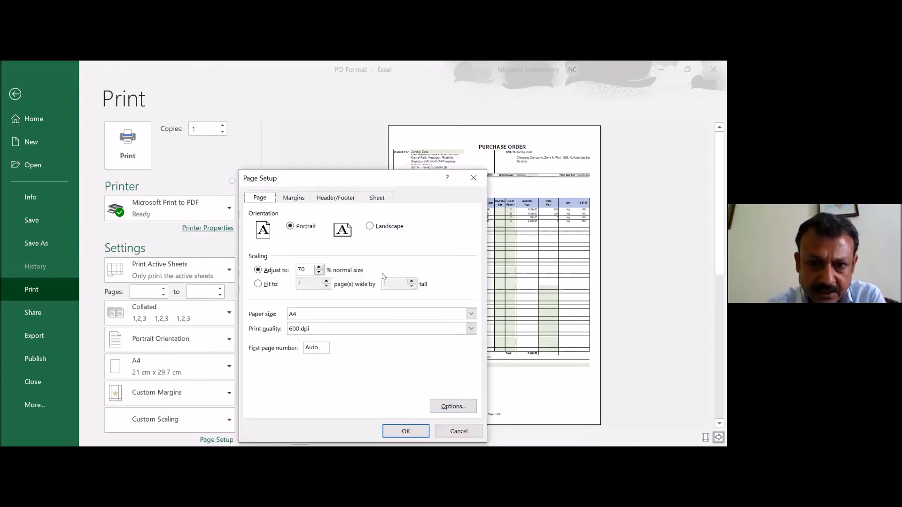
left_click(451, 433)
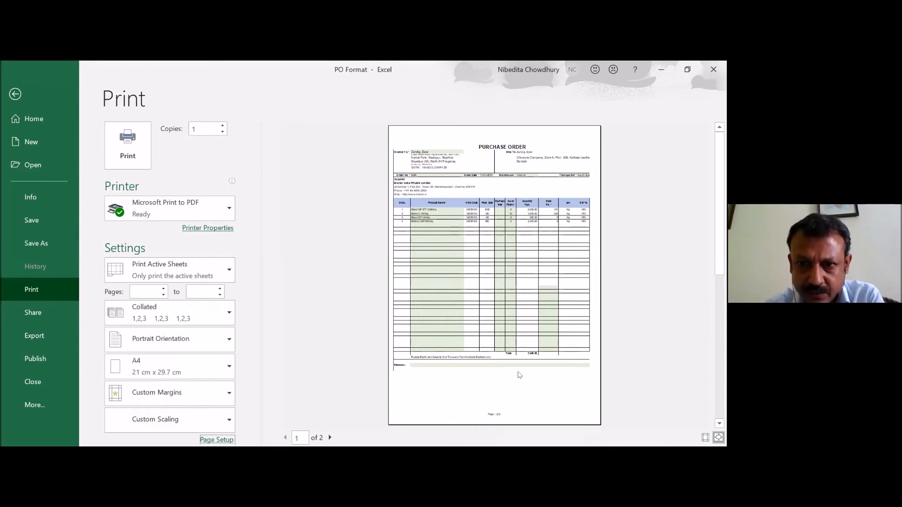
left_click(214, 440)
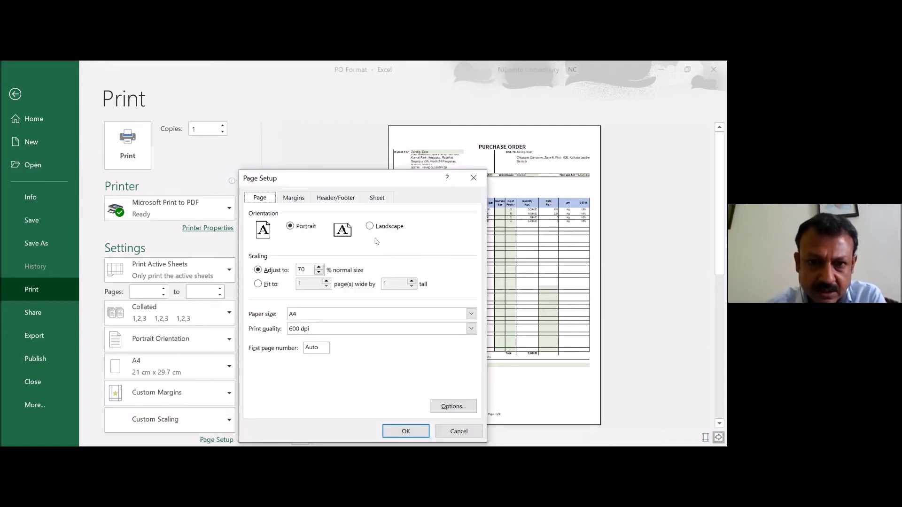
left_click(377, 197)
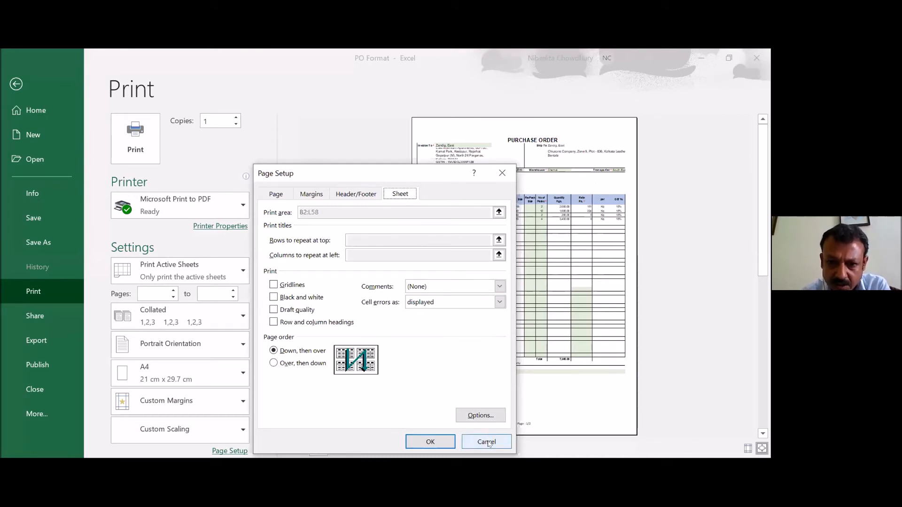
left_click(361, 194)
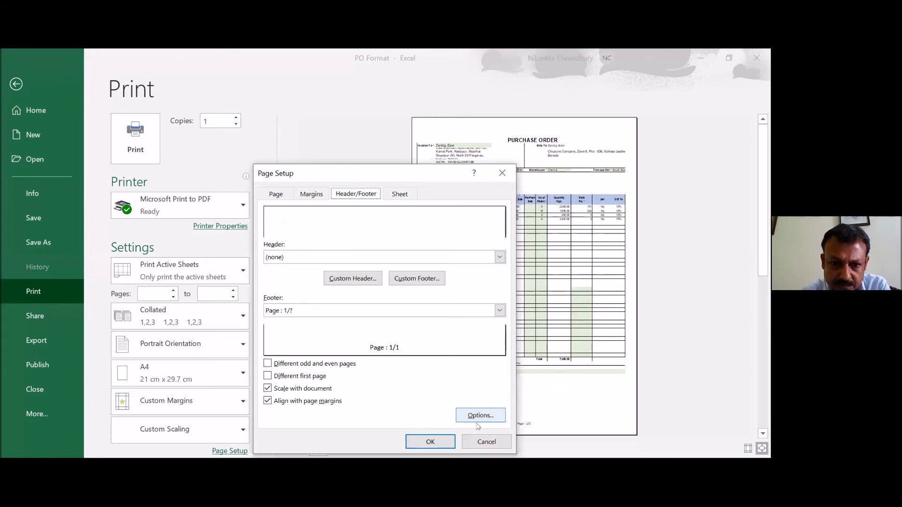
left_click(479, 443)
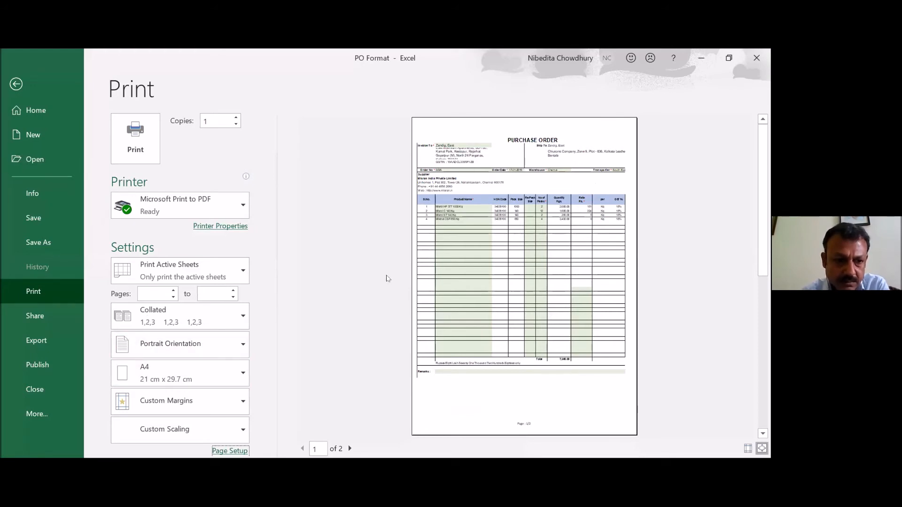
key("Escape")
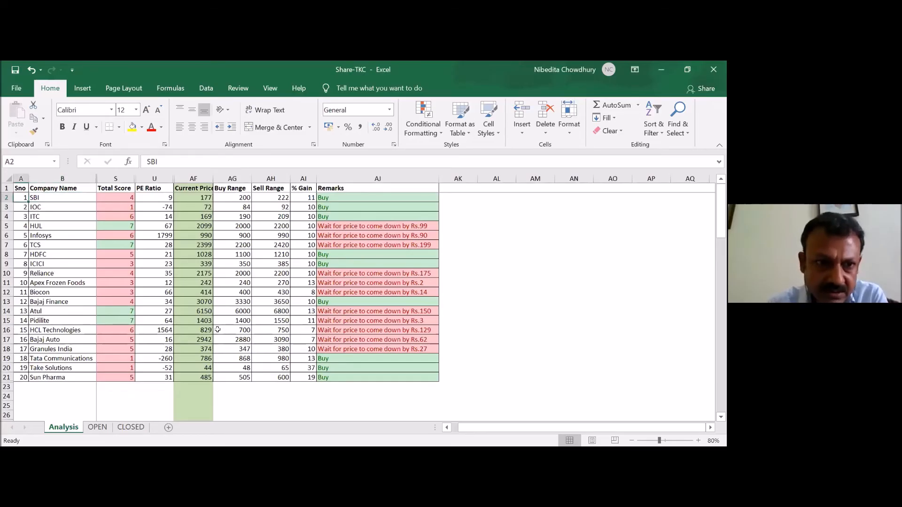
- Examine the Company Name column and the Total Score formula in S2 on the Analysis sheet of the Share-TKC workbook
key("Right")
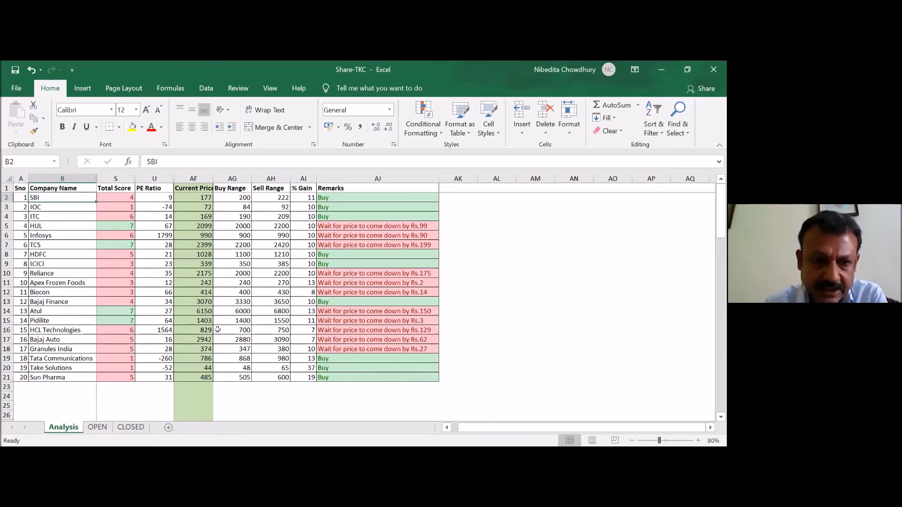
key("Right")
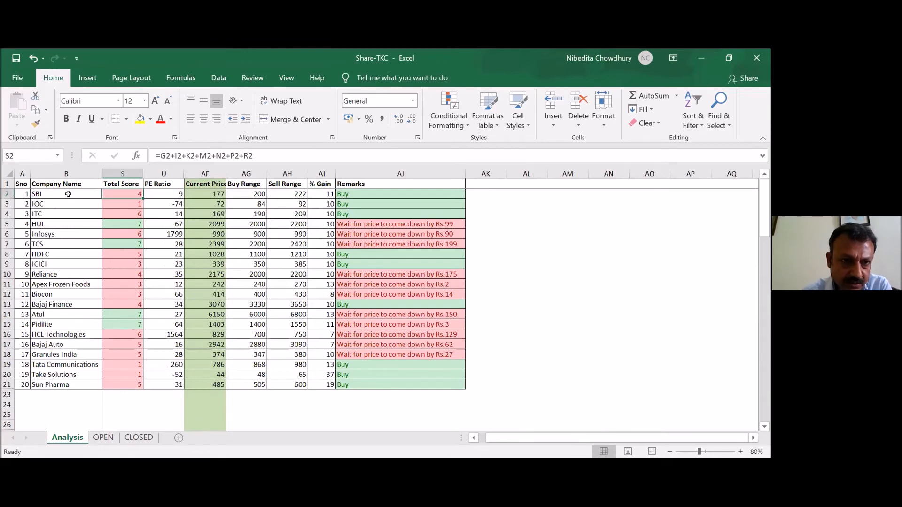
left_click(84, 179)
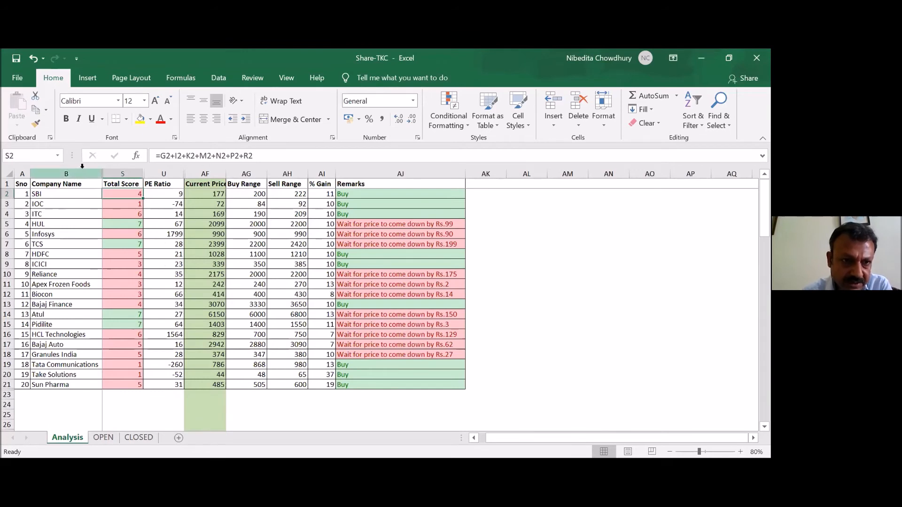
left_click(115, 193)
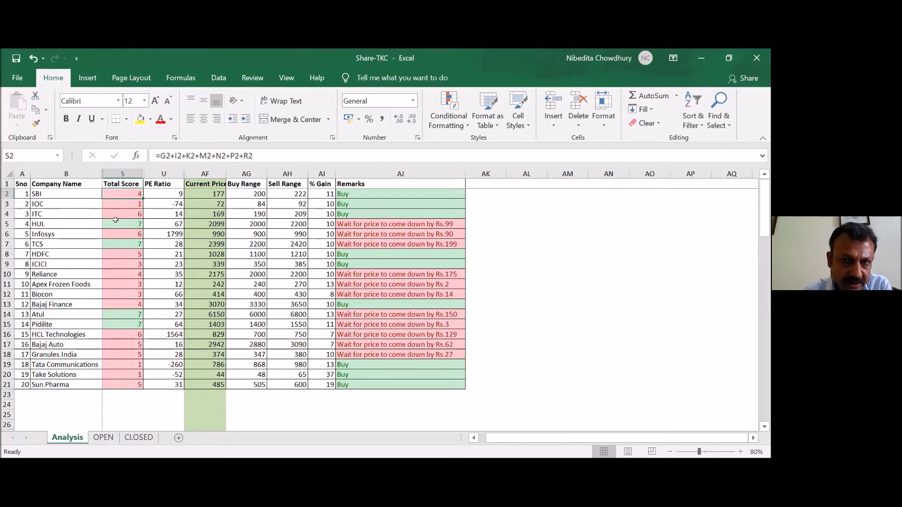
- Examine the conditional formatting rules applied to the Total Score cell S5 and close the rules manager without changes
left_click(115, 220)
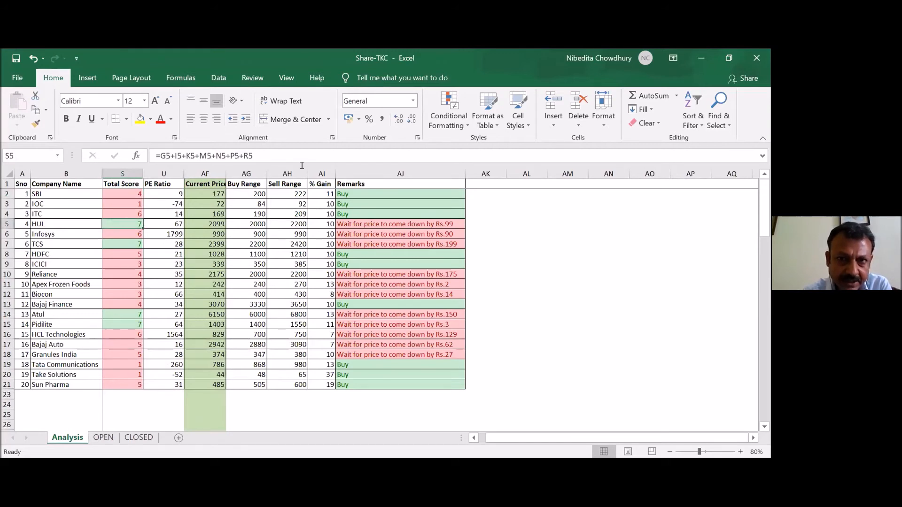
left_click(460, 130)
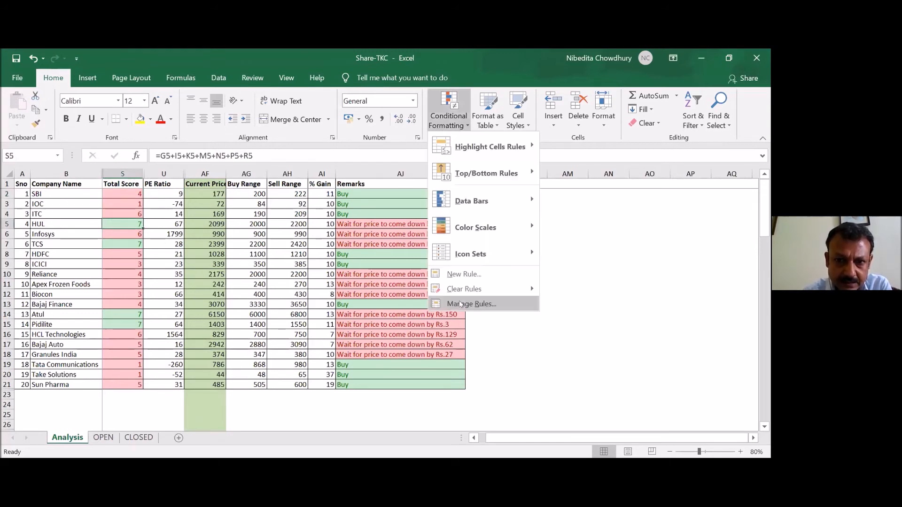
left_click(460, 302)
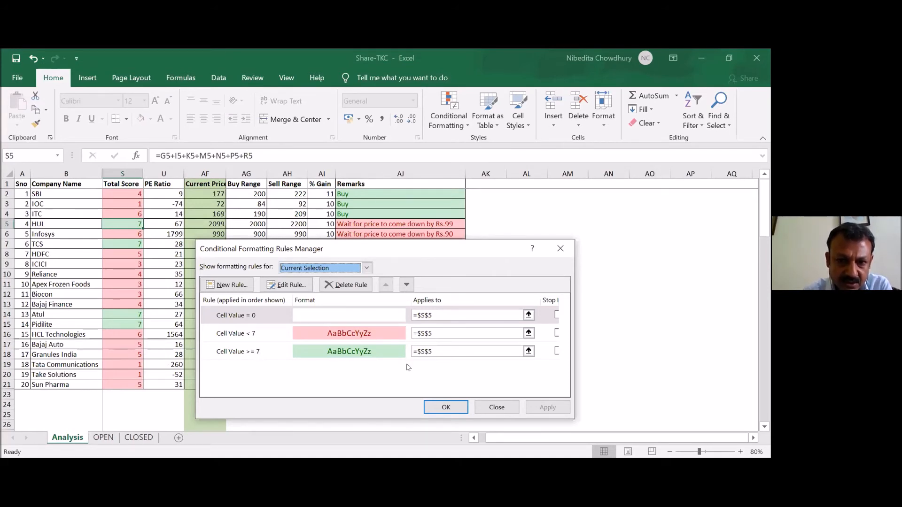
key("Return")
- Review the Total Score cells and SBI's row 2 values across PE Ratio, Current Price, Buy Range, Sell Range and % Gain
left_click(128, 203)
key("Down")
key("Down")
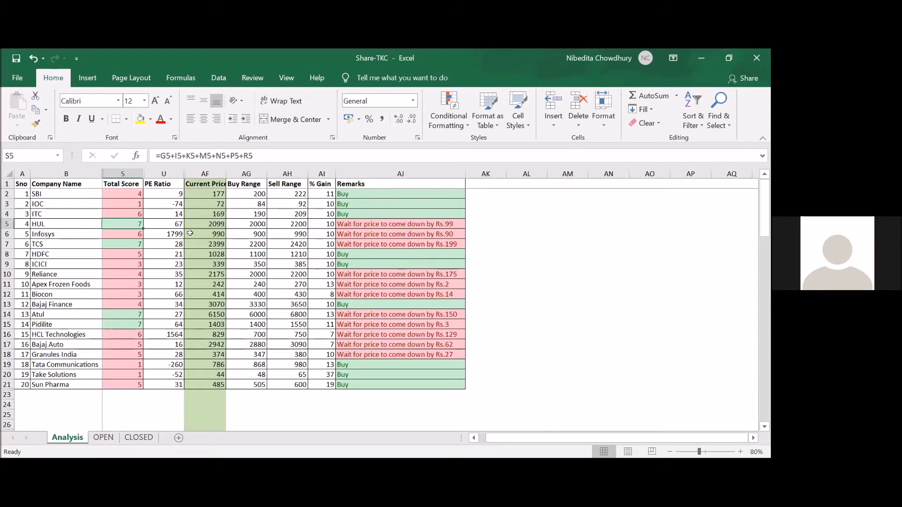
key("Up")
key("Up")
key("Up")
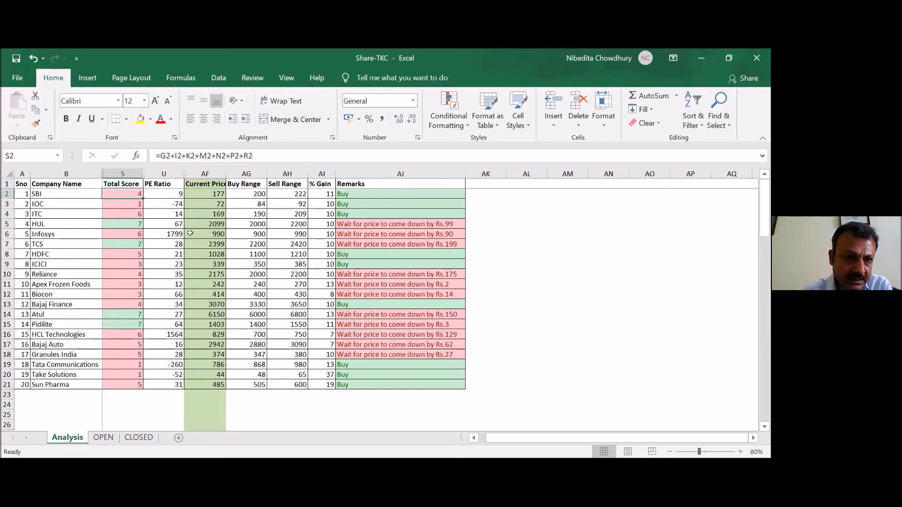
key("Right")
key("Right")
key("Right")
key("Right")
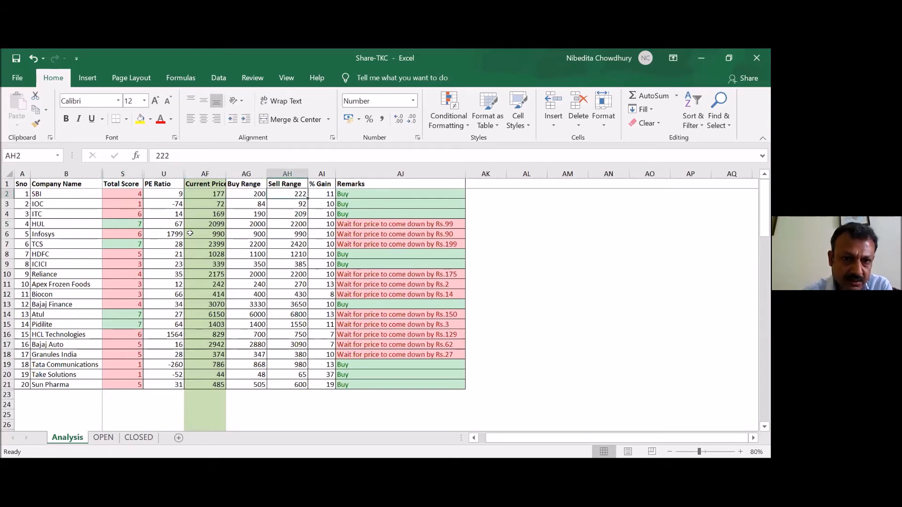
key("Right")
key("Right")
key("Left")
key("Left")
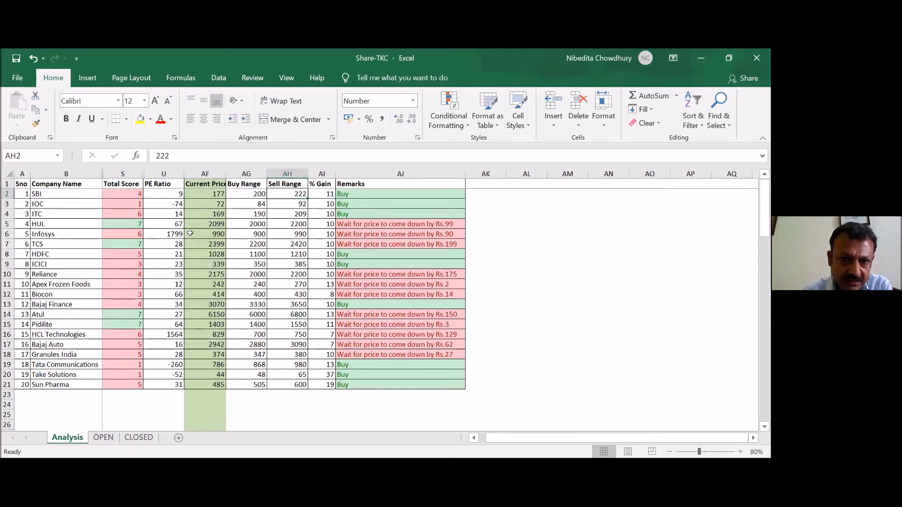
- Compare SBI's Buy Range in AG2 with its Current Price in AF2 and examine the Remarks formula in AJ2
key("Left")
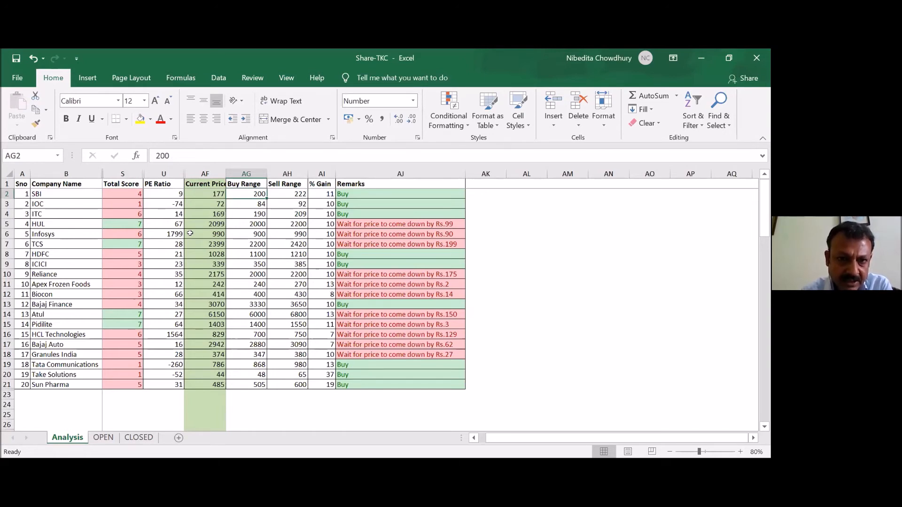
key("Left")
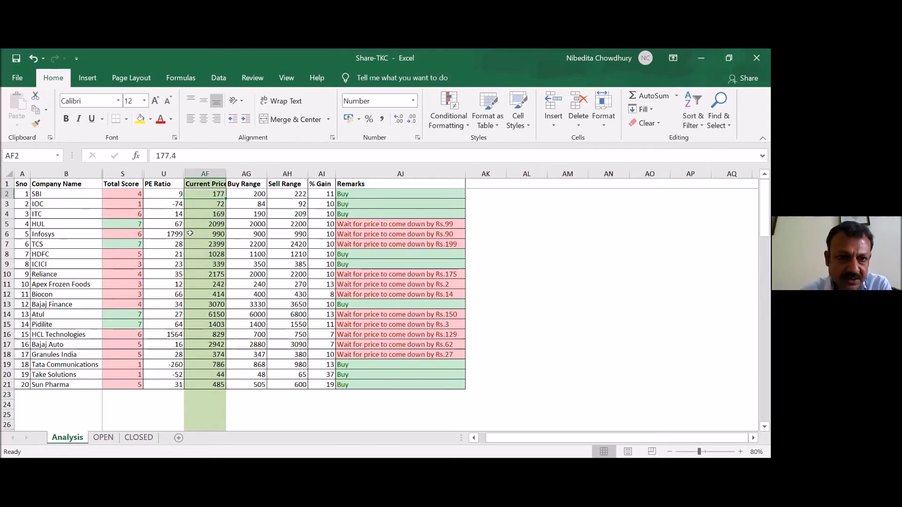
key("Right")
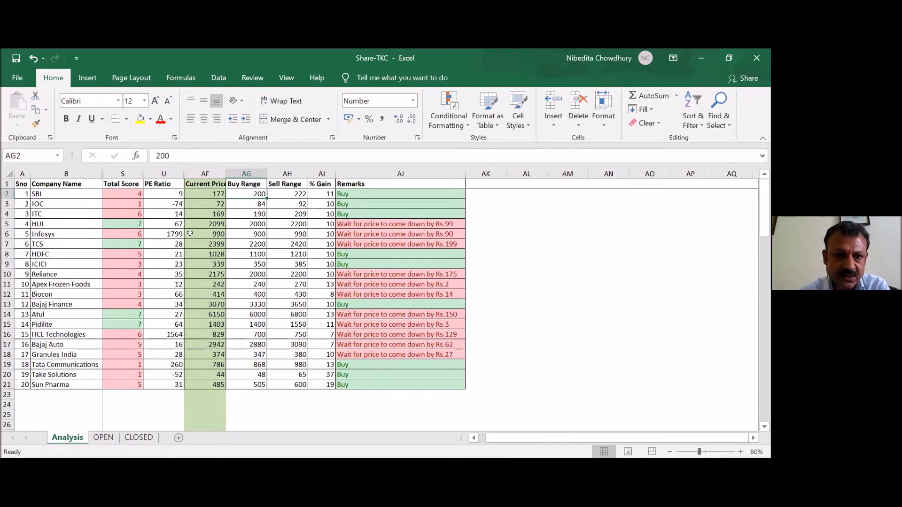
key("Left")
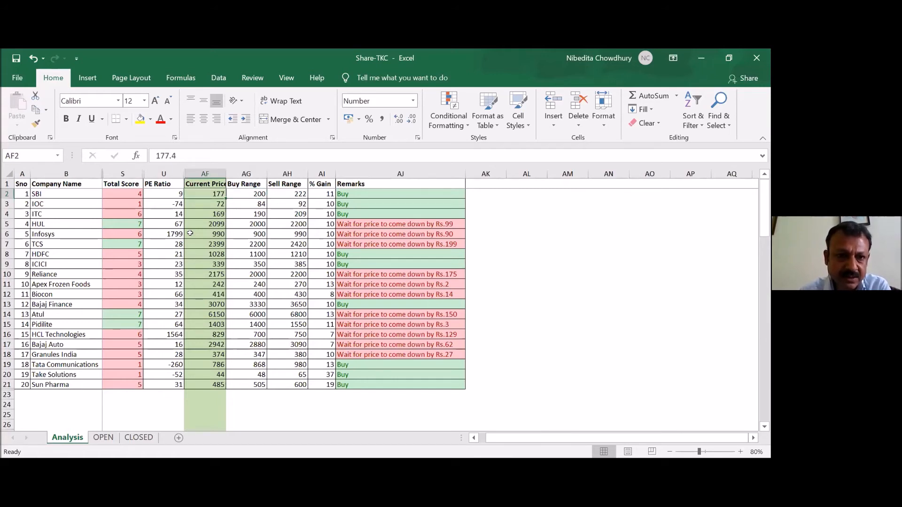
key("Right")
key("Right")
key("Right")
key("Right")
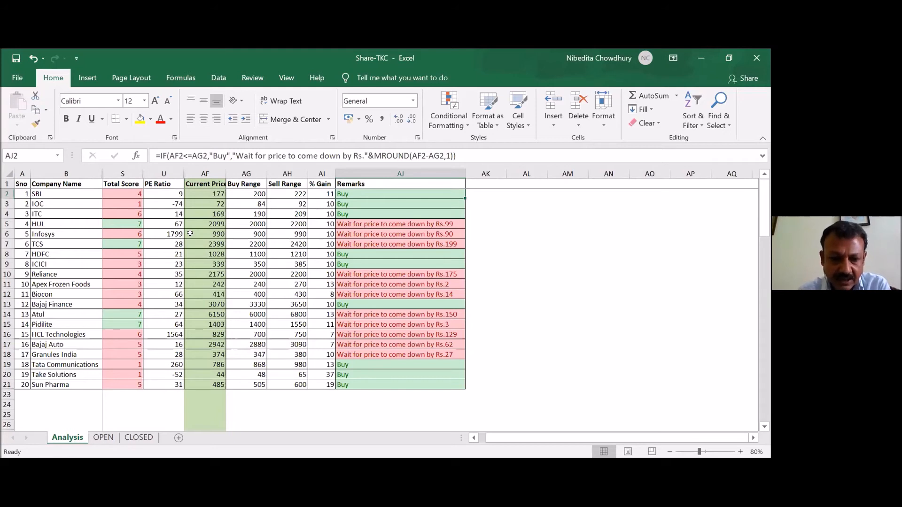
- Trace the Remarks formula's inputs by checking row 2 back and forth between Current Price in AF2 and the Remarks column
key("Left")
key("Left")
key("Left")
key("Left")
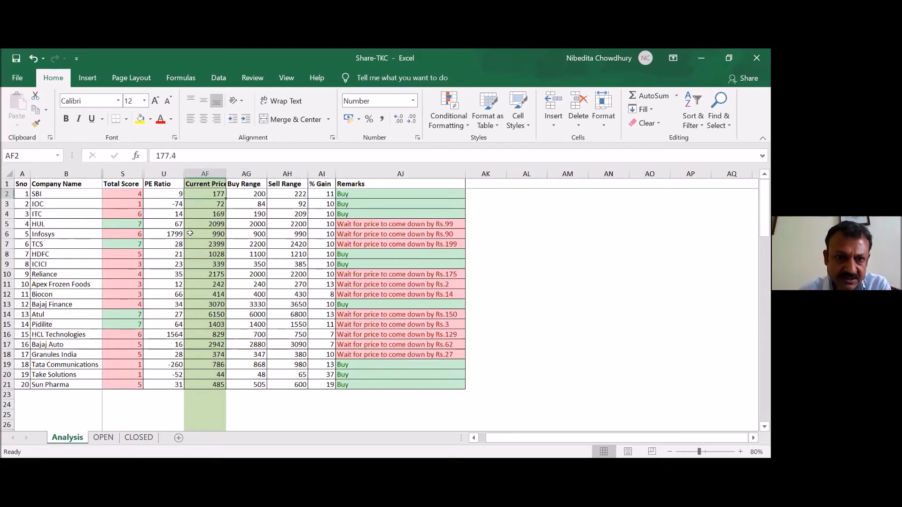
key("Right")
key("Right")
key("Right")
key("Right")
key("Left")
key("Left")
key("Left")
key("Left")
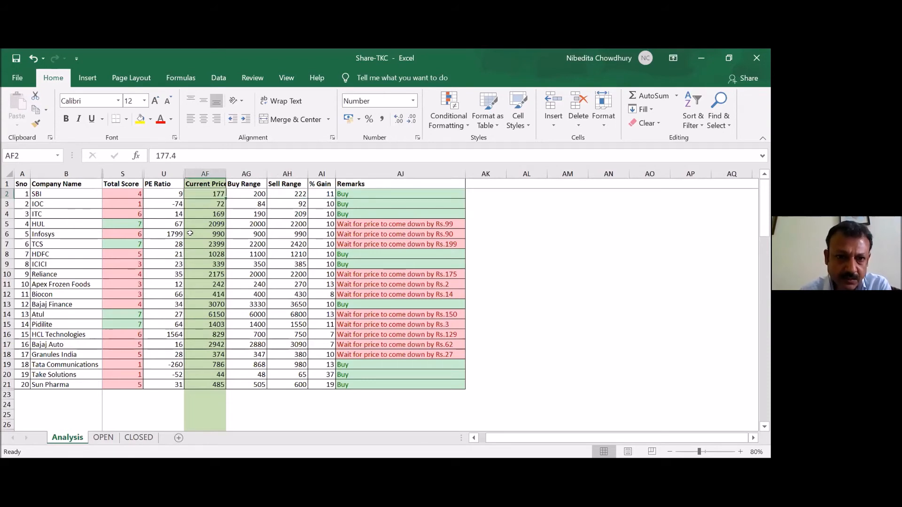
- Set SBI's Current Price in AF2 to 250 and check the Remarks formula in AJ2
type("250")
key("Right")
key("Right")
key("Right")
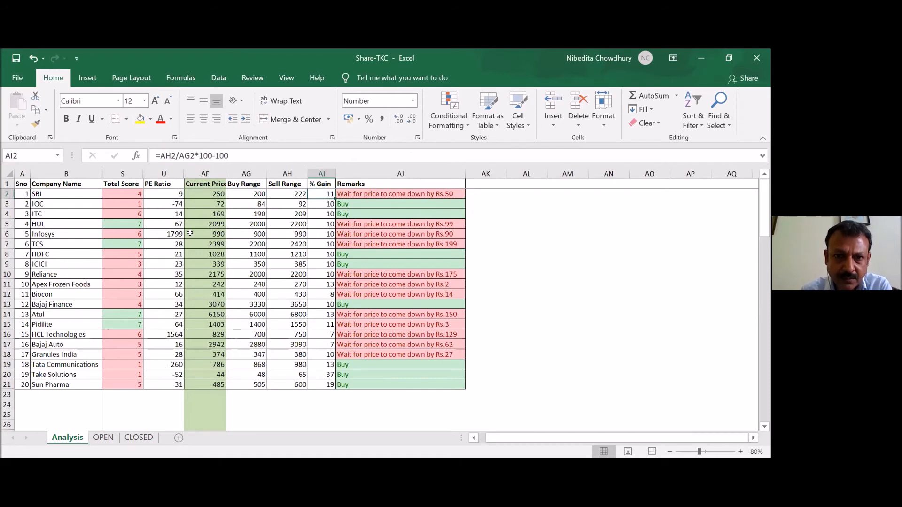
key("Right")
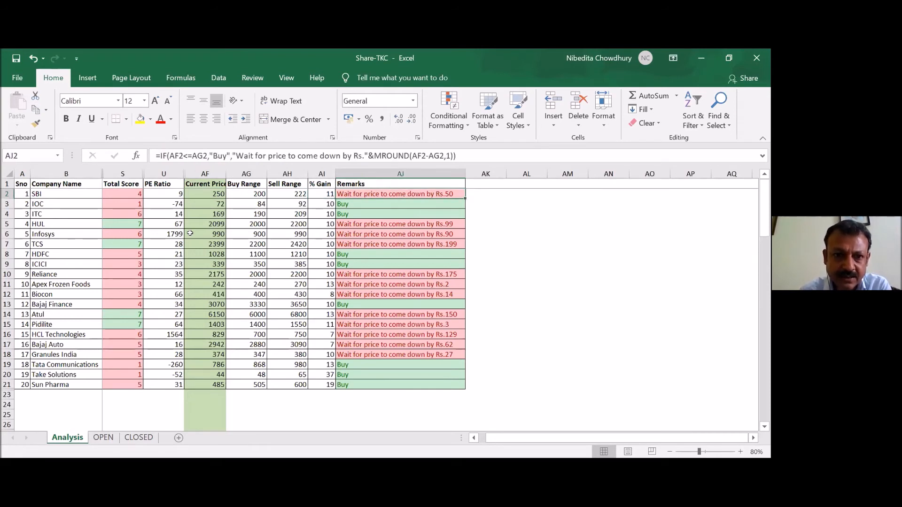
- Compare SBI's Current Price in AF2 with its Remarks formula in AJ2, and check HUL's remark in AJ5
key("Left")
key("Left")
key("Left")
key("Left")
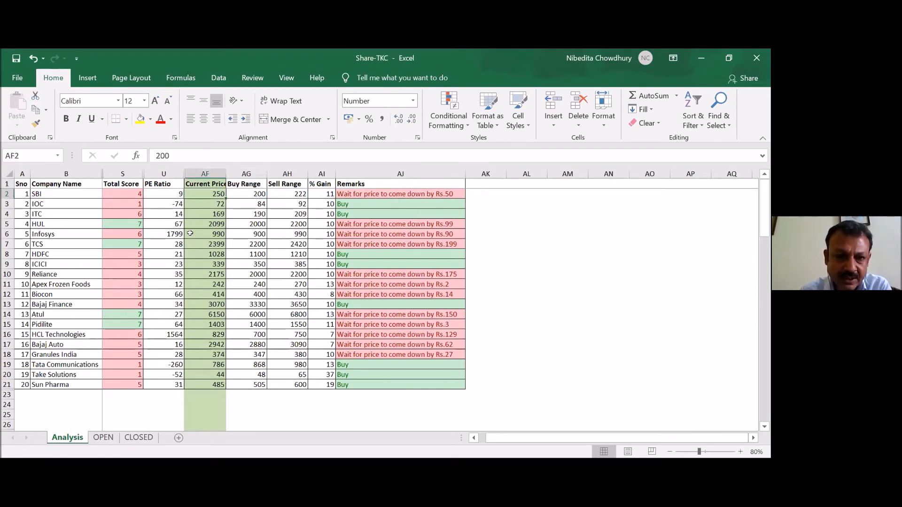
key("Right")
key("Right")
key("Right")
key("Right")
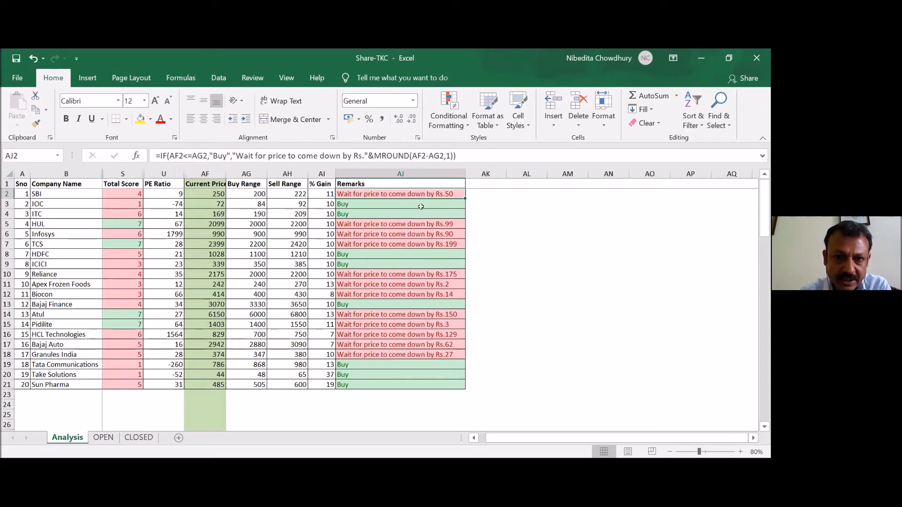
left_click(383, 224)
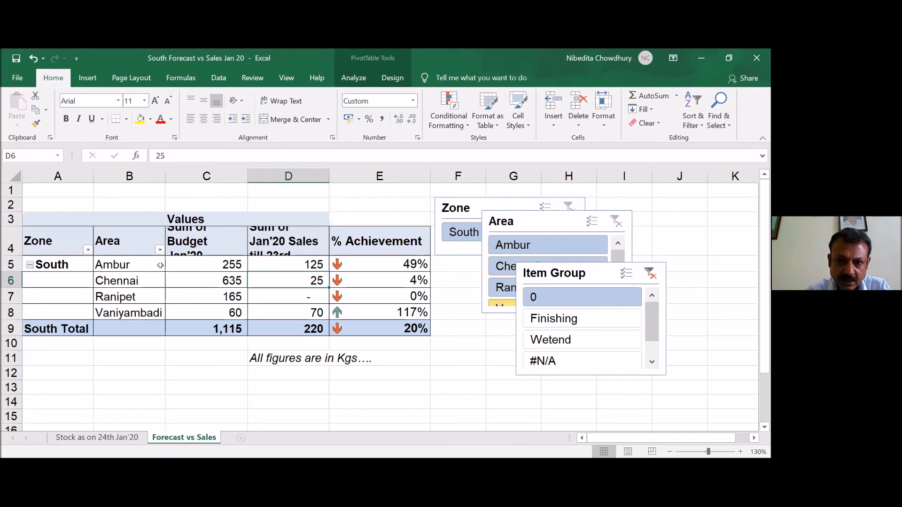
- Try to filter the Forecast vs Sales PivotTable to the Finishing and Wetend groups with the Item Group slicer
scroll(143, 269, "down", 1)
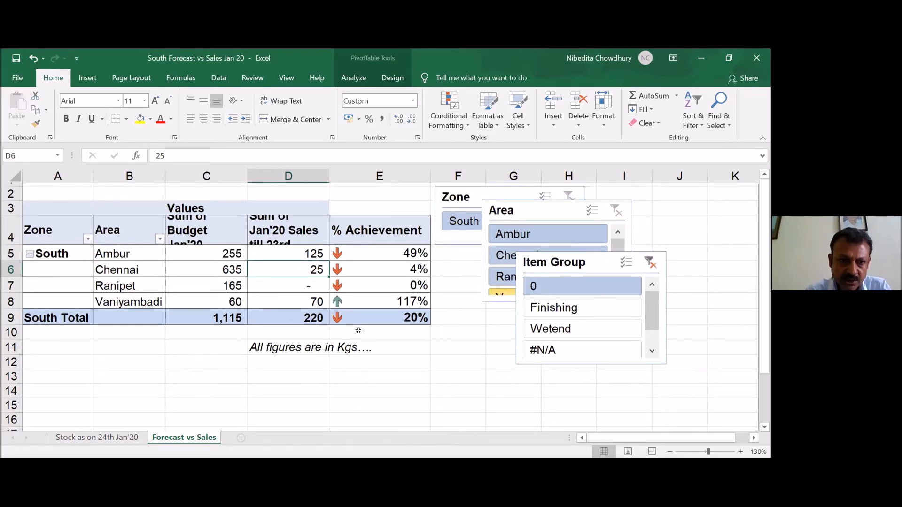
scroll(358, 330, "up", 1)
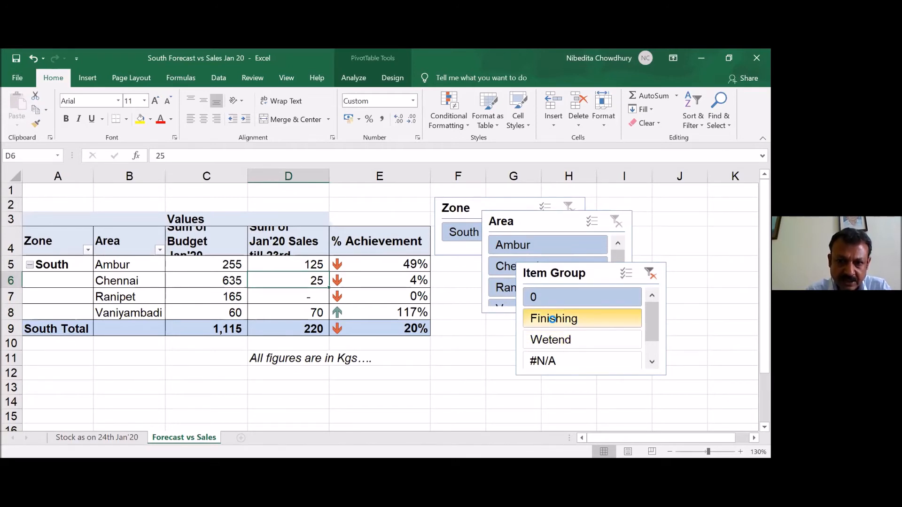
left_click(387, 293)
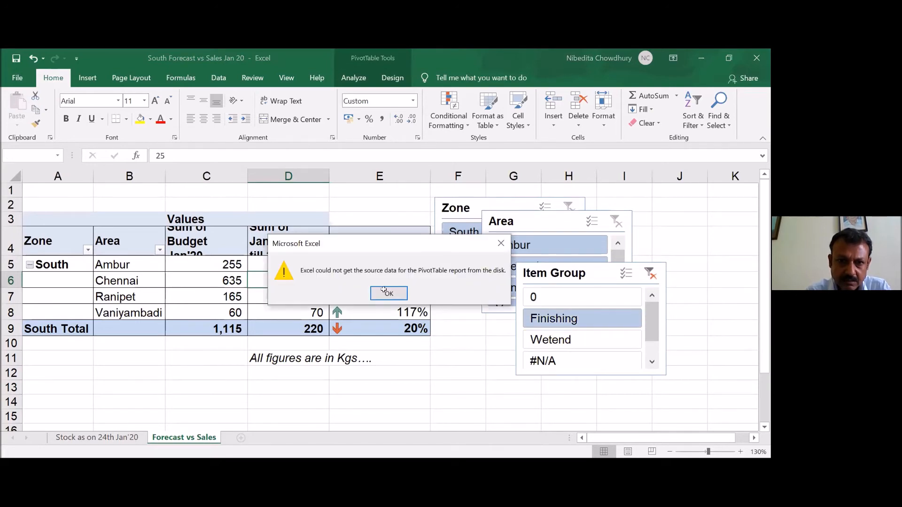
left_click(548, 323)
left_click(548, 337)
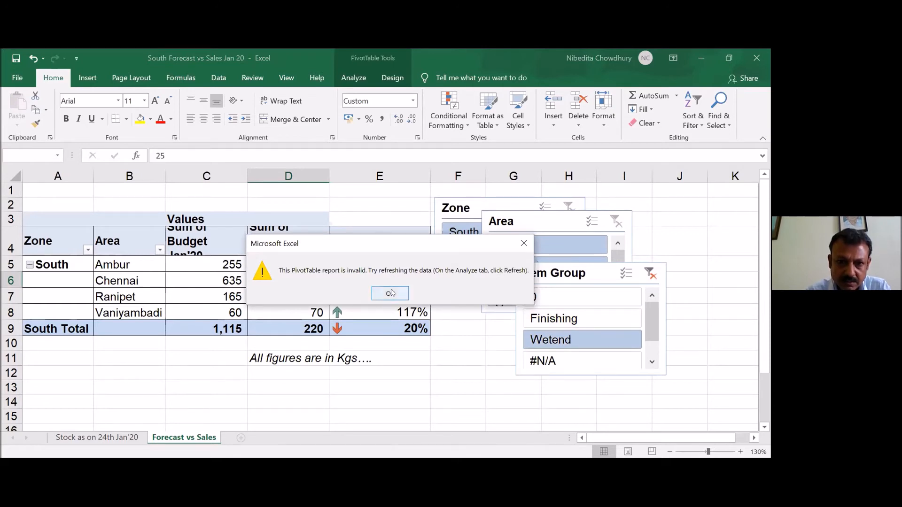
left_click(390, 293)
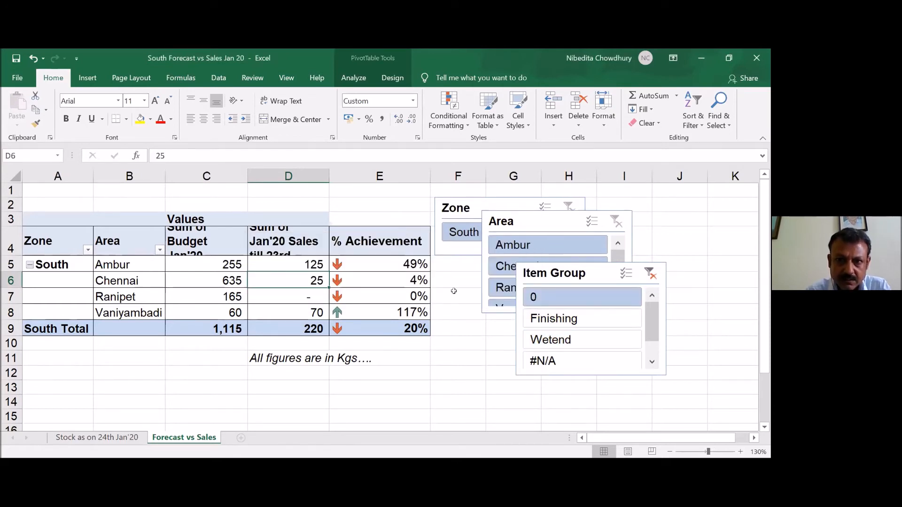
- Try to enable multi-select and clear the filter on the Item Group slicer
left_click(626, 273)
left_click(653, 273)
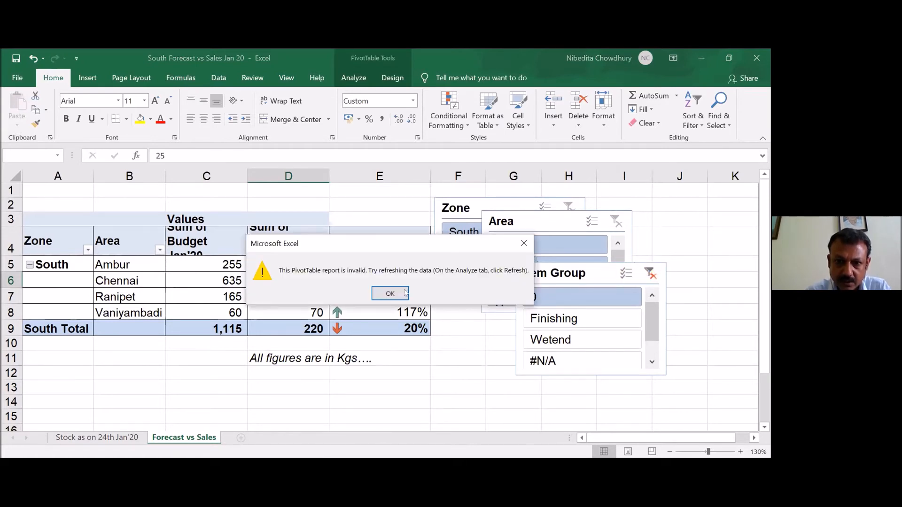
left_click(391, 293)
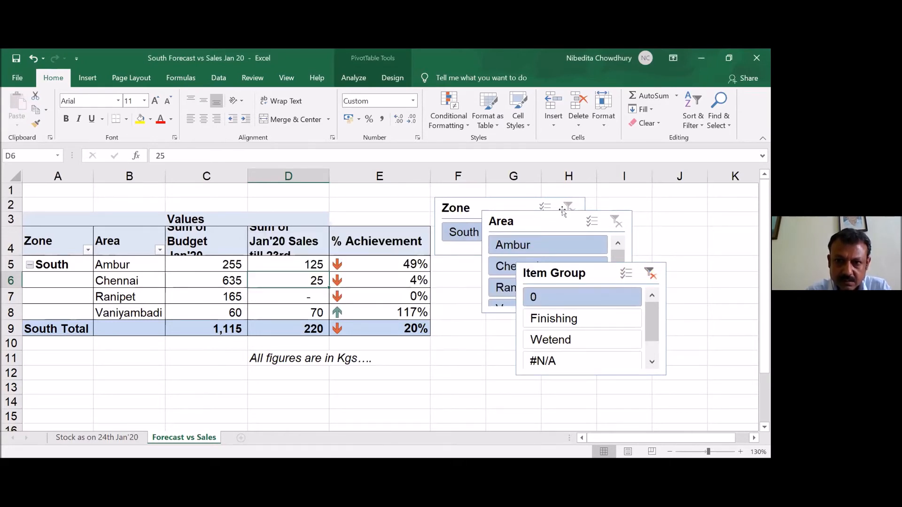
- Refresh the Forecast vs Sales PivotTable from its Jan'20 sales value for Ambur in D5
left_click(280, 264)
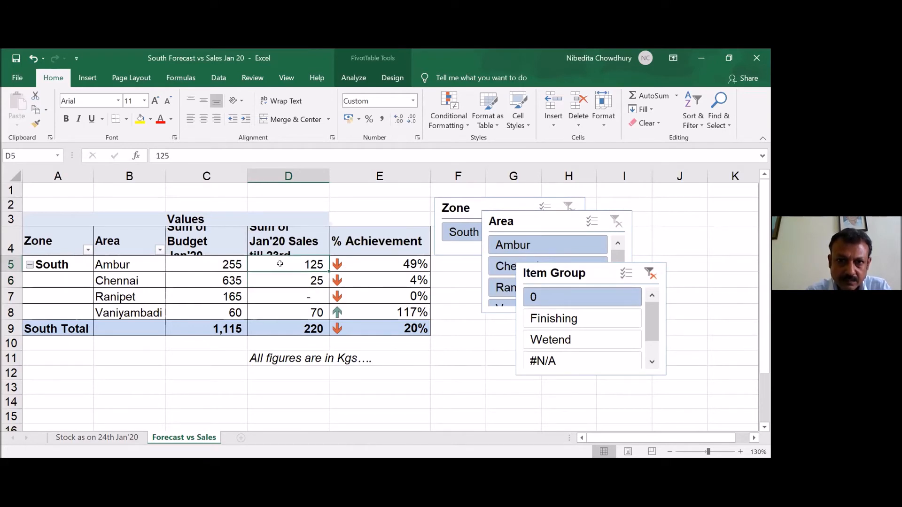
left_click(354, 79)
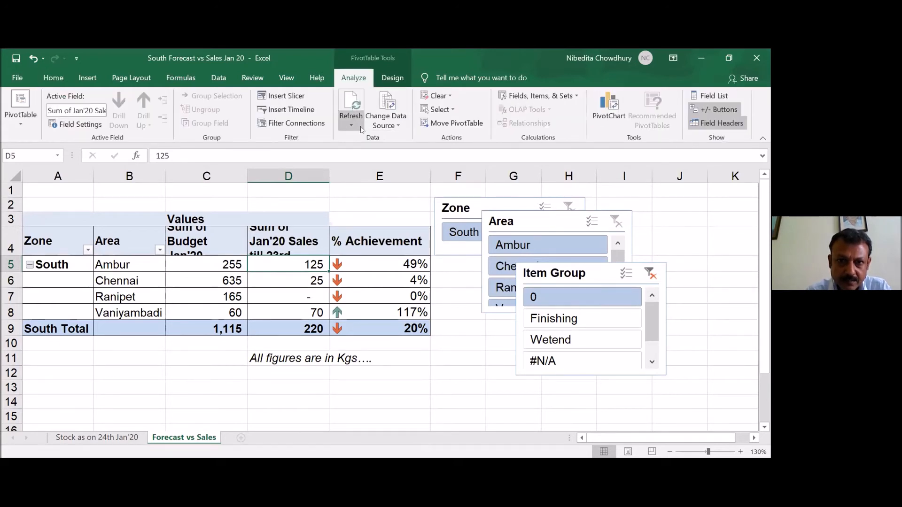
left_click(360, 127)
left_click(366, 141)
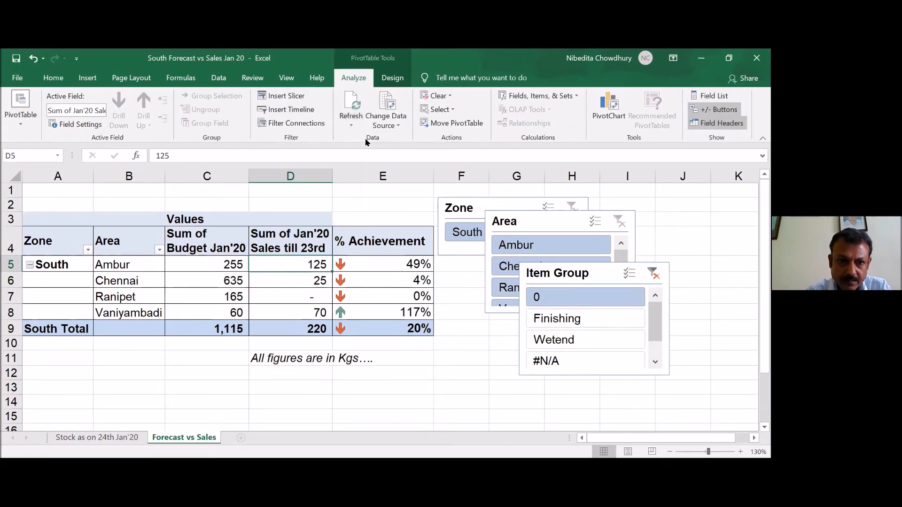
- Filter the PivotTable by item group Finishing, Wetend and 0 in turn, and enable multi-select with all groups included
left_click(549, 314)
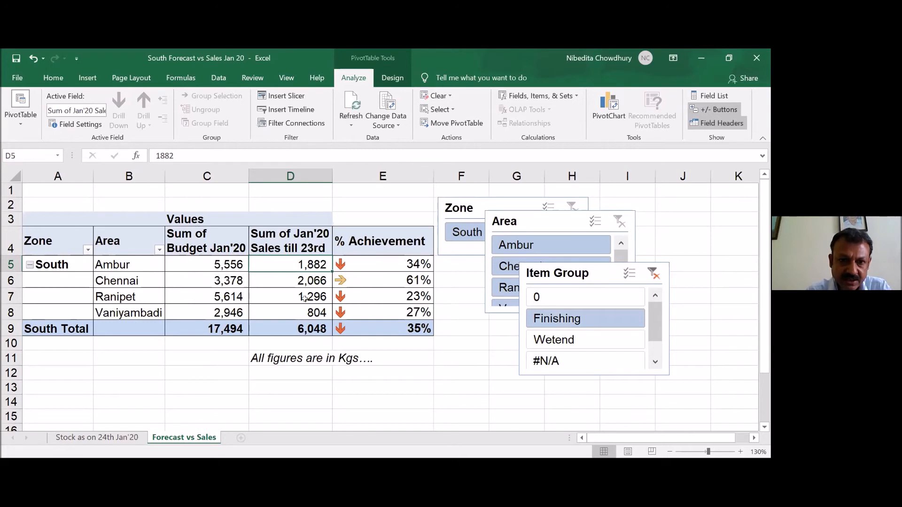
left_click(554, 342)
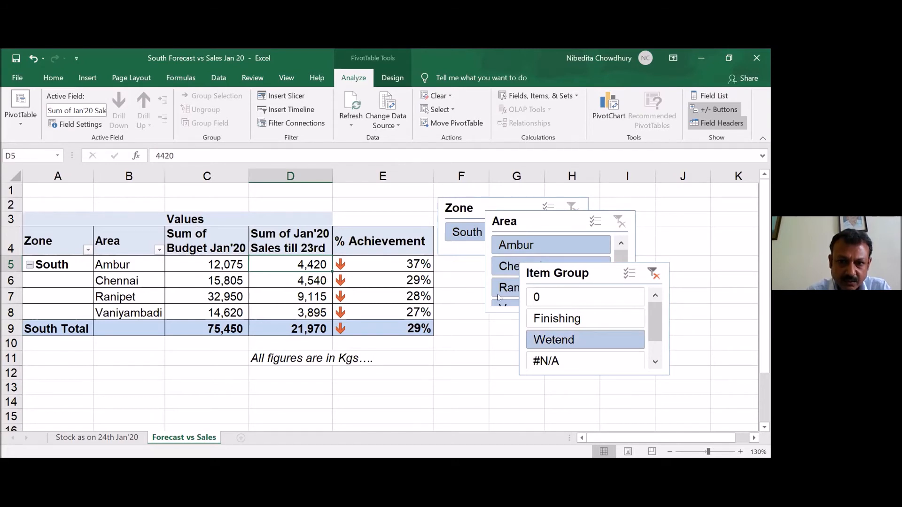
left_click(544, 297)
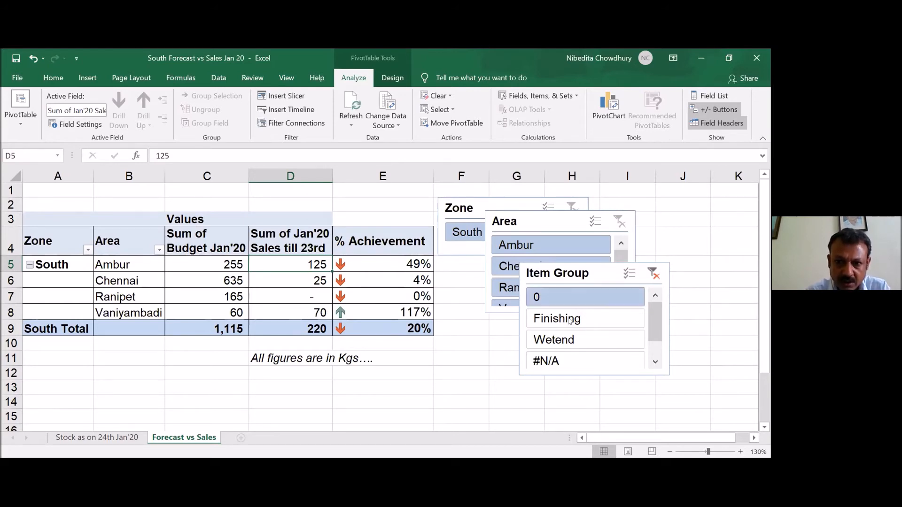
key("alt+s")
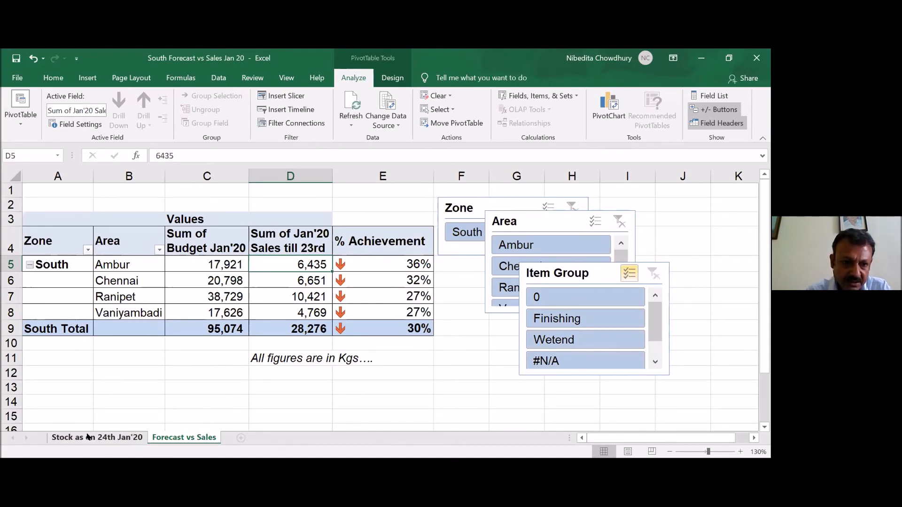
- Review the Original Material Name column on the stock sheet down to the Grand Total row and return to A4
left_click(57, 241)
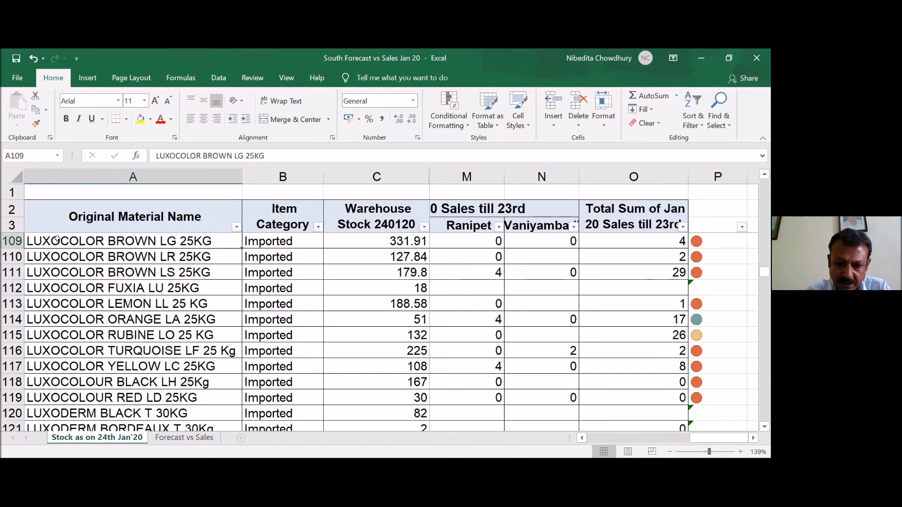
key("ctrl+Down")
key("Down")
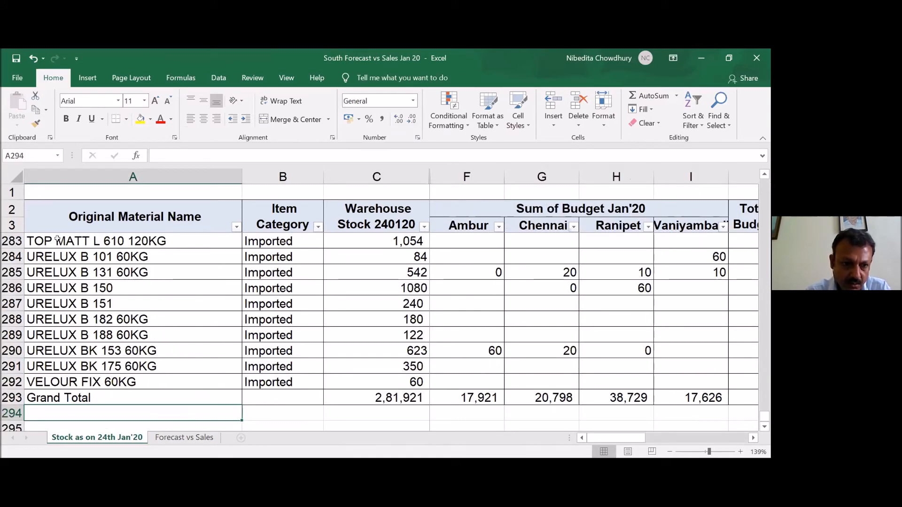
key("Up")
key("Up")
key("ctrl+Up")
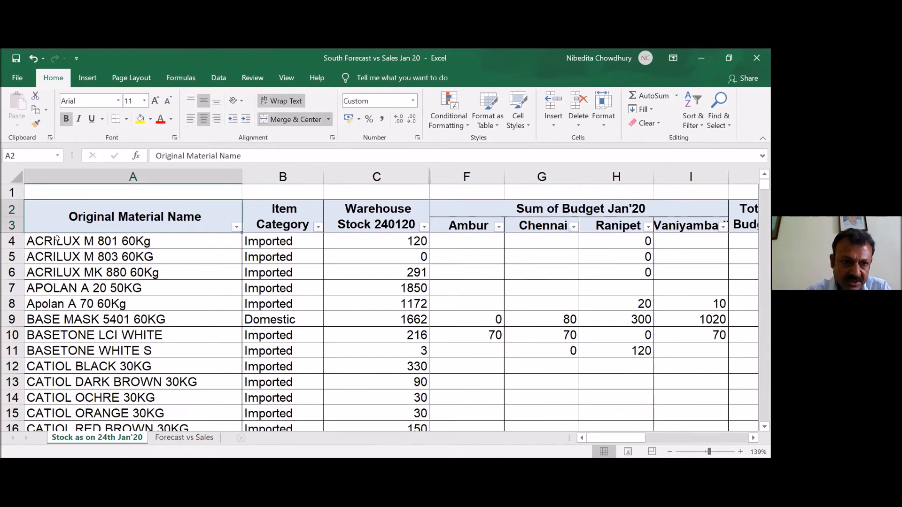
- Try to create a PivotTable from stock sheet range A2:O293 on an existing worksheet, and cancel the setup
left_click(53, 202)
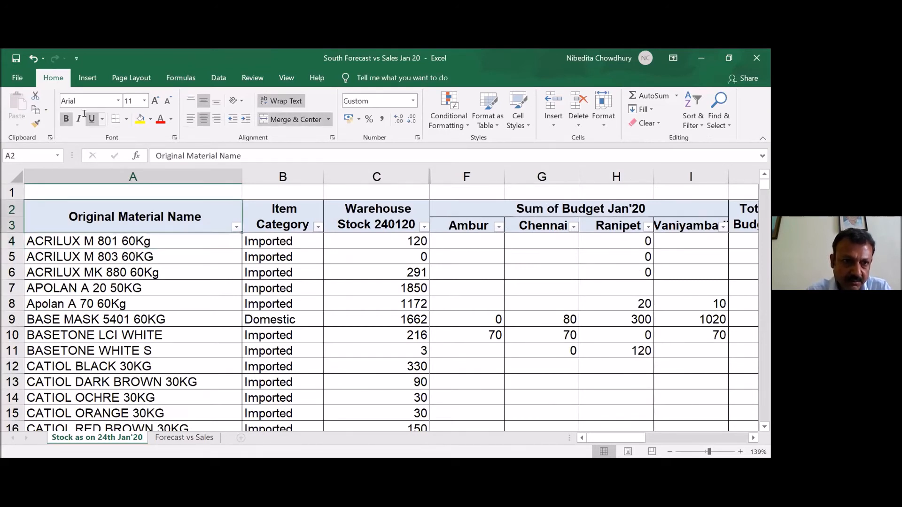
left_click(87, 79)
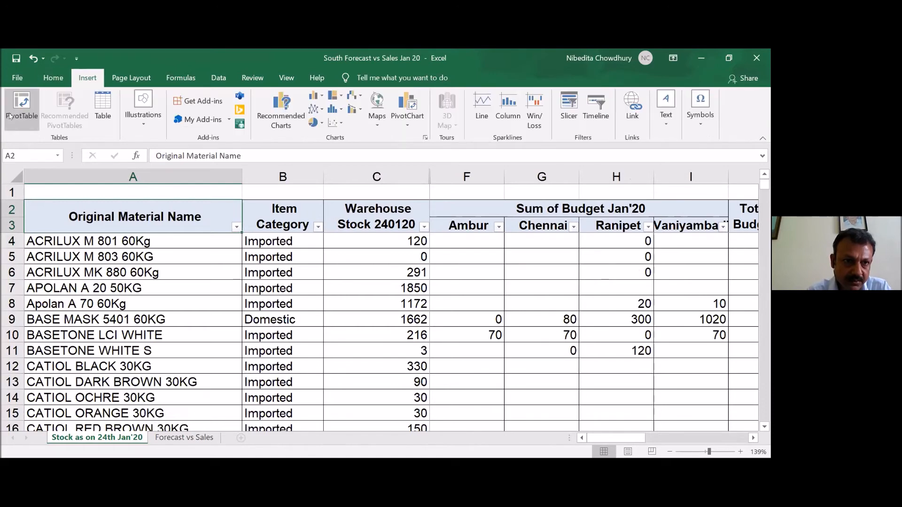
left_click(9, 115)
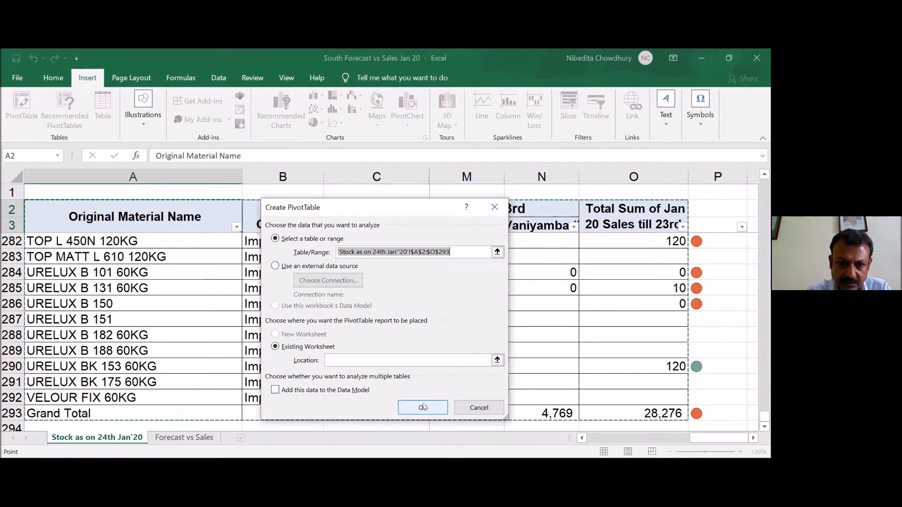
left_click(422, 407)
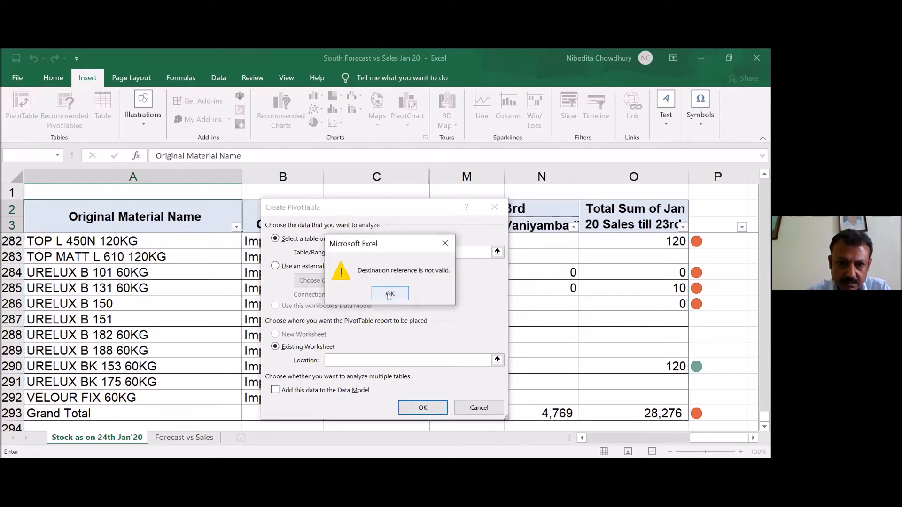
left_click(390, 293)
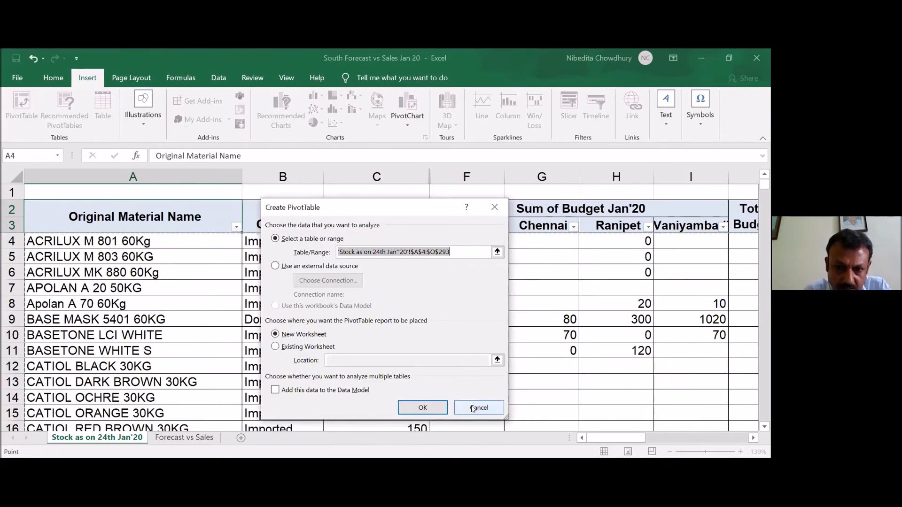
left_click(473, 409)
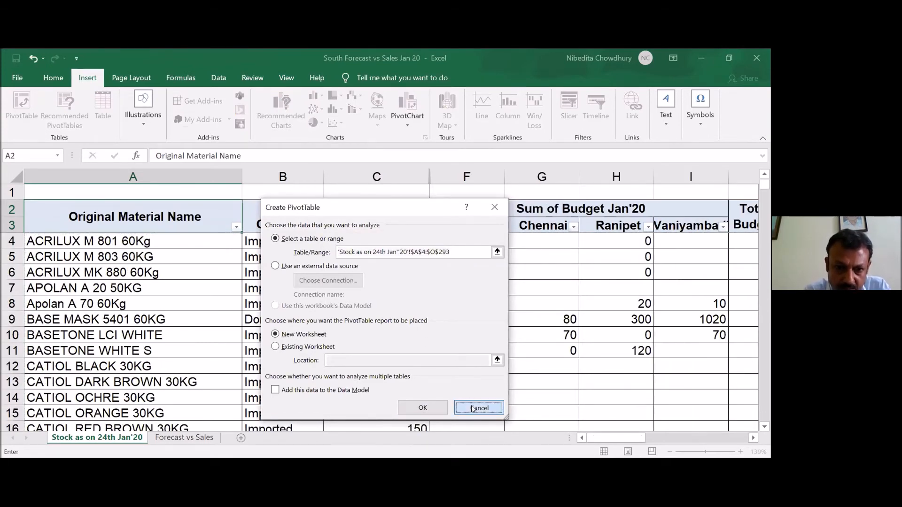
- Check the data source setting of the Forecast vs Sales PivotTable without changing it
left_click(185, 439)
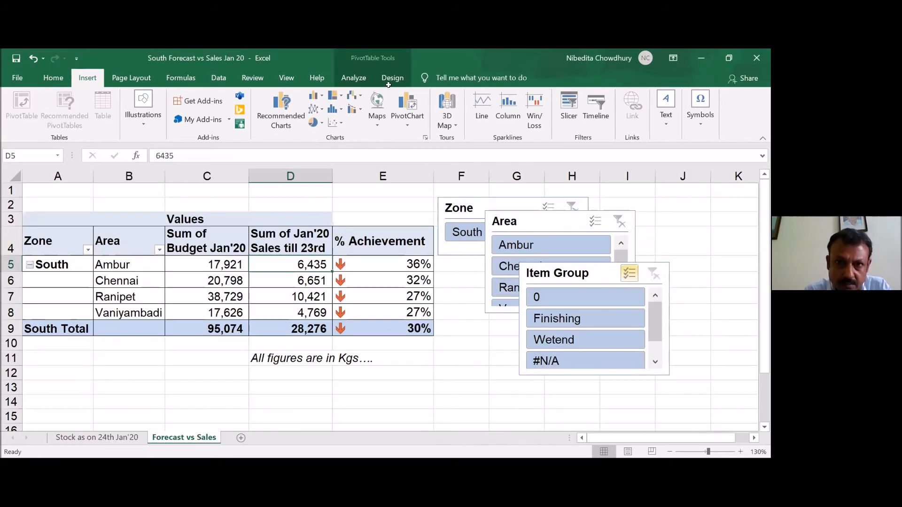
left_click(354, 78)
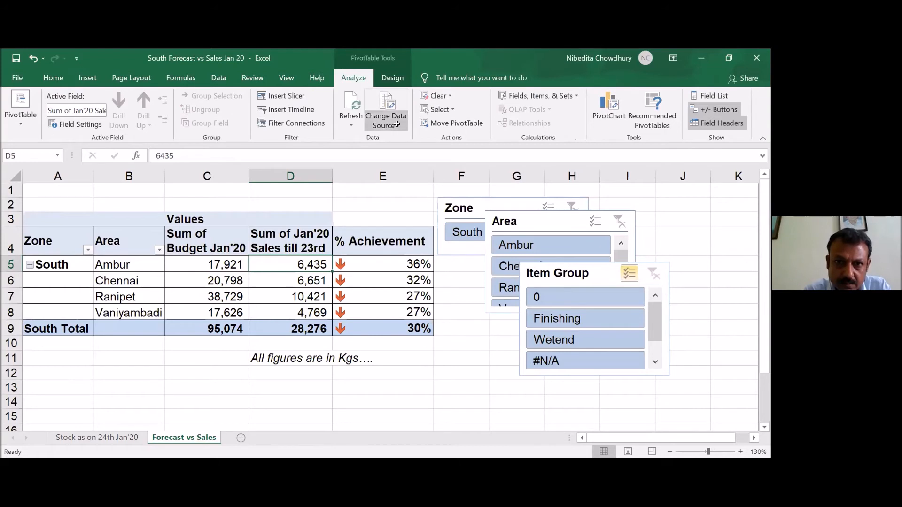
left_click(387, 125)
left_click(404, 138)
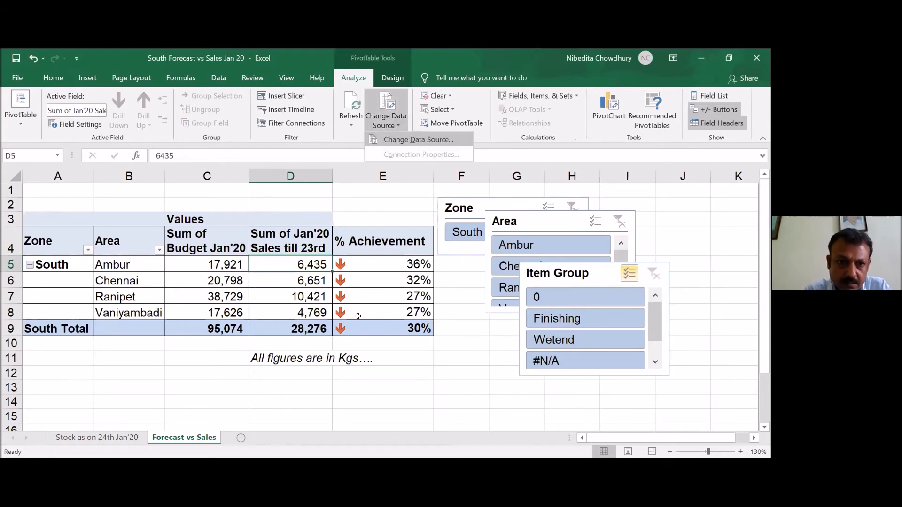
left_click(421, 360)
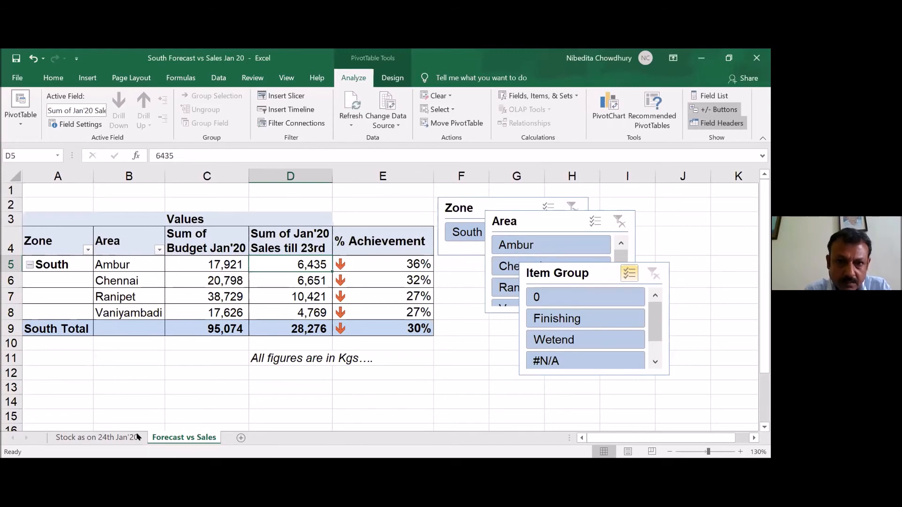
- Unhide columns D and E between Warehouse Stock and Ambur on the Stock as on 24th Jan'20 sheet
left_click(113, 438)
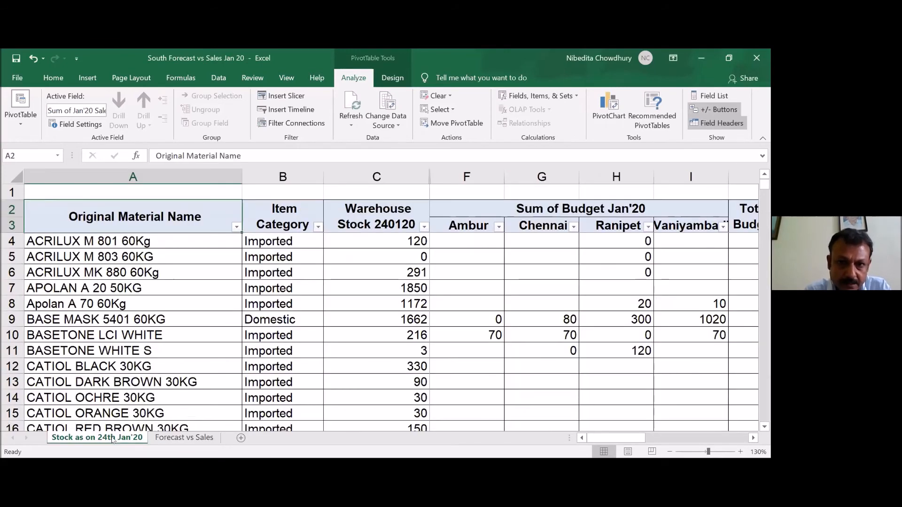
left_click(118, 243)
key("Right")
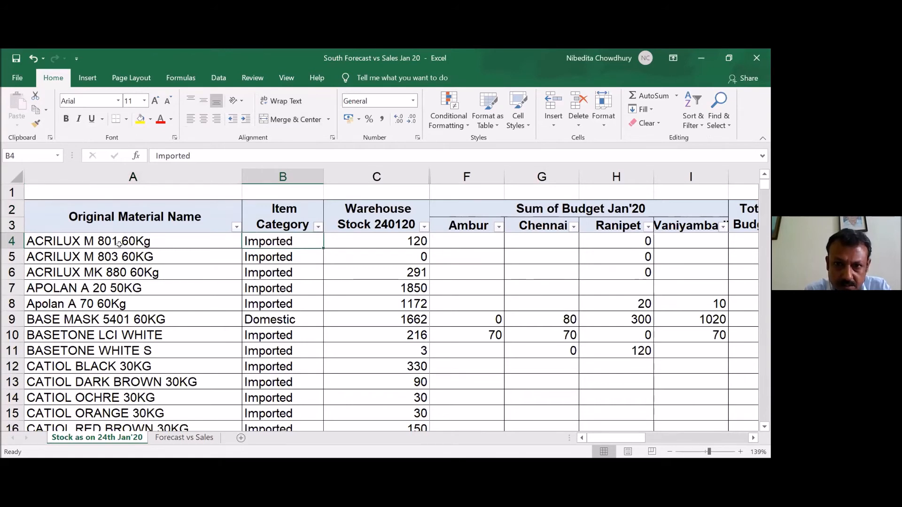
key("Right")
key("Right")
left_click_drag(416, 169, 453, 209)
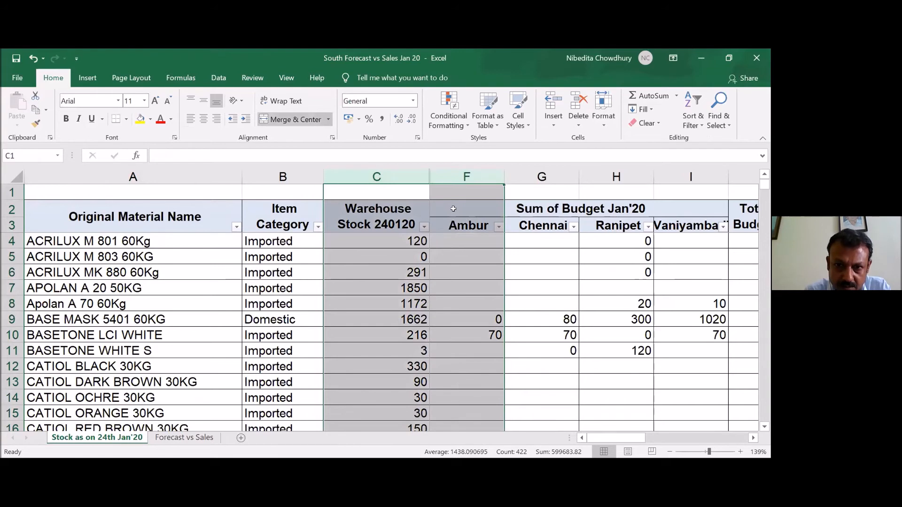
left_click(454, 209)
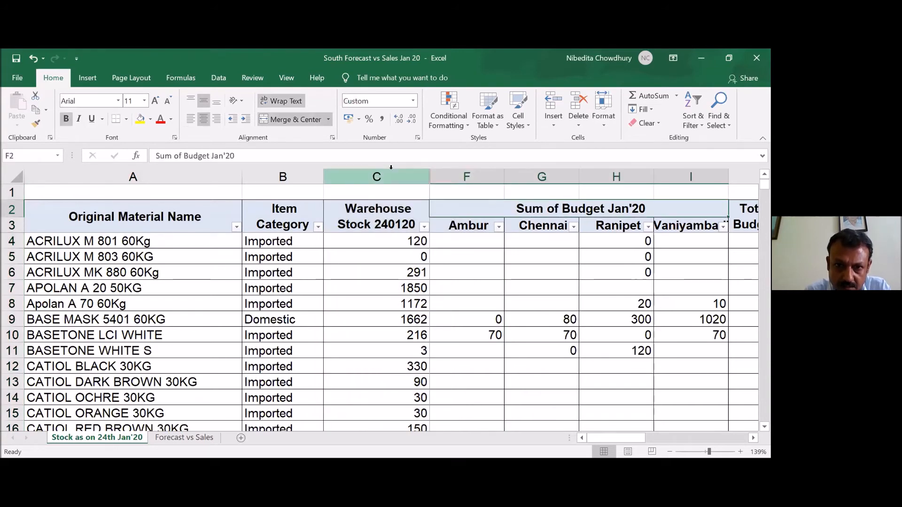
left_click_drag(419, 167, 434, 238)
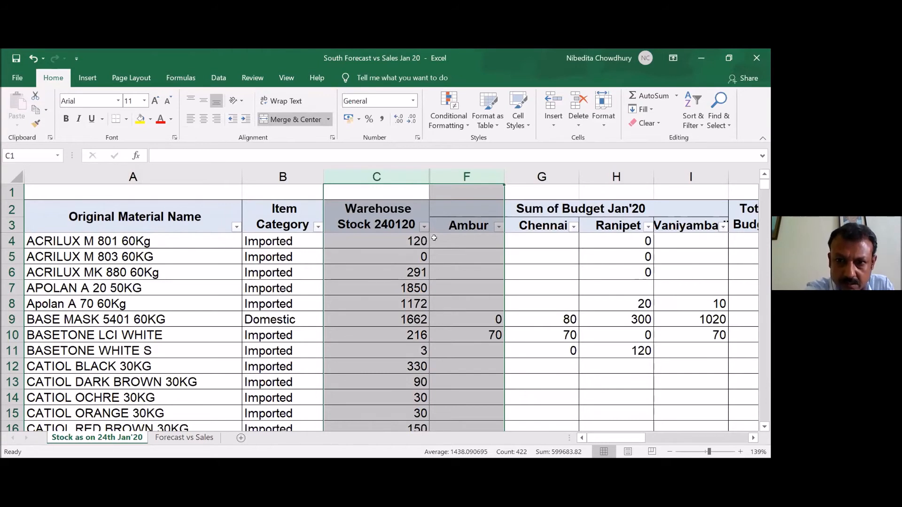
right_click(411, 310)
left_click(439, 302)
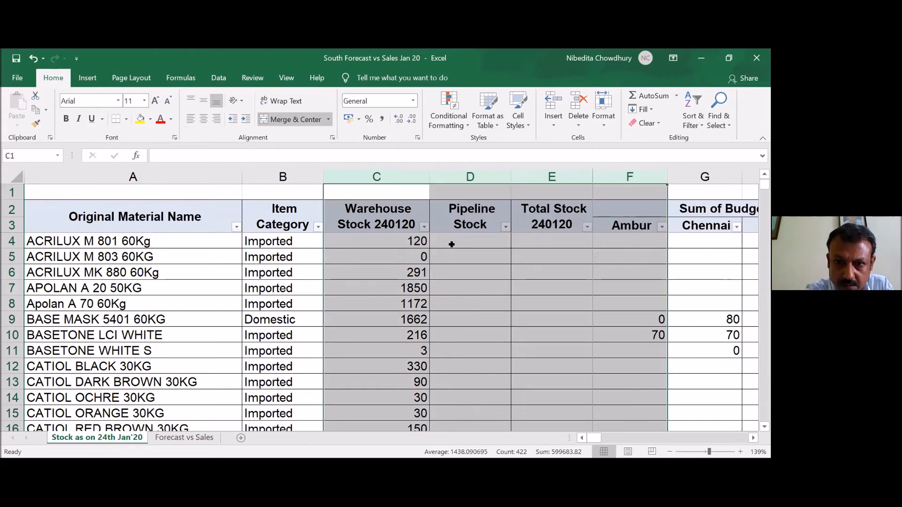
- Examine row 4 of the stock sheet from Pipeline Stock across to column P and return to A4
left_click(452, 244)
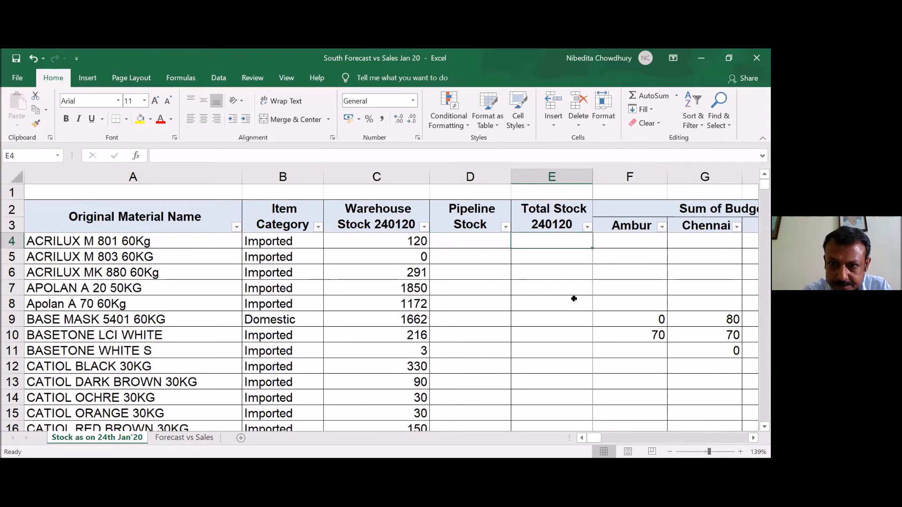
key("Return")
key("Up")
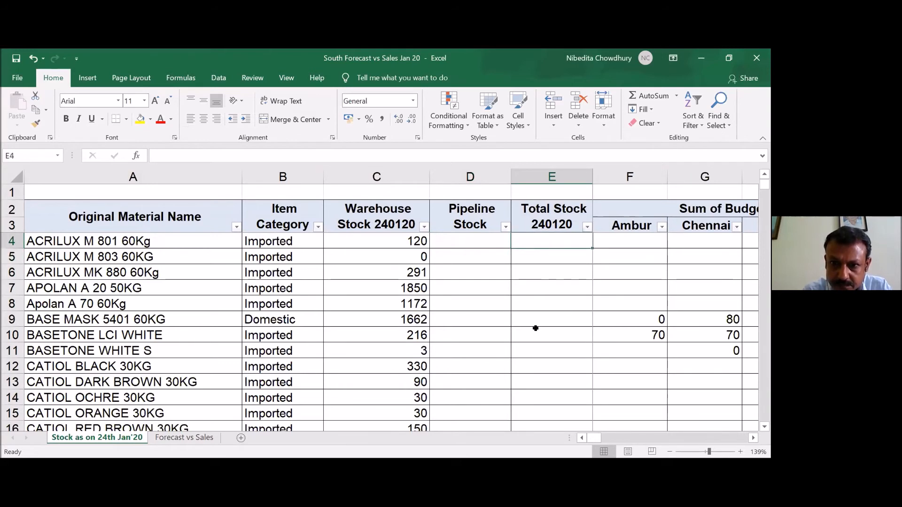
key("Right")
key("Right")
key("Right")
key("Right")
key("Right")
key("Right")
key("Right")
key("Right")
key("Right")
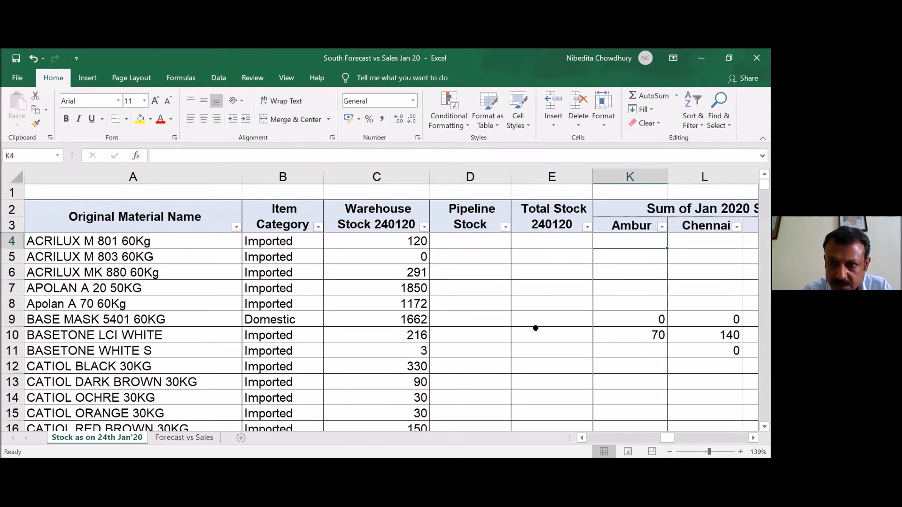
key("Right")
key("Right")
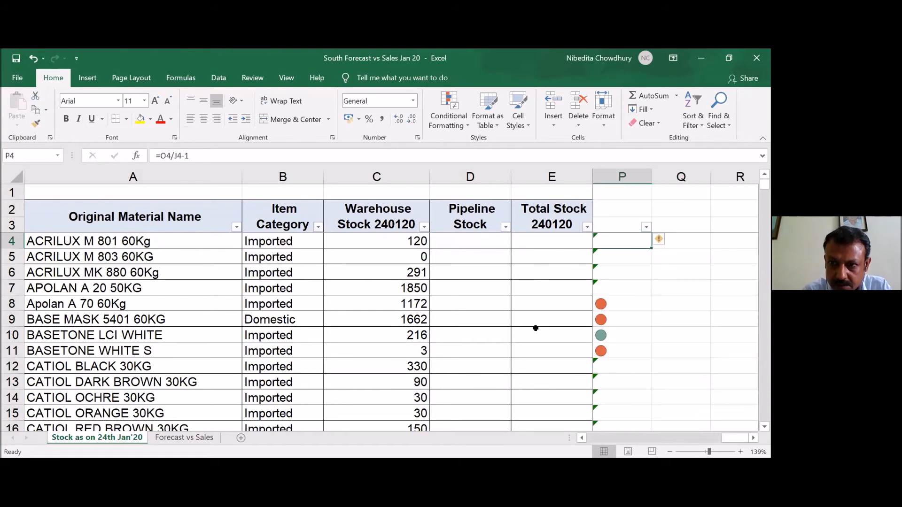
key("Left")
key("Left")
key("Left")
key("Left")
key("Left")
key("Left")
key("Left")
key("Left")
key("Left")
key("Left")
key("Left")
key("Left")
key("Left")
key("Left")
key("Left")
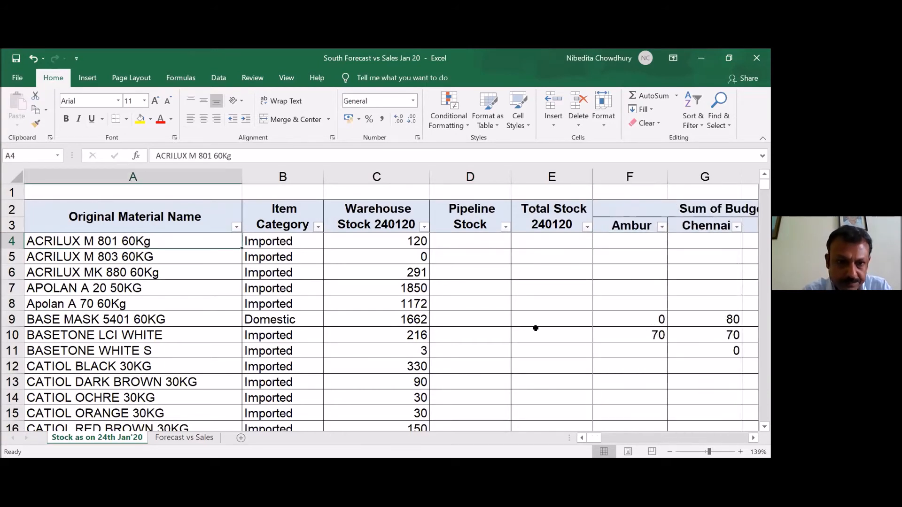
- Try to create a PivotTable from stock sheet range A2:O293 on a new worksheet
left_click(87, 78)
left_click(22, 107)
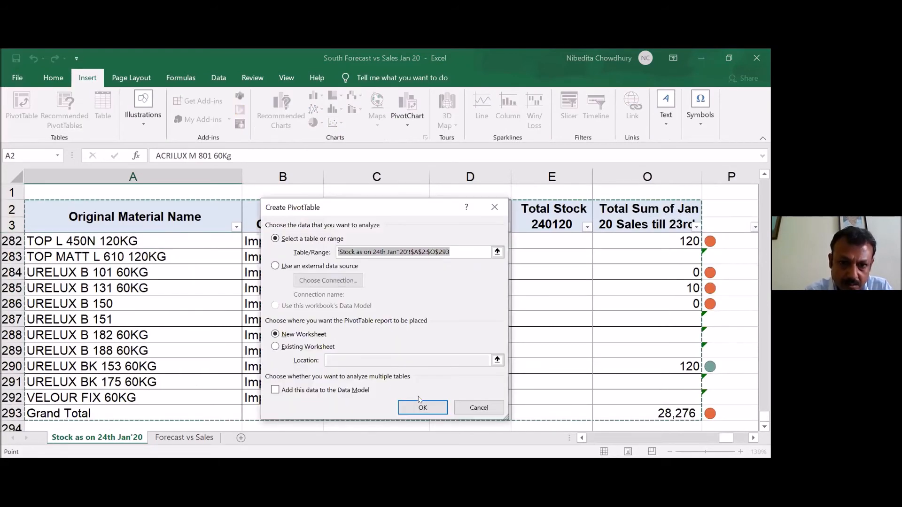
left_click(422, 407)
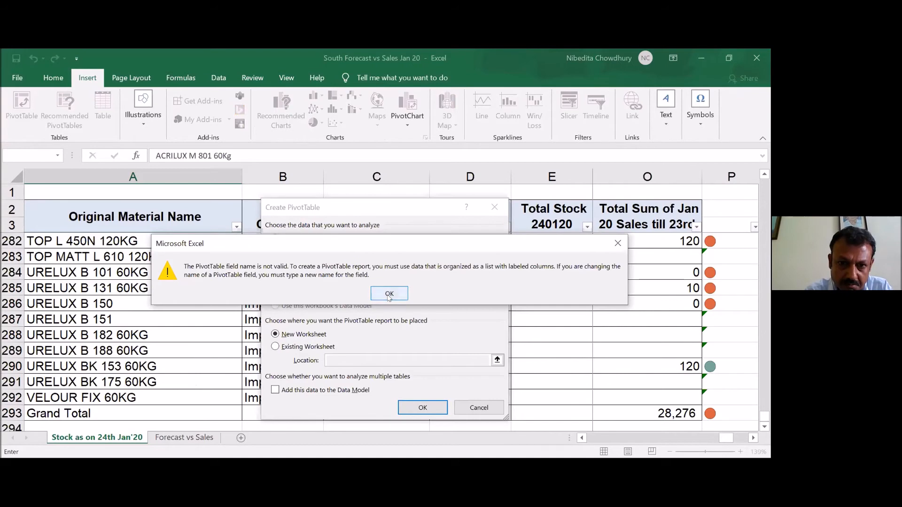
left_click(389, 294)
left_click(479, 407)
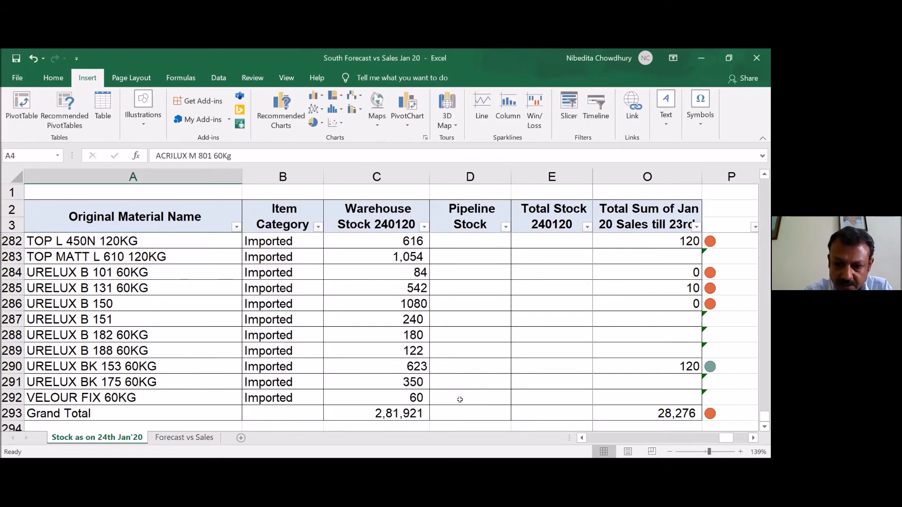
- Inspect the first data rows and row 4 across the budget and sales columns of the stock sheet
key("Down")
key("Down")
key("Up")
key("Up")
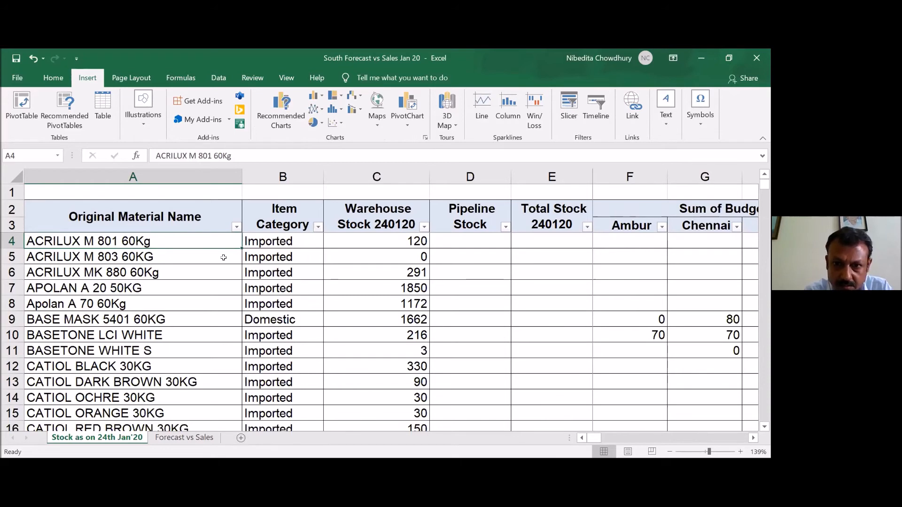
key("shift+Right")
key("shift+Right")
key("shift+Right")
key("shift+Right")
key("shift+Right")
key("shift+Right")
key("shift+Right")
key("shift+Right")
key("shift+Right")
key("shift+Right")
key("shift+Right")
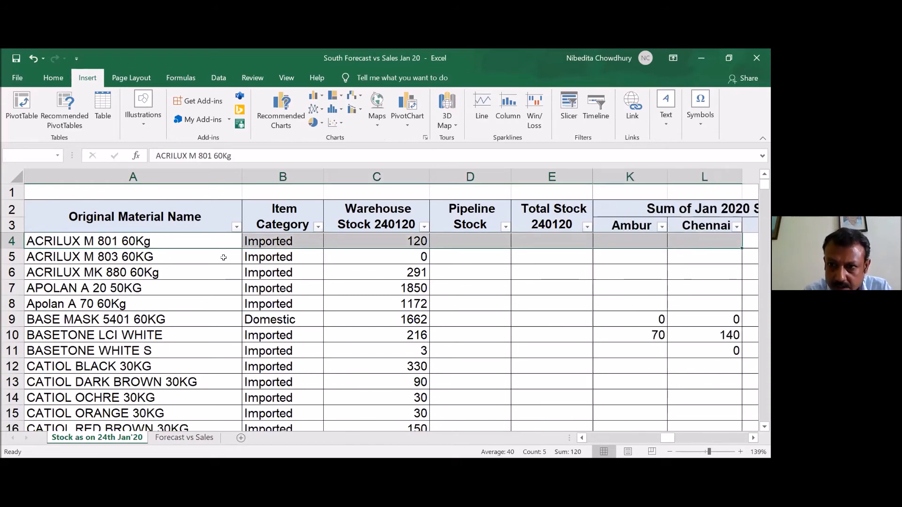
key("shift+Left")
key("shift+Left")
key("shift+Left")
key("shift+Left")
key("shift+Left")
key("shift+Left")
key("Right")
key("Right")
key("Right")
key("Right")
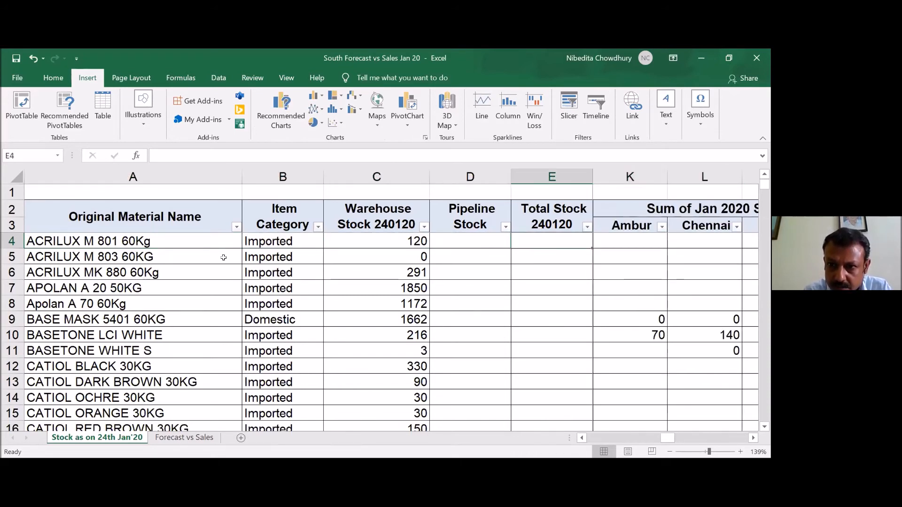
key("Right")
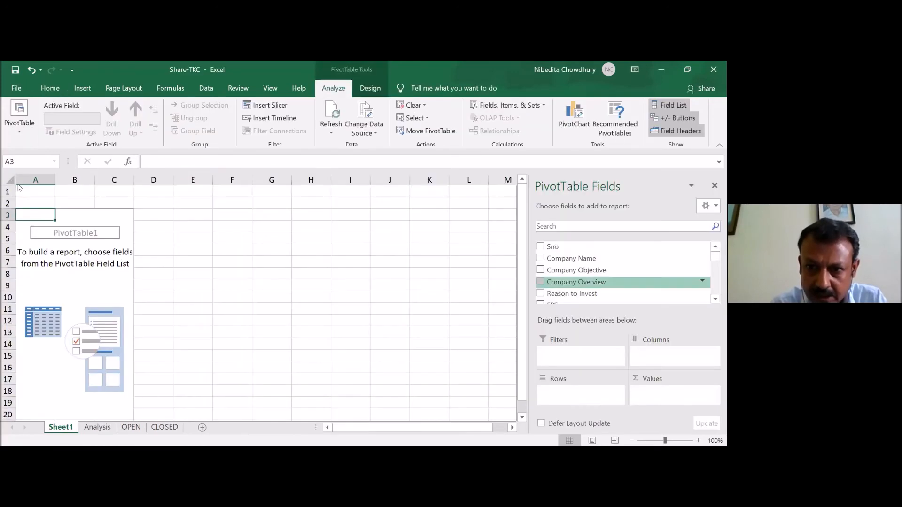
- Lay out the Share-TKC PivotTable with Company Name as rows, Reason to Invest as report filter and Sum of Current Price as values
left_click_drag(571, 282, 576, 387)
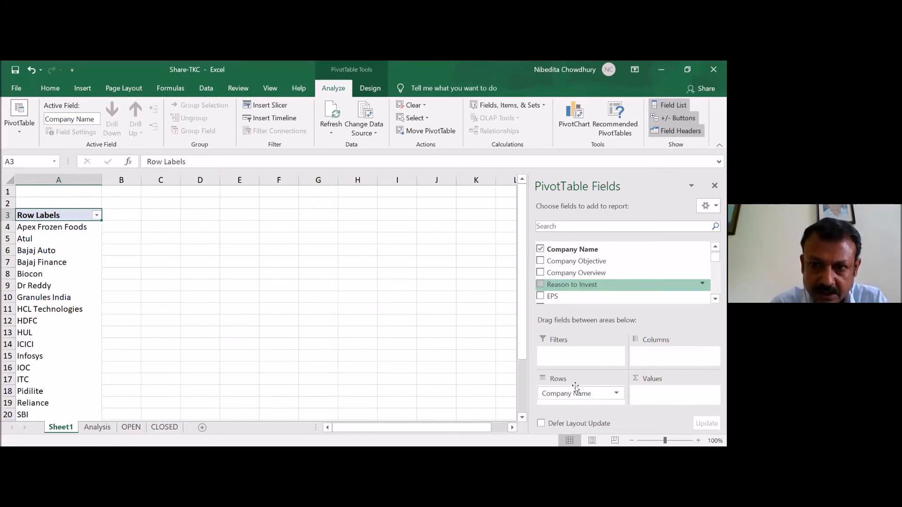
left_click_drag(572, 286, 578, 354)
scroll(682, 265, "down", 3)
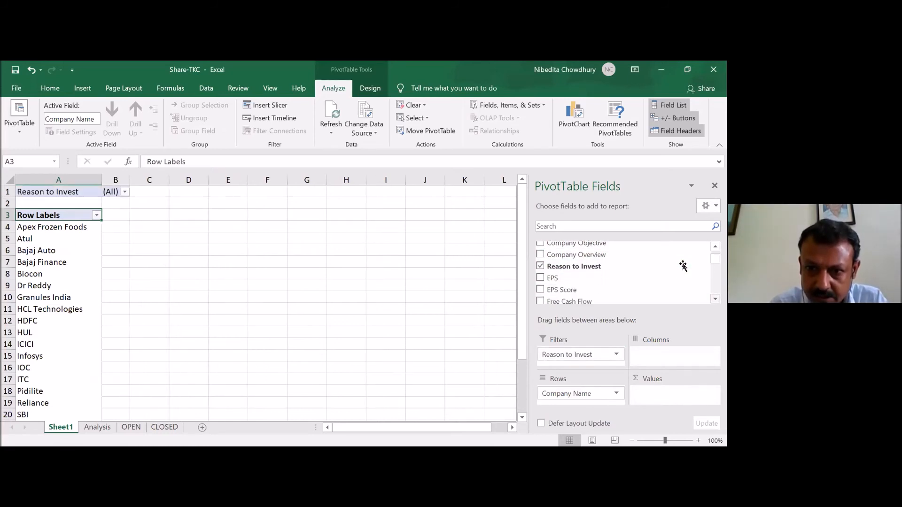
left_click(715, 298)
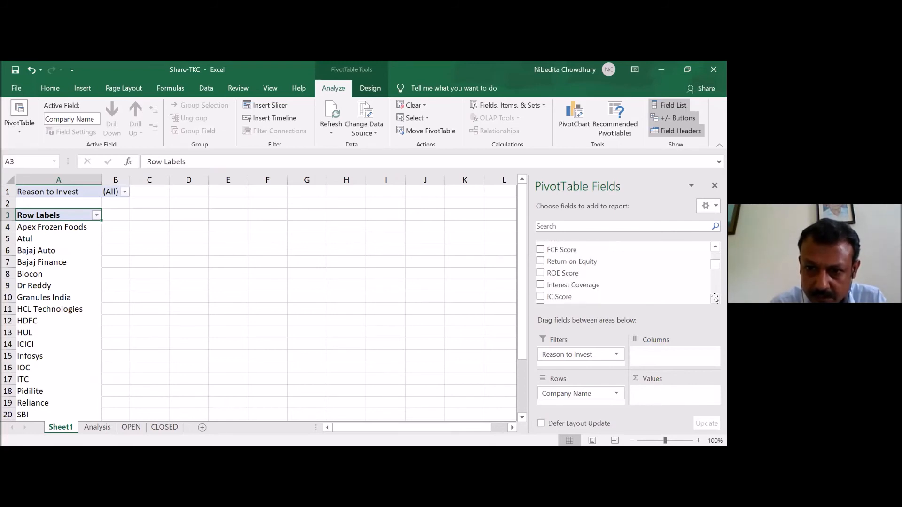
left_click(714, 298)
left_click(714, 298)
left_click(714, 299)
left_click(715, 298)
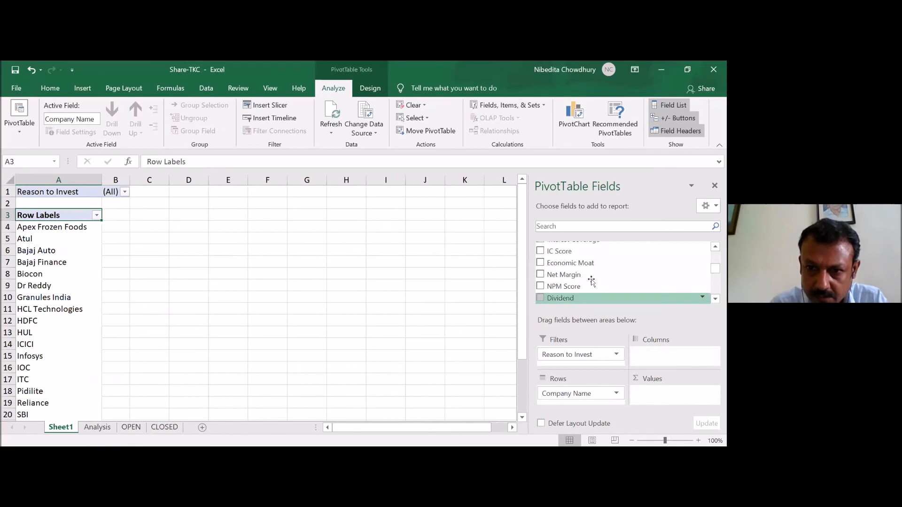
scroll(588, 280, "down", 4)
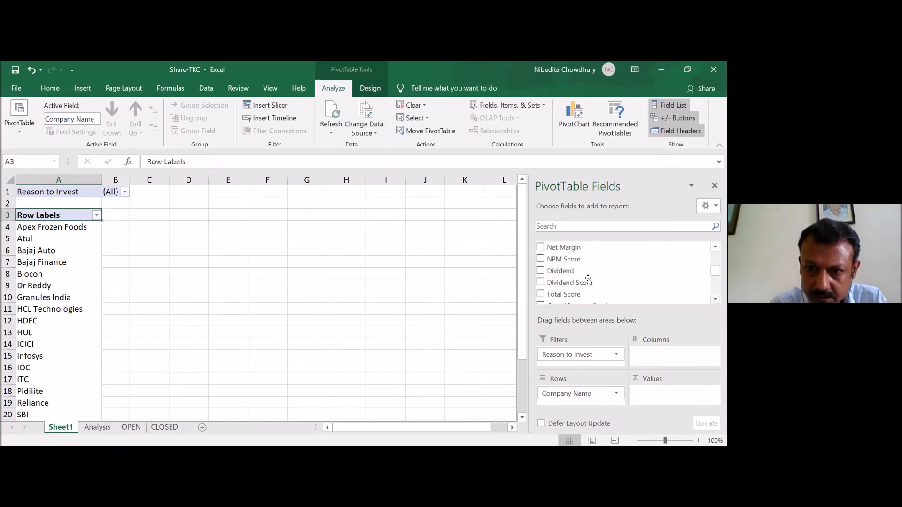
scroll(588, 280, "down", 8)
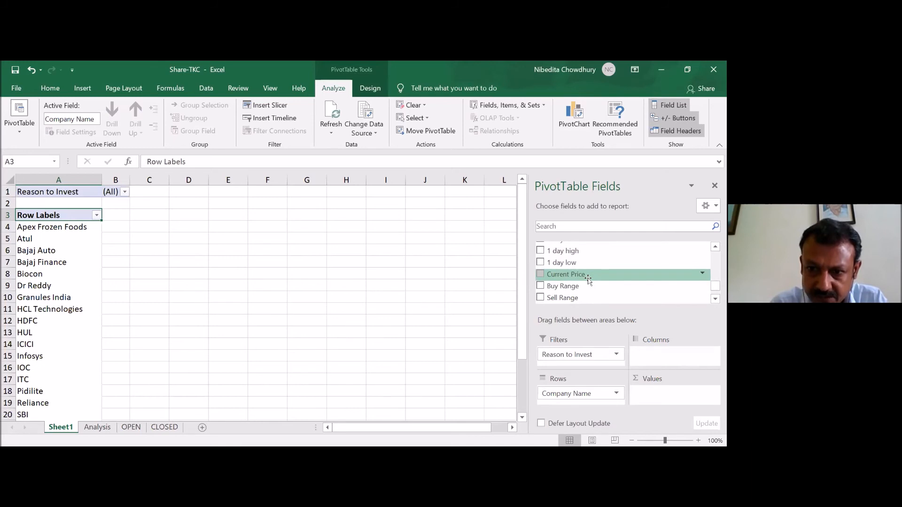
left_click_drag(588, 280, 641, 340)
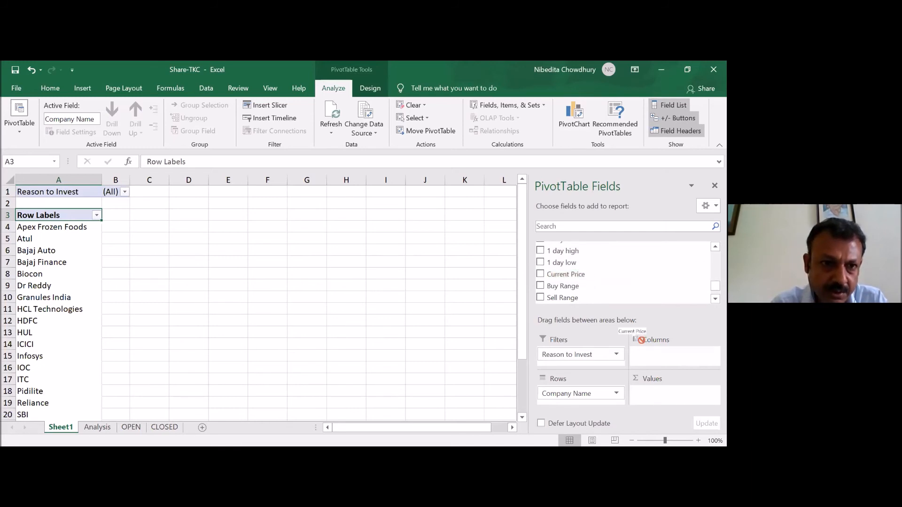
left_click_drag(641, 340, 169, 198)
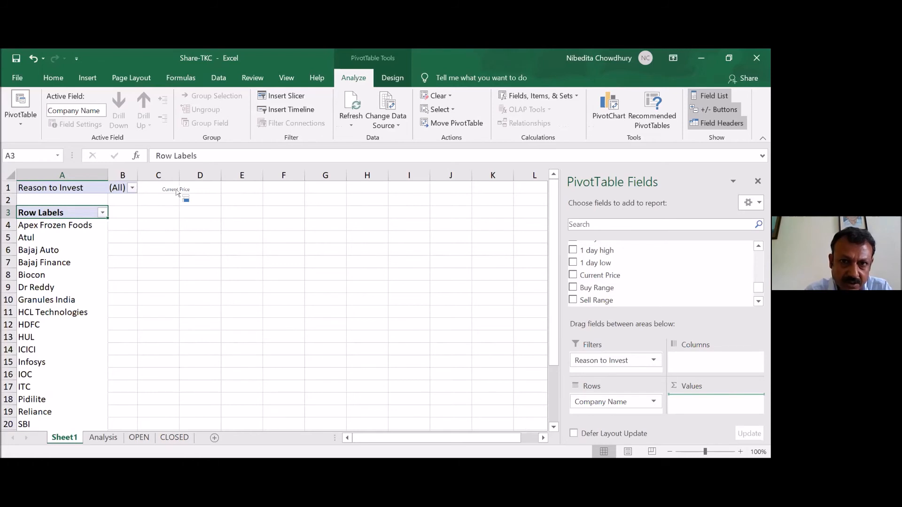
left_click_drag(176, 191, 177, 193)
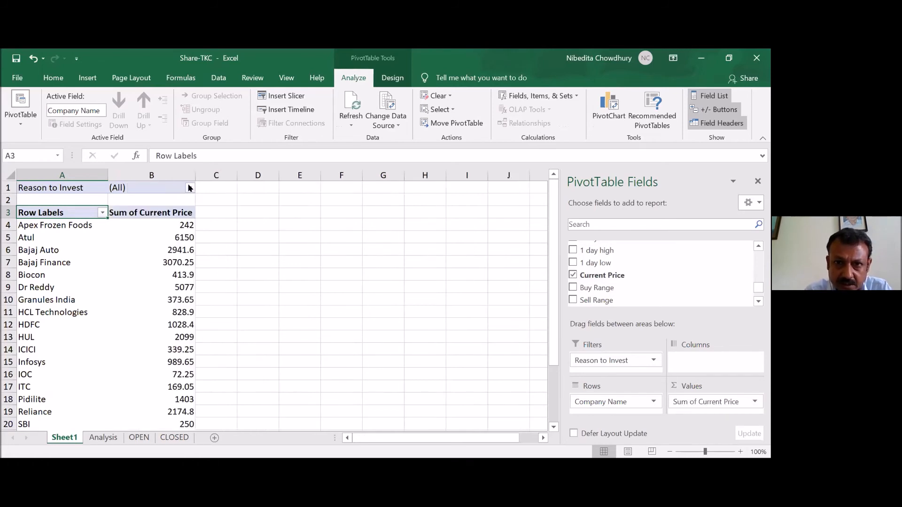
- Filter the share PivotTable to the Reason to Invest item Long term
left_click(189, 188)
left_click(92, 227)
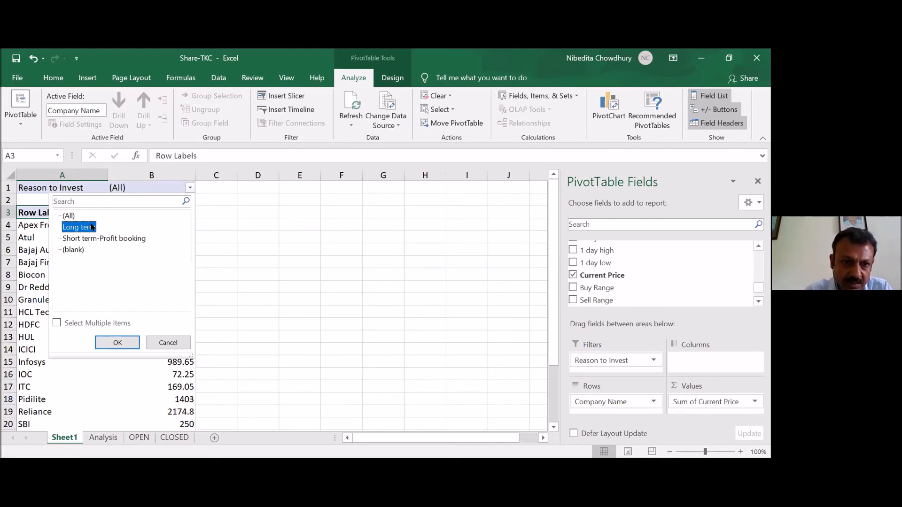
double_click(91, 223)
left_click(91, 224)
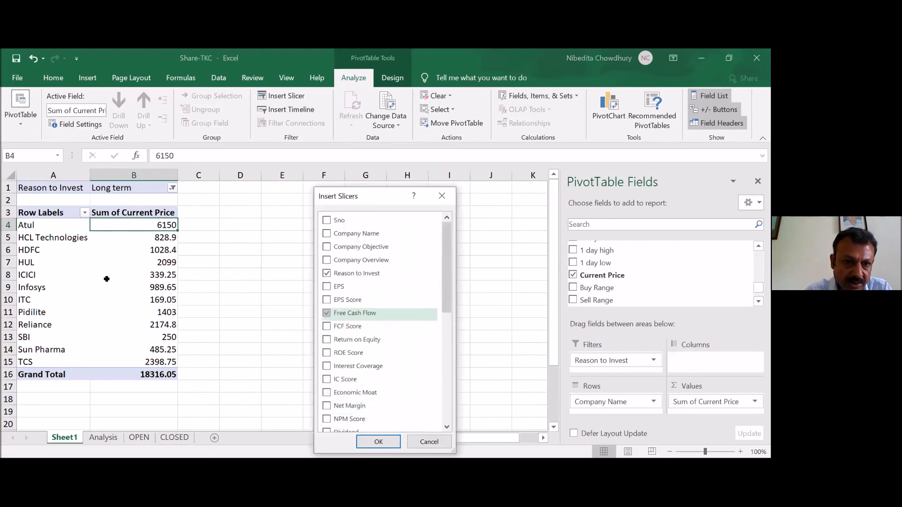
- Insert slicers for Reason to Invest and Free Cash Flow, and filter by Short term-Profit booking and cash flow 286
key("Return")
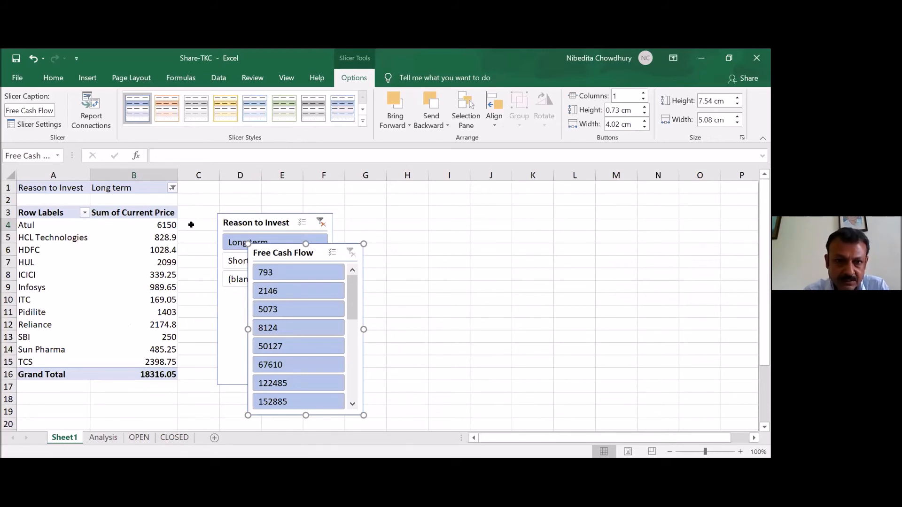
left_click(235, 261)
left_click(329, 346)
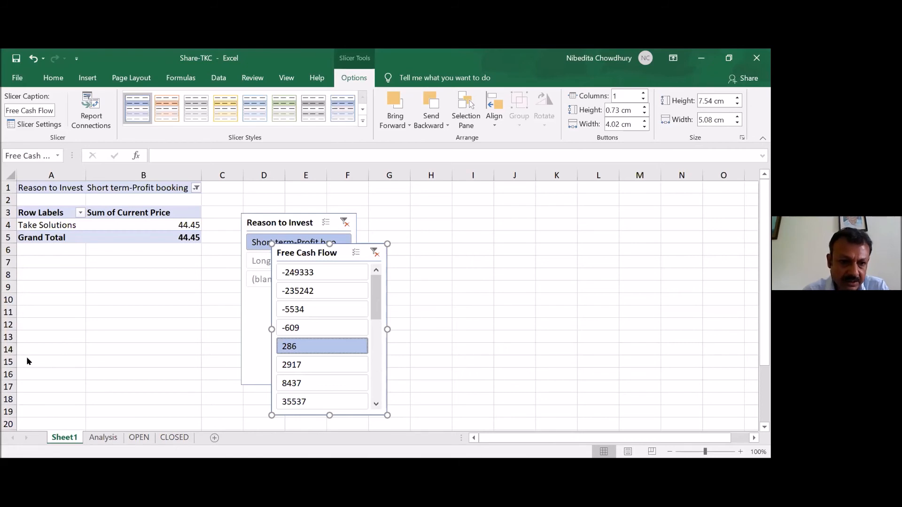
- Review the share data and score columns on the Analysis sheet, then return to the PivotTable on Sheet1
left_click(104, 425)
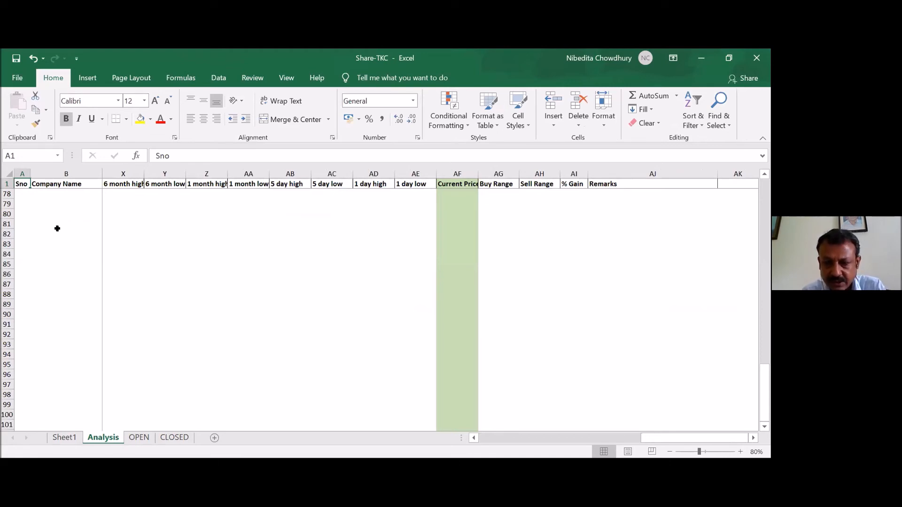
key("Down")
key("Down")
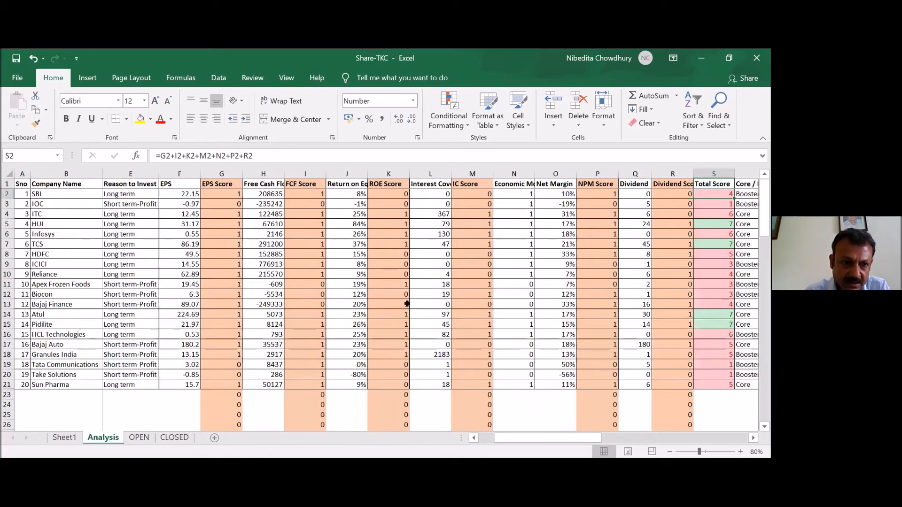
key("Home")
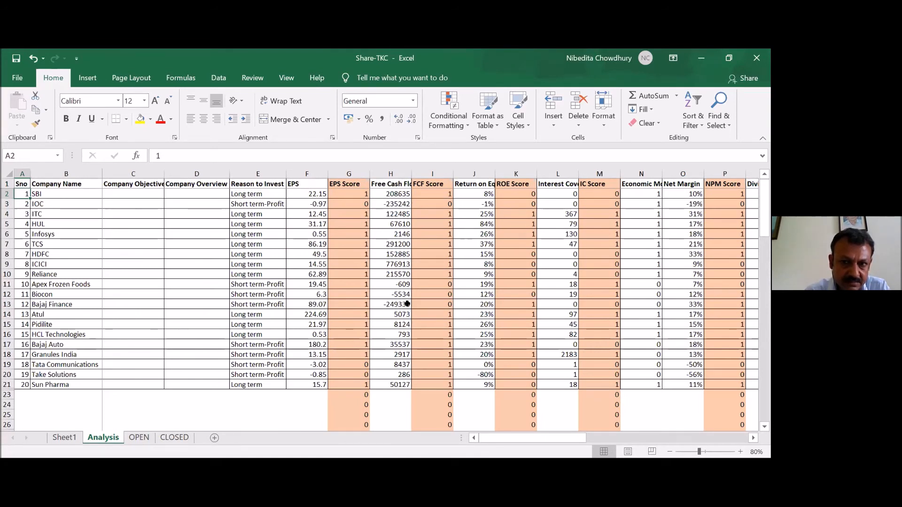
key("ctrl+Page_Up")
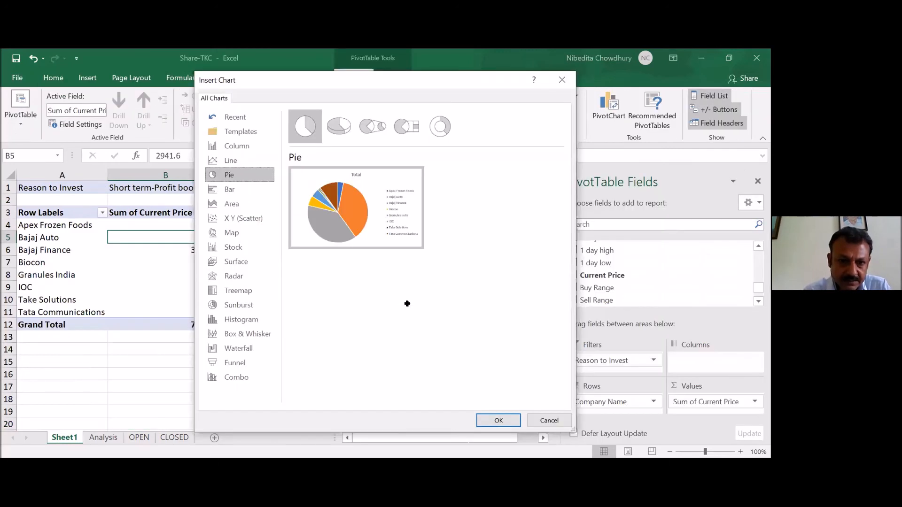
- Insert a pie PivotChart of current price by company and filter it to the Reason to Invest item Long term
key("Return")
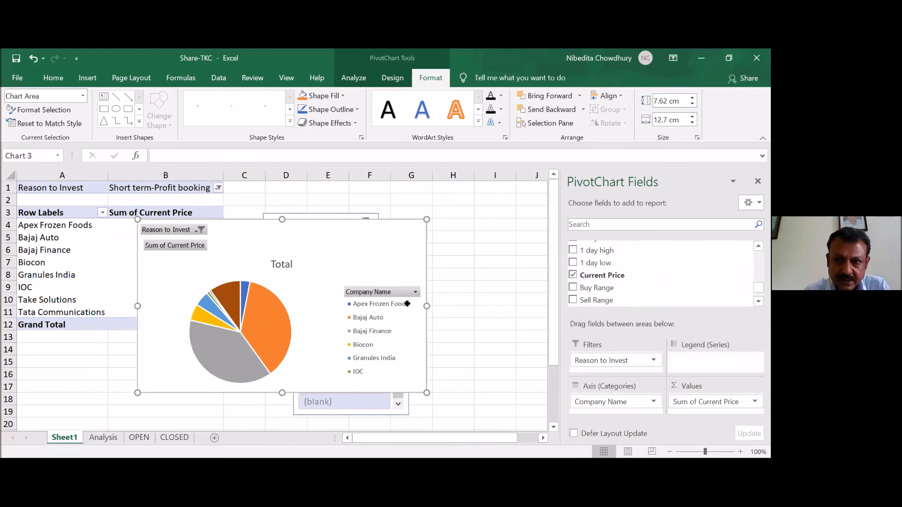
left_click(200, 230)
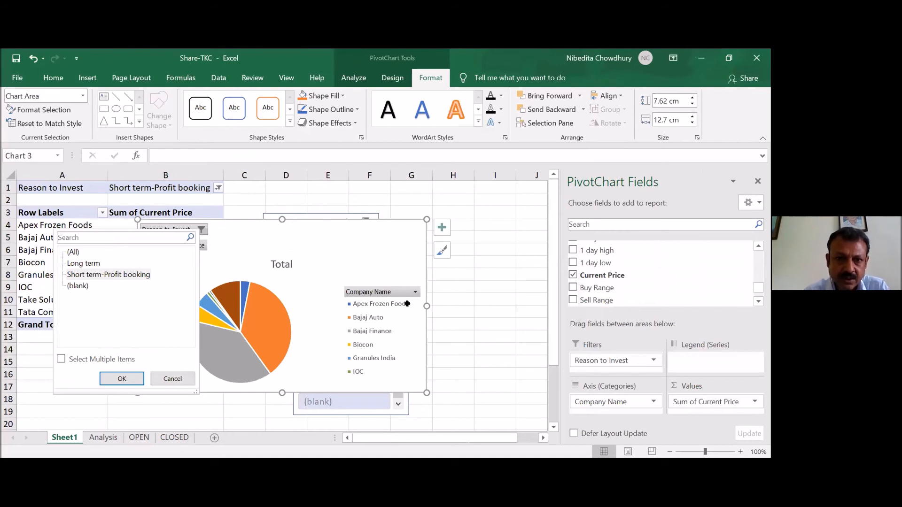
key("Return")
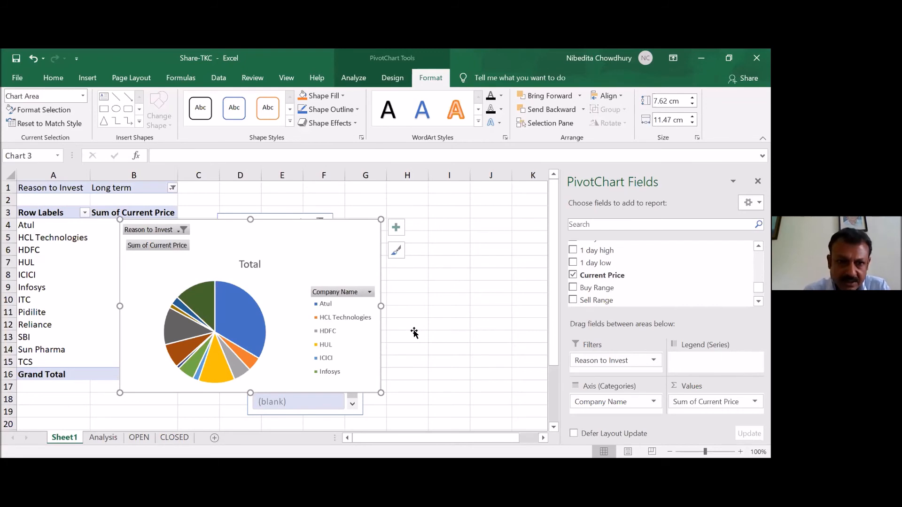
- Change the PivotChart from a pie to a clustered bar chart
right_click(234, 324)
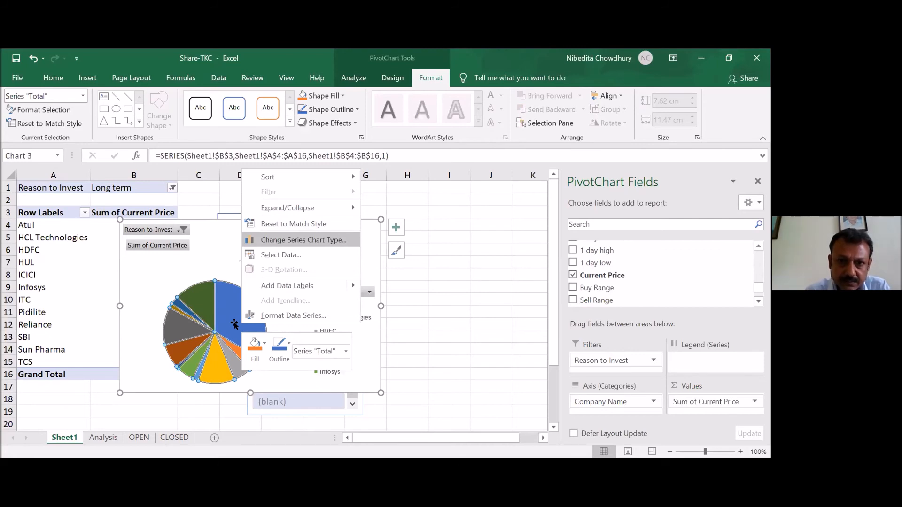
left_click(303, 240)
left_click(226, 190)
left_click(497, 421)
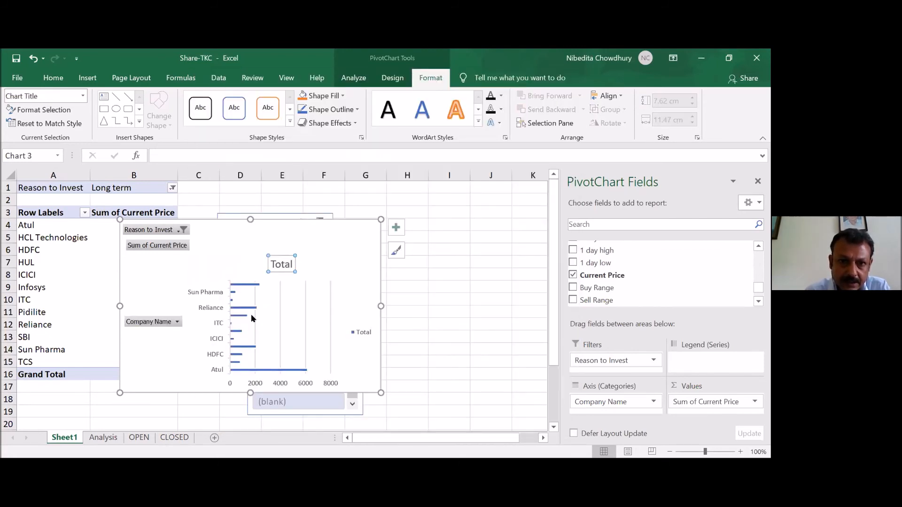
- Change the clustered bar PivotChart back to a pie chart
right_click(251, 315)
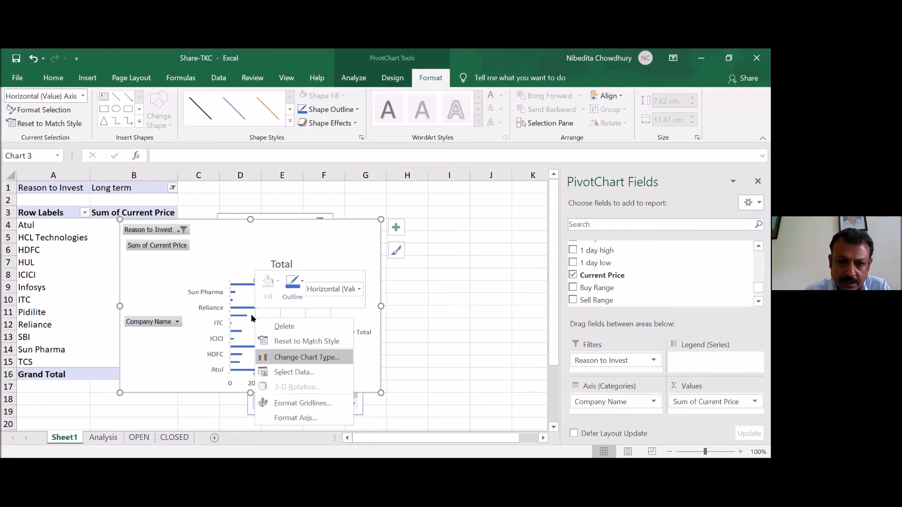
key("Return")
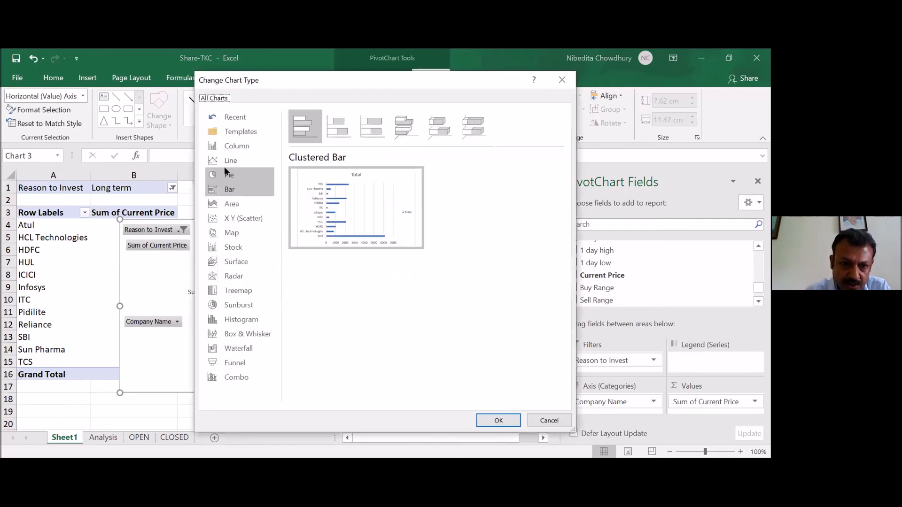
left_click(224, 170)
key("Return")
left_click(242, 314)
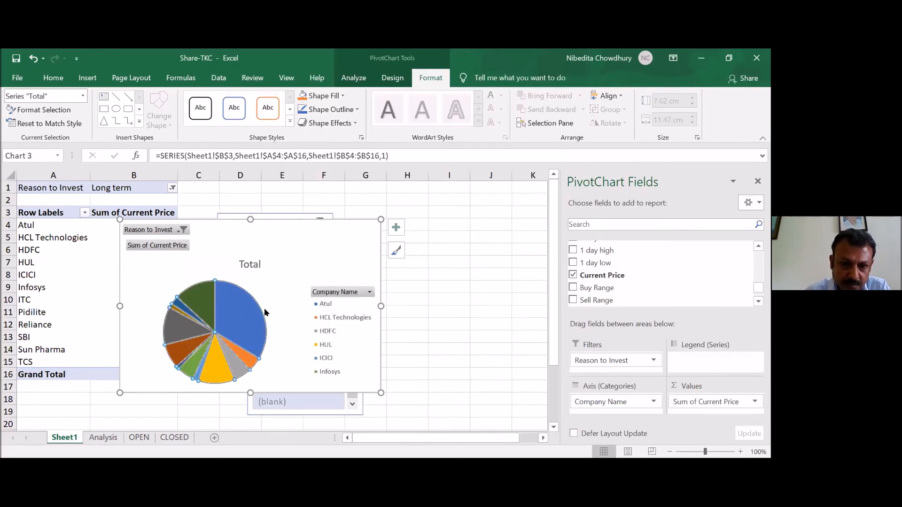
left_click(235, 314)
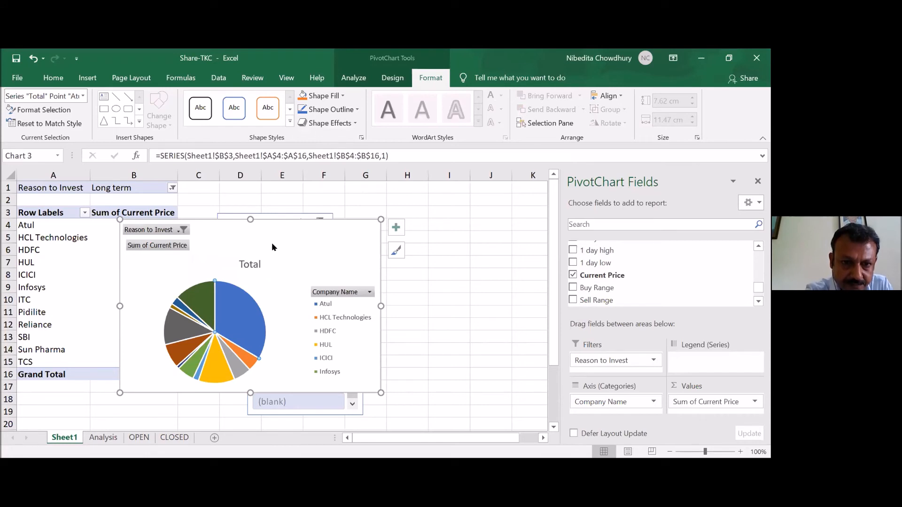
right_click(288, 304)
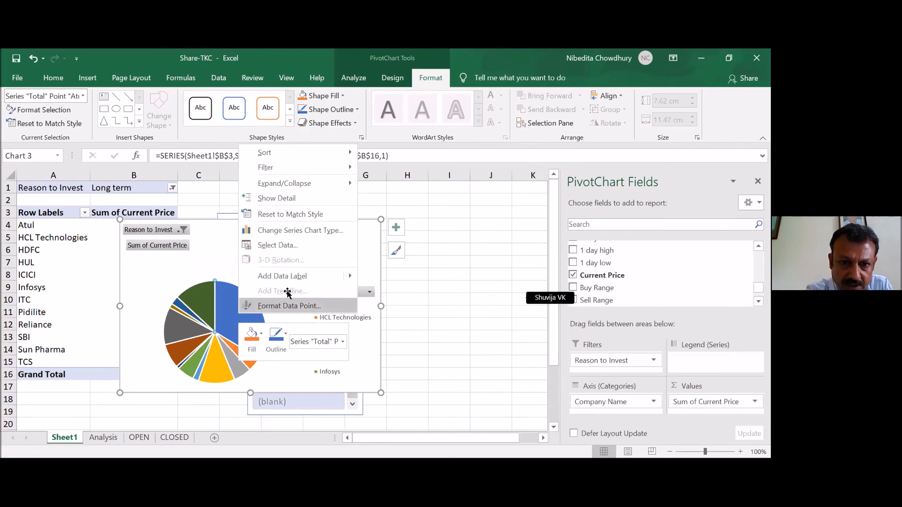
left_click(289, 306)
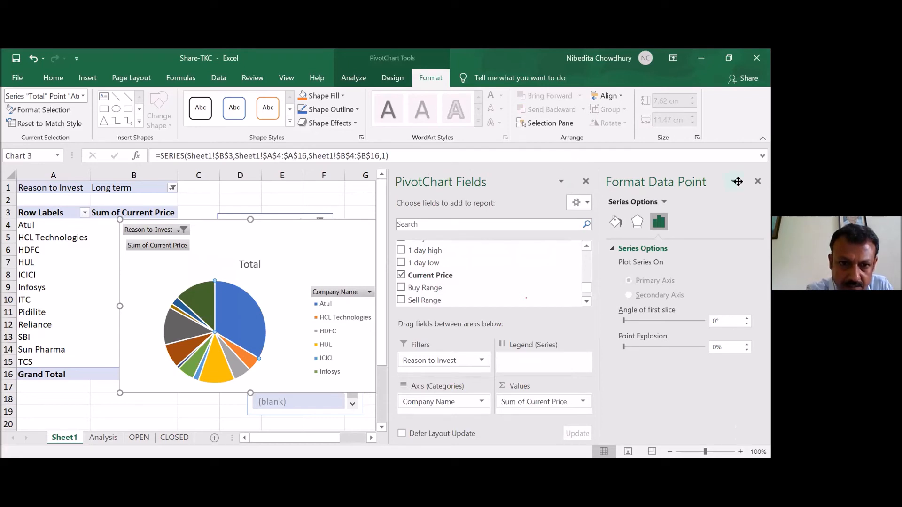
left_click(758, 180)
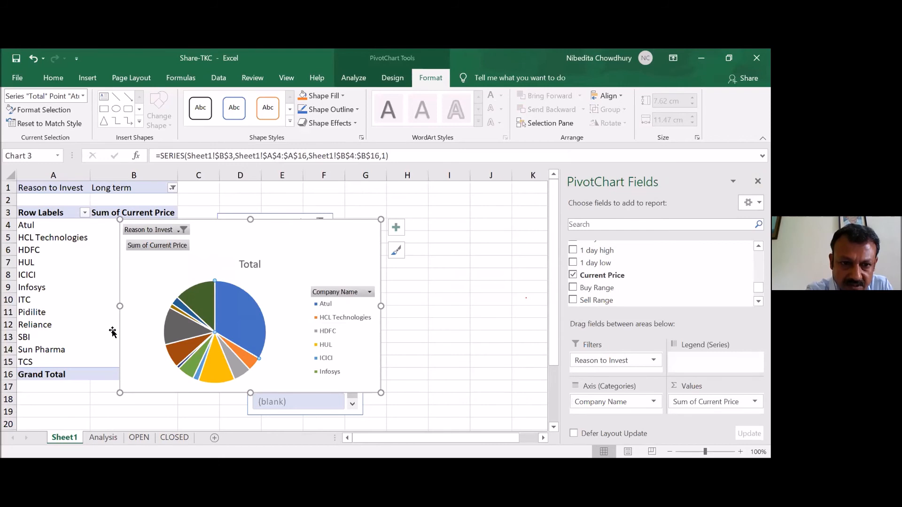
- Add a data label to the Atul slice of the pie chart and inspect the slice's value and percentage
key("shift+F10")
left_click(269, 266)
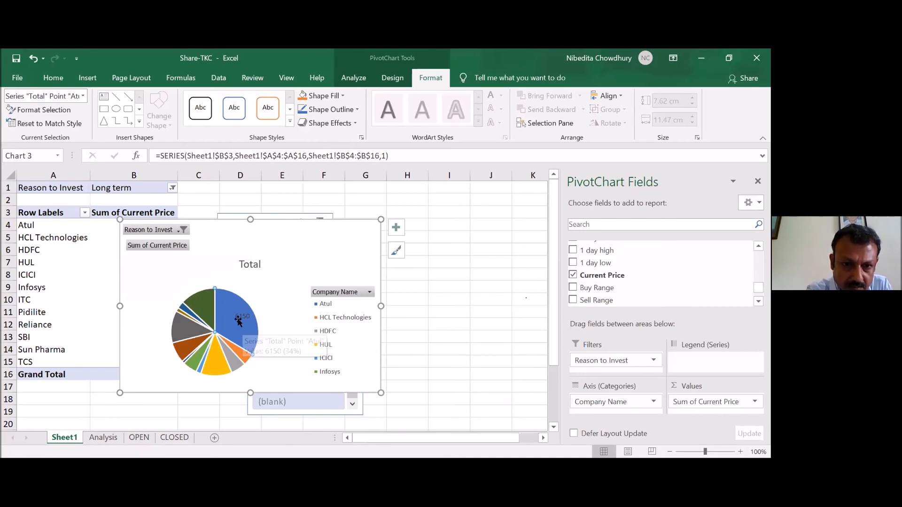
left_click(205, 315)
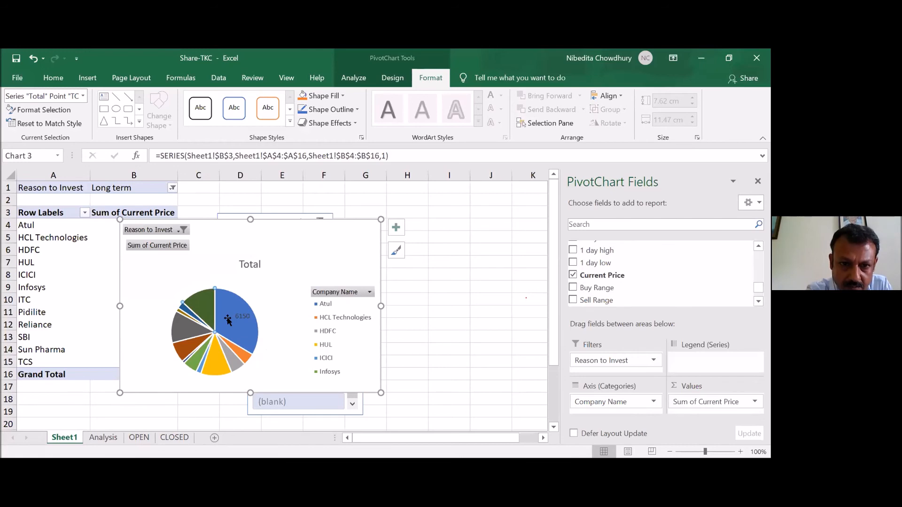
mouse_move(228, 321)
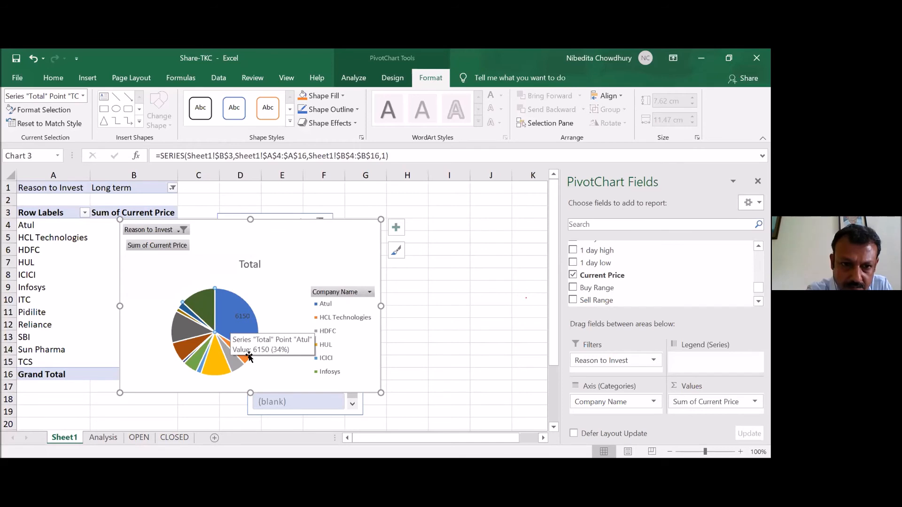
left_click(261, 344)
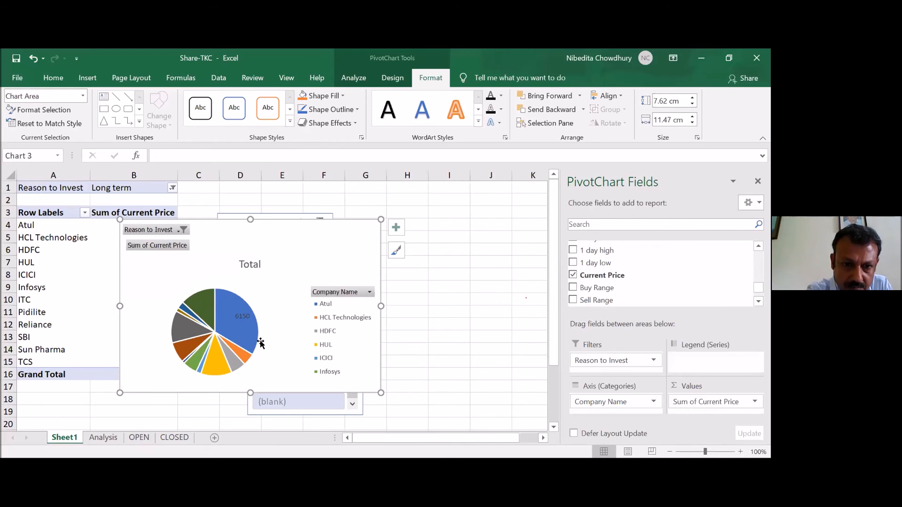
- Display value data labels on every slice of the pie chart and reposition the chart
right_click(208, 295)
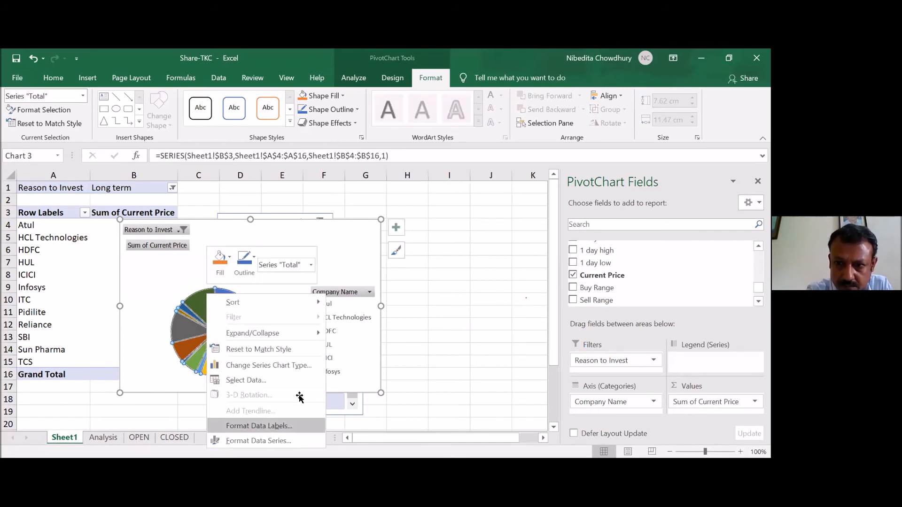
left_click(296, 425)
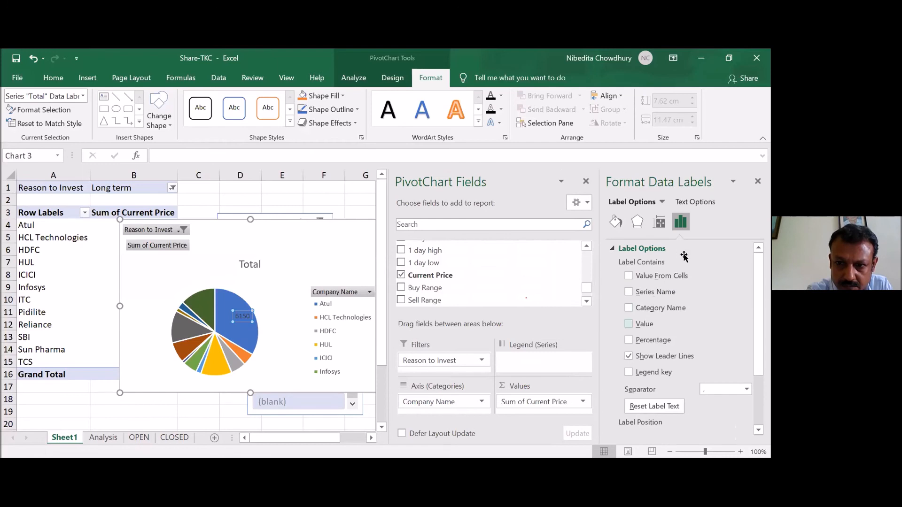
left_click(757, 181)
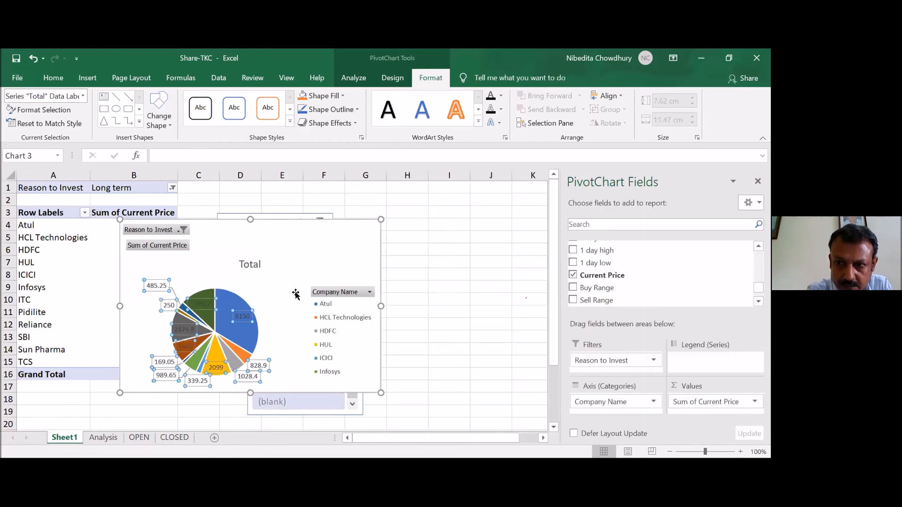
left_click(289, 293)
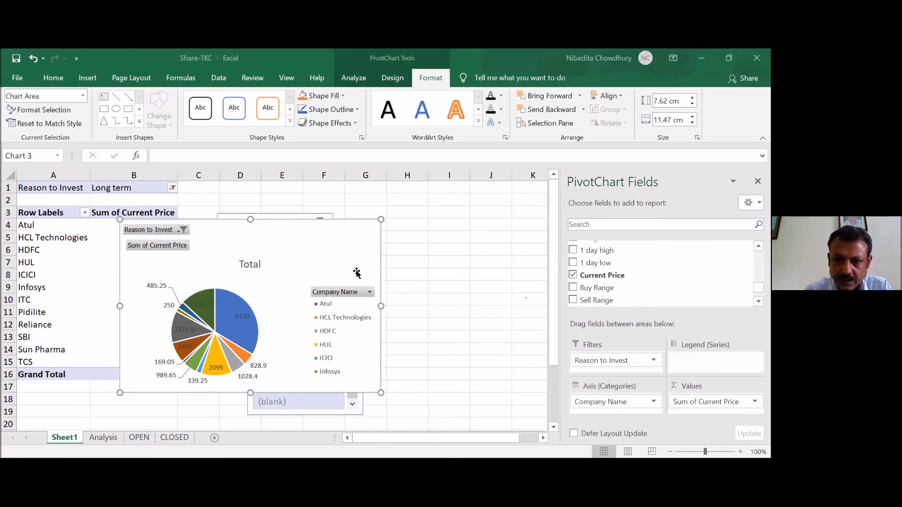
left_click(337, 229)
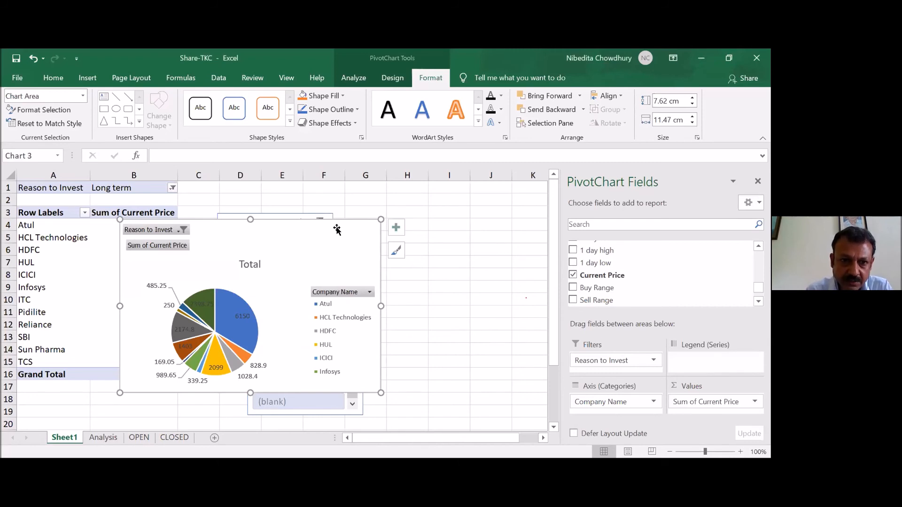
left_click_drag(337, 229, 374, 195)
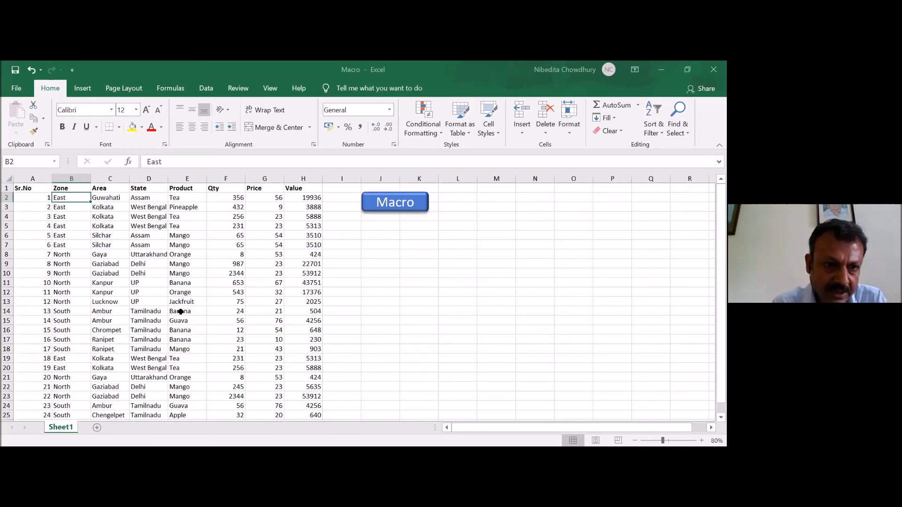
- Examine the zone, area, product, quantity and value records in the Macro workbook down past the last row
key("Down")
key("Down")
key("Down")
key("Down")
key("Down")
key("Down")
key("Down")
key("Down")
key("Down")
key("Down")
key("Down")
key("Down")
key("Down")
key("Down")
key("Down")
key("Down")
key("Down")
key("Down")
key("Down")
key("Down")
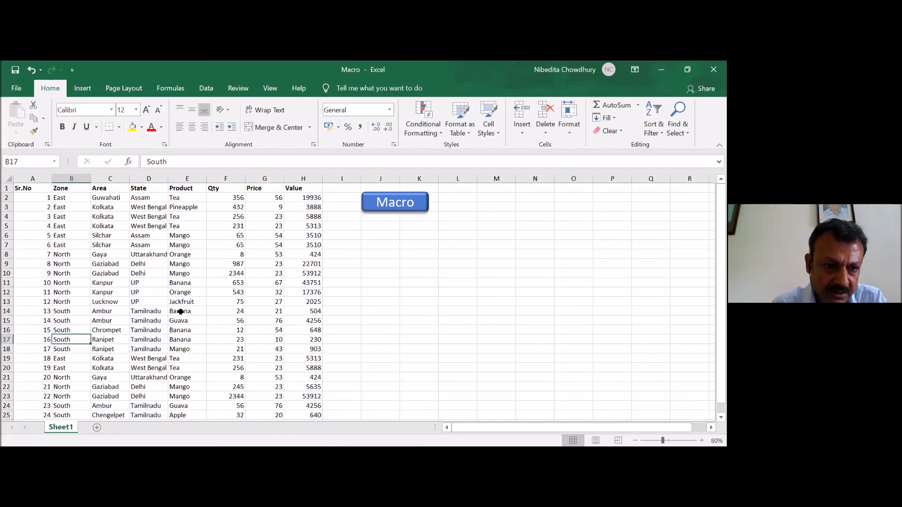
key("Up")
key("Up")
key("Up")
key("Up")
key("Up")
key("Up")
key("Up")
key("Up")
key("Up")
key("Up")
key("Up")
key("Up")
key("Up")
key("Up")
key("Up")
key("Up")
key("Up")
key("Up")
key("Up")
key("Up")
key("Up")
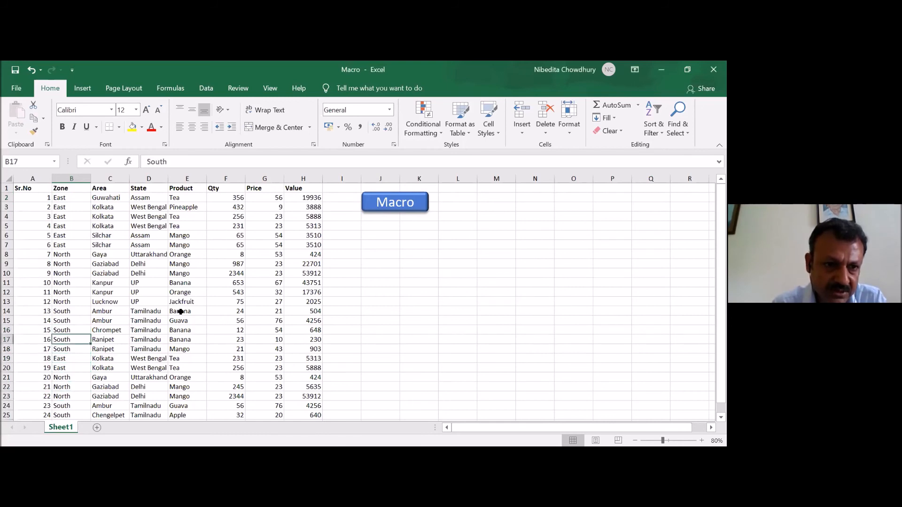
key("Down")
key("Down")
key("Down")
key("Down")
key("Down")
key("Down")
key("Down")
key("Down")
key("Down")
key("Down")
key("Down")
key("Down")
key("Down")
key("Down")
key("Down")
key("Down")
key("Down")
key("Down")
key("Down")
key("Down")
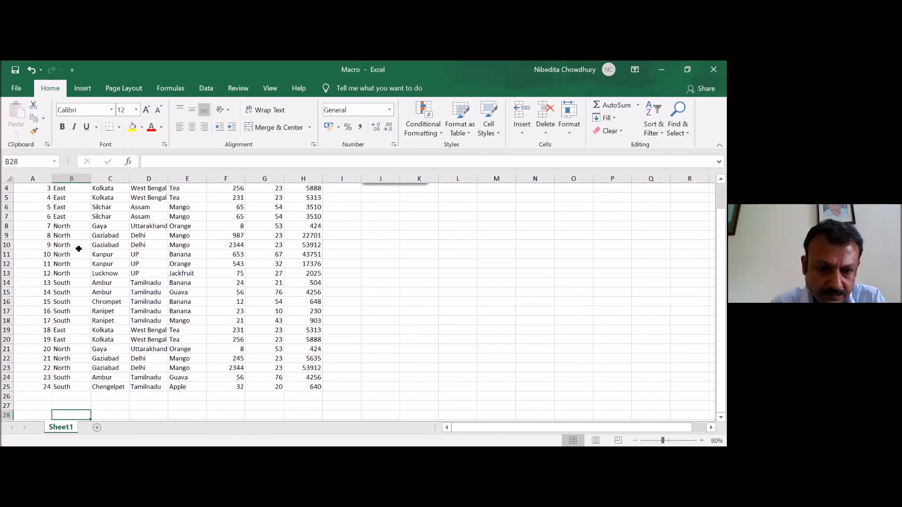
key("Down")
key("Down")
key("Down")
key("Down")
key("Down")
key("Down")
key("Down")
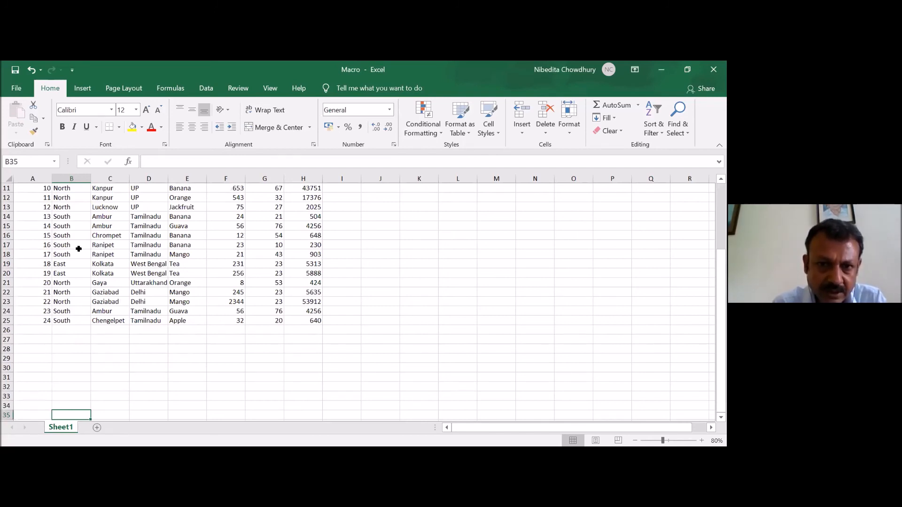
- Append a copy of the Kolkata tea record in row 20 with price 24, and run the macro to sort the list
key("Up")
key("Up")
key("Up")
key("Up")
key("Up")
key("Up")
key("Up")
key("Up")
key("Up")
key("Up")
key("Up")
key("Up")
key("Up")
key("Up")
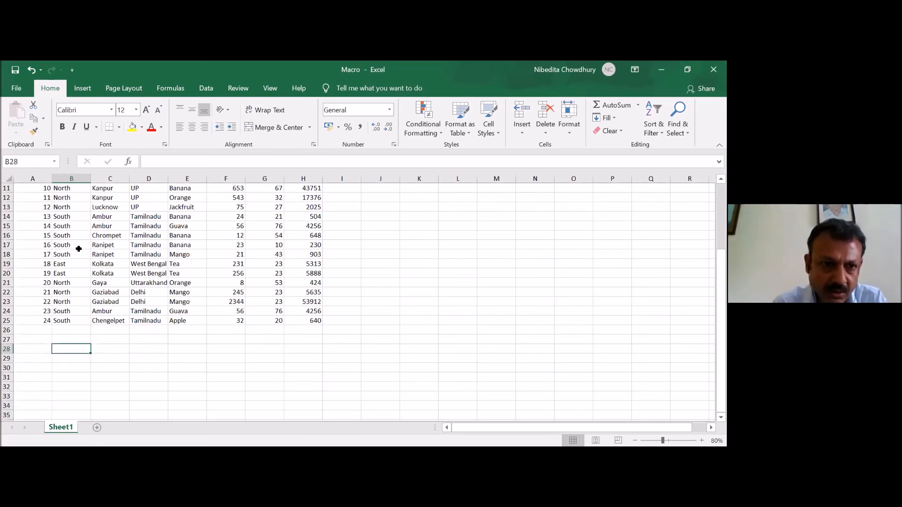
key("Up")
key("Left")
key("shift+Right")
key("shift+Right")
key("shift+Right")
key("shift+Right")
key("shift+Right")
key("shift+Right")
key("shift+Right")
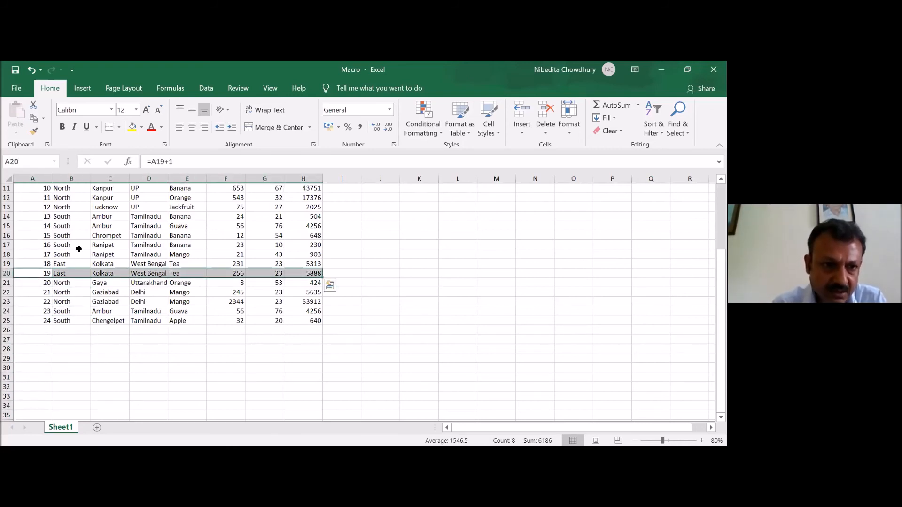
key("ctrl+m")
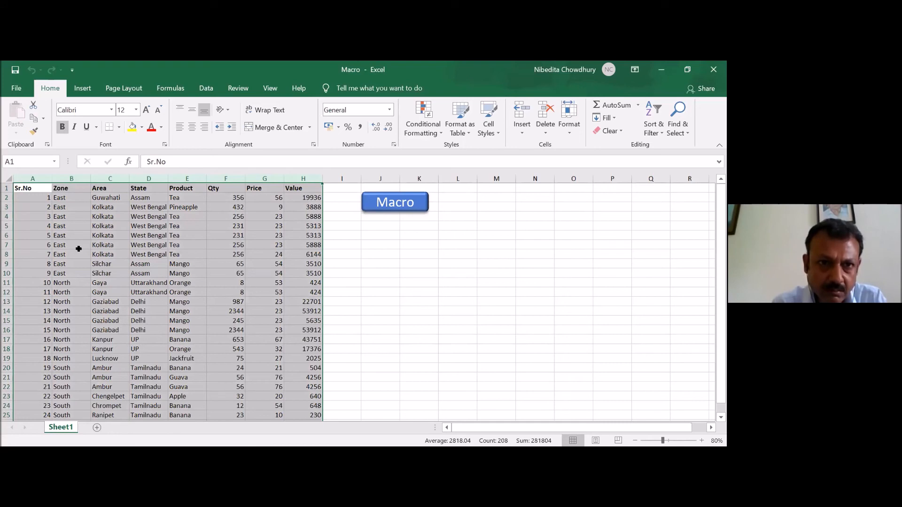
- Review the sorted records in the Zone column from the first to the last row
key("Right")
key("ctrl+Down")
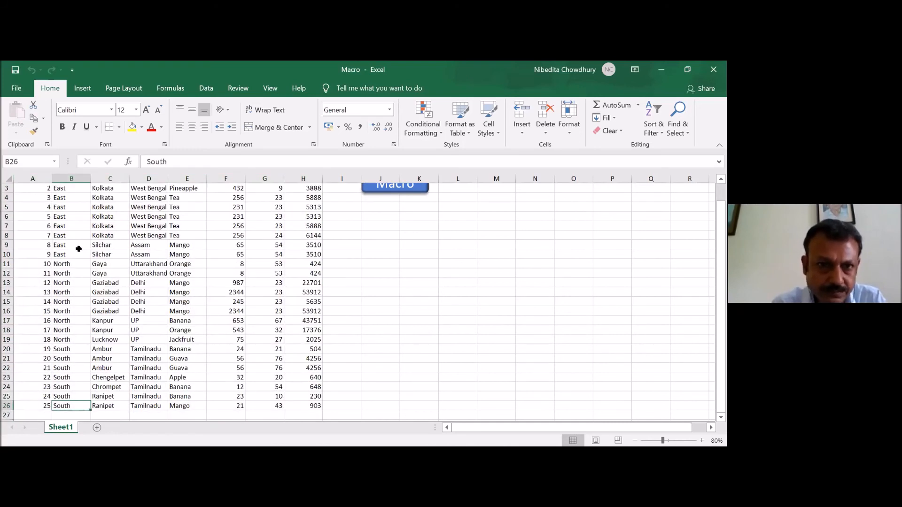
key("ctrl+Up")
key("Down")
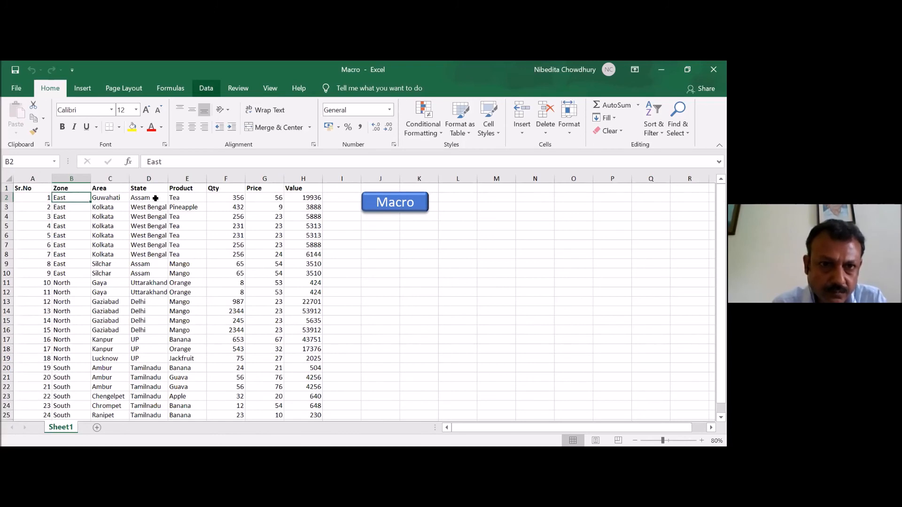
left_click(203, 86)
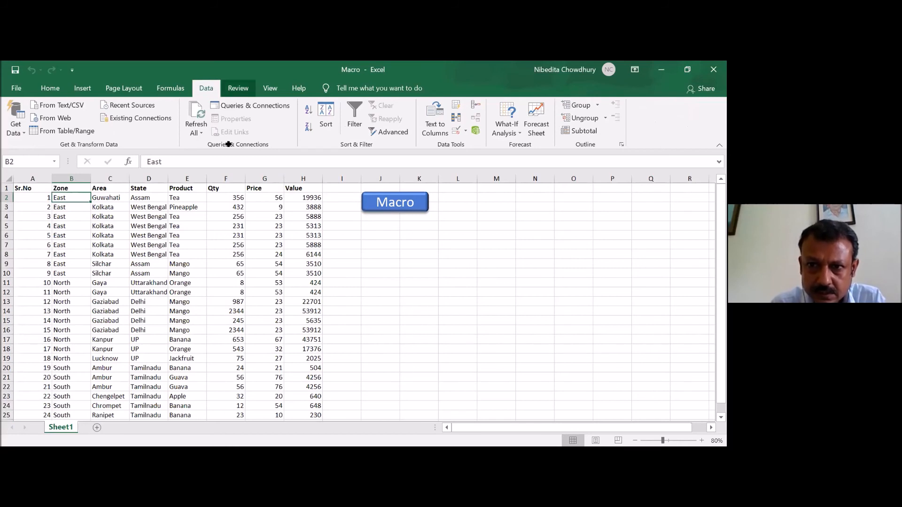
- Insert a text box below the Macro button, spanning about columns J to K at rows 5–6, with the text "Create Macro"
left_click(375, 227)
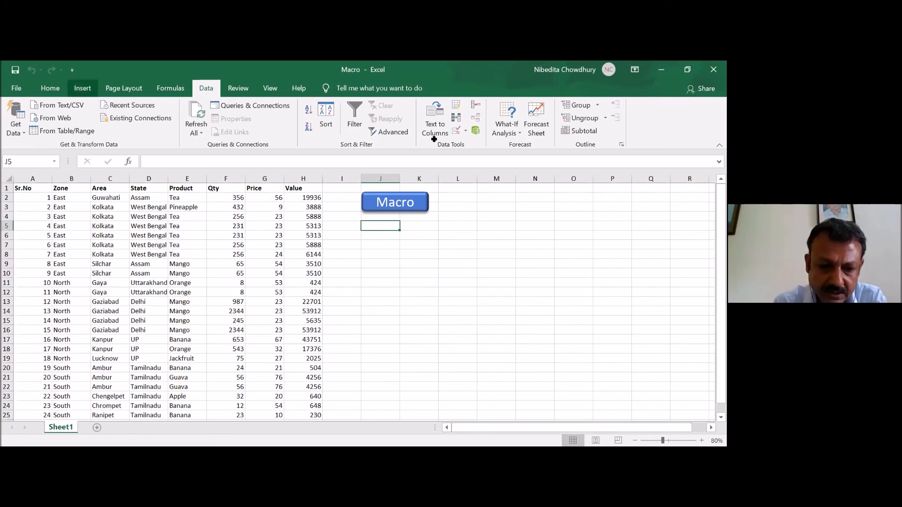
left_click(82, 89)
left_click(629, 117)
left_click(628, 165)
left_click_drag(364, 226, 428, 241)
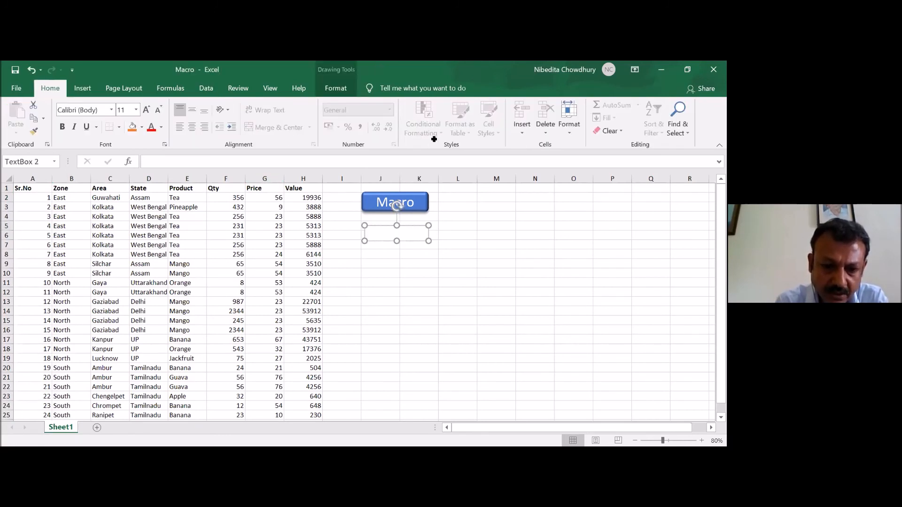
type("Create Macro")
left_click(429, 281)
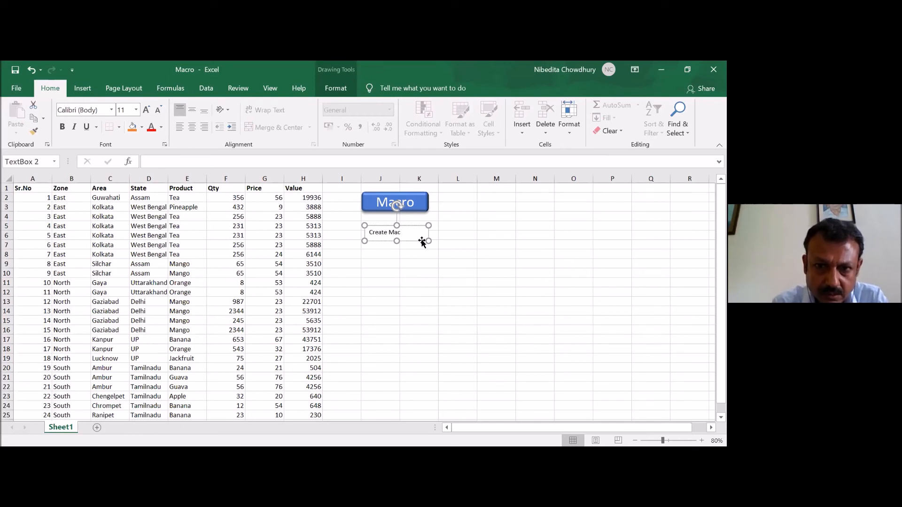
- Set up a recorded macro for the Create Macro text box with the shortcut Ctrl+Shift+C and the description "sdfdfdf"
left_click(396, 229)
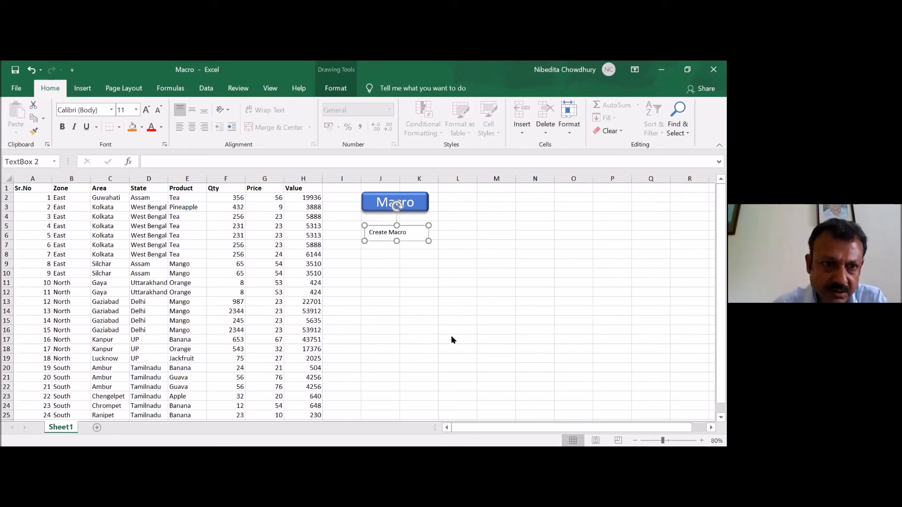
right_click(419, 233)
left_click(460, 377)
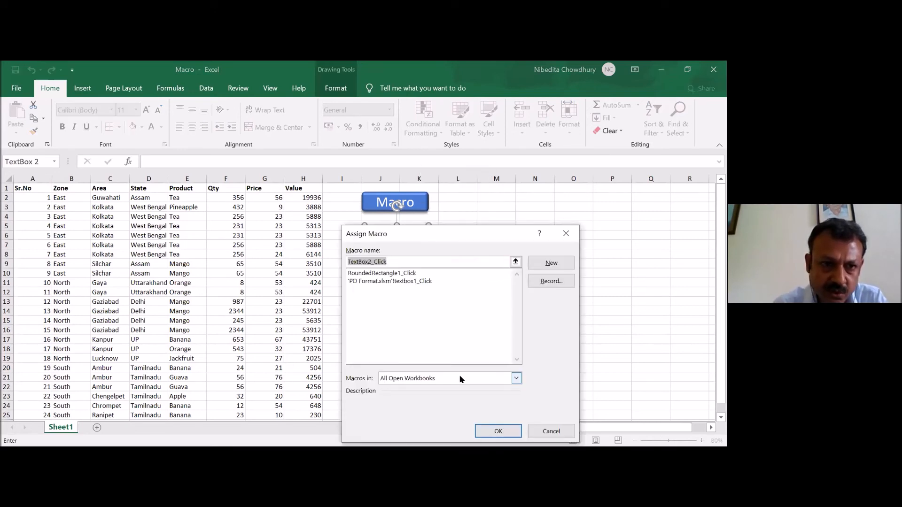
left_click(540, 281)
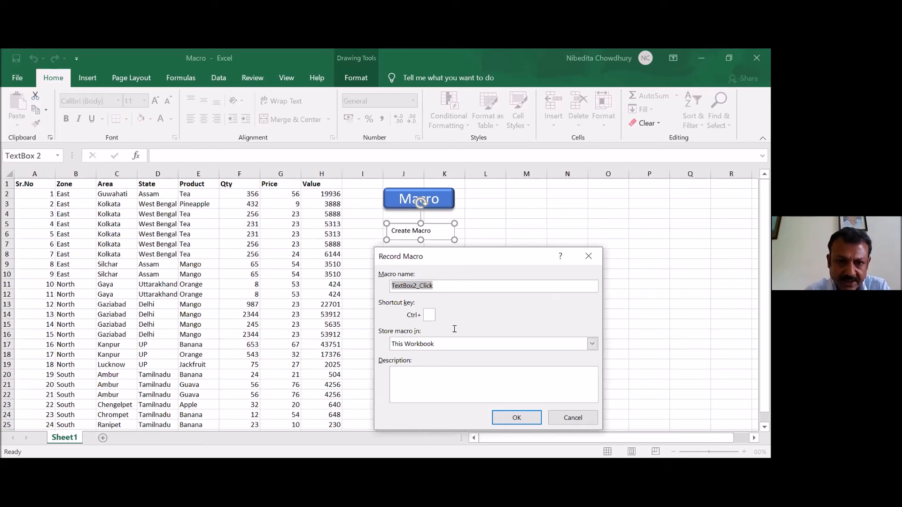
key("Tab")
type("C")
key("Tab")
key("Tab")
type("sdfdfdf")
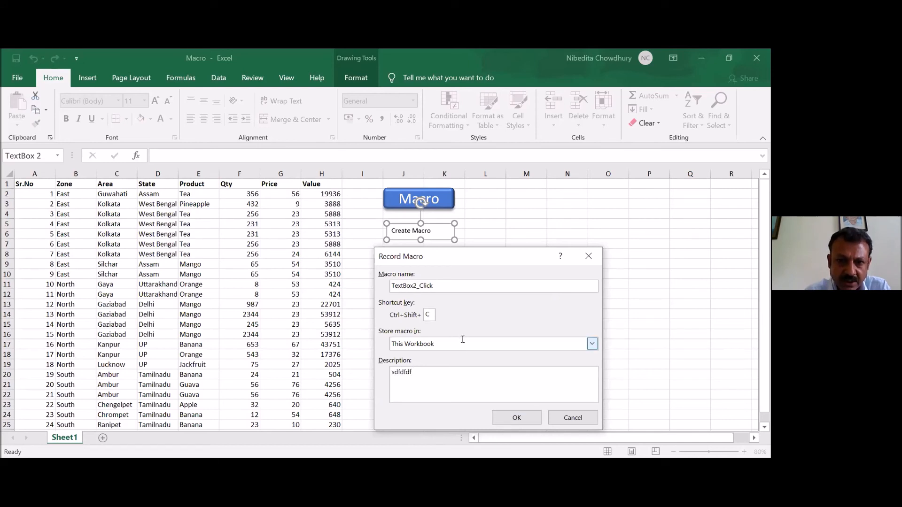
- Keep This Workbook as the storage location for the new macro and start recording
left_click(464, 342)
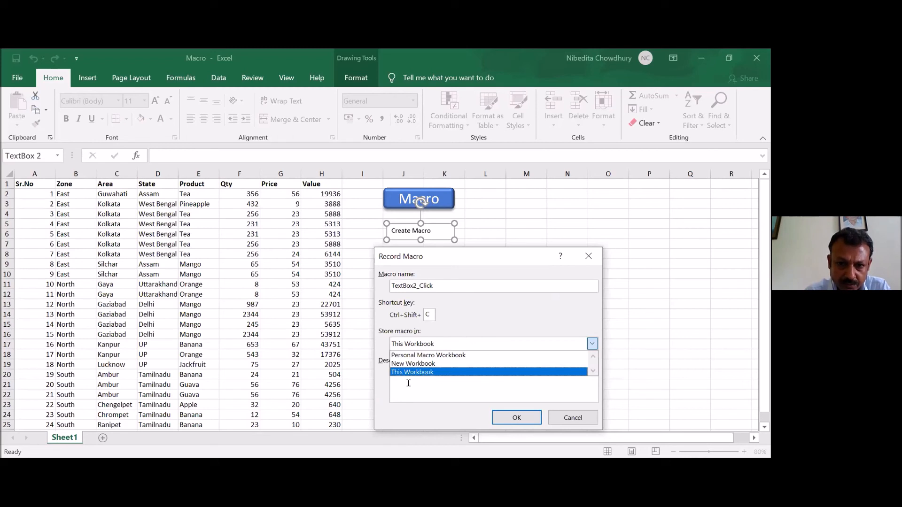
left_click(470, 394)
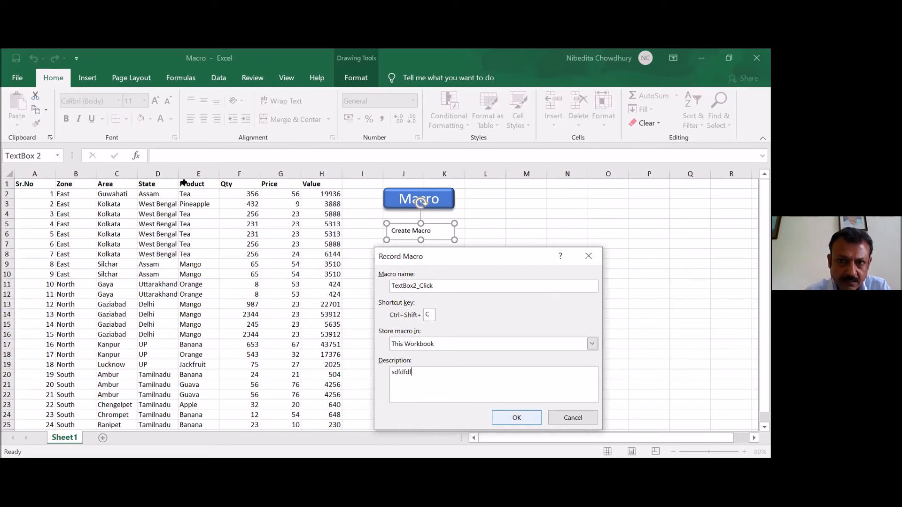
key("Tab")
key("Return")
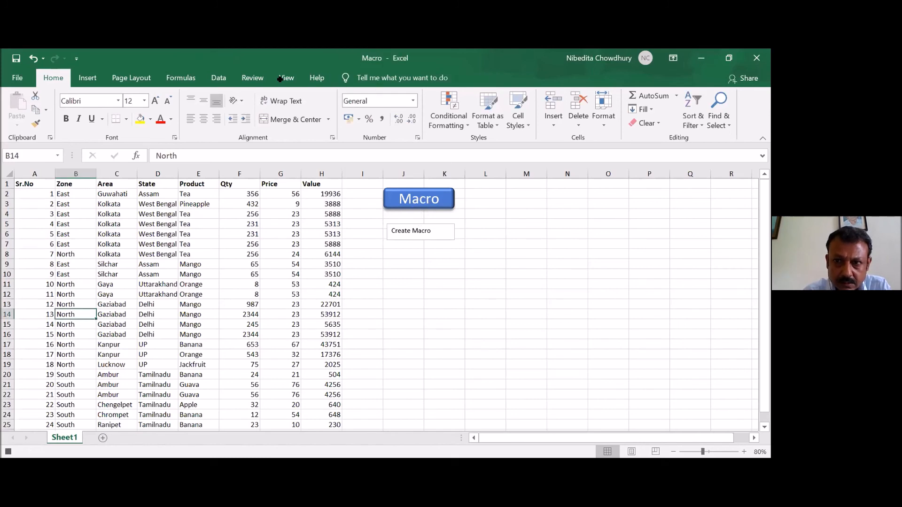
- Stop recording the macro
key("alt+f")
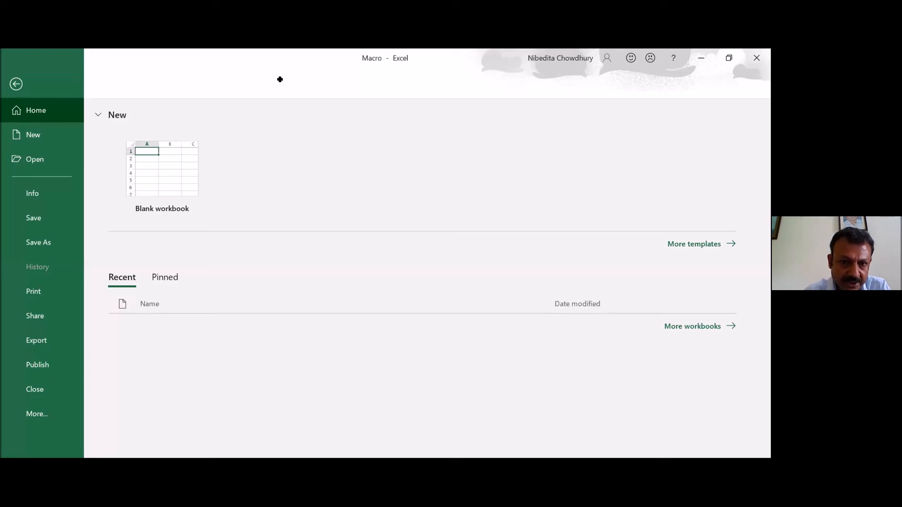
key("Escape")
left_click(280, 79)
left_click(611, 116)
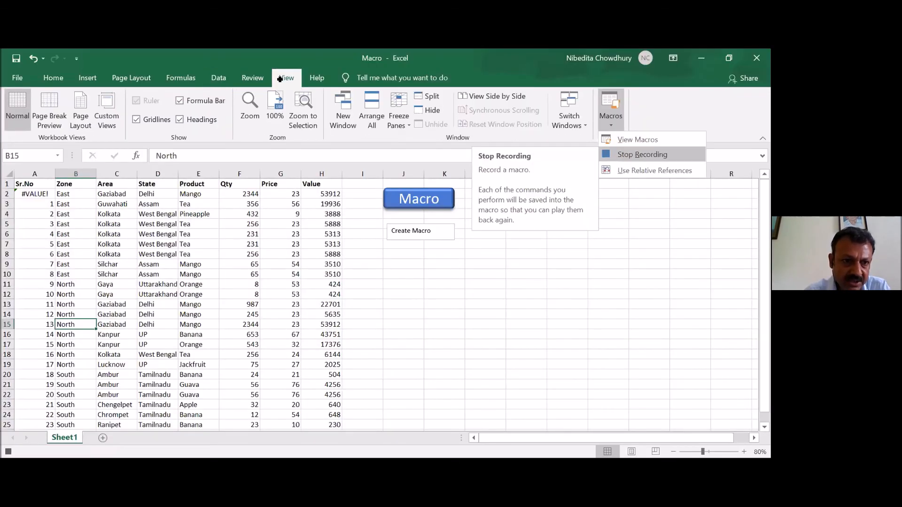
left_click(642, 155)
- Set the zone in B14 to East and run the recorded macro to re-sort the list
left_click(76, 314)
type("East")
key("Return")
key("ctrl+m")
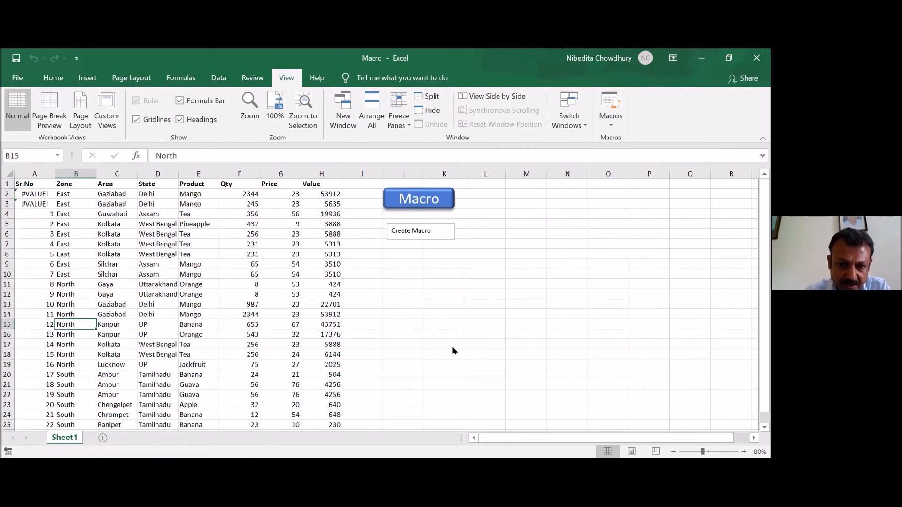
- Examine the VBA code of the TextBox2_Click macro assigned to the Create Macro text box, and return to the workbook
right_click(409, 234)
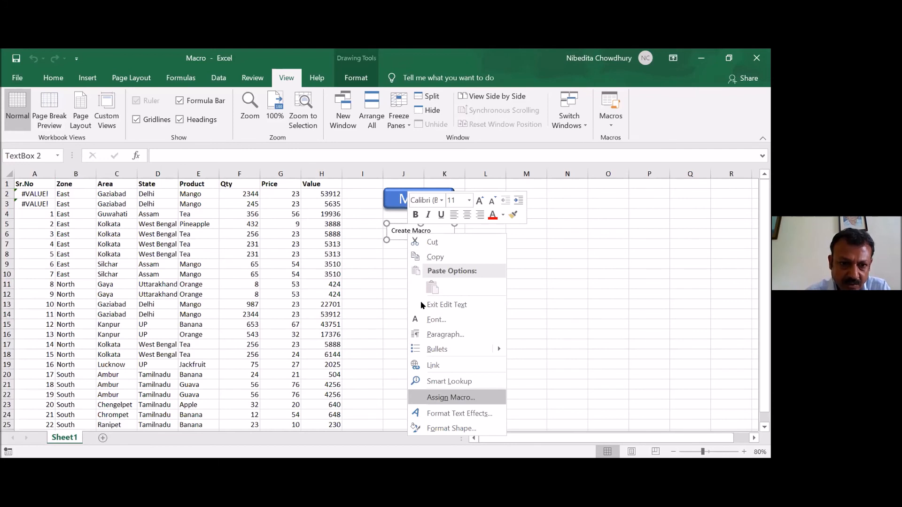
key("Return")
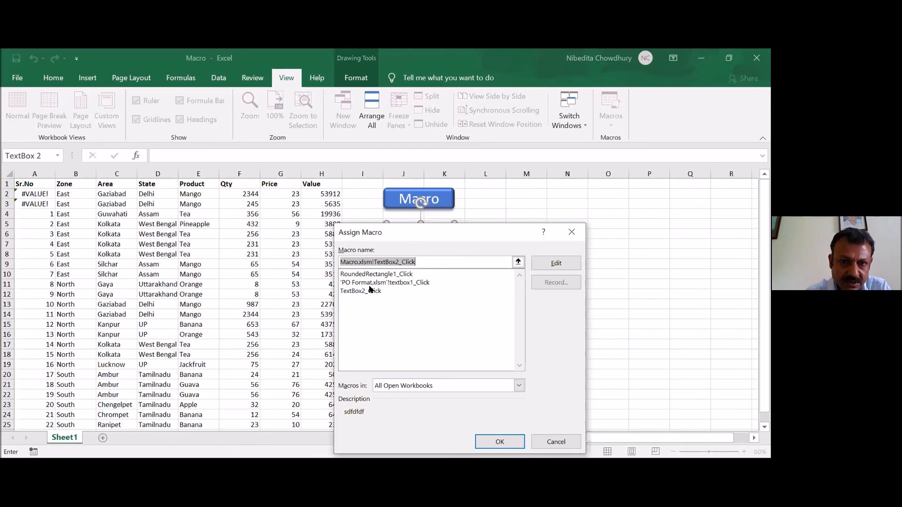
left_click(371, 291)
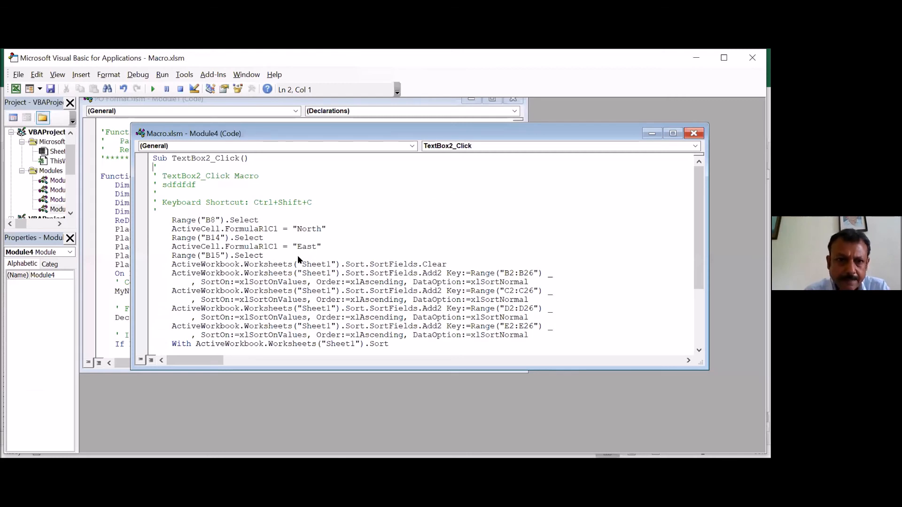
scroll(297, 255, "down", 1)
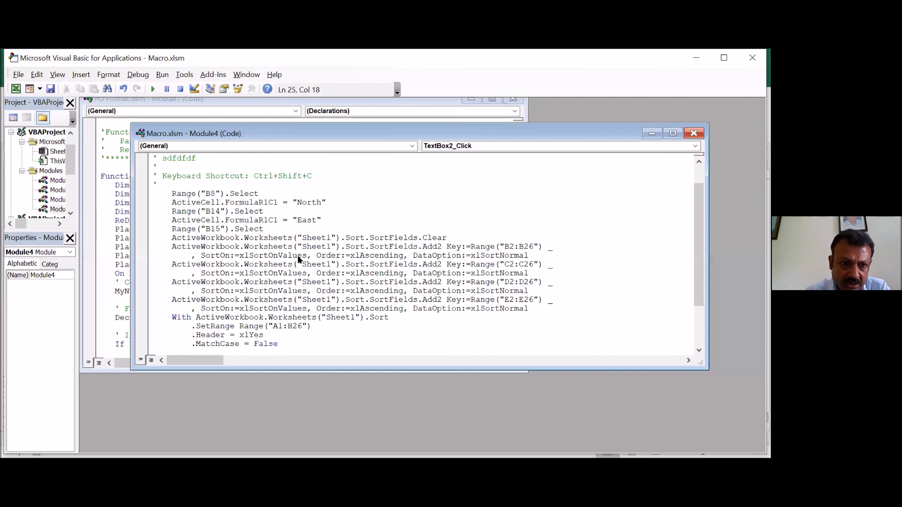
key("Page_Up")
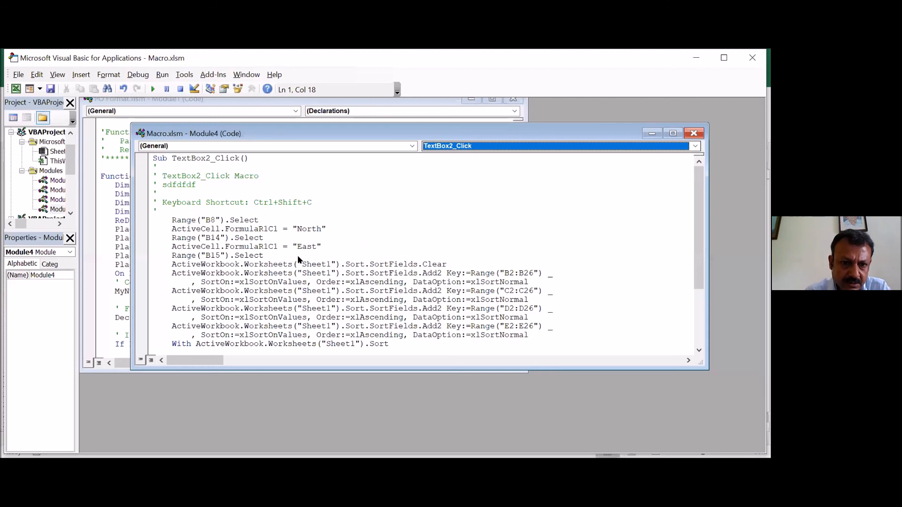
key("alt+F11")
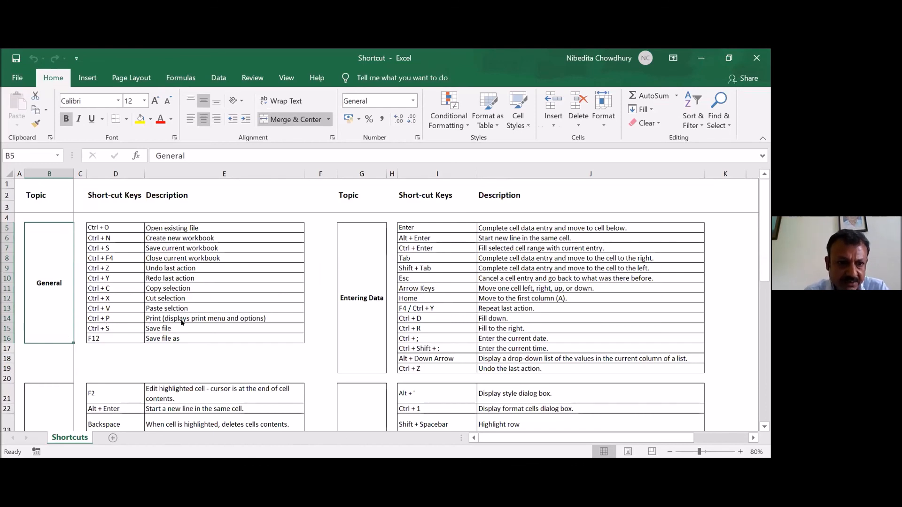
- Try shortening the "Short-cut Keys" heading in D2 of the Shortcut workbook to "Short-cut Key"
left_click(362, 327)
left_click(115, 196)
scroll(112, 387, "down", 4)
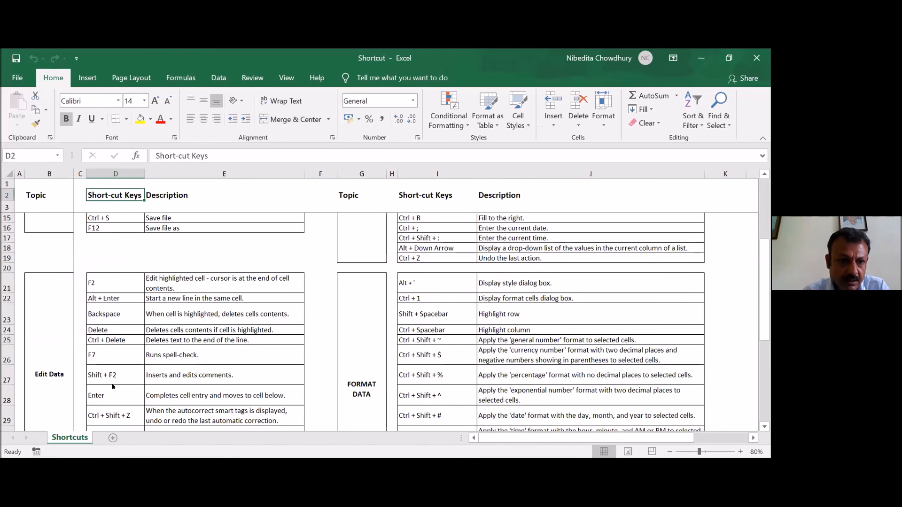
key("F2")
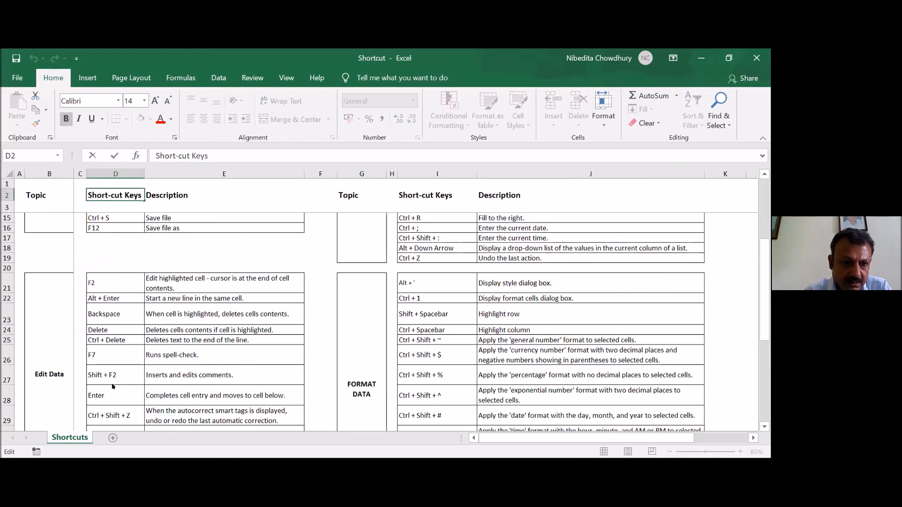
key("BackSpace")
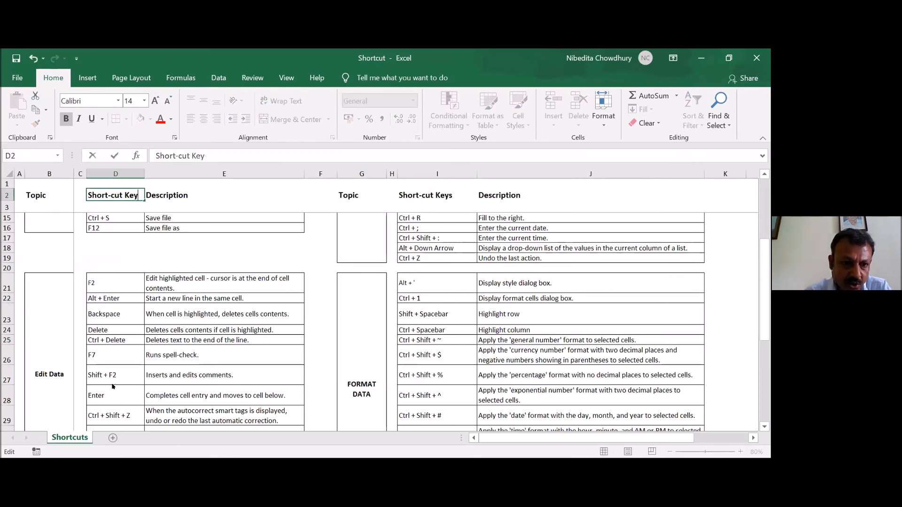
key("Escape")
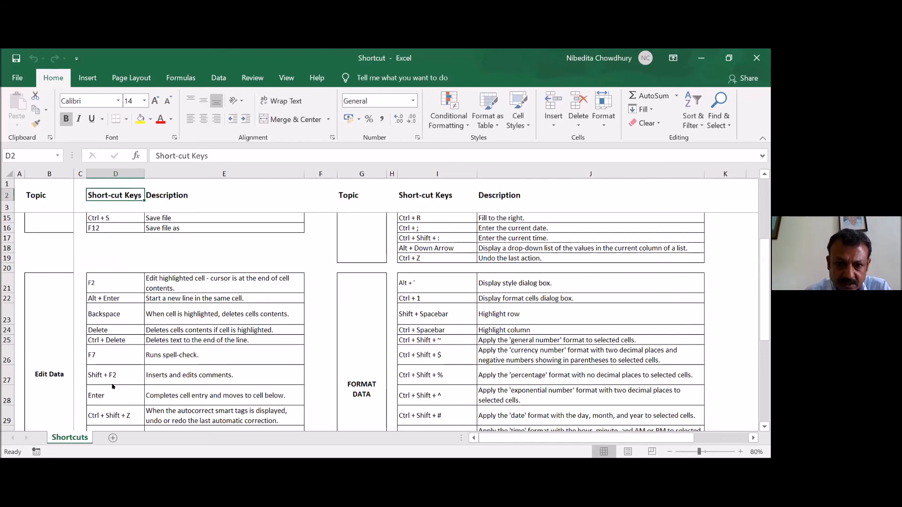
- Add filters to the heading row of the Shortcuts sheet, starting from the Topic heading in B2
scroll(113, 387, "down", 1)
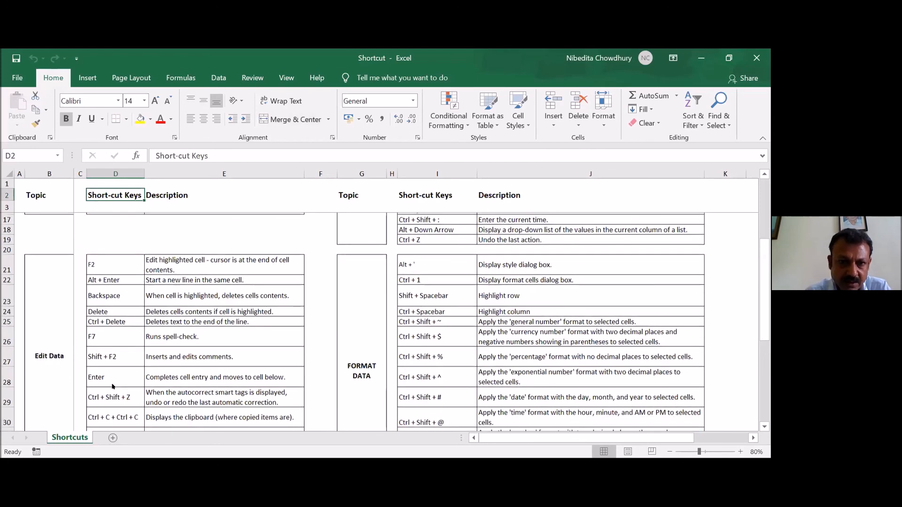
scroll(113, 387, "down", 1)
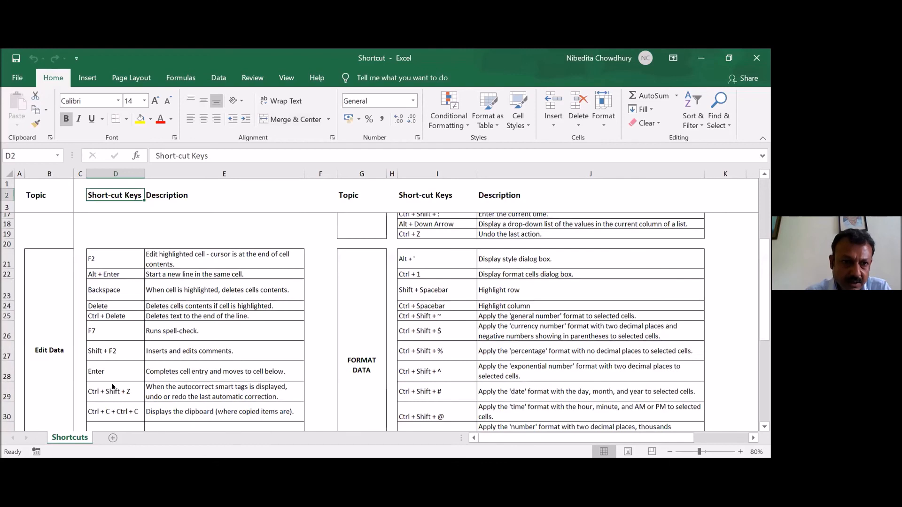
scroll(113, 386, "down", 1)
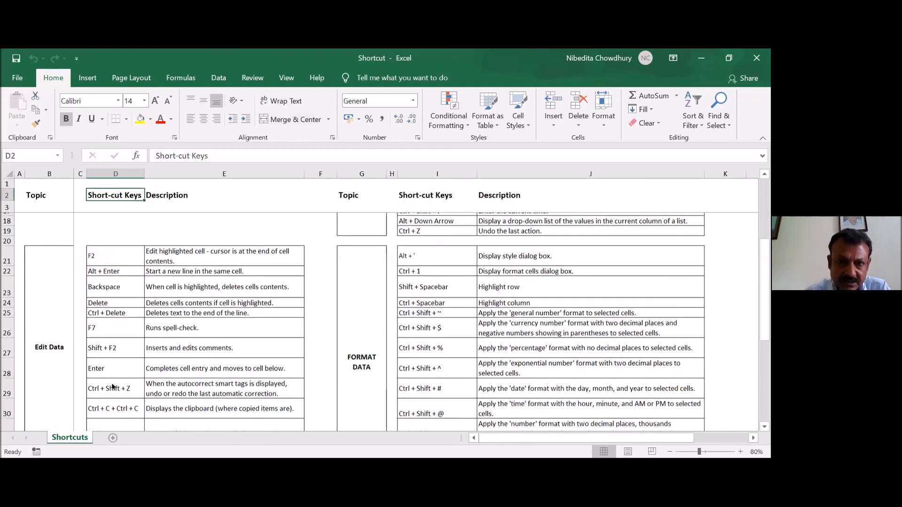
scroll(112, 386, "down", 1)
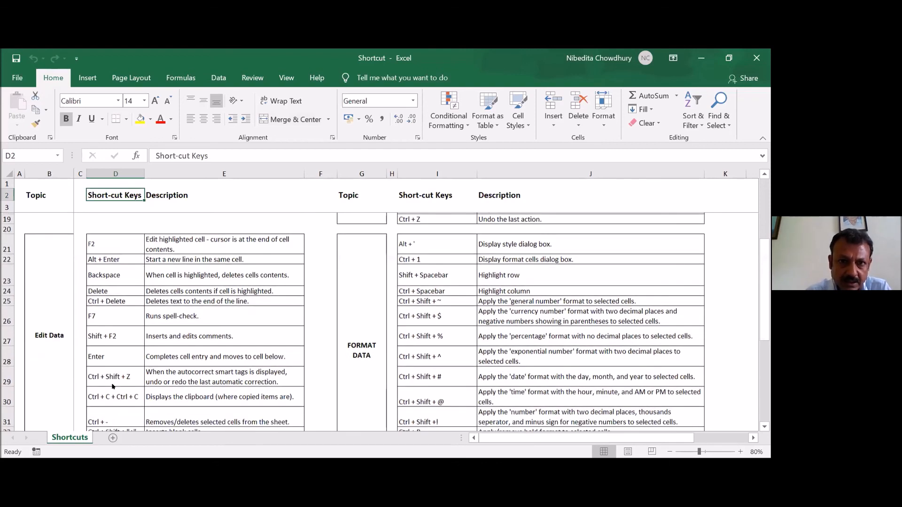
scroll(45, 195, "down", 1)
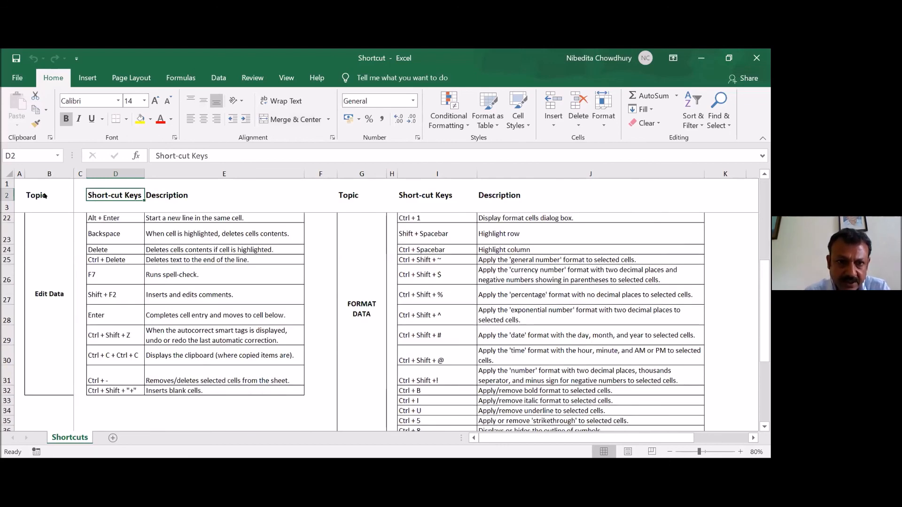
left_click(45, 195)
scroll(45, 195, "up", 1)
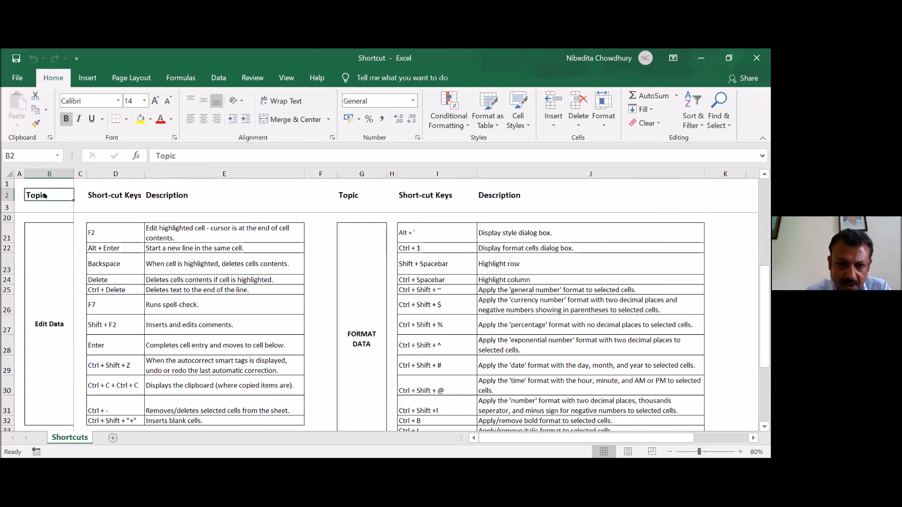
key("alt+a")
key("t")
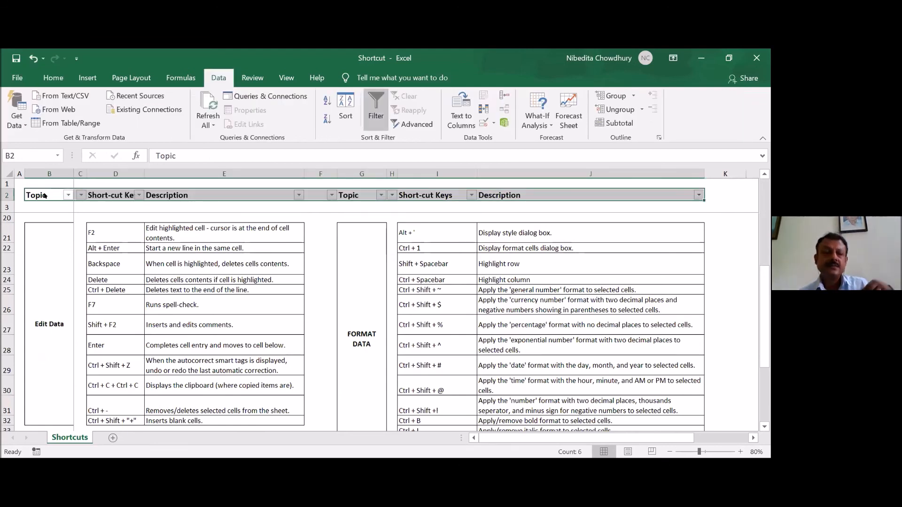
- Insert a blank row at row 43 of the shortcut list and delete that entire row again
scroll(254, 328, "down", 4)
left_click(253, 328)
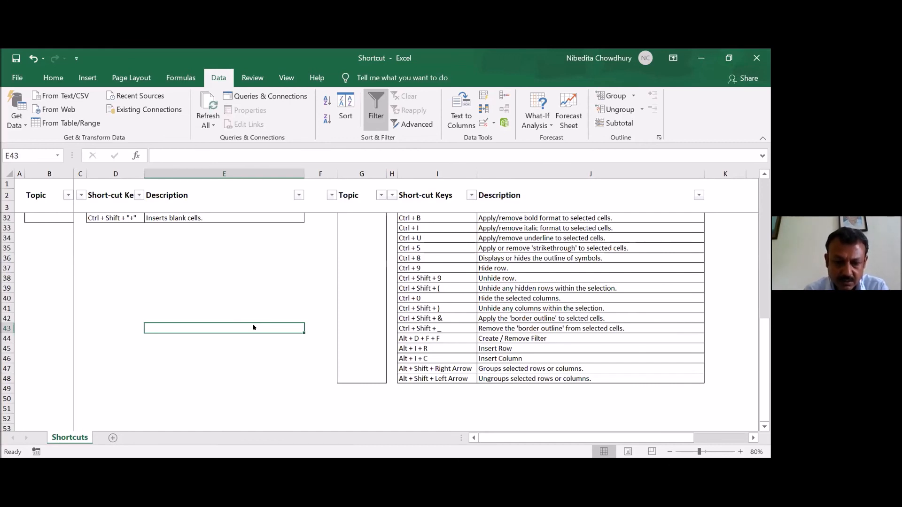
key("alt+i")
key("r")
key("ctrl+minus")
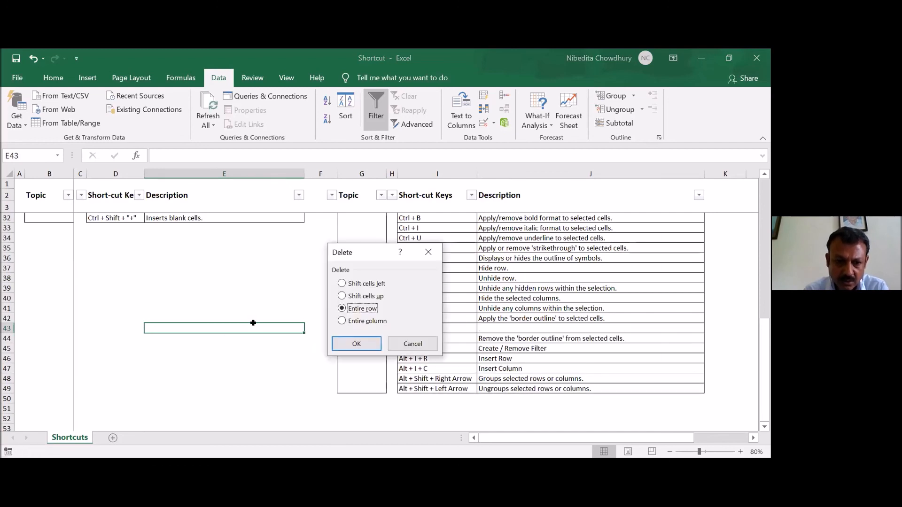
key("Escape")
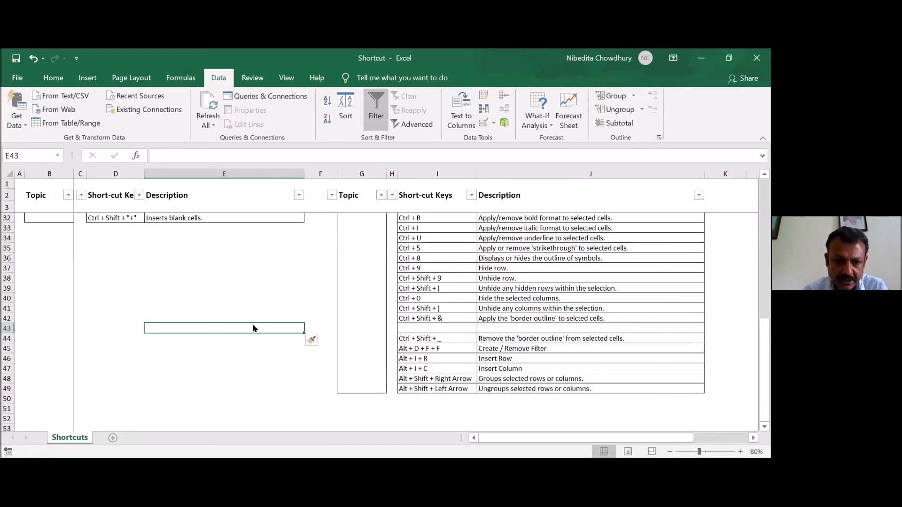
key("ctrl+minus")
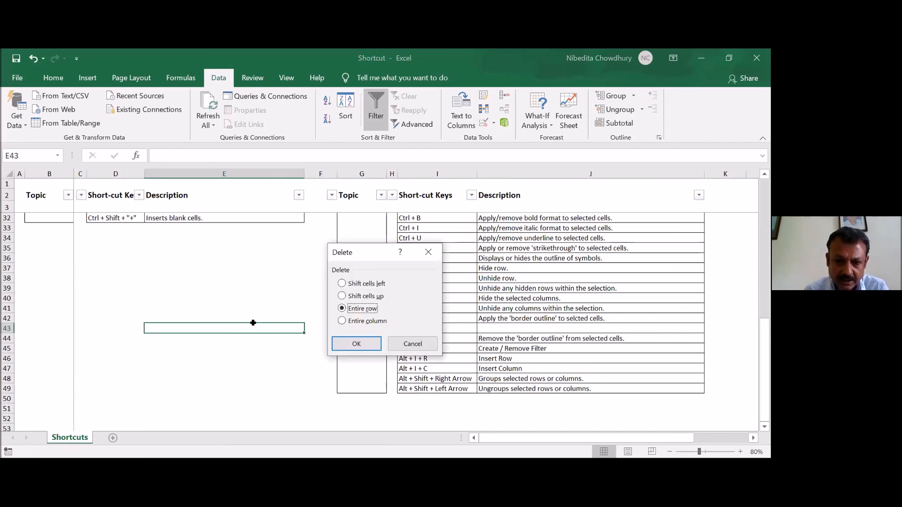
key("Return")
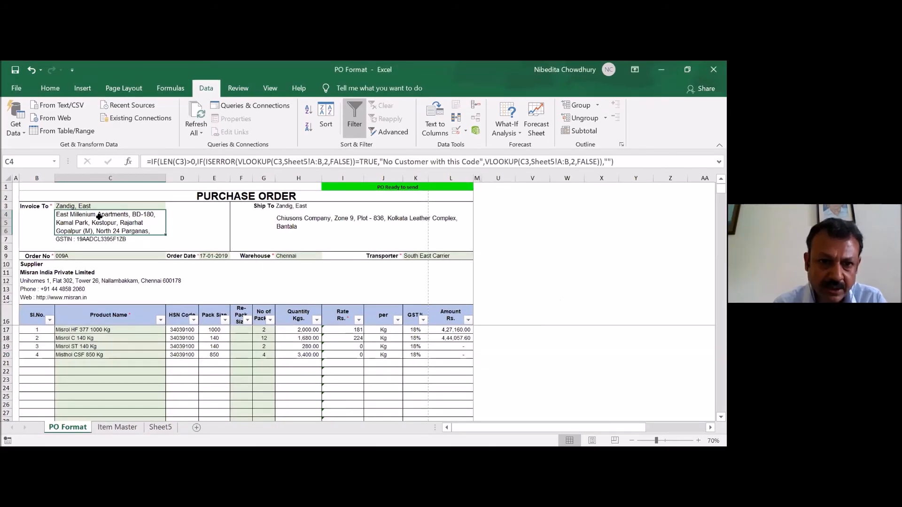
- Group the Item Master sheet with Sheet5 in the PO Format workbook
left_click(264, 272)
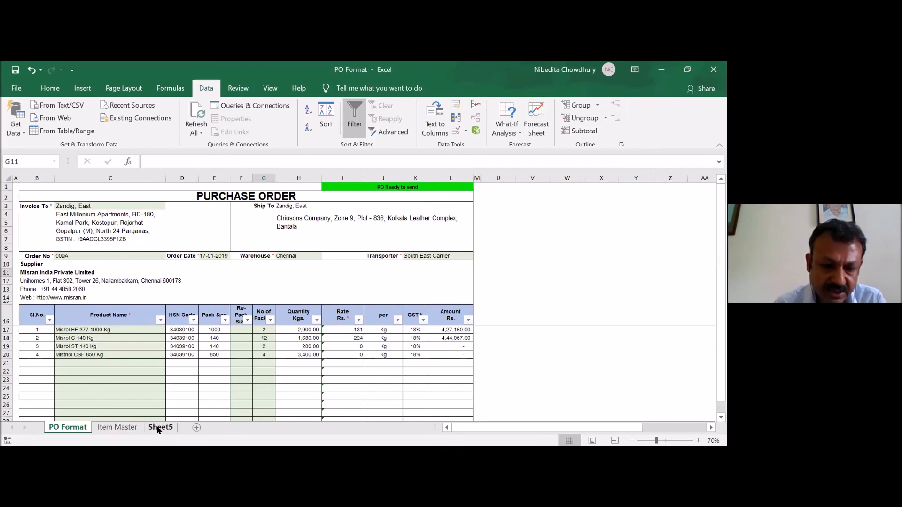
left_click(158, 429)
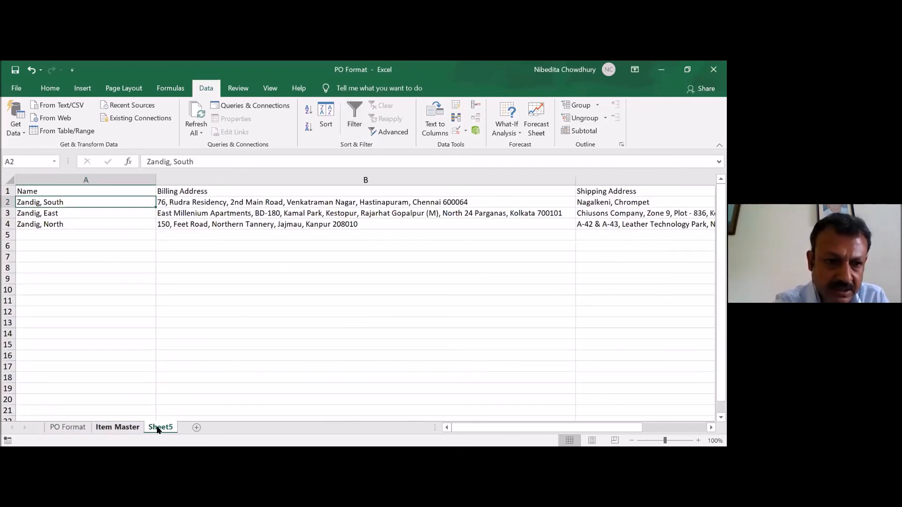
left_click(117, 428, "ctrl")
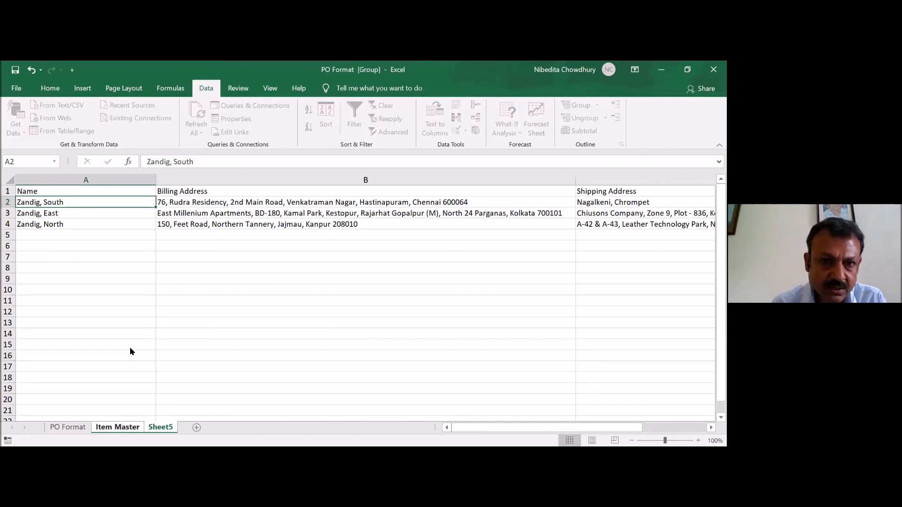
- Hide the grouped Item Master and Sheet5 sheets and protect the workbook with a password
right_click(112, 427)
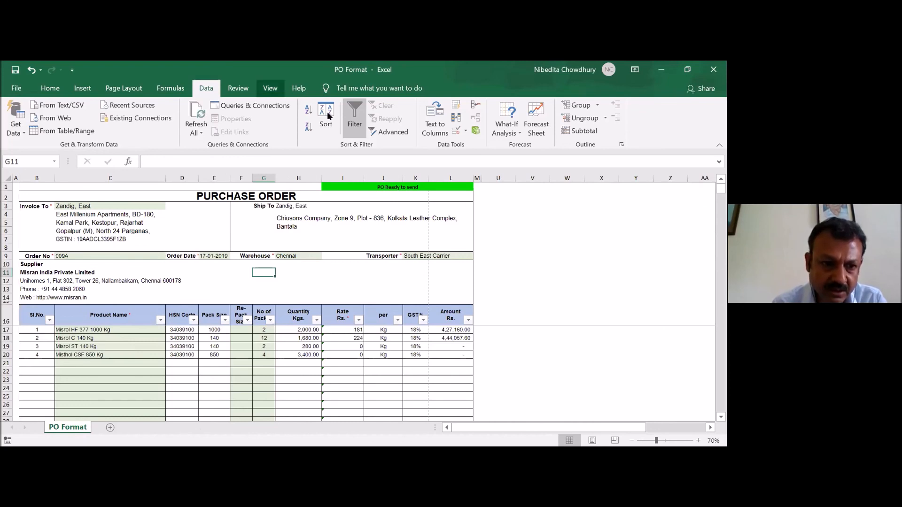
left_click(238, 88)
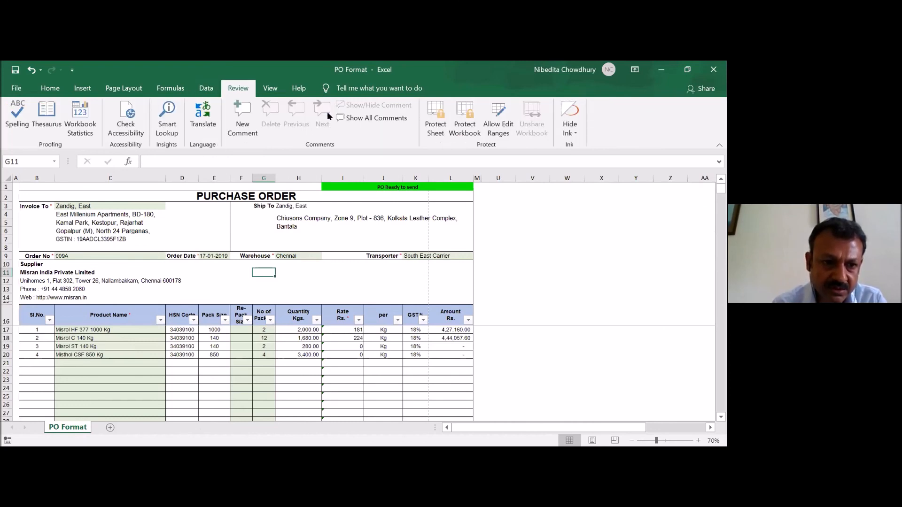
left_click(465, 118)
type("•")
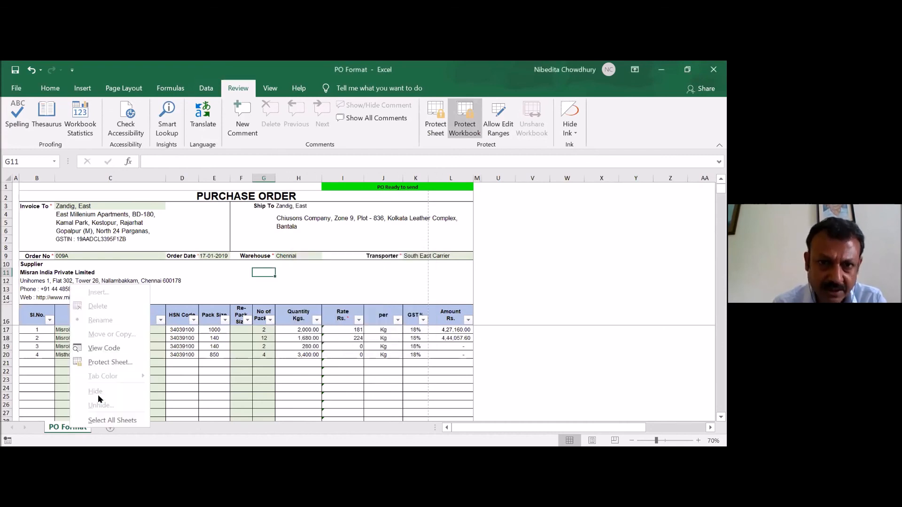
- Try clearing the billing address formula in C4 of the purchase order and undo the deletion
left_click(110, 223)
key("BackSpace")
key("Return")
key("ctrl+z")
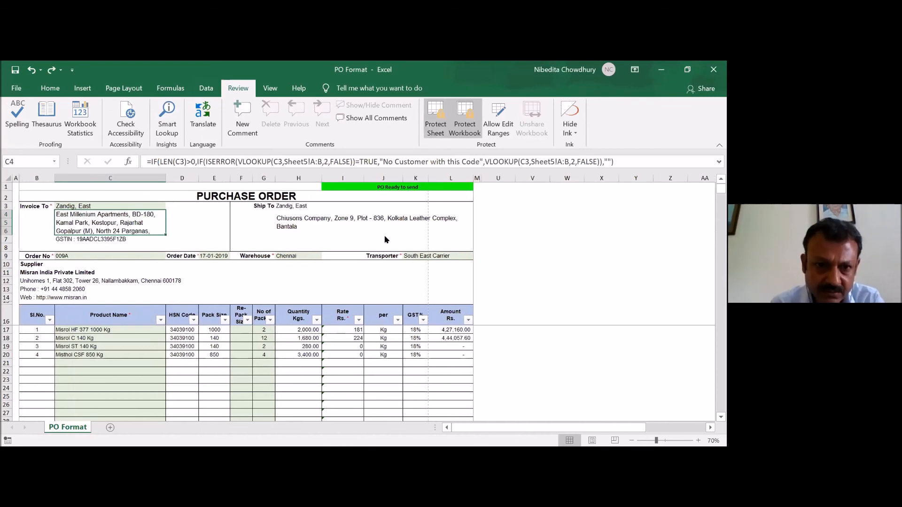
- Try protecting the PO Format sheet with a sheet password
left_click(435, 118)
type("1")
key("Escape")
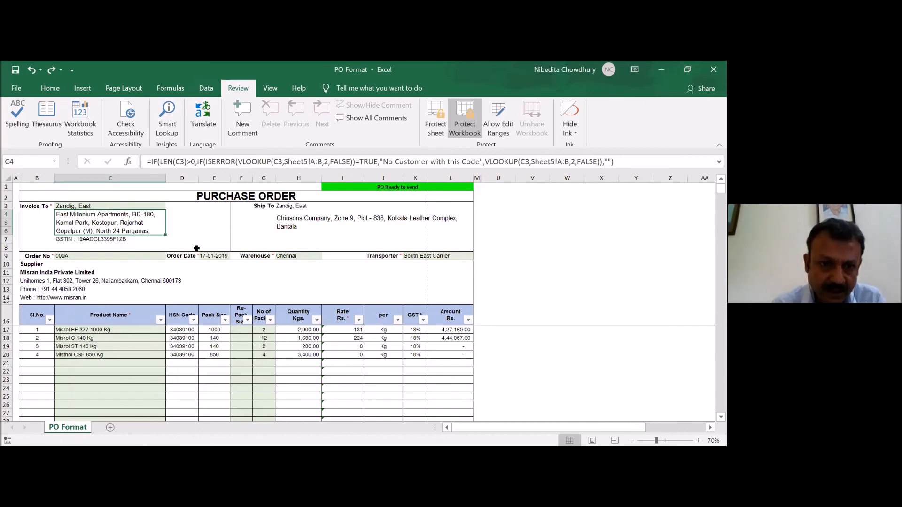
- Examine the Locked and Hidden protection settings in the cell format of the order number cell C9
left_click(214, 222)
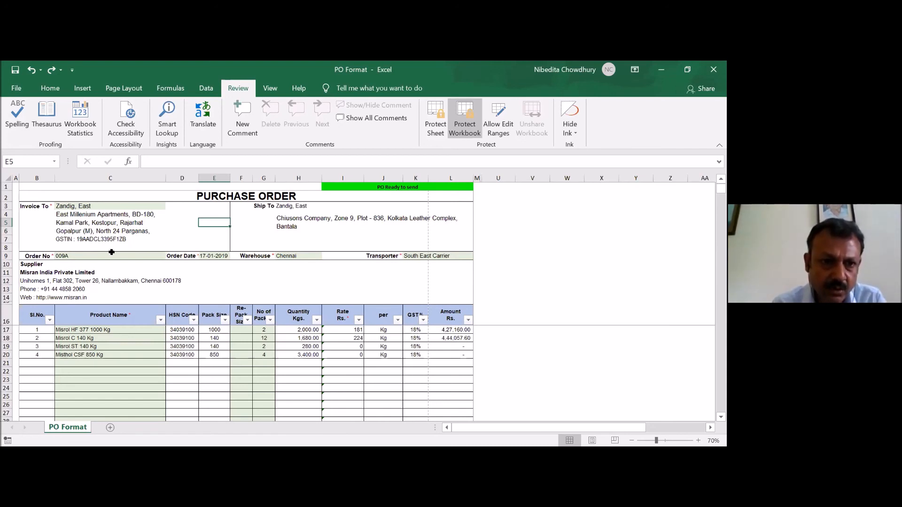
left_click(112, 252)
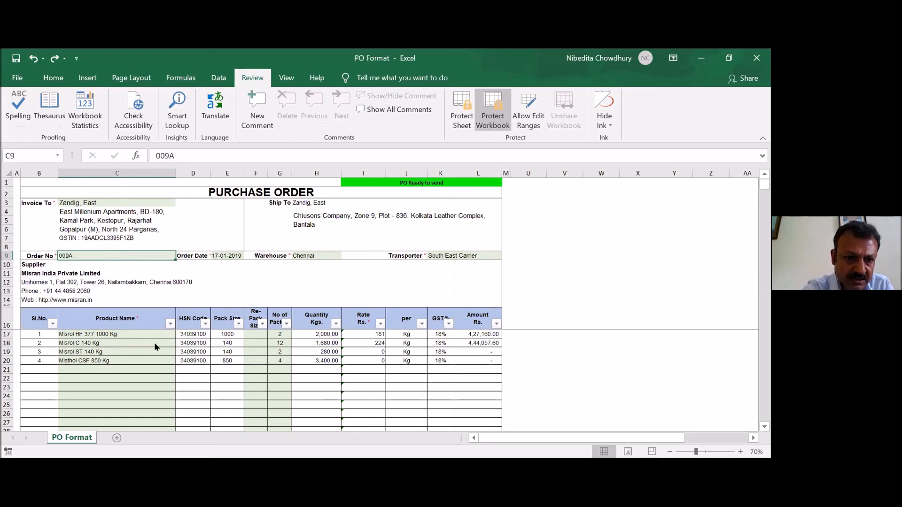
right_click(122, 256)
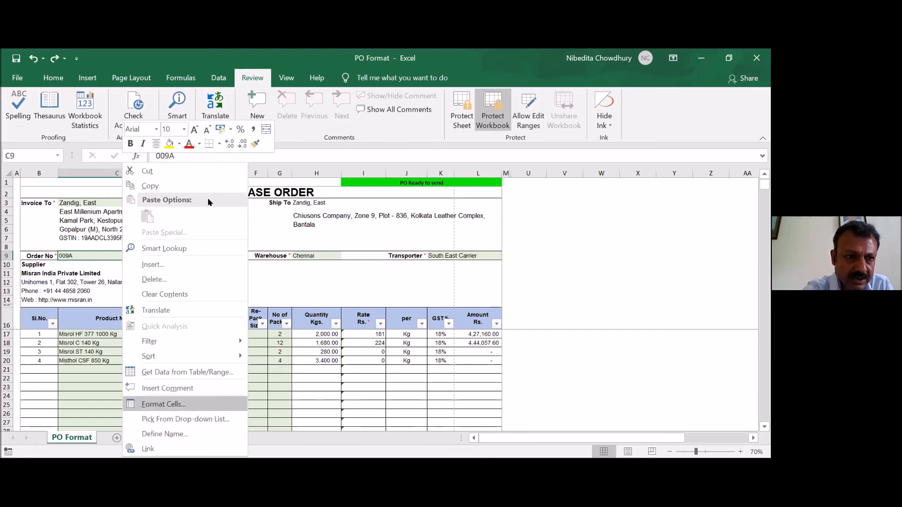
key("Return")
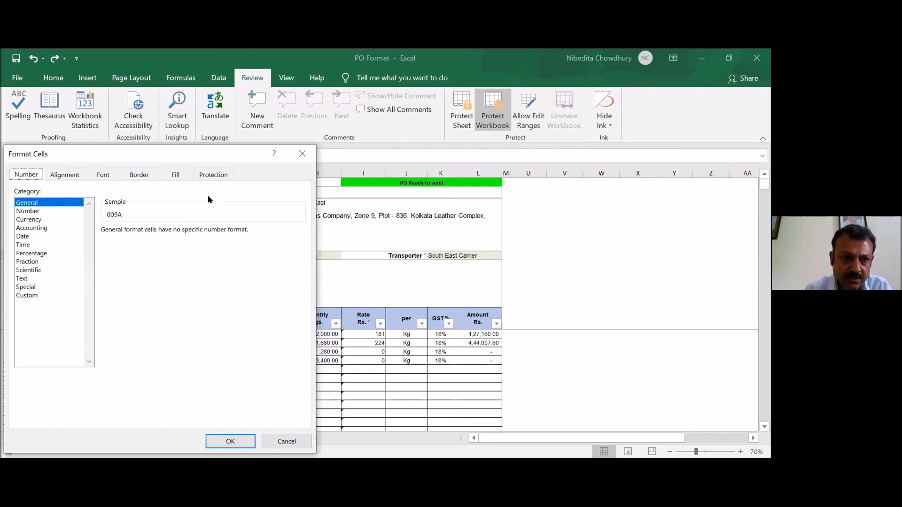
left_click(213, 174)
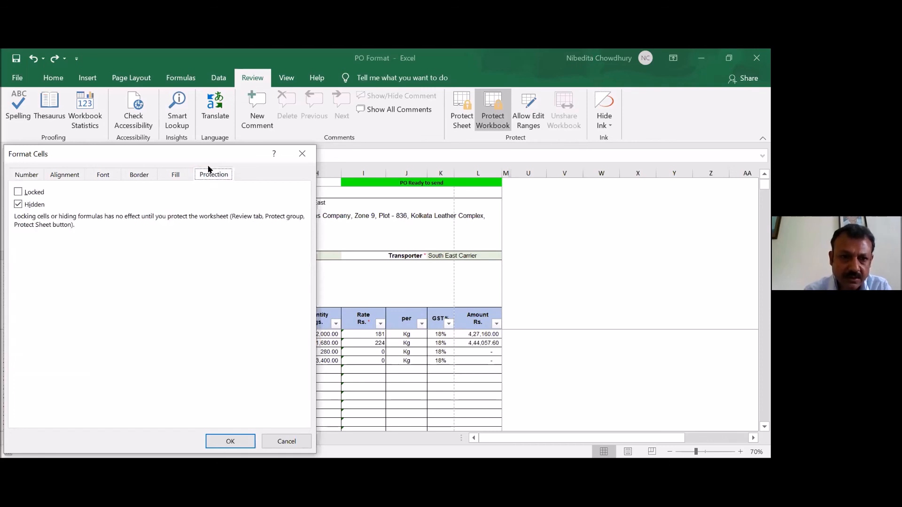